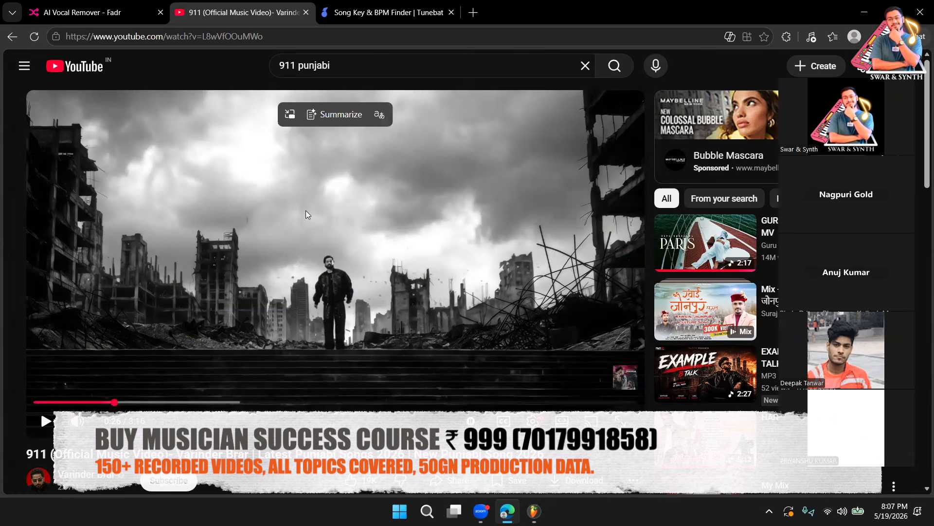
Listen to part of the 911 music video, pause it and rewind to an earlier point in the song
{"action": "left_click", "coordinate": [275, 261]}
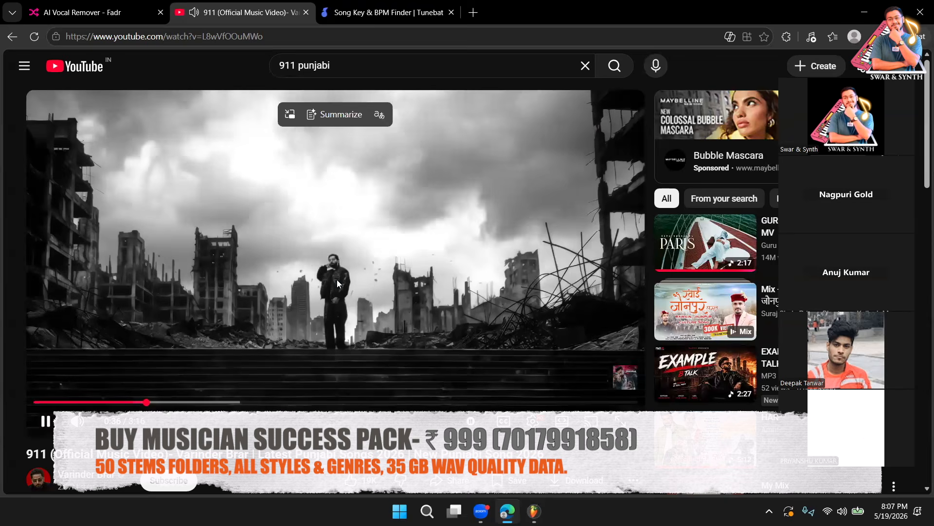
{"action": "left_click", "coordinate": [337, 279]}
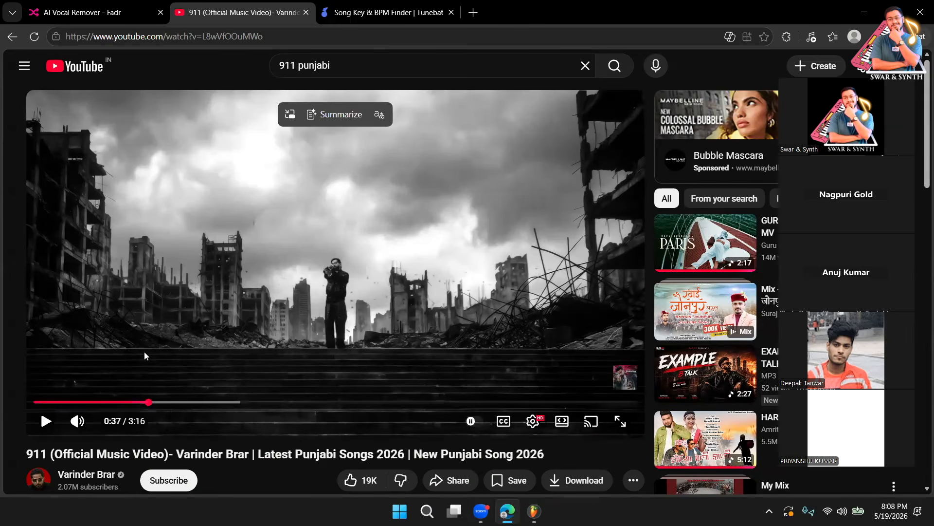
{"action": "left_click_drag", "start_coordinate": [117, 400], "coordinate": [64, 407]}
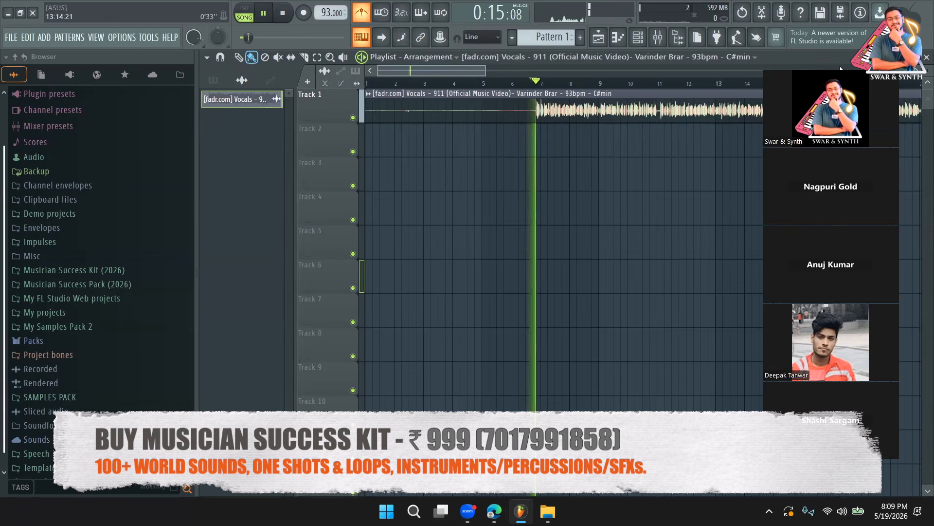
Clear the meeting overlay from the playlist, trim the silent start of the vocals clip and move the clip so the singing starts near bar 5
{"action": "left_click_drag", "start_coordinate": [841, 68], "coordinate": [179, 36]}
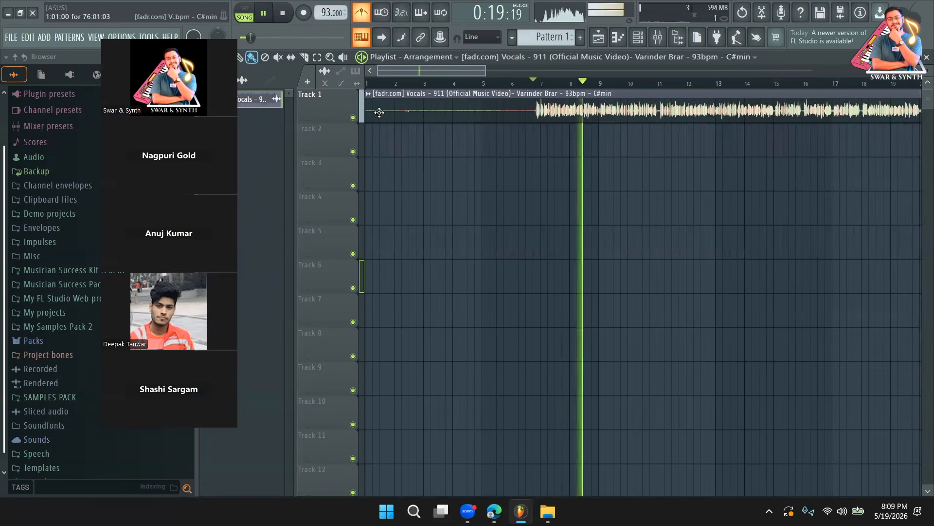
{"action": "left_click_drag", "start_coordinate": [367, 112], "coordinate": [506, 114]}
{"action": "left_click_drag", "start_coordinate": [485, 71], "coordinate": [452, 73]}
{"action": "key", "text": "space"}
{"action": "left_click_drag", "start_coordinate": [662, 101], "coordinate": [584, 100]}
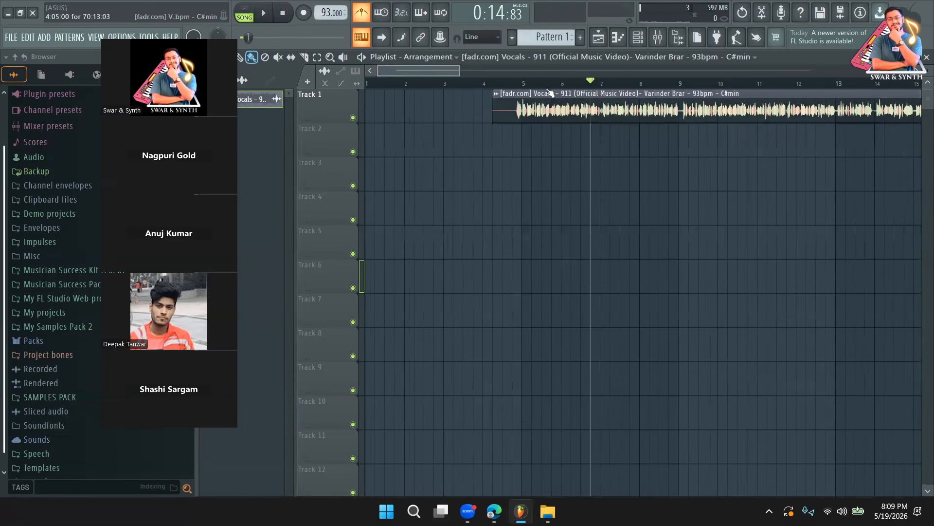
Nudge the vocals clip slightly earlier around bar 5 and play it against the metronome to check its timing
{"action": "scroll", "coordinate": [527, 87], "scroll_direction": "up", "scroll_amount": 5}
{"action": "key", "text": "space"}
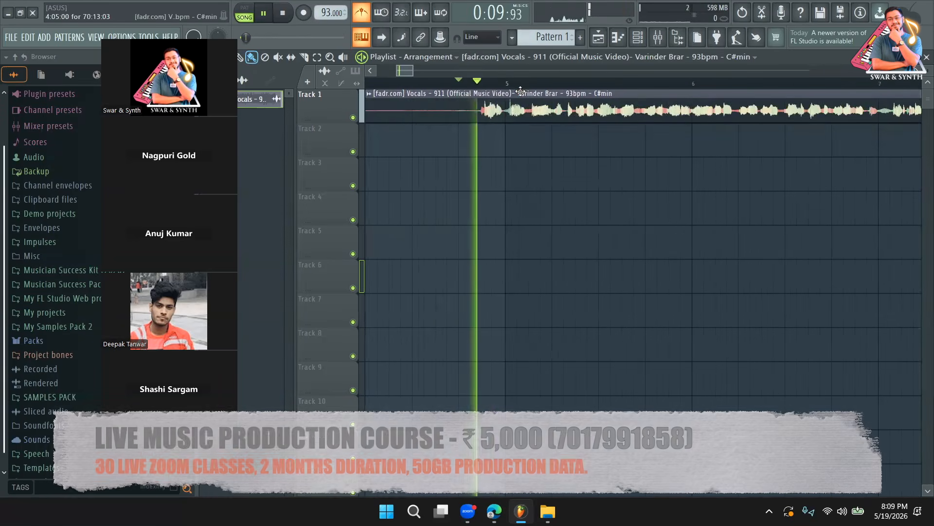
{"action": "key", "text": "space"}
{"action": "left_click_drag", "start_coordinate": [522, 101], "coordinate": [520, 106]}
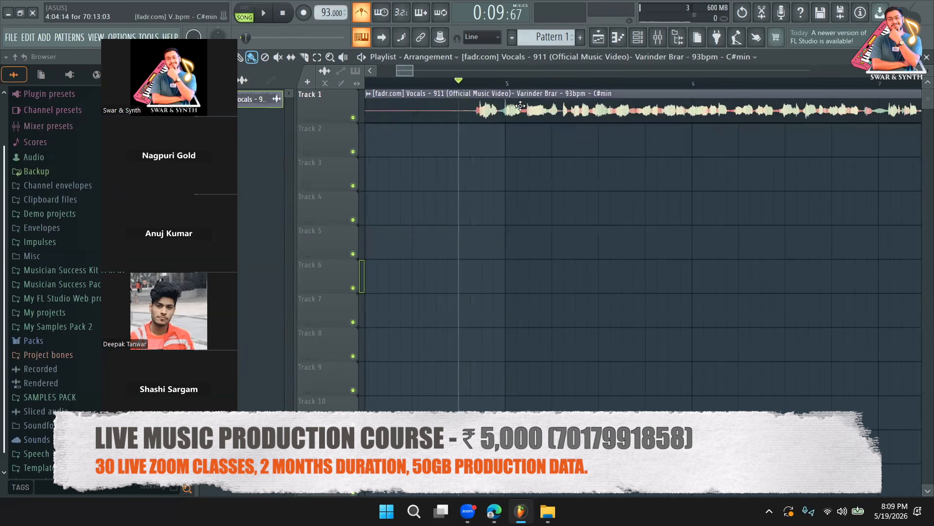
{"action": "key", "text": "space"}
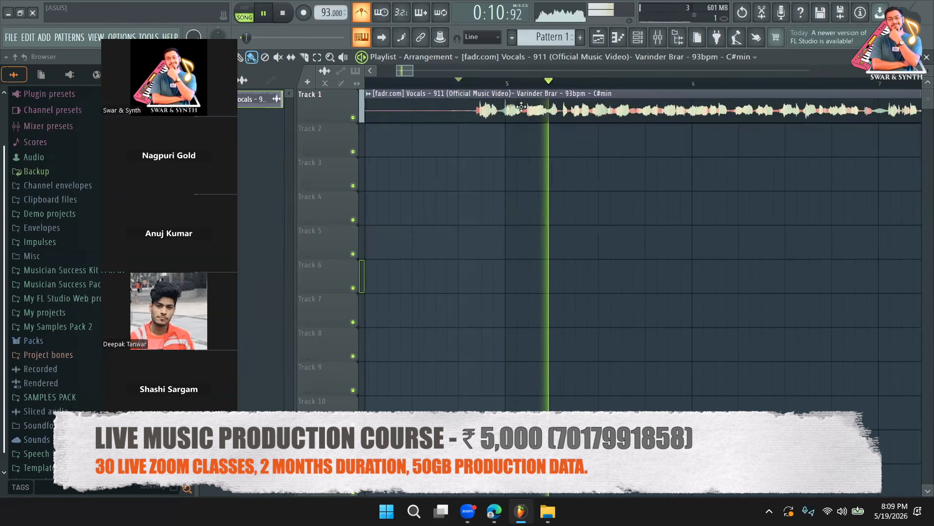
{"action": "scroll", "coordinate": [515, 92], "scroll_direction": "up", "scroll_amount": 3, "text": "alt"}
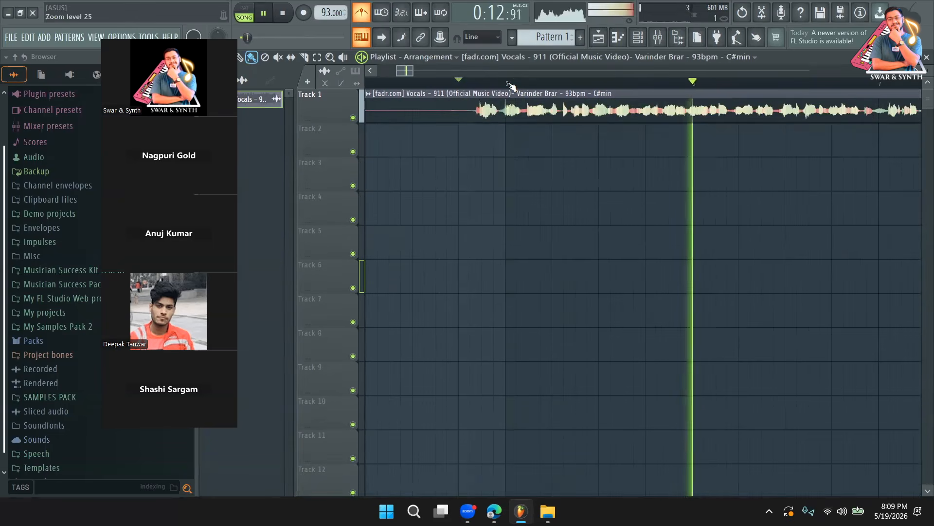
{"action": "scroll", "coordinate": [515, 85], "scroll_direction": "down", "scroll_amount": 3}
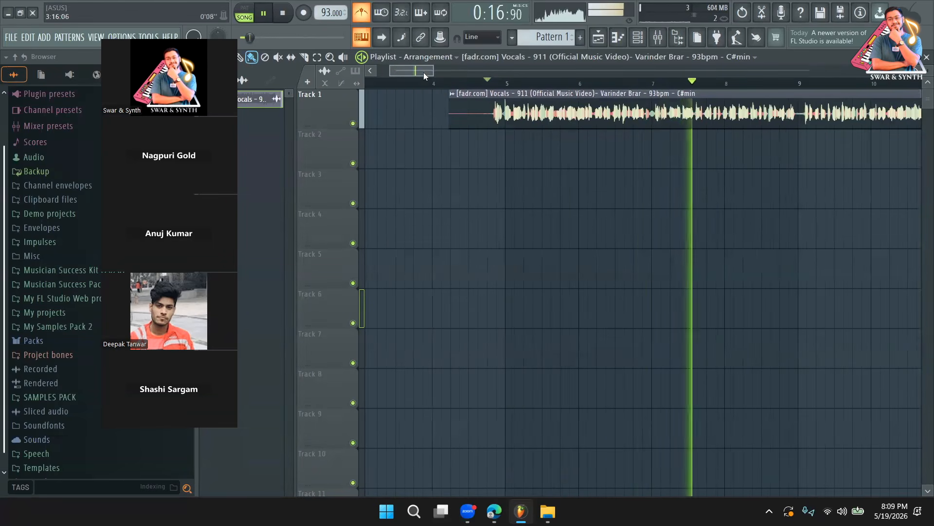
Try the Beep metronome sound during playback, restore Tick and stop playback
{"action": "right_click", "coordinate": [361, 12]}
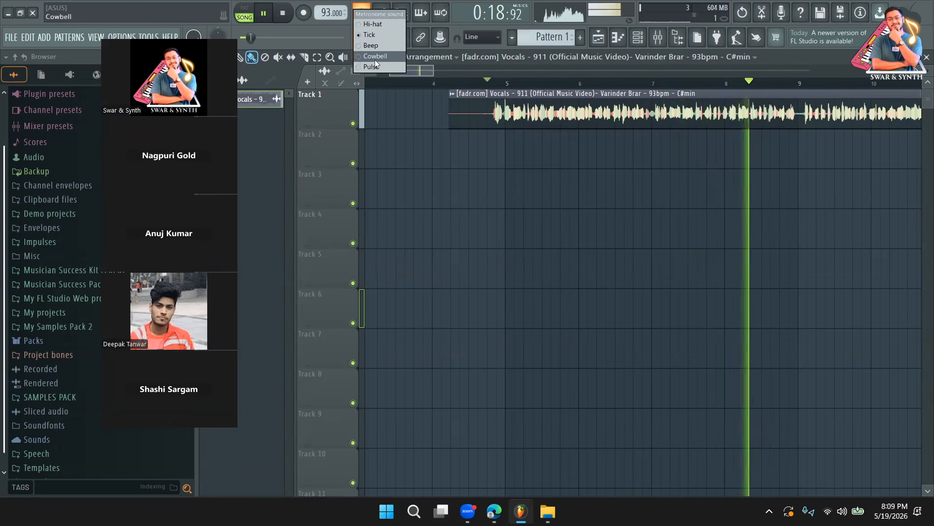
{"action": "left_click", "coordinate": [373, 46]}
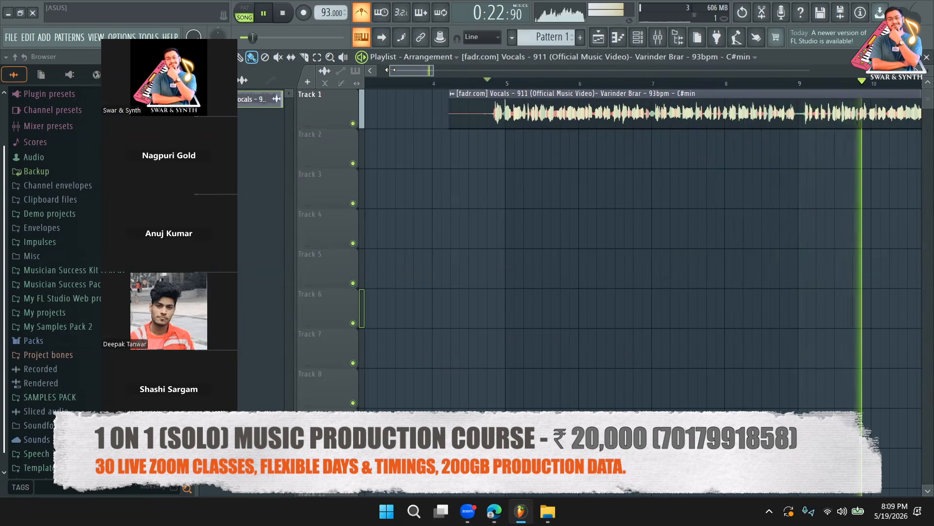
{"action": "right_click", "coordinate": [359, 14]}
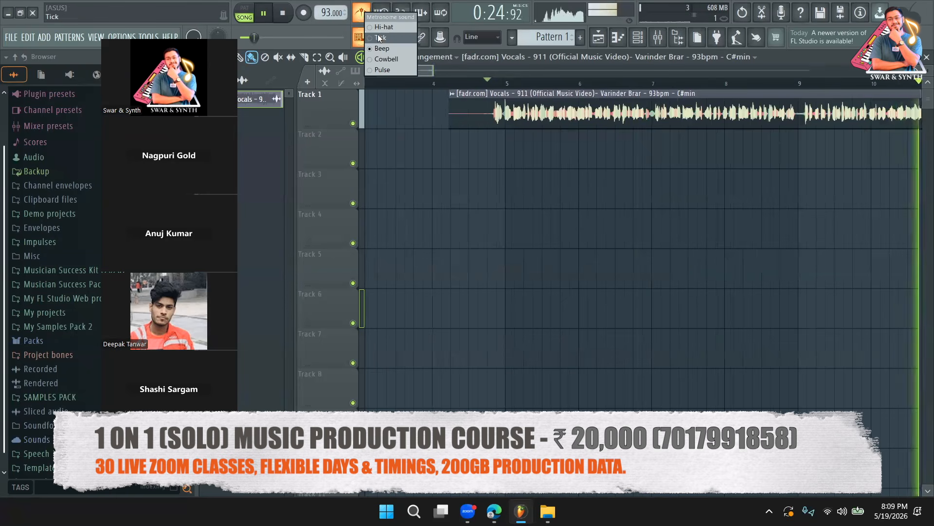
{"action": "left_click", "coordinate": [381, 38]}
{"action": "key", "text": "space"}
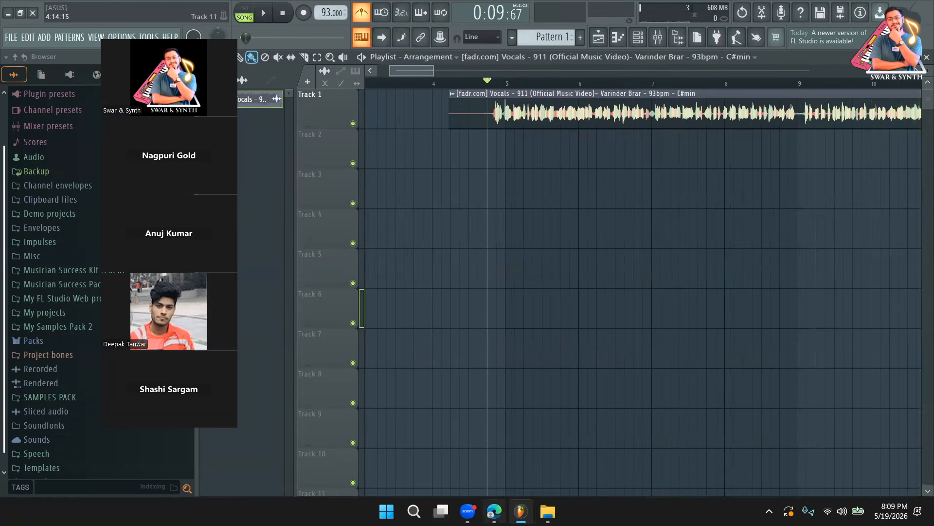
{"action": "left_click", "coordinate": [495, 511]}
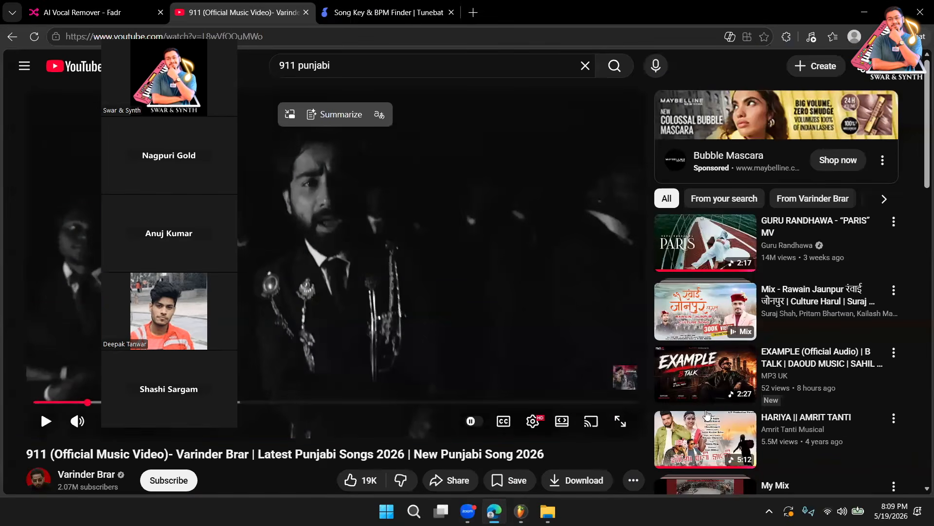
{"action": "key", "text": "alt+Tab"}
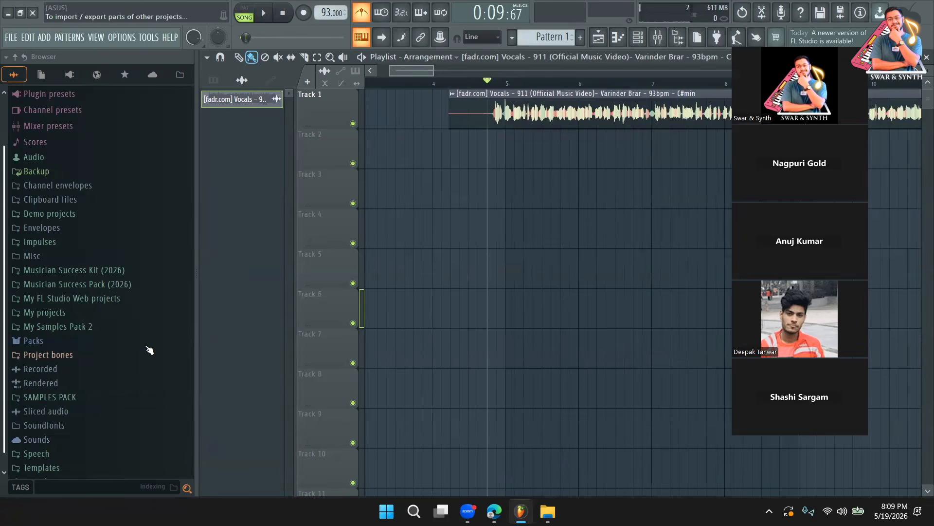
Browse the SAMPLES PACK folder and expand the Cymatics - Trap Starter Pack
{"action": "left_click", "coordinate": [62, 397]}
{"action": "scroll", "coordinate": [73, 380], "scroll_direction": "down", "scroll_amount": 20}
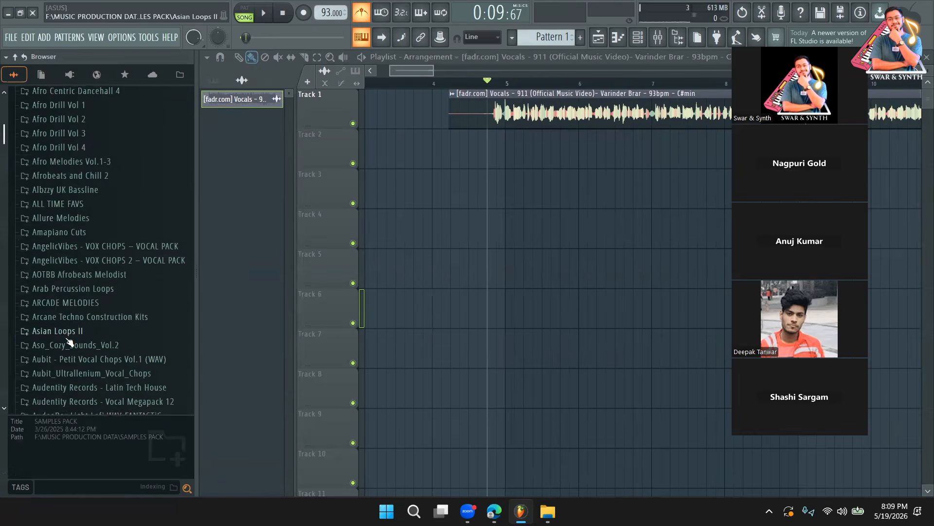
{"action": "scroll", "coordinate": [65, 330], "scroll_direction": "down", "scroll_amount": 15}
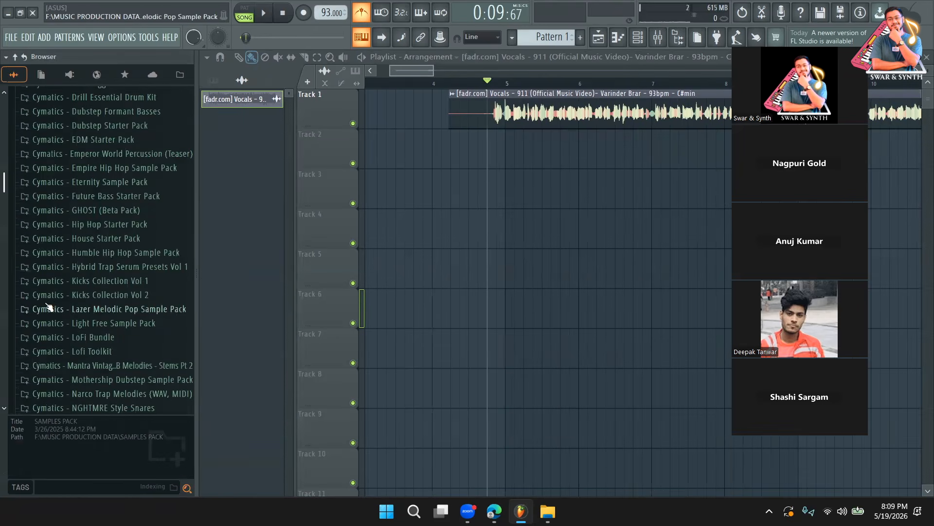
{"action": "left_click", "coordinate": [88, 226]}
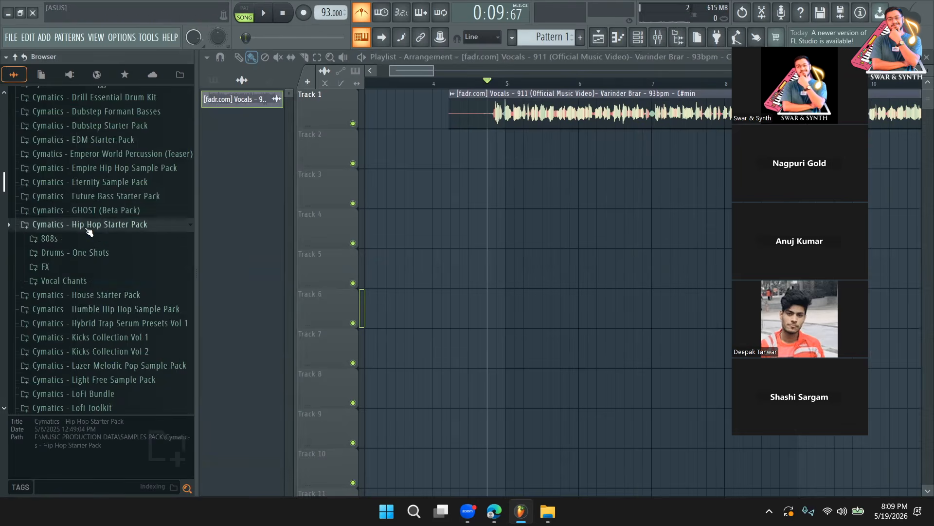
{"action": "scroll", "coordinate": [94, 319], "scroll_direction": "down", "scroll_amount": 4}
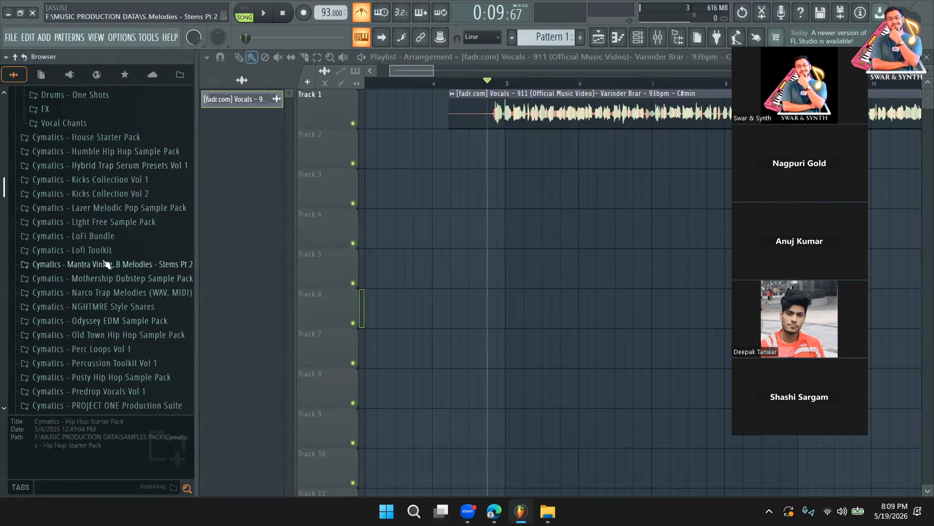
{"action": "scroll", "coordinate": [99, 267], "scroll_direction": "down", "scroll_amount": 4}
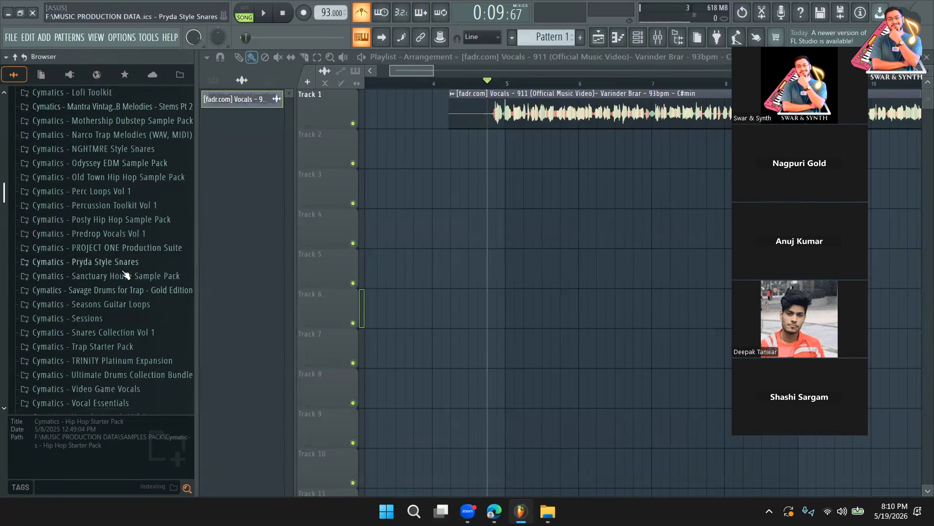
{"action": "left_click", "coordinate": [124, 347]}
{"action": "scroll", "coordinate": [97, 292], "scroll_direction": "down", "scroll_amount": 4}
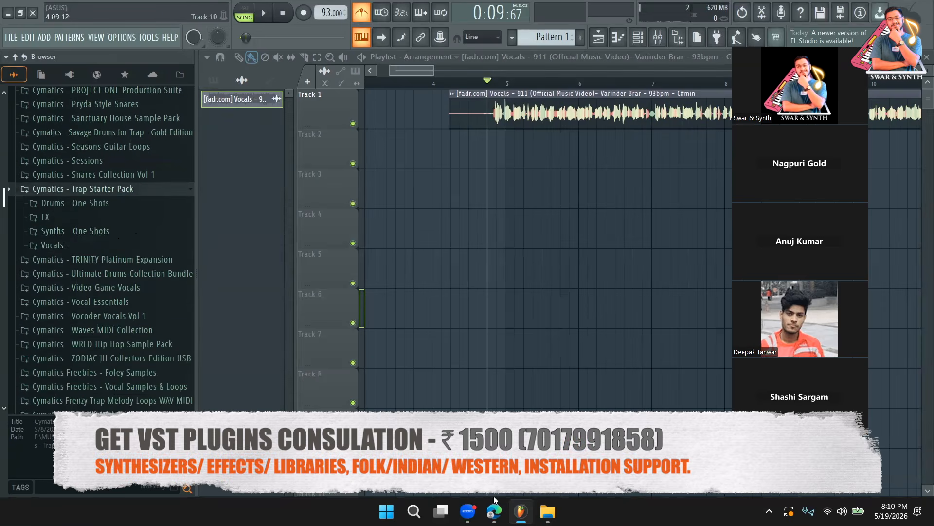
Switch to the browser and listen to the 911 music video again as a reference
{"action": "left_click", "coordinate": [494, 511]}
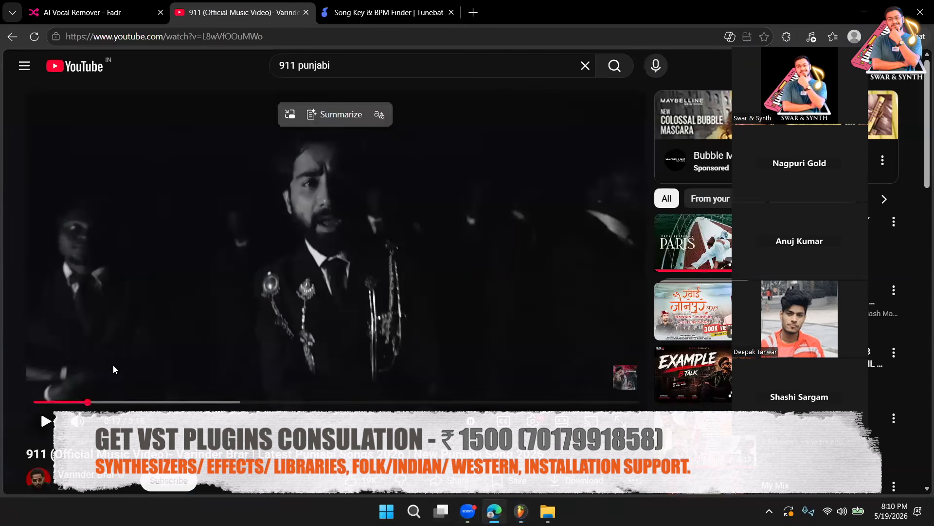
{"action": "left_click", "coordinate": [46, 421]}
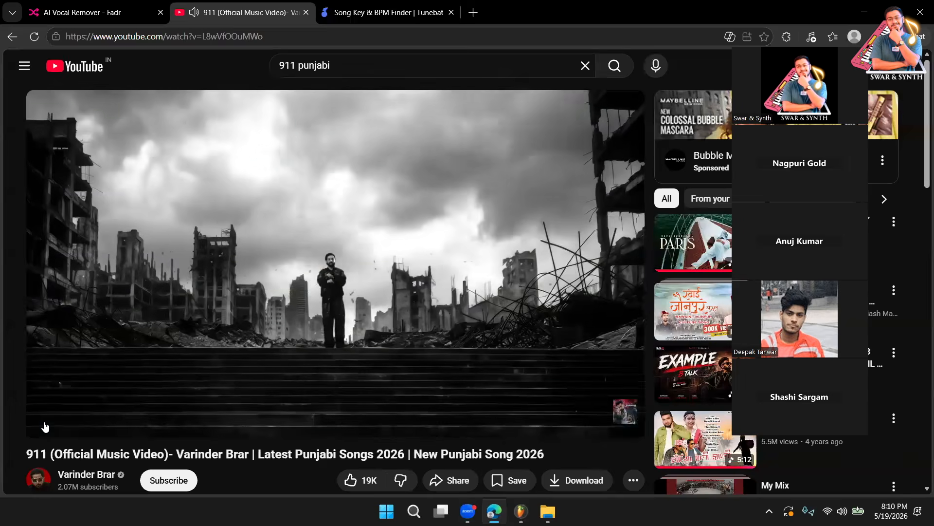
{"action": "mouse_move", "coordinate": [43, 431]}
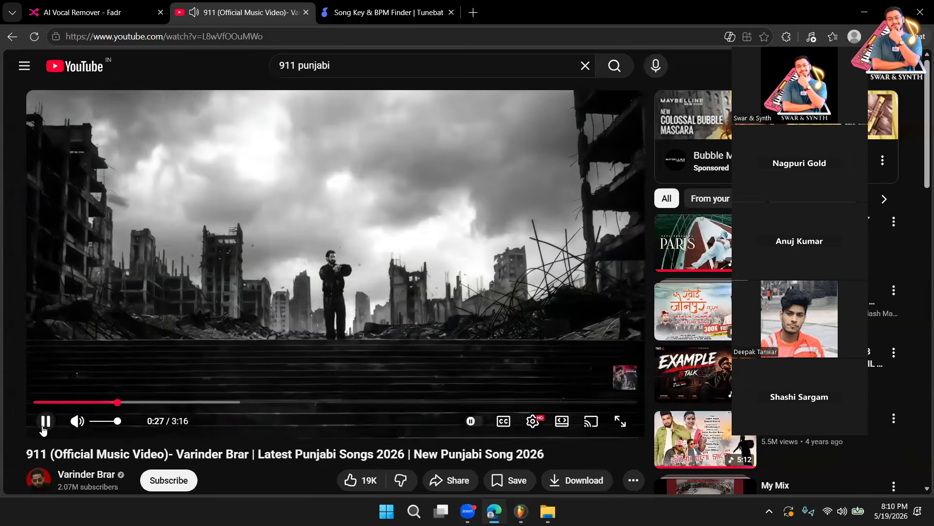
Return to FL Studio and show the Unsorted channels in the Channel rack
{"action": "left_click", "coordinate": [520, 511]}
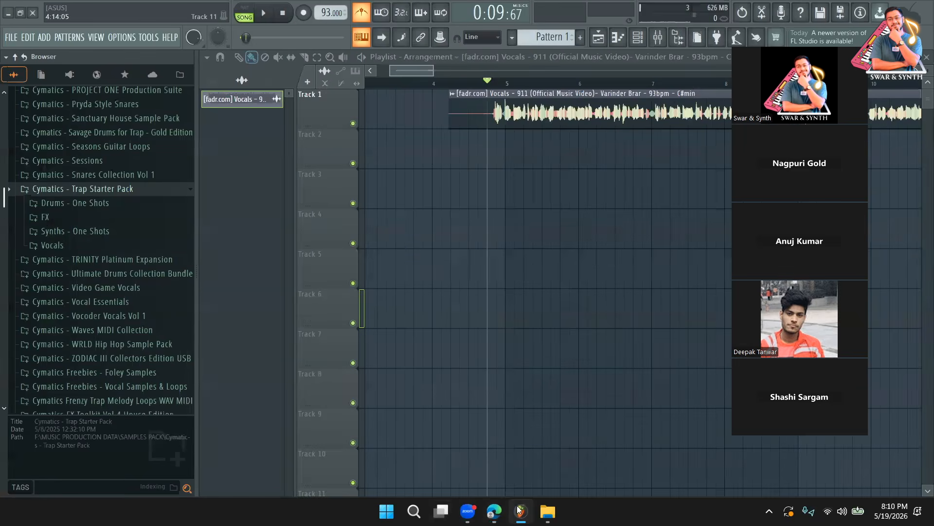
{"action": "left_click", "coordinate": [637, 37]}
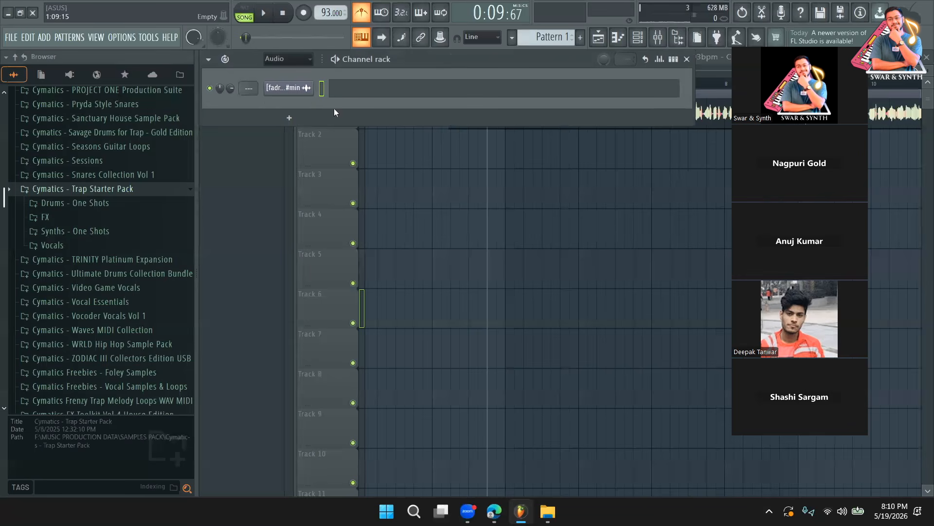
{"action": "left_click", "coordinate": [291, 98]}
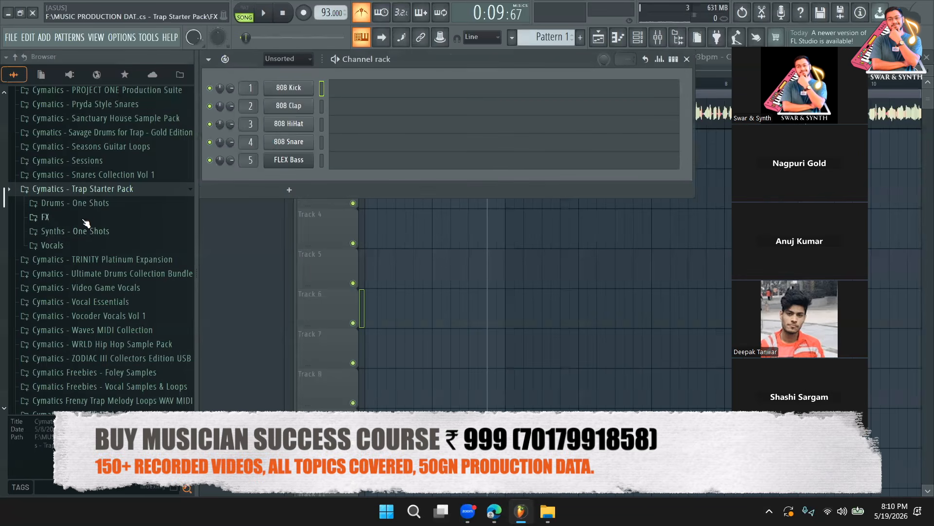
Audition the clap samples in the Drums - One Shots folder of the Cymatics - Trap Starter Pack
{"action": "left_click", "coordinate": [91, 204]}
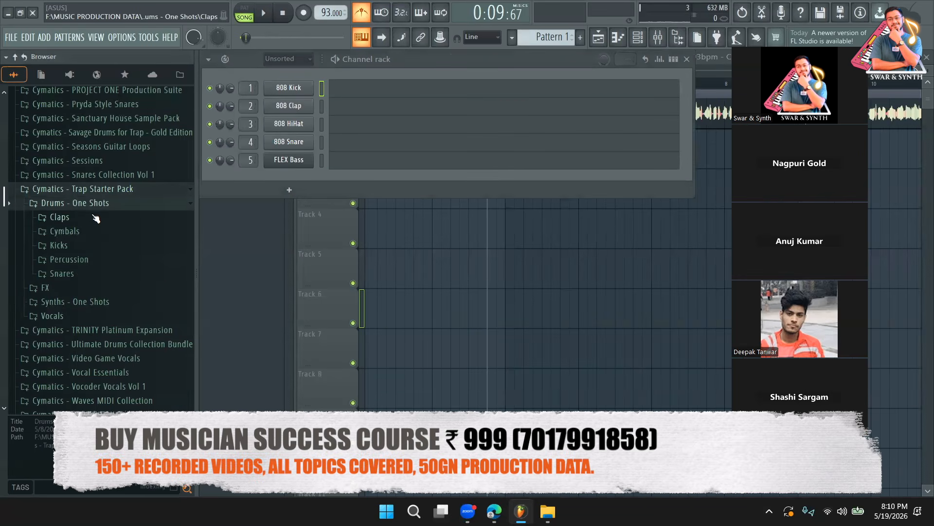
{"action": "left_click", "coordinate": [77, 223]}
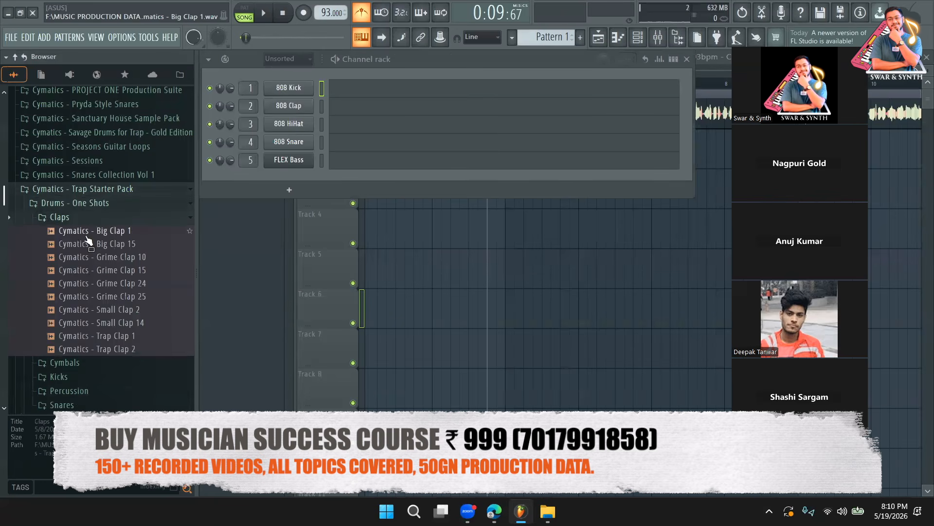
{"action": "left_click", "coordinate": [100, 244]}
{"action": "left_click", "coordinate": [116, 233]}
{"action": "left_click", "coordinate": [129, 283]}
{"action": "left_click", "coordinate": [129, 297]}
{"action": "left_click", "coordinate": [129, 310]}
{"action": "left_click", "coordinate": [129, 323]}
{"action": "left_click", "coordinate": [129, 336]}
{"action": "left_click", "coordinate": [128, 349]}
{"action": "left_click", "coordinate": [128, 283]}
{"action": "left_click", "coordinate": [128, 243]}
{"action": "left_click", "coordinate": [127, 231]}
{"action": "left_click", "coordinate": [123, 258]}
{"action": "left_click", "coordinate": [128, 269]}
Show the step sequencer grid, replace the 808 Clap sample with Cymatics - Grime Clap 10 and collapse the Claps folder
{"action": "left_click", "coordinate": [124, 259]}
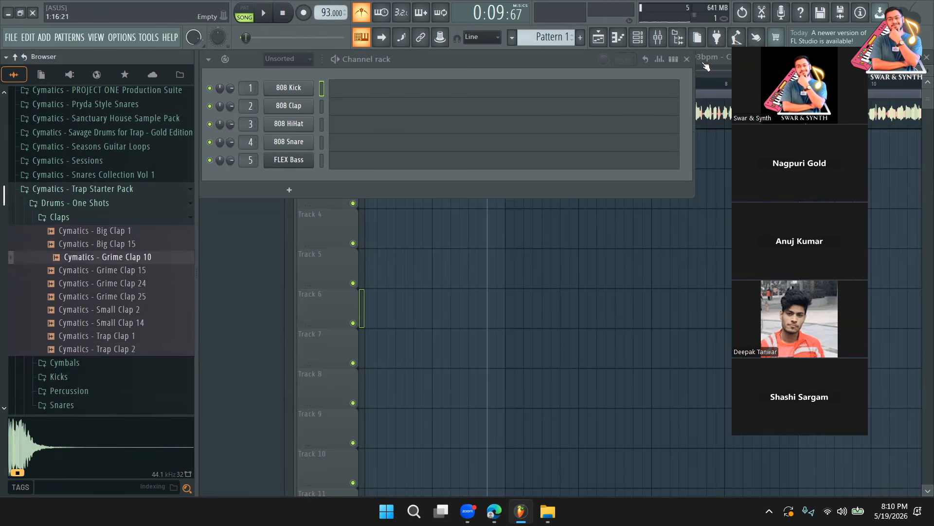
{"action": "left_click", "coordinate": [674, 59]}
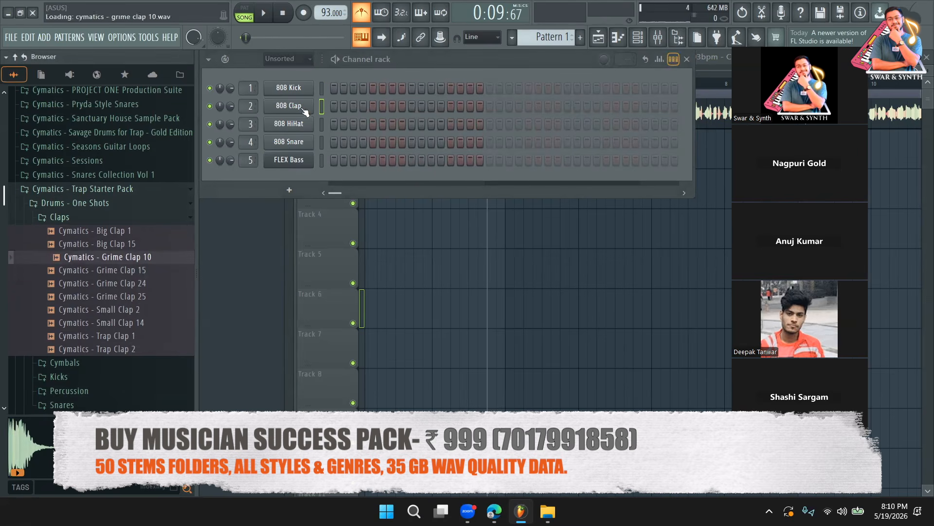
{"action": "left_click", "coordinate": [73, 218]}
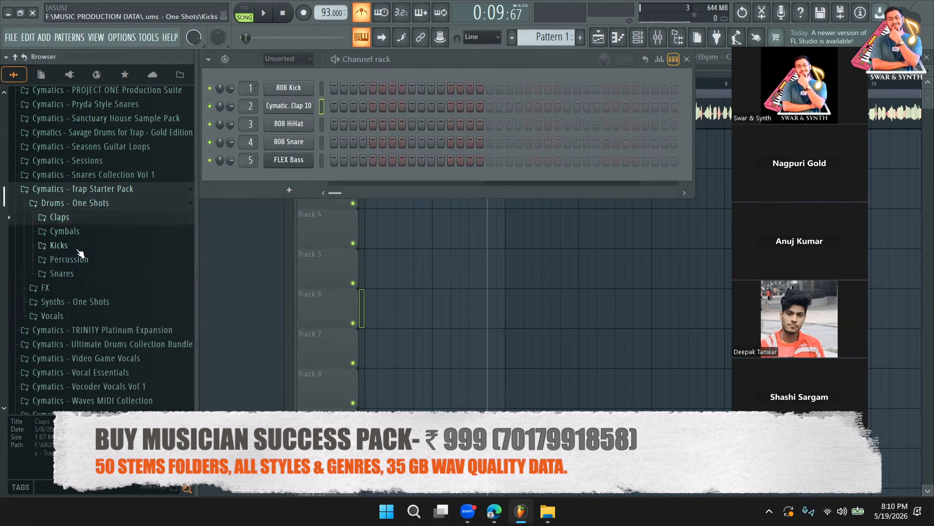
Audition the samples in the Kicks folder and replace the 808 Kick sample with Cymatics - Grime Kick 29
{"action": "left_click", "coordinate": [78, 245]}
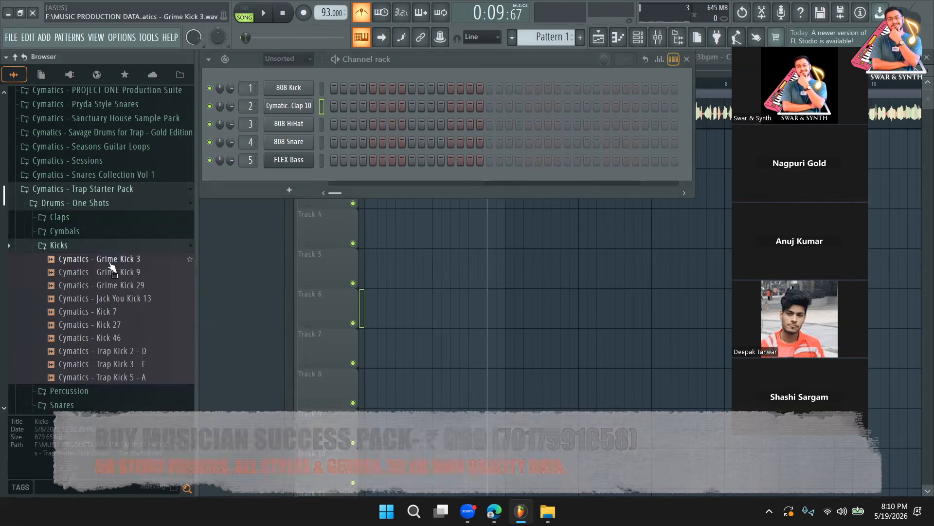
{"action": "left_click", "coordinate": [110, 263]}
{"action": "left_click", "coordinate": [112, 272]}
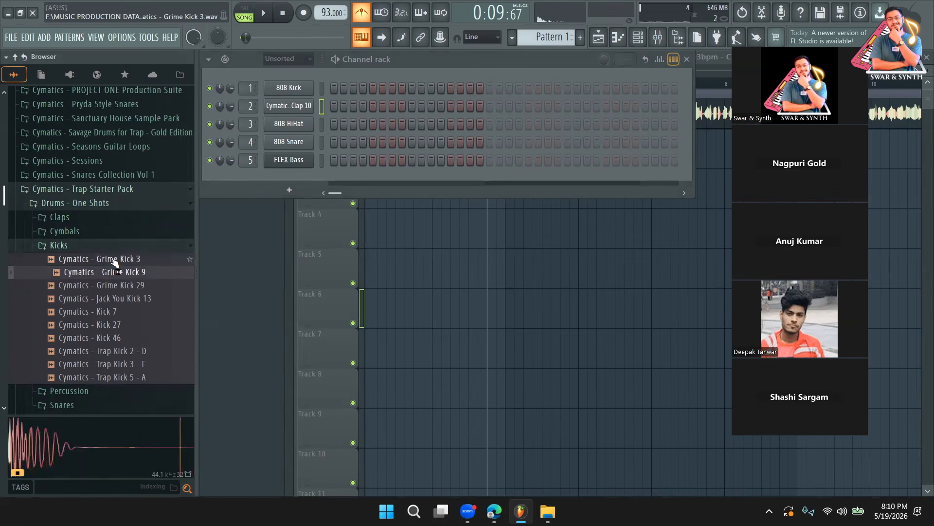
{"action": "left_click", "coordinate": [113, 287]}
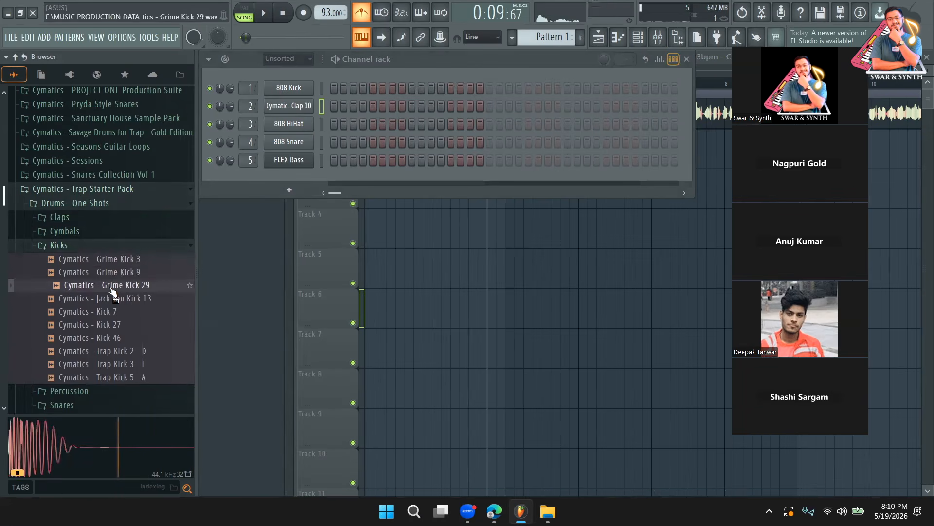
{"action": "left_click", "coordinate": [113, 285]}
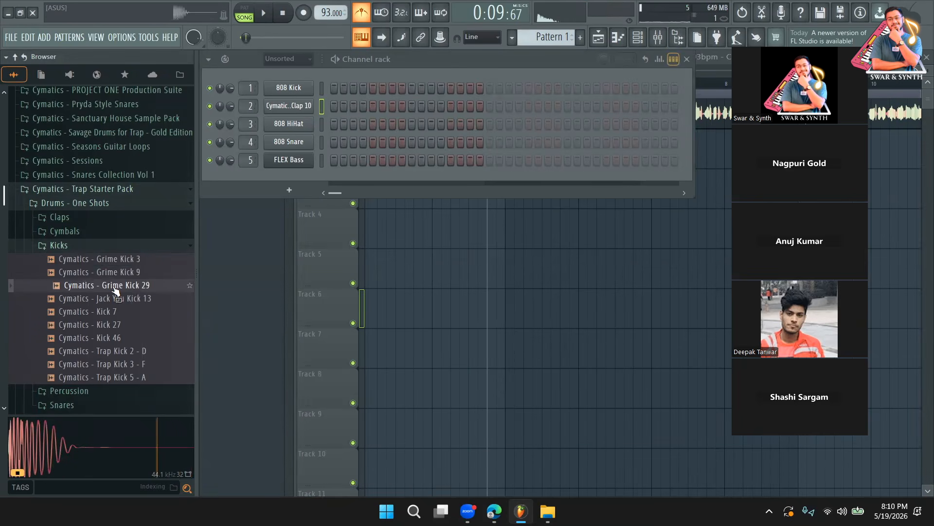
{"action": "left_click", "coordinate": [143, 273]}
{"action": "left_click_drag", "start_coordinate": [141, 286], "coordinate": [287, 199]}
{"action": "left_click_drag", "start_coordinate": [290, 88], "coordinate": [290, 89]}
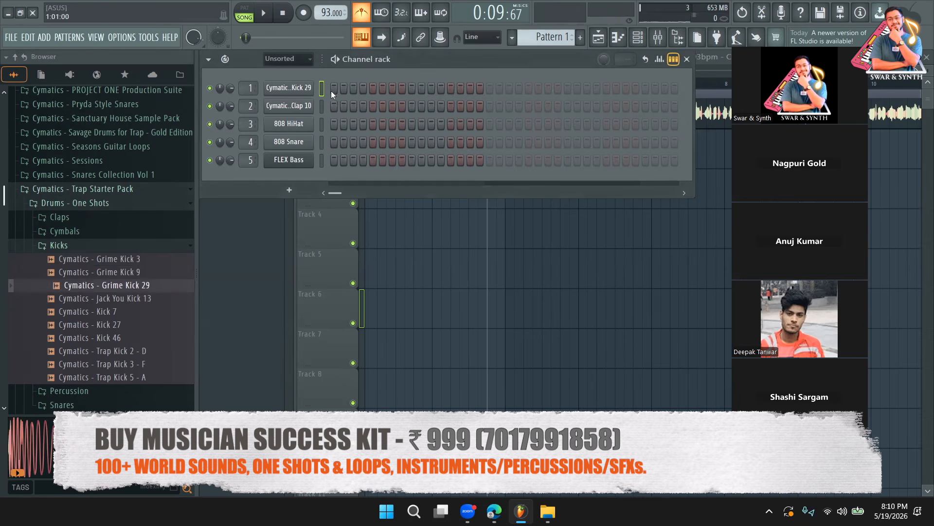
Place a kick on step 1 and a clap on step 5, and preview the pattern alone with the metronome off
{"action": "left_click", "coordinate": [373, 106]}
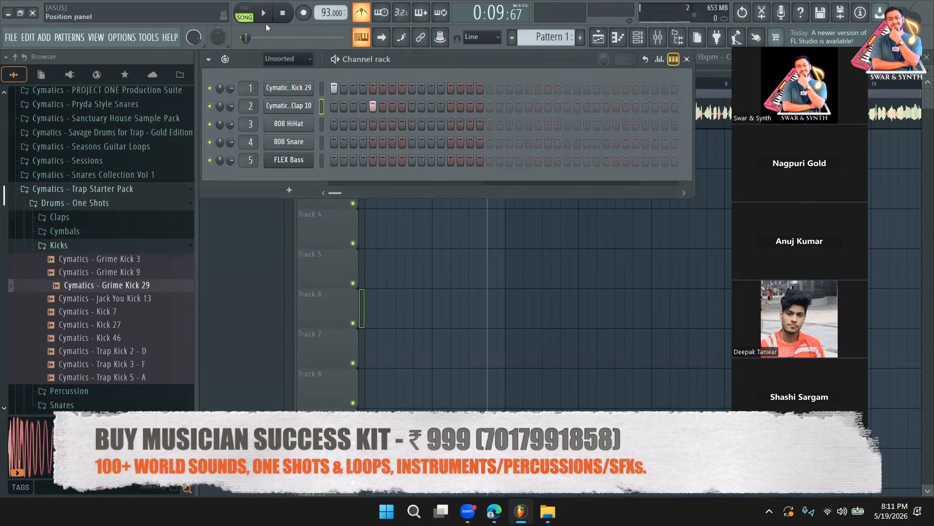
{"action": "left_click", "coordinate": [244, 13]}
{"action": "key", "text": "space"}
{"action": "left_click", "coordinate": [361, 13]}
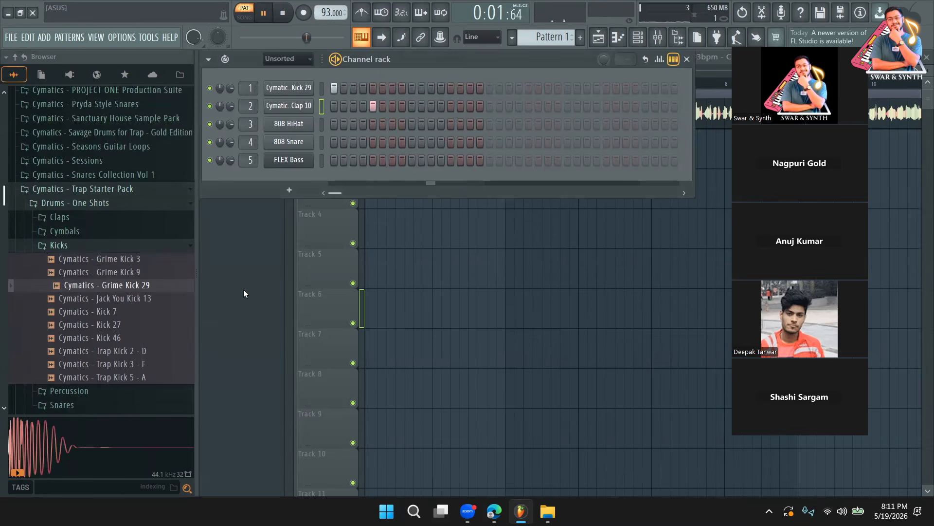
{"action": "left_click", "coordinate": [243, 289]}
Place Pattern 1 at bar 5 on Track 2 of the playlist and play it with the vocals from just before that bar
{"action": "left_click", "coordinate": [499, 157]}
{"action": "right_click", "coordinate": [516, 151]}
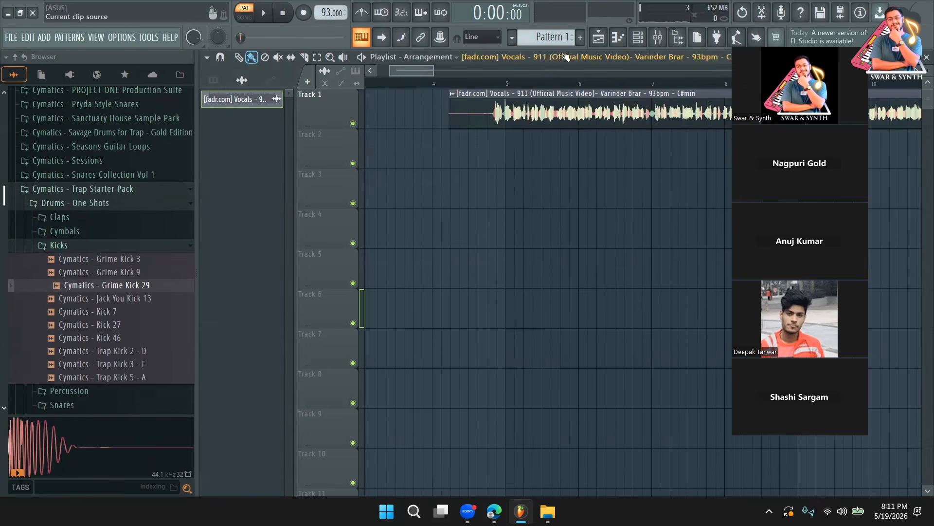
{"action": "left_click", "coordinate": [550, 38]}
{"action": "left_click", "coordinate": [523, 146]}
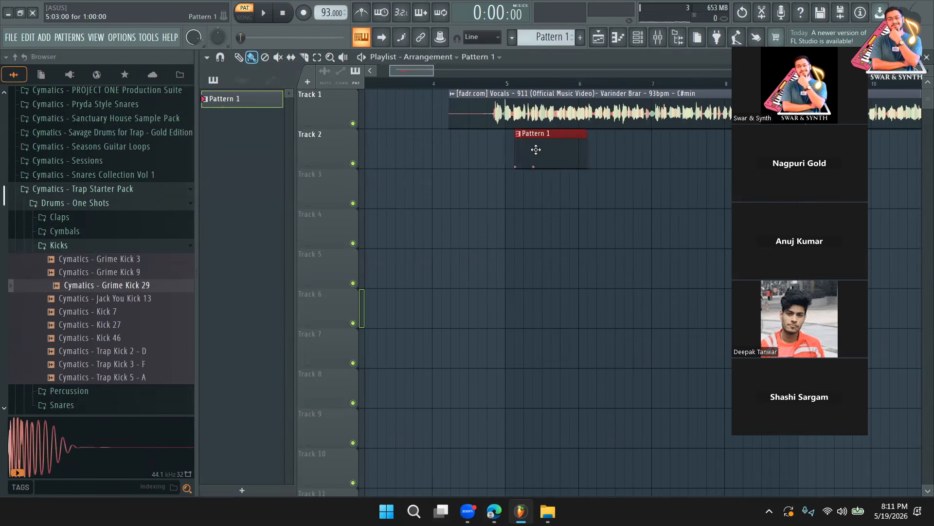
{"action": "left_click", "coordinate": [497, 80]}
{"action": "key", "text": "space"}
Open the channel settings of the 911 vocals clip and lower its volume to 67%
{"action": "left_click", "coordinate": [639, 43]}
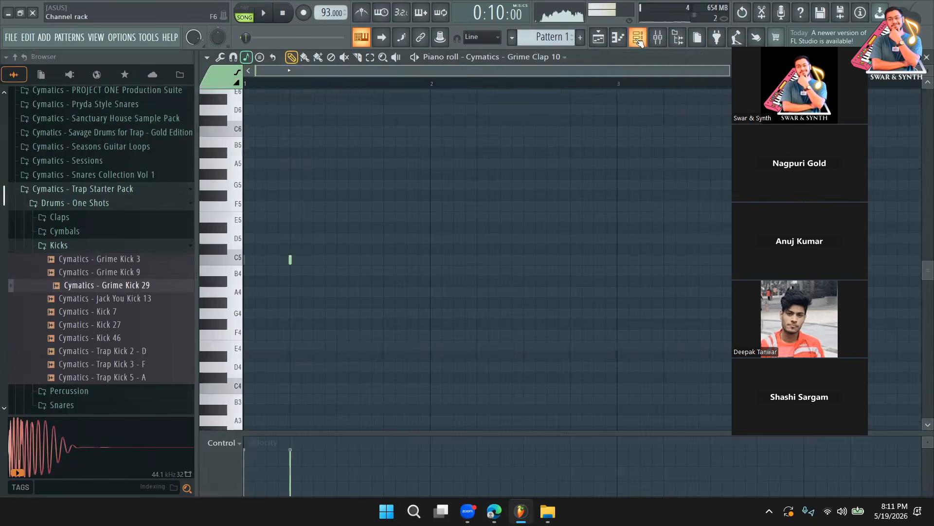
{"action": "left_click", "coordinate": [638, 42]}
{"action": "left_click", "coordinate": [606, 40]}
{"action": "double_click", "coordinate": [600, 95]}
{"action": "left_click_drag", "start_coordinate": [517, 184], "coordinate": [517, 194]}
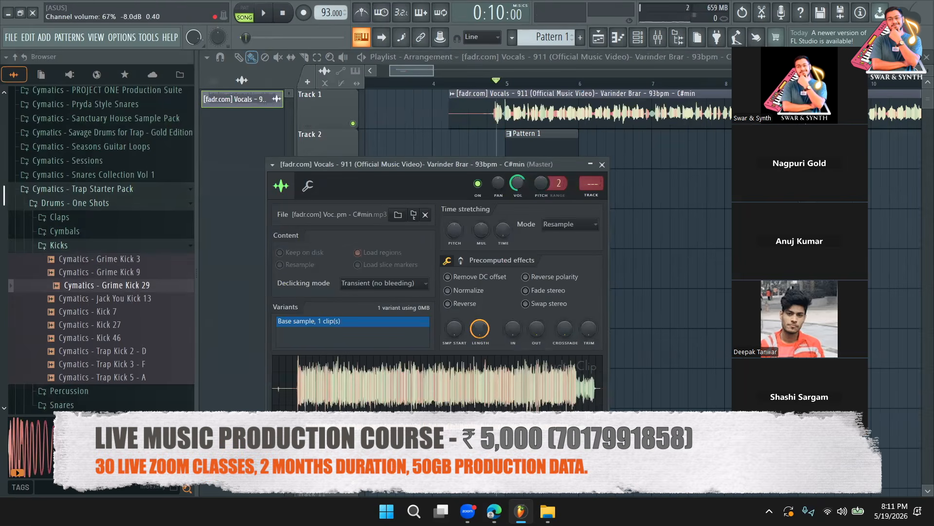
Show the Unsorted channels and, during playback, add kicks on steps 7 and 11 and a clap on step 13
{"action": "double_click", "coordinate": [532, 140]}
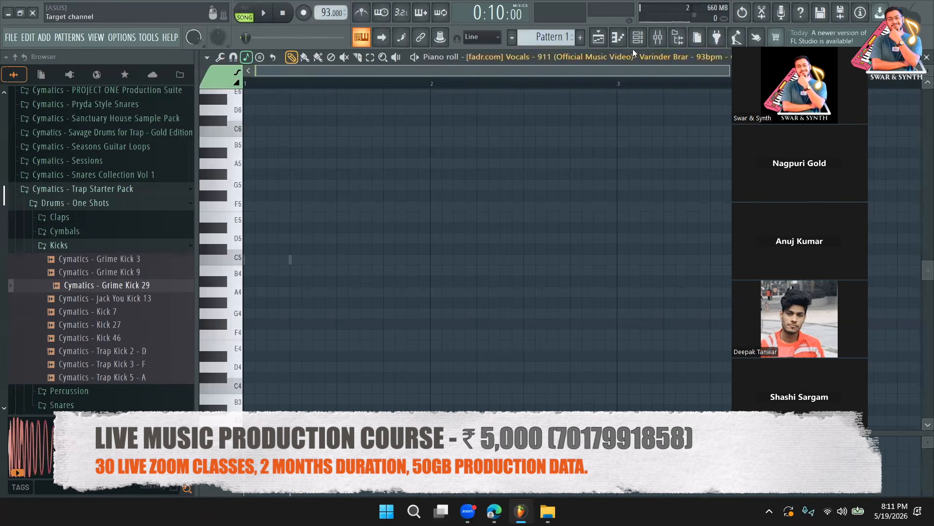
{"action": "left_click", "coordinate": [638, 40]}
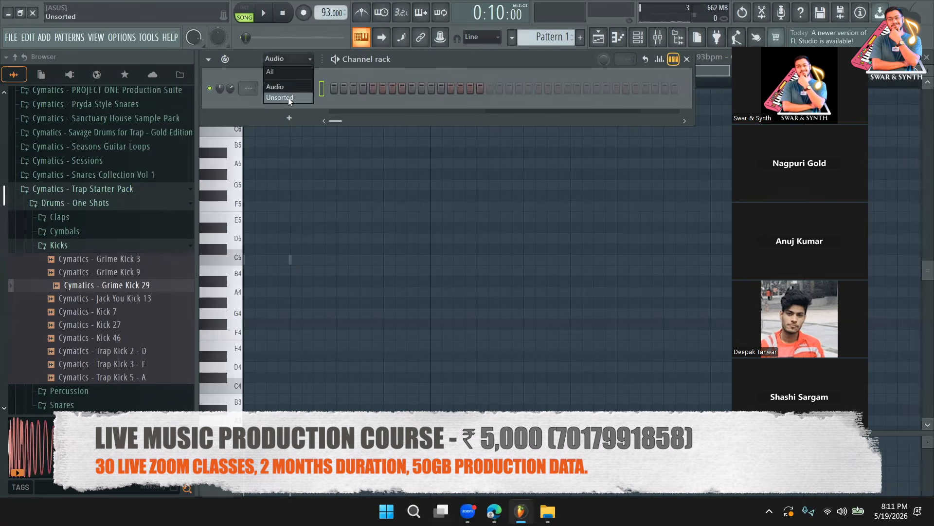
{"action": "left_click", "coordinate": [288, 98]}
{"action": "key", "text": "space"}
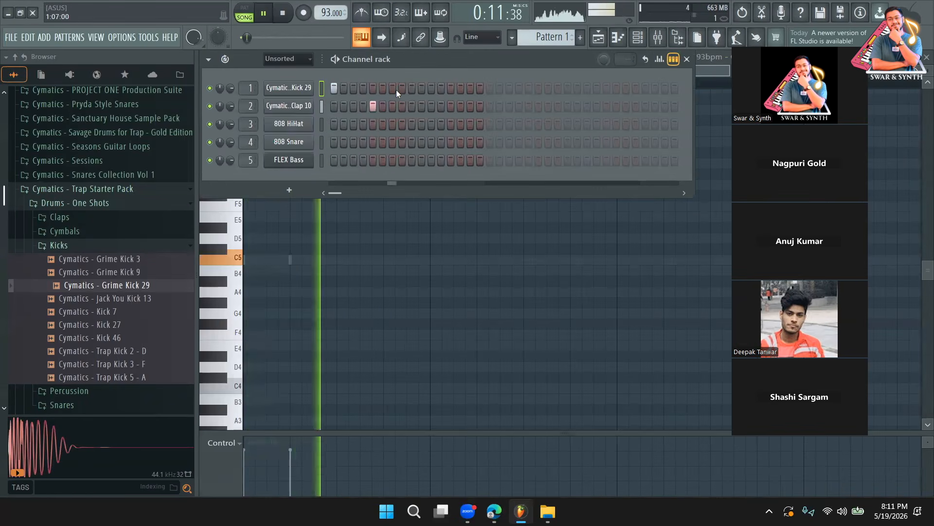
{"action": "left_click", "coordinate": [392, 88]}
{"action": "left_click", "coordinate": [421, 88]}
{"action": "left_click", "coordinate": [451, 106]}
{"action": "left_click", "coordinate": [421, 88]}
{"action": "left_click", "coordinate": [431, 88]}
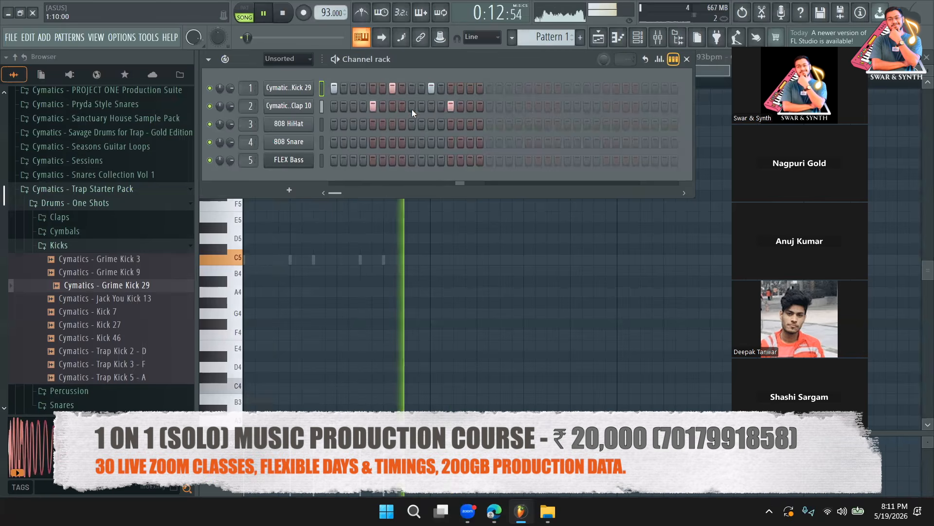
{"action": "key", "text": "space"}
Examine Pattern 1 against the vocals in the playlist and listen to the 911 music video in the browser for comparison
{"action": "left_click", "coordinate": [609, 42]}
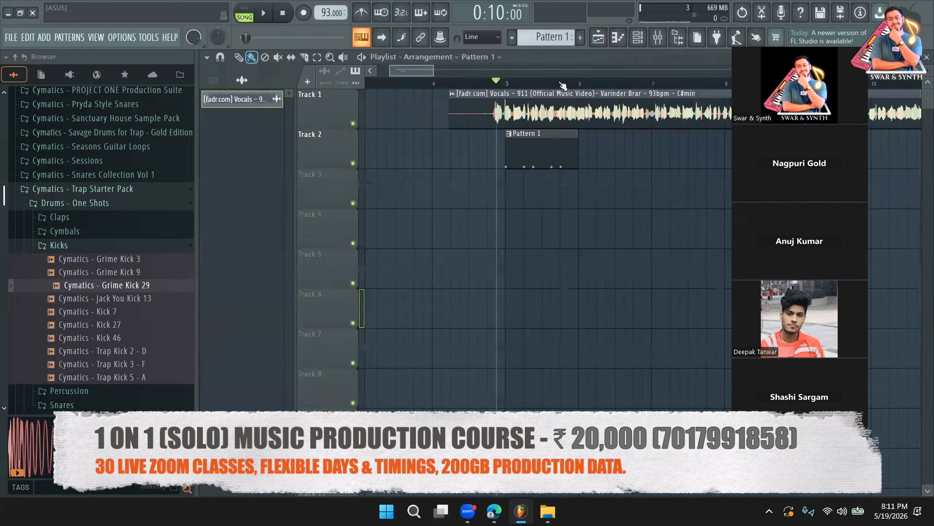
{"action": "scroll", "coordinate": [507, 86], "scroll_direction": "down", "scroll_amount": 3}
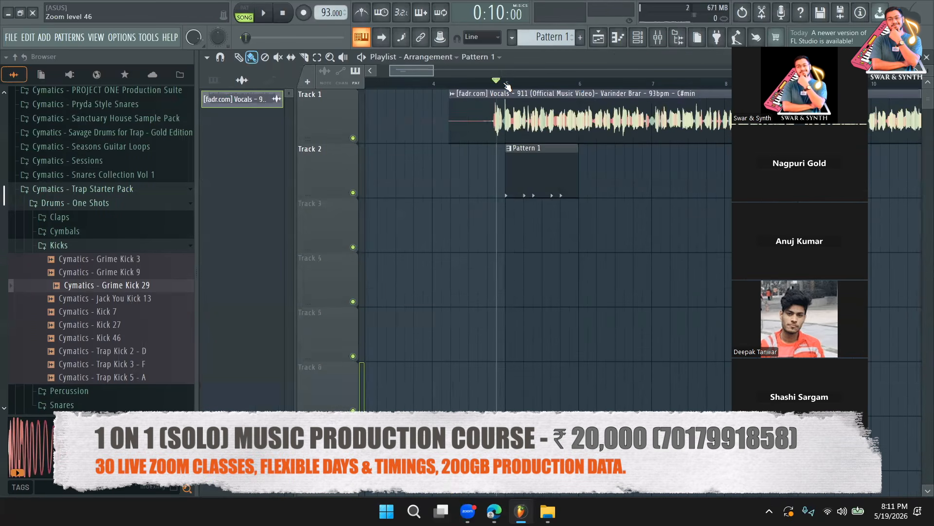
{"action": "scroll", "coordinate": [528, 87], "scroll_direction": "up", "scroll_amount": 3}
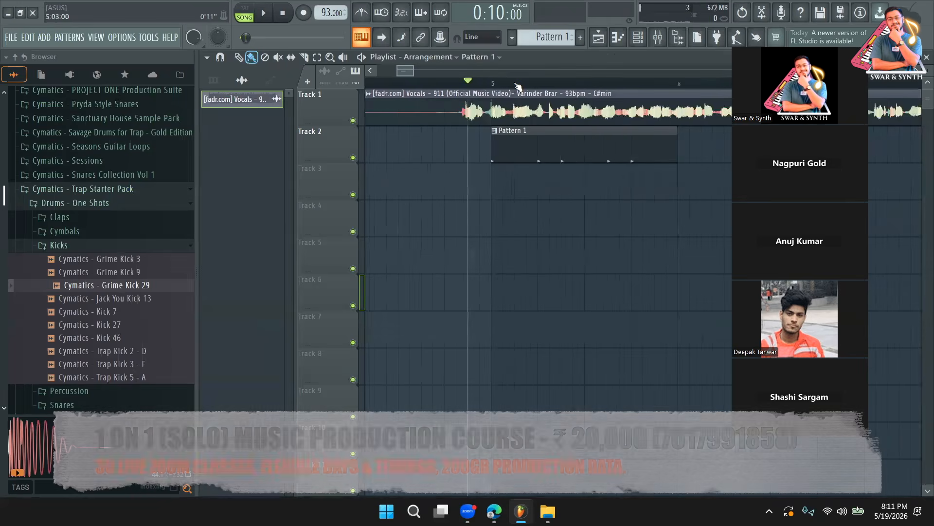
{"action": "left_click", "coordinate": [511, 107]}
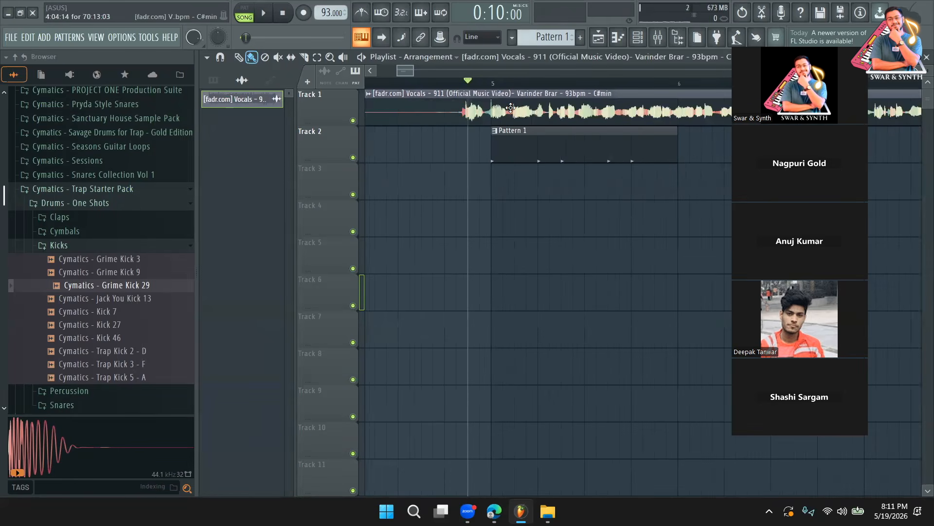
{"action": "left_click", "coordinate": [677, 151]}
{"action": "left_click", "coordinate": [493, 511]}
{"action": "left_click", "coordinate": [83, 403]}
{"action": "left_click", "coordinate": [83, 327]}
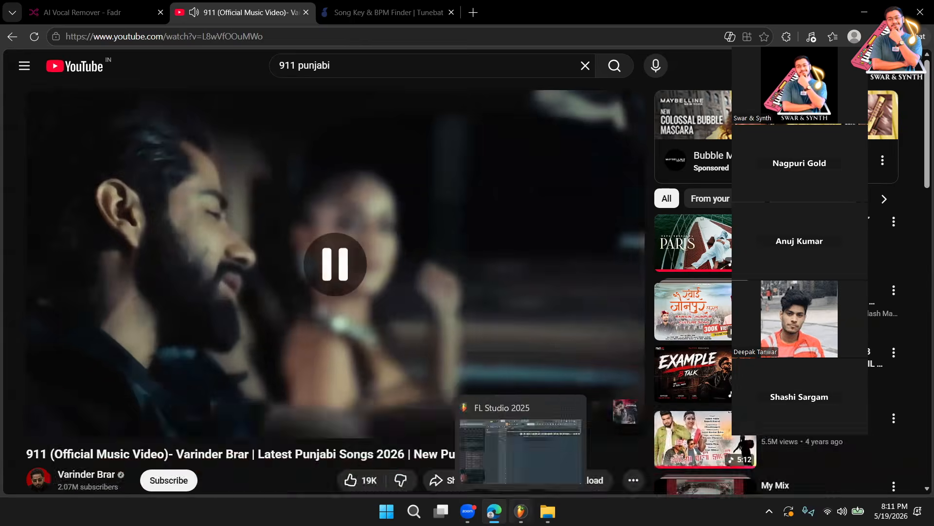
Return to FL Studio, play the arrangement and lengthen the Pattern 1 clip on Track 2 to two bars
{"action": "left_click", "coordinate": [521, 511]}
{"action": "key", "text": "space"}
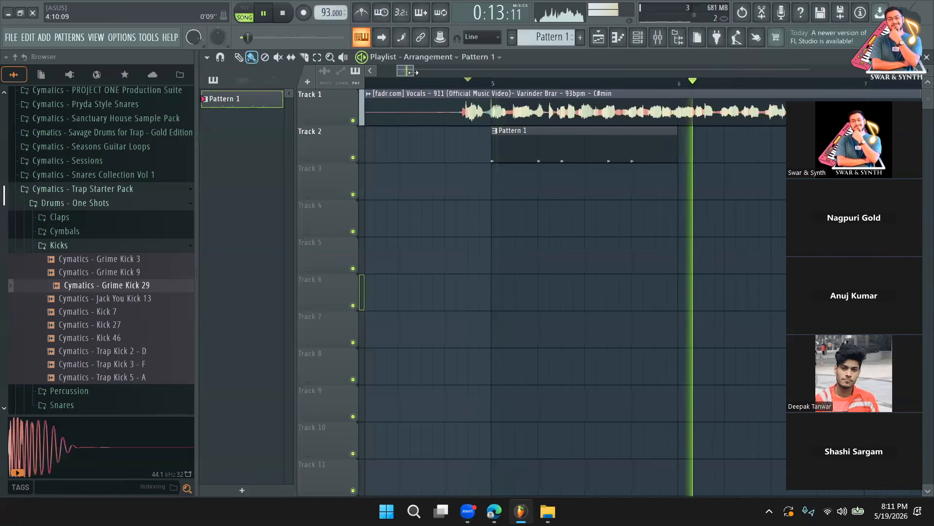
{"action": "key", "text": "space"}
{"action": "left_click_drag", "start_coordinate": [678, 146], "coordinate": [752, 156]}
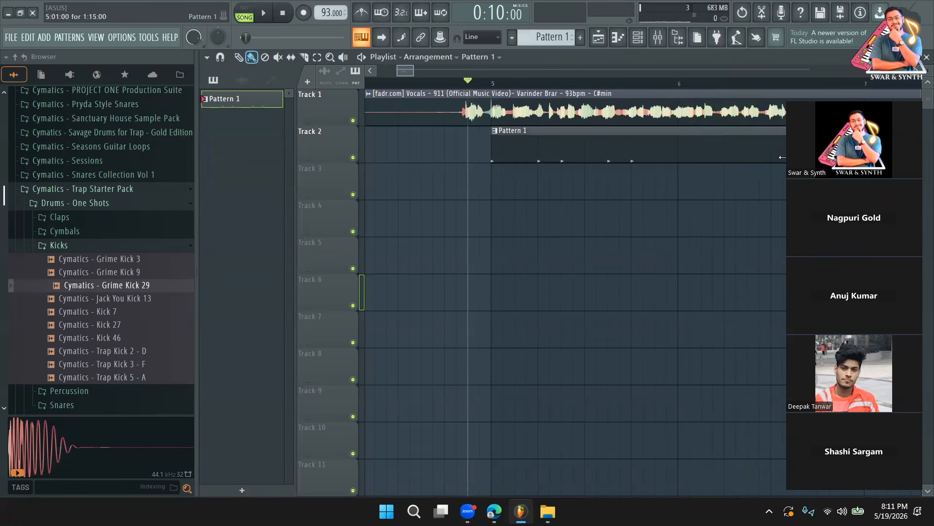
{"action": "left_click_drag", "start_coordinate": [406, 73], "coordinate": [410, 73]}
{"action": "left_click_drag", "start_coordinate": [669, 157], "coordinate": [674, 157]}
Show the step sequencer and add kicks on steps 15 and 17 and a clap on step 21 while listening
{"action": "double_click", "coordinate": [559, 151]}
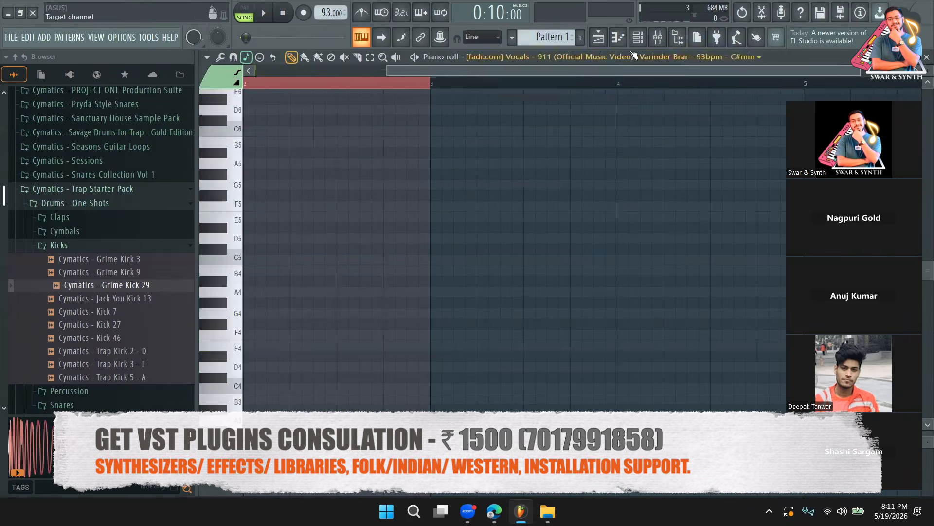
{"action": "left_click", "coordinate": [638, 38]}
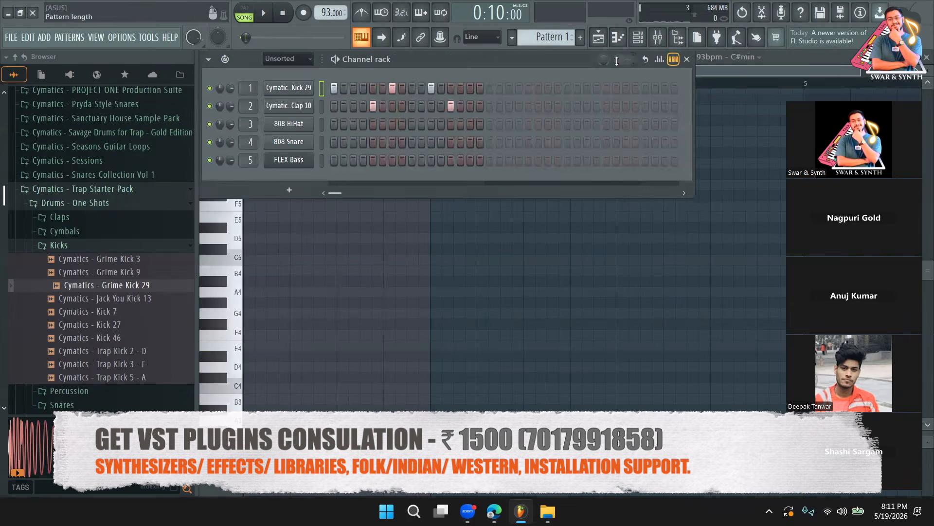
{"action": "left_click", "coordinate": [469, 87]}
{"action": "key", "text": "space"}
{"action": "left_click", "coordinate": [489, 88]}
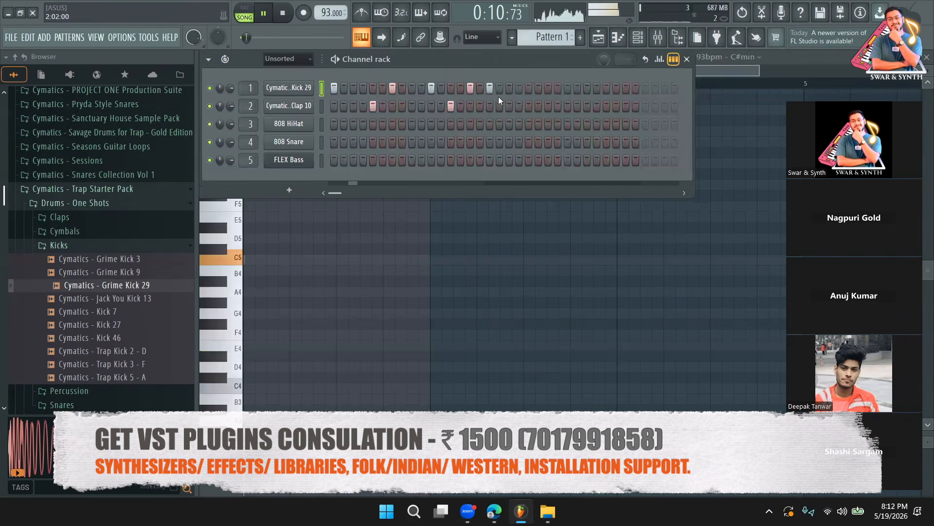
{"action": "left_click", "coordinate": [528, 106]}
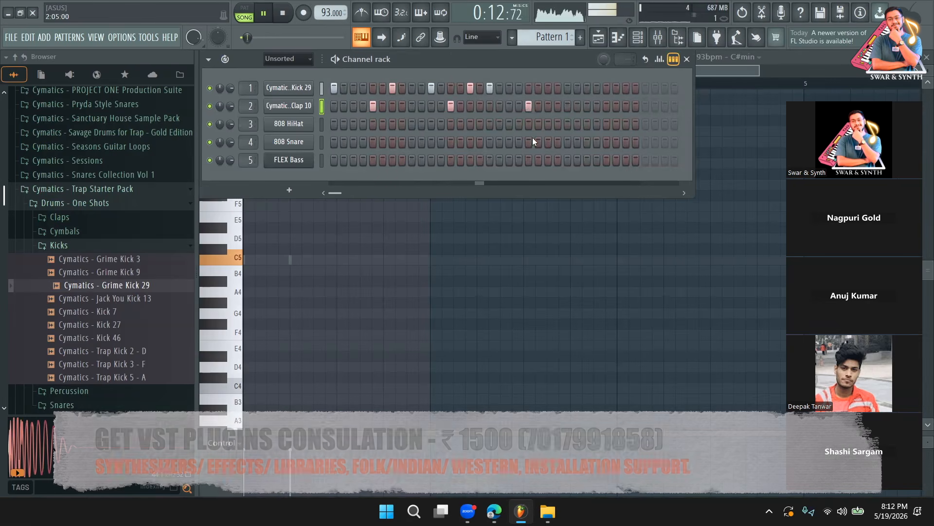
{"action": "key", "text": "space"}
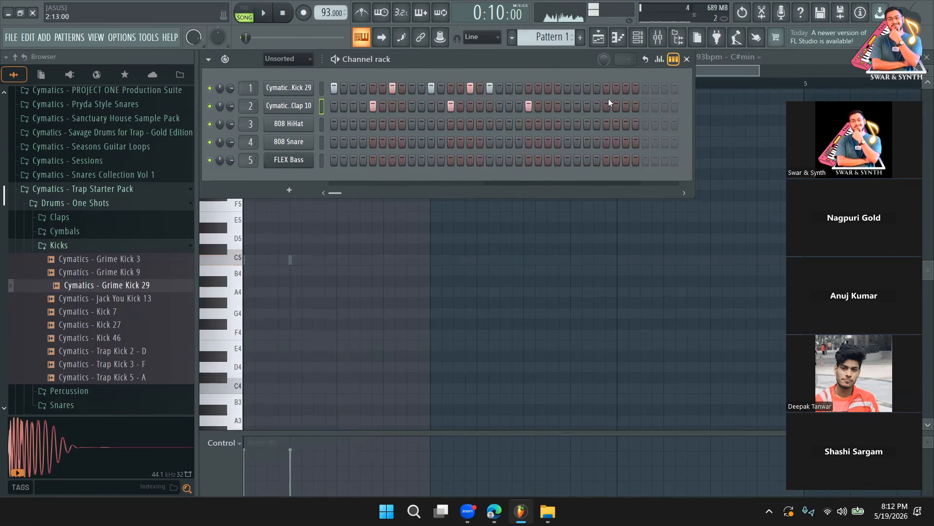
Add kicks on steps 23 and 27 and a clap on step 29, and check the pattern against the vocals in the playlist
{"action": "left_click", "coordinate": [586, 90]}
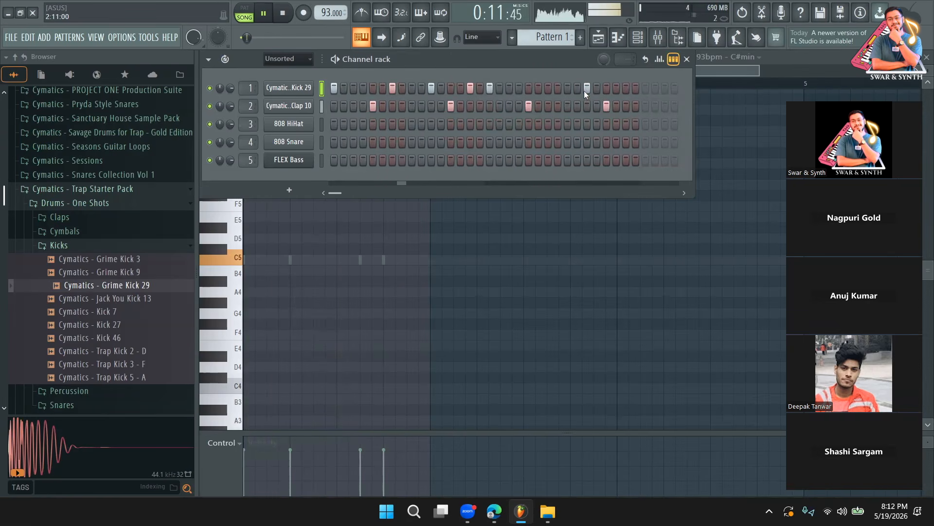
{"action": "left_click", "coordinate": [550, 90]}
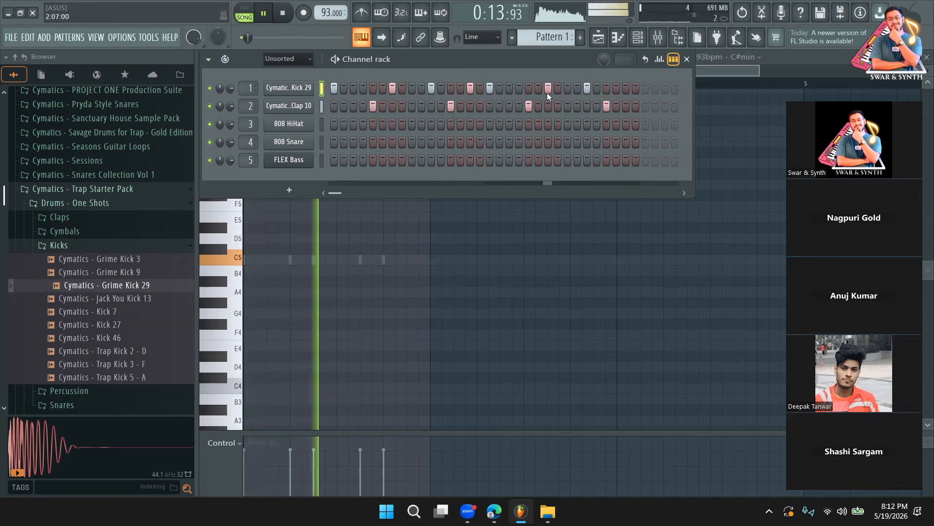
{"action": "left_click", "coordinate": [599, 37]}
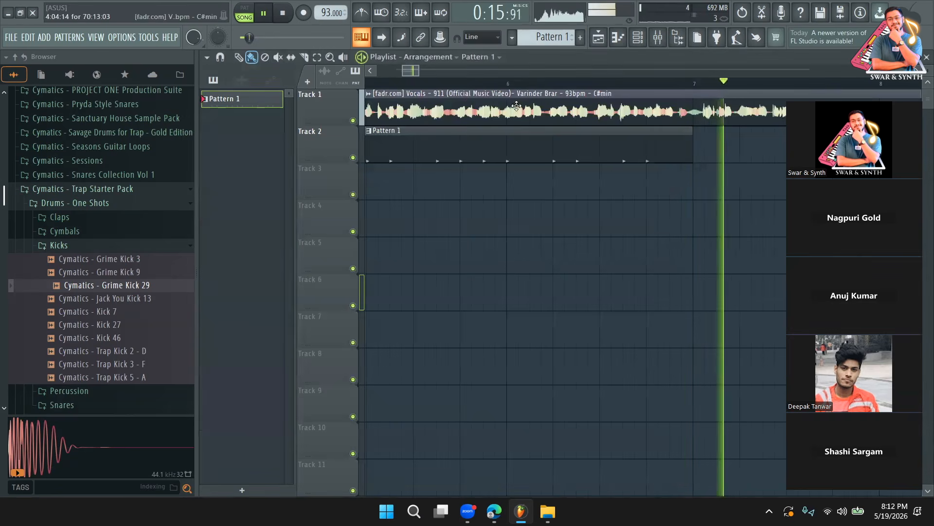
{"action": "key", "text": "space"}
Paste a copy of the two-bar Pattern 1 clip on Track 2 and position it at bar 7
{"action": "left_click_drag", "start_coordinate": [413, 69], "coordinate": [413, 70]}
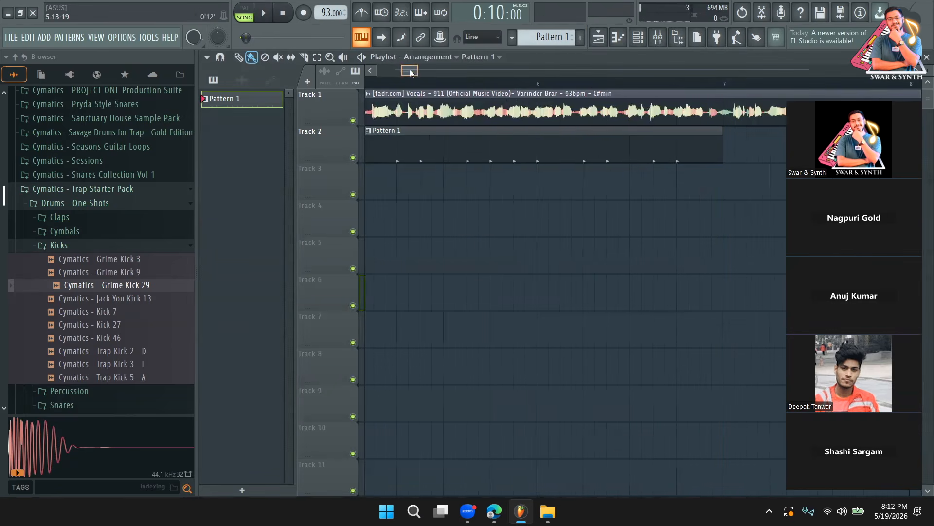
{"action": "left_click", "coordinate": [440, 114]}
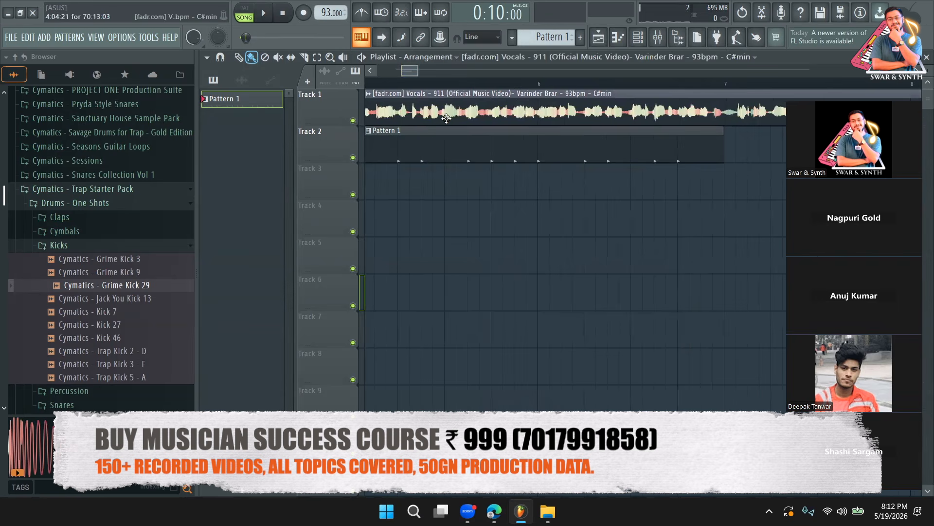
{"action": "left_click_drag", "start_coordinate": [410, 70], "coordinate": [410, 70]}
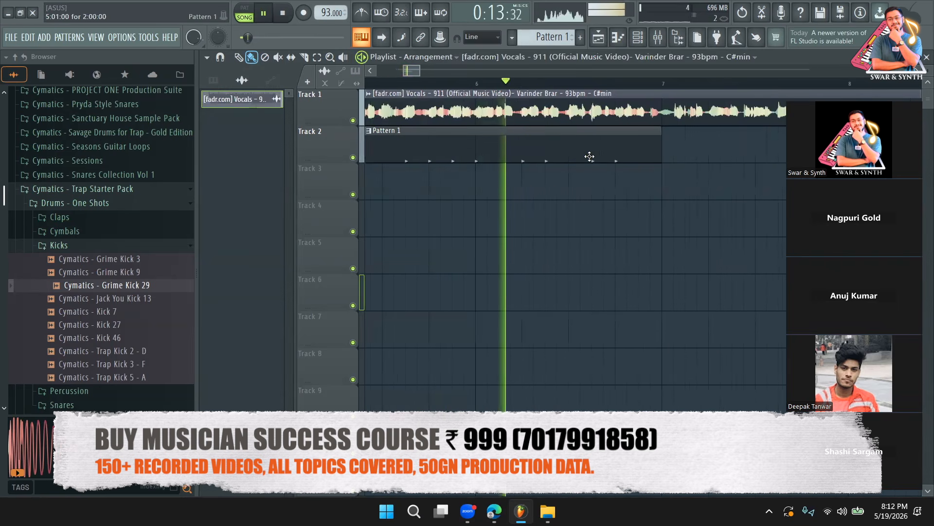
{"action": "key", "text": "ctrl+v"}
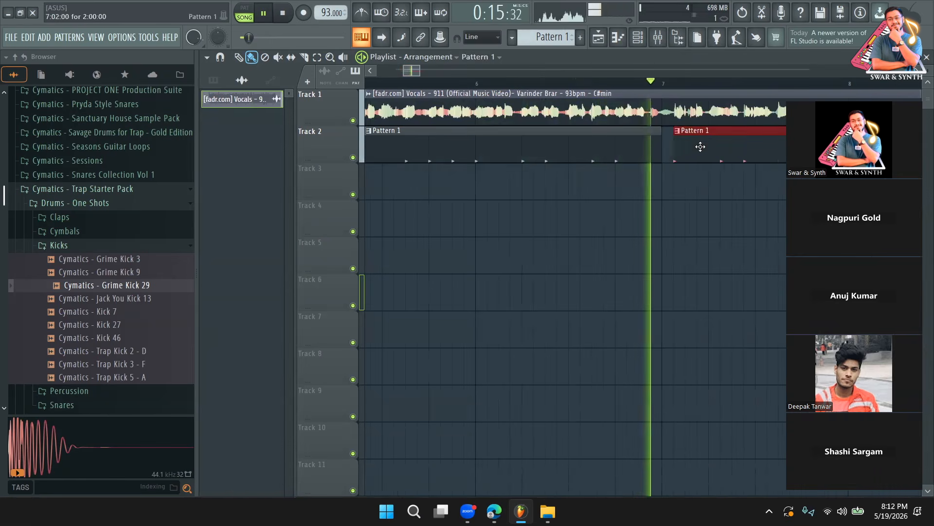
{"action": "left_click_drag", "start_coordinate": [701, 146], "coordinate": [688, 145]}
{"action": "left_click_drag", "start_coordinate": [420, 70], "coordinate": [448, 70]}
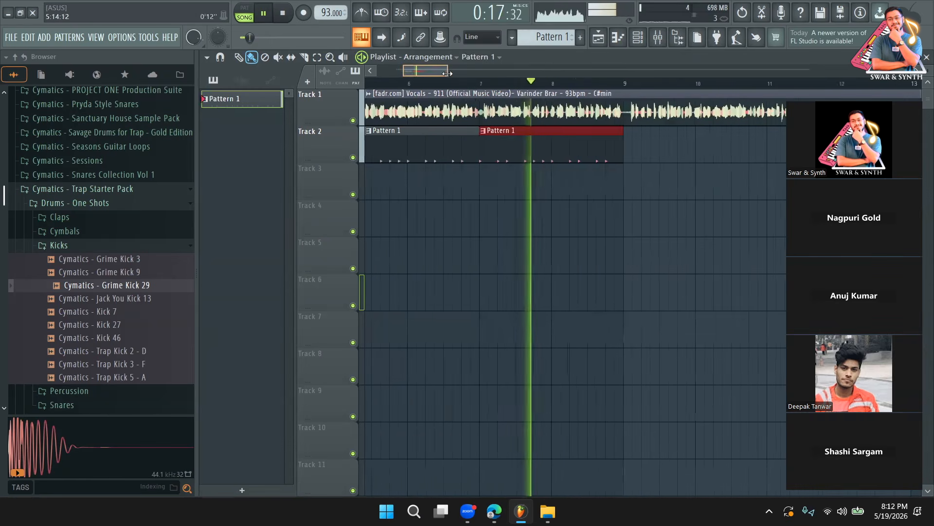
Paste two more copies of the Pattern 1 clip on Track 2, positioned at bars 9 and 11
{"action": "key", "text": "ctrl+v"}
{"action": "left_click_drag", "start_coordinate": [627, 143], "coordinate": [619, 143]}
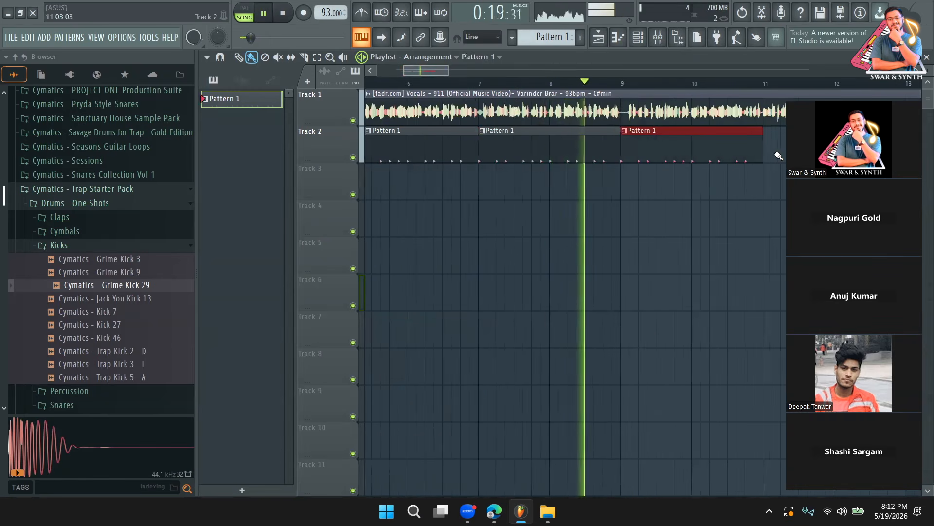
{"action": "key", "text": "ctrl+v"}
Set the vocals clip's channel volume to about 65%, switch the playlist to the Draw tool and stop playback
{"action": "double_click", "coordinate": [701, 115]}
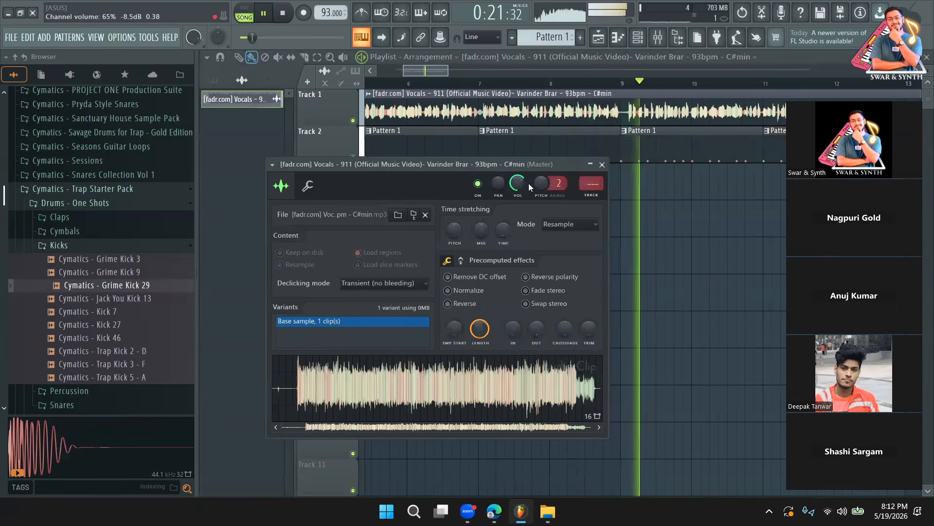
{"action": "right_click", "coordinate": [696, 204]}
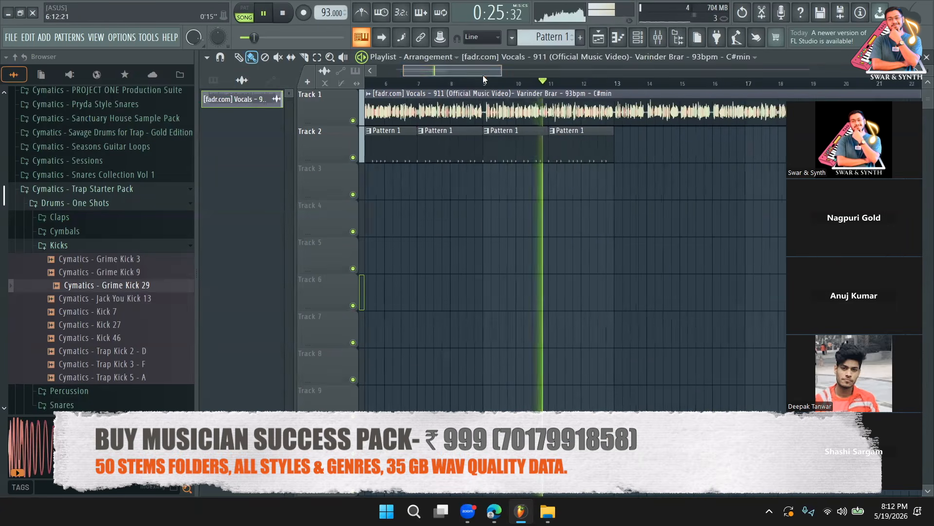
{"action": "left_click_drag", "start_coordinate": [444, 69], "coordinate": [487, 70]}
{"action": "left_click", "coordinate": [245, 81]}
{"action": "left_click", "coordinate": [238, 57]}
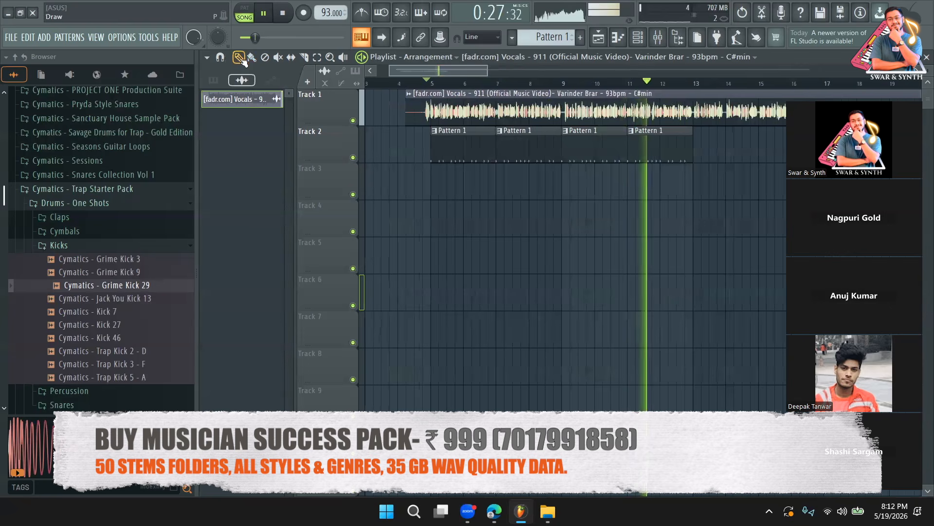
{"action": "key", "text": "space"}
Show the Unsorted channels in the step sequencer and display the Grime Kick 29 sampler settings
{"action": "left_click", "coordinate": [643, 41]}
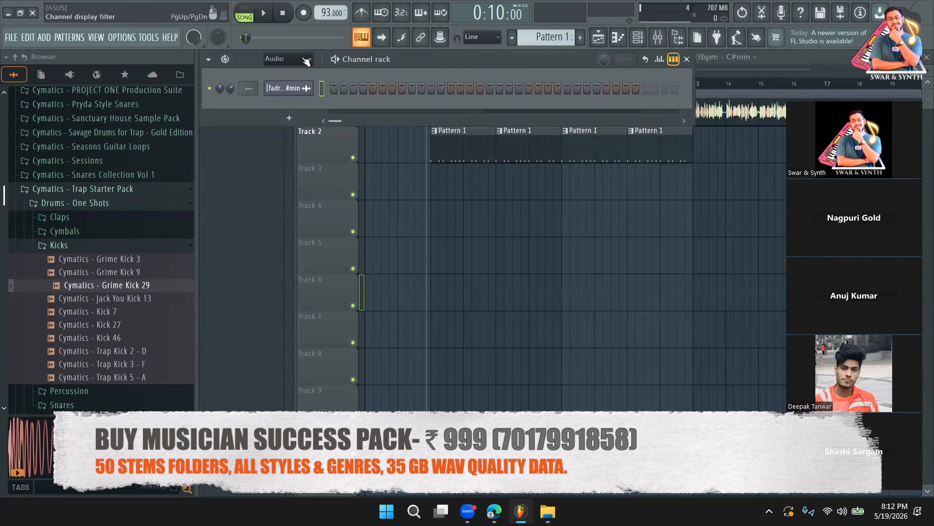
{"action": "left_click", "coordinate": [285, 98]}
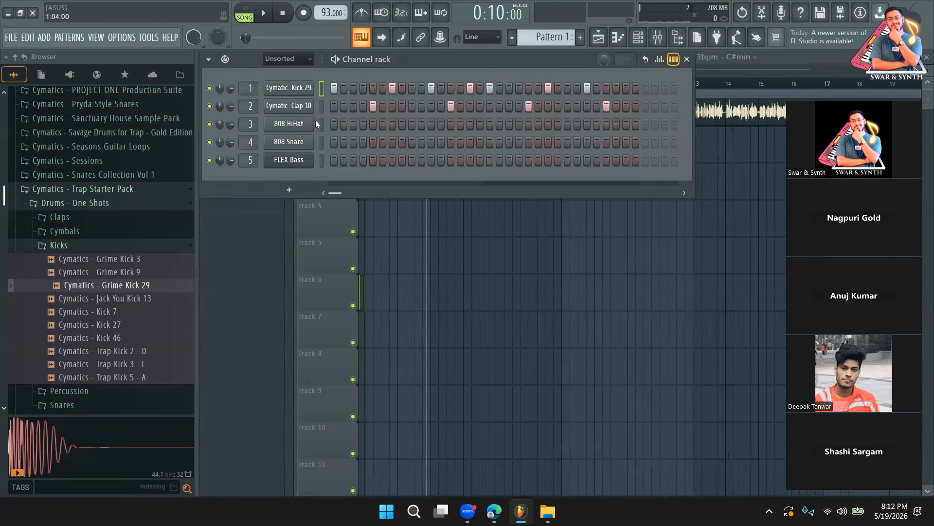
{"action": "left_click", "coordinate": [288, 89]}
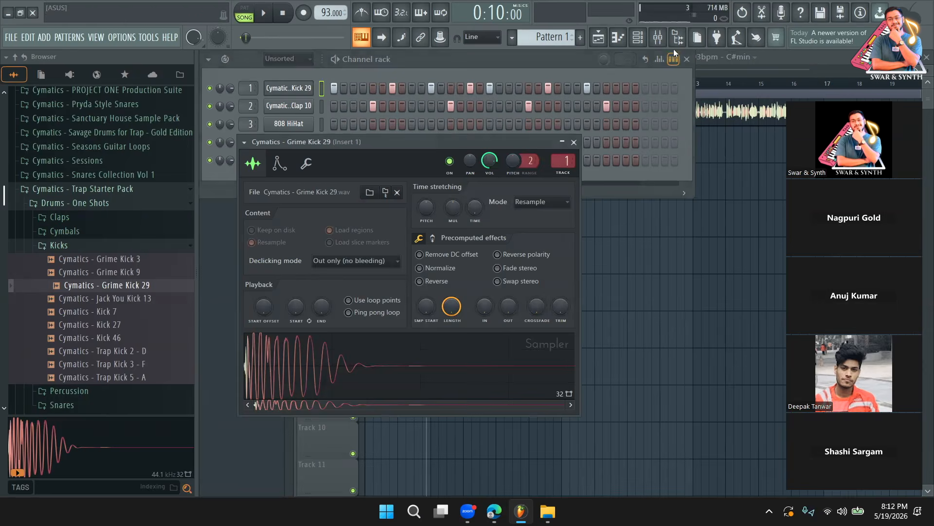
Load Soundgoodizer into the first effect slot of the kick's mixer track, Insert 1
{"action": "left_click", "coordinate": [659, 39]}
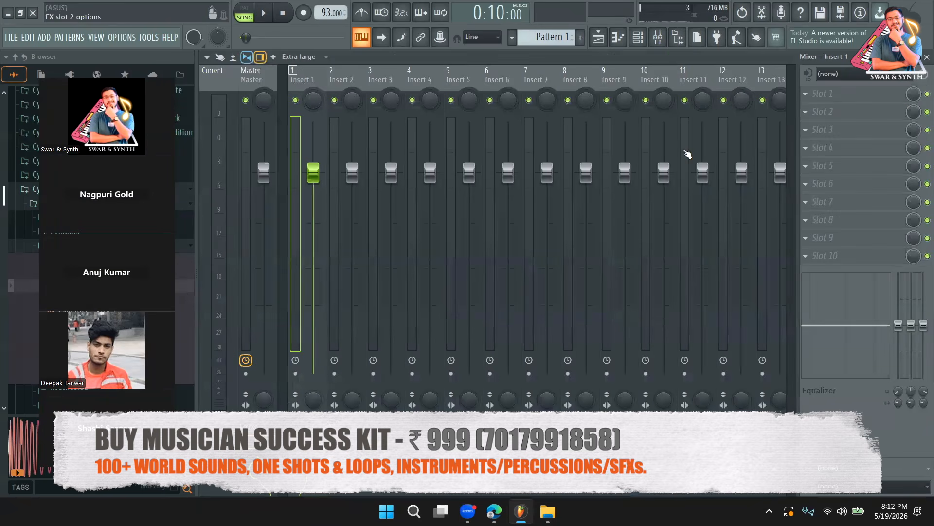
{"action": "left_click", "coordinate": [822, 93]}
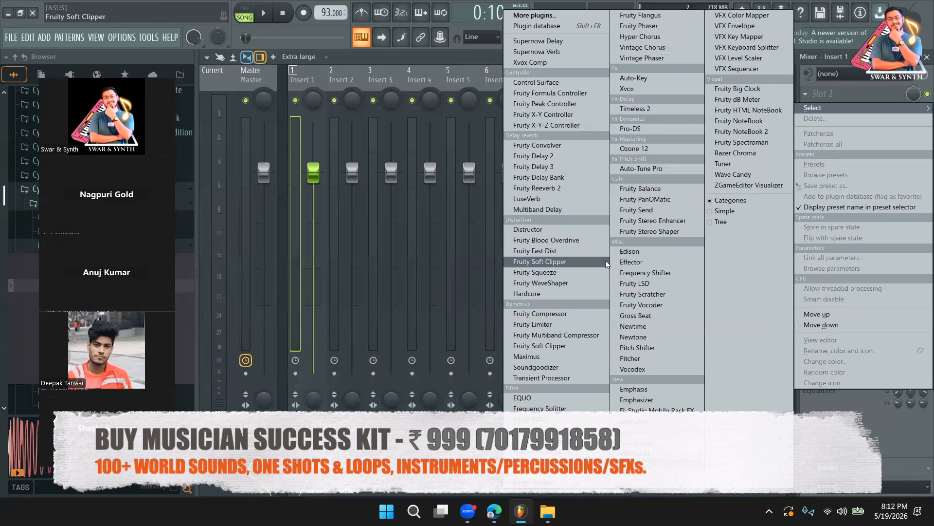
{"action": "left_click", "coordinate": [540, 366]}
{"action": "left_click_drag", "start_coordinate": [347, 198], "coordinate": [581, 197]}
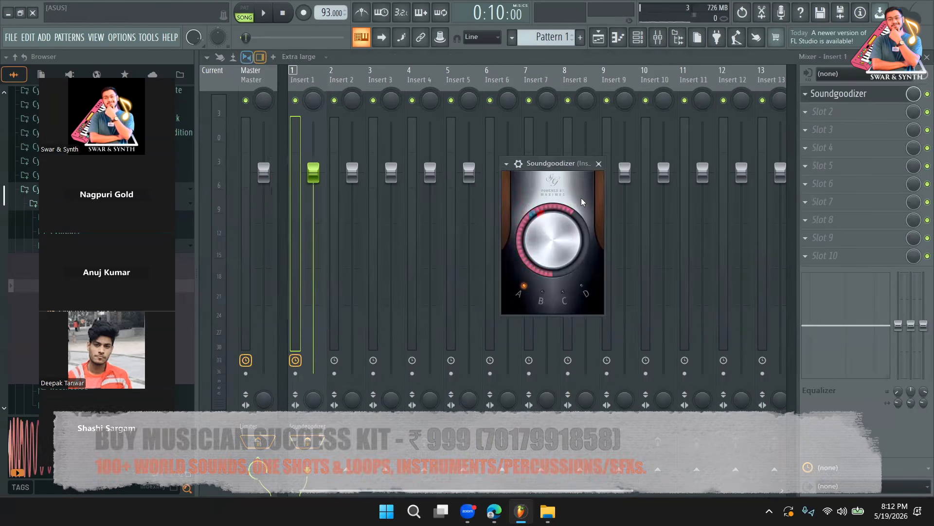
Set the kick's Soundgoodizer amount to 27% while the arrangement plays, and close the plugin
{"action": "key", "text": "space"}
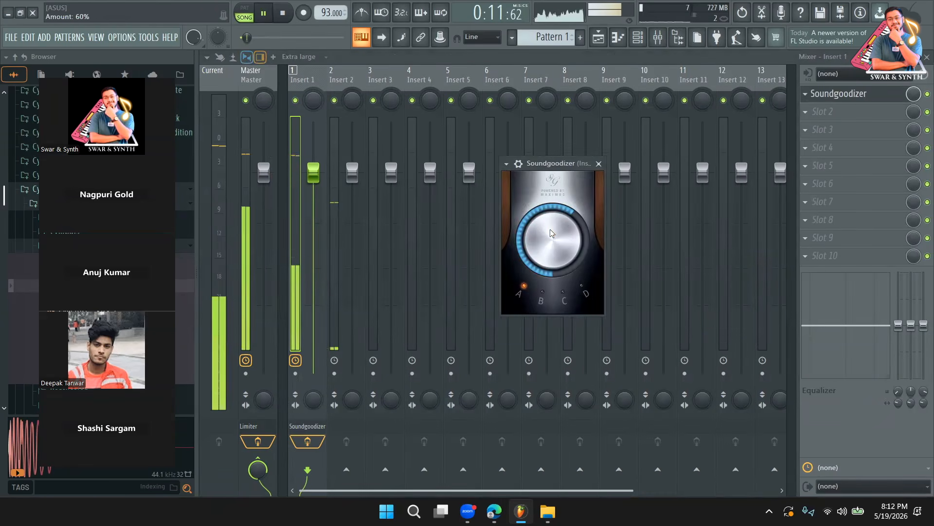
{"action": "key", "text": "space"}
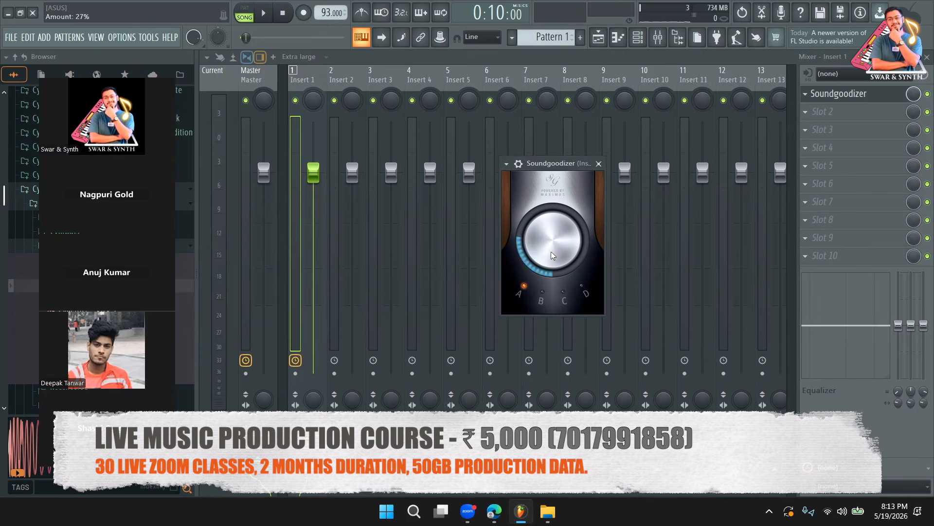
{"action": "left_click", "coordinate": [599, 164]}
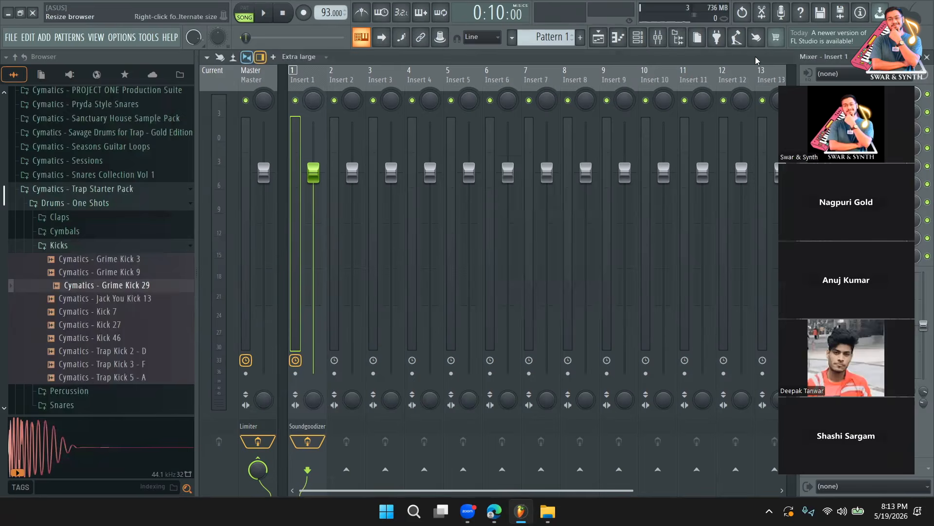
Play the arrangement to check the processed kick against the vocals, and return to the step sequencer
{"action": "key", "text": "F5"}
{"action": "key", "text": "space"}
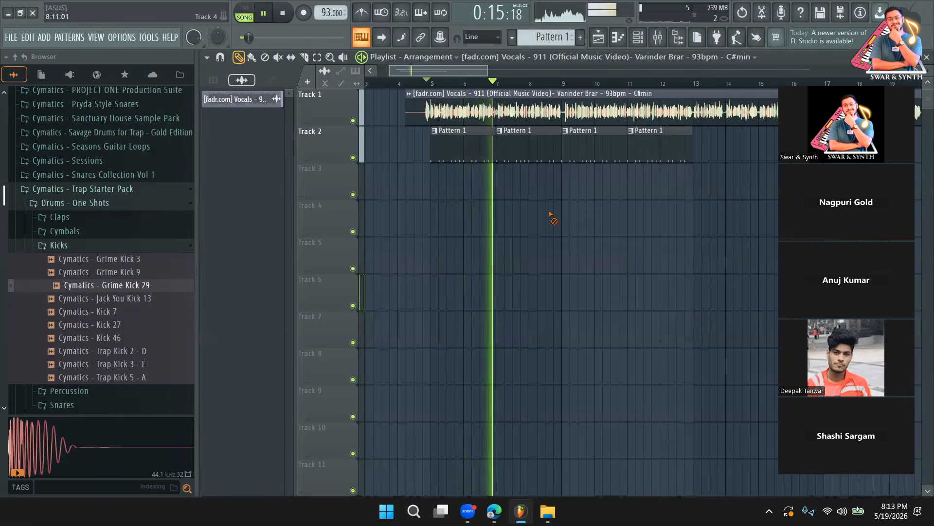
{"action": "key", "text": "F6"}
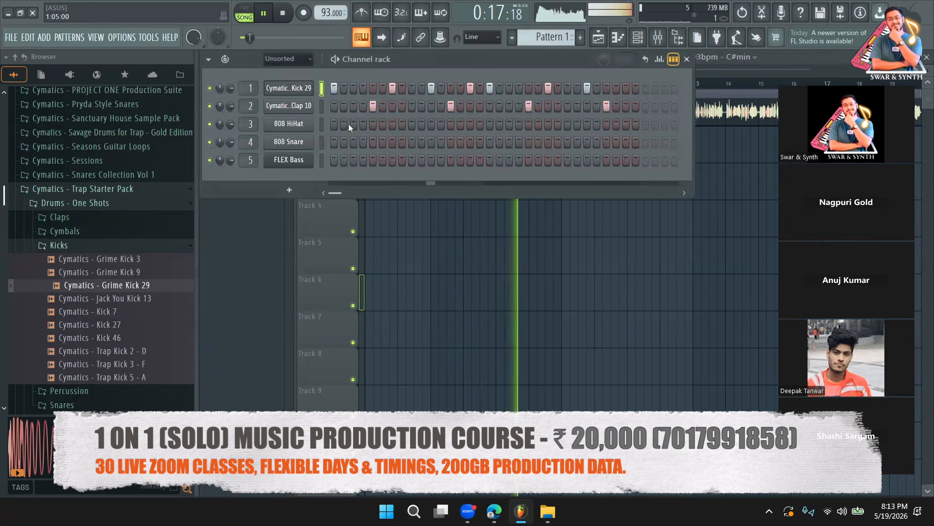
{"action": "key", "text": "space"}
Audition the percussion one-shots in the Cymatics Trap Starter Pack, including the Grime, Titan, Trap and Weird percs
{"action": "left_click", "coordinate": [99, 247]}
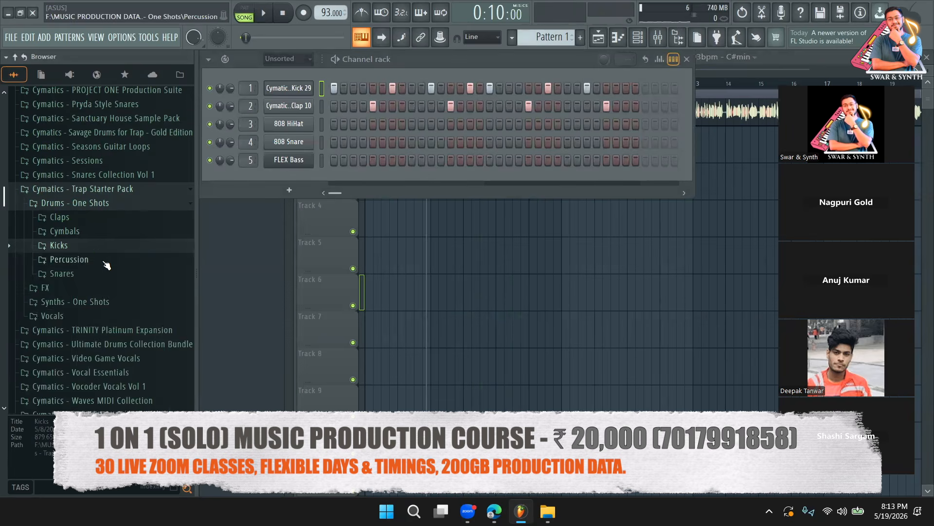
{"action": "left_click", "coordinate": [106, 265]}
{"action": "scroll", "coordinate": [107, 262], "scroll_direction": "down", "scroll_amount": 2}
{"action": "left_click", "coordinate": [105, 298]}
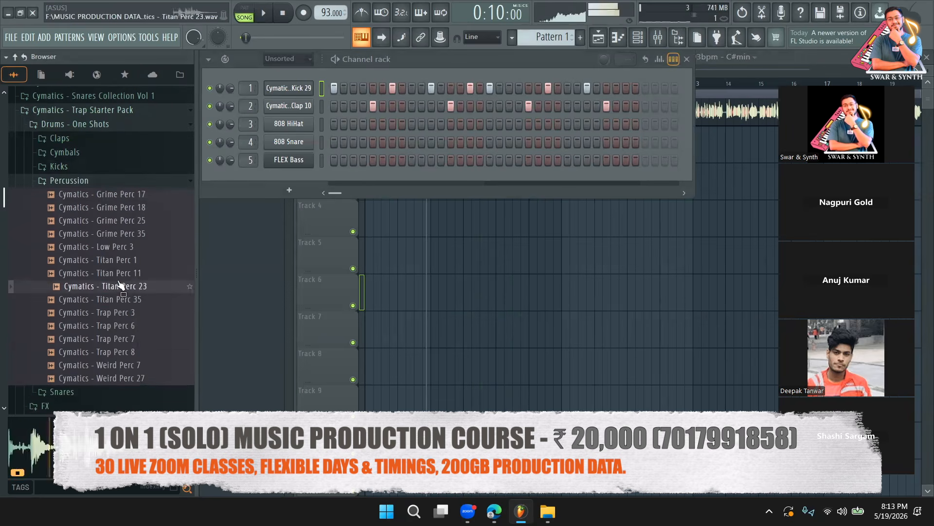
{"action": "left_click", "coordinate": [121, 326]}
{"action": "left_click", "coordinate": [121, 340]}
{"action": "left_click", "coordinate": [123, 247]}
{"action": "left_click", "coordinate": [124, 221]}
{"action": "left_click", "coordinate": [122, 196]}
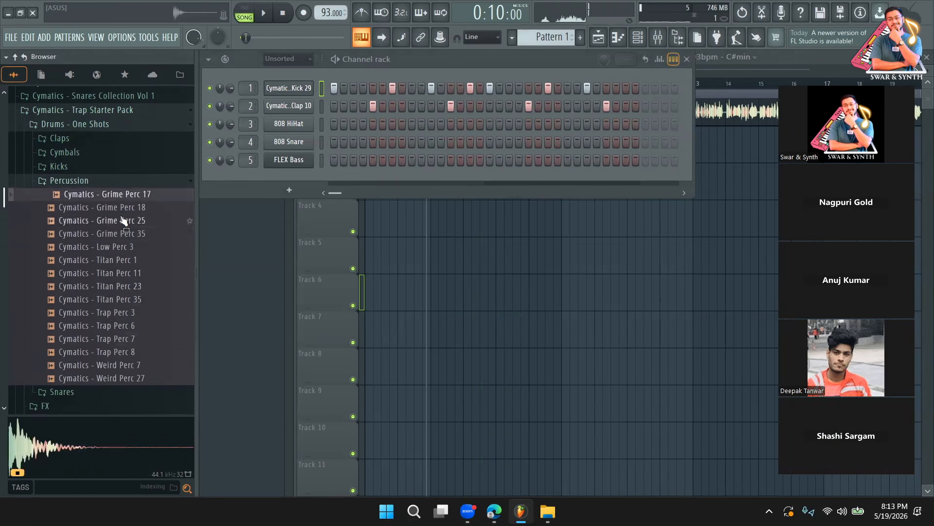
{"action": "left_click", "coordinate": [124, 233]}
{"action": "left_click", "coordinate": [125, 299]}
{"action": "left_click", "coordinate": [124, 352]}
{"action": "left_click", "coordinate": [125, 378]}
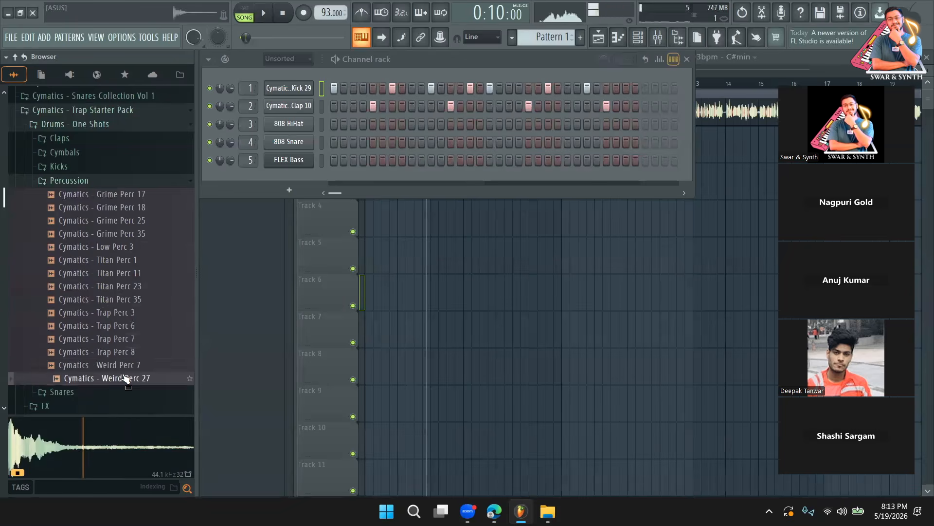
{"action": "left_click", "coordinate": [123, 365]}
{"action": "left_click", "coordinate": [121, 351]}
{"action": "scroll", "coordinate": [119, 352], "scroll_direction": "down", "scroll_amount": 6}
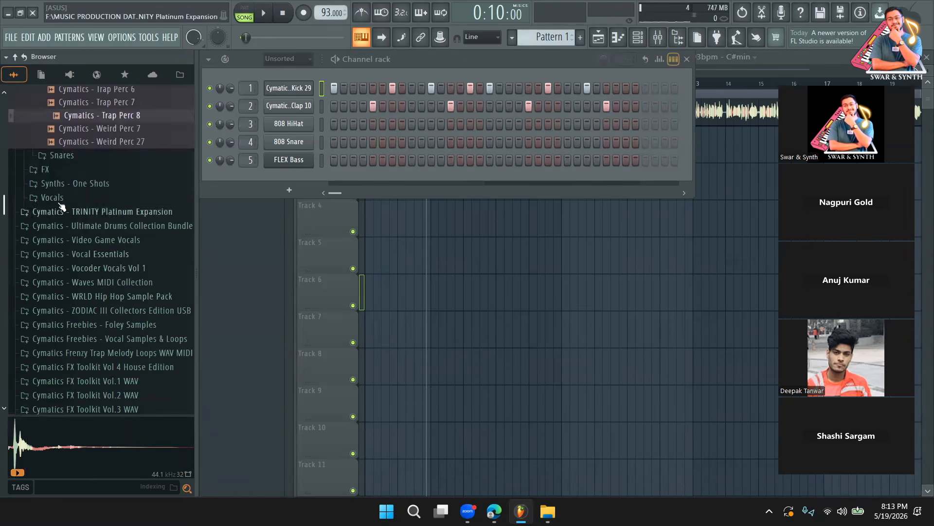
Collapse the Trap Starter Pack and audition the clap one-shots in the Cymatics Humble Hip Hop Sample Pack
{"action": "scroll", "coordinate": [78, 188], "scroll_direction": "up", "scroll_amount": 8}
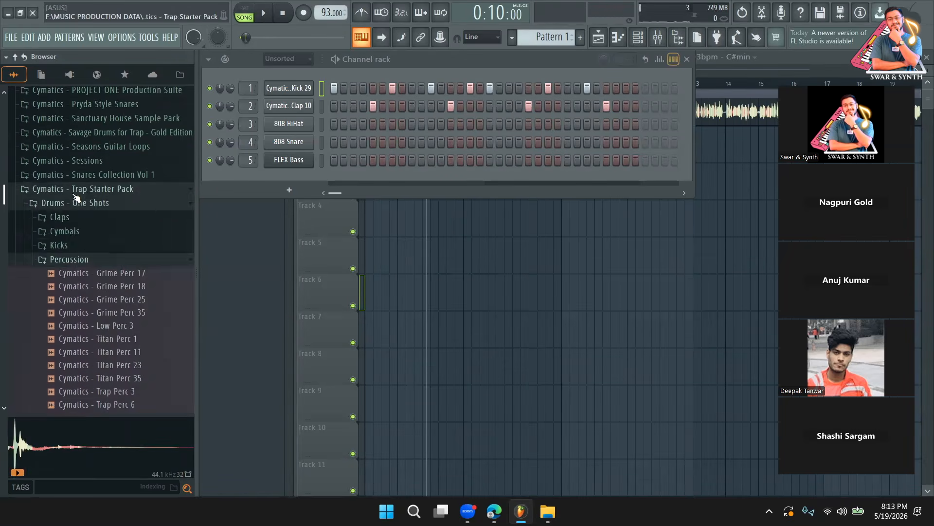
{"action": "left_click", "coordinate": [75, 192]}
{"action": "scroll", "coordinate": [124, 168], "scroll_direction": "up", "scroll_amount": 4}
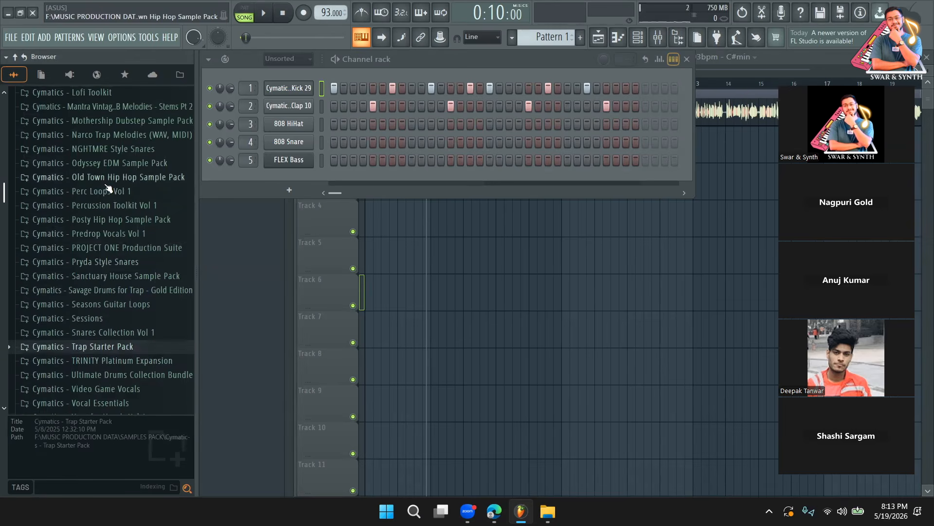
{"action": "scroll", "coordinate": [124, 267], "scroll_direction": "up", "scroll_amount": 4}
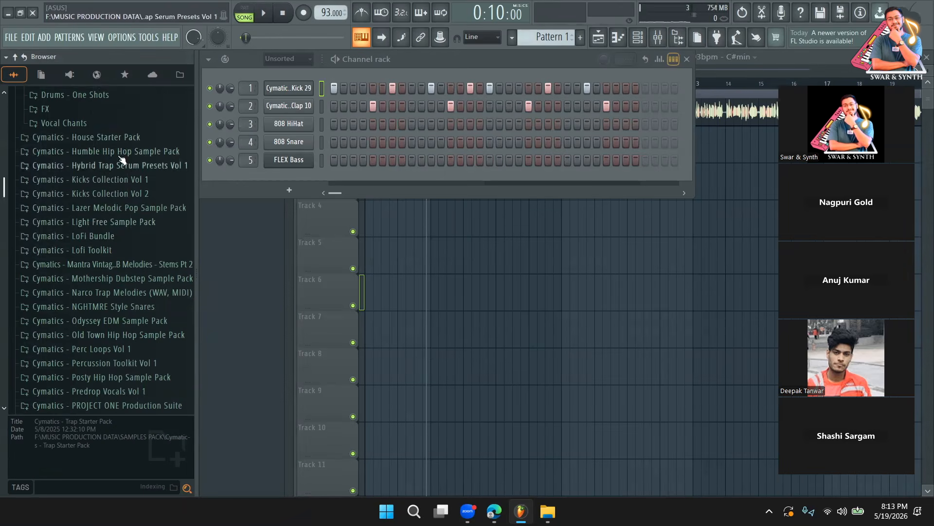
{"action": "left_click", "coordinate": [127, 152]}
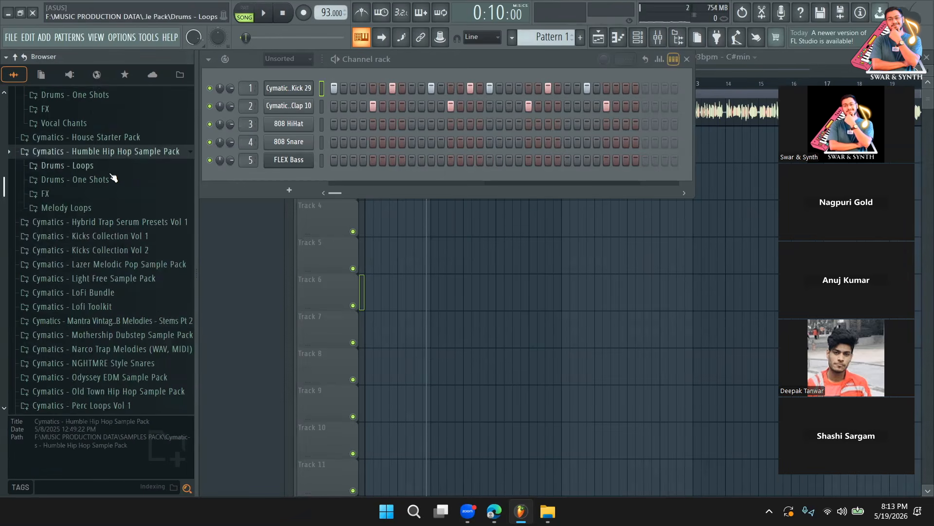
{"action": "left_click", "coordinate": [113, 178]}
{"action": "left_click", "coordinate": [98, 209]}
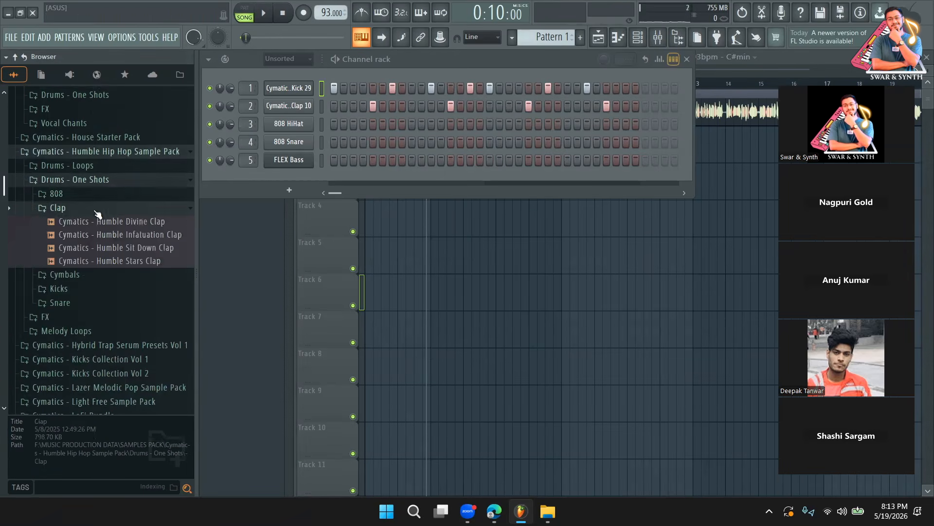
{"action": "left_click", "coordinate": [119, 234]}
{"action": "left_click", "coordinate": [123, 247]}
{"action": "left_click", "coordinate": [123, 260]}
{"action": "scroll", "coordinate": [124, 273], "scroll_direction": "down", "scroll_amount": 6}
{"action": "scroll", "coordinate": [123, 272], "scroll_direction": "down", "scroll_amount": 5}
Find the Cymatics WRLD Hip Hop Sample Pack and audition its clap one-shots
{"action": "left_click", "coordinate": [117, 240]}
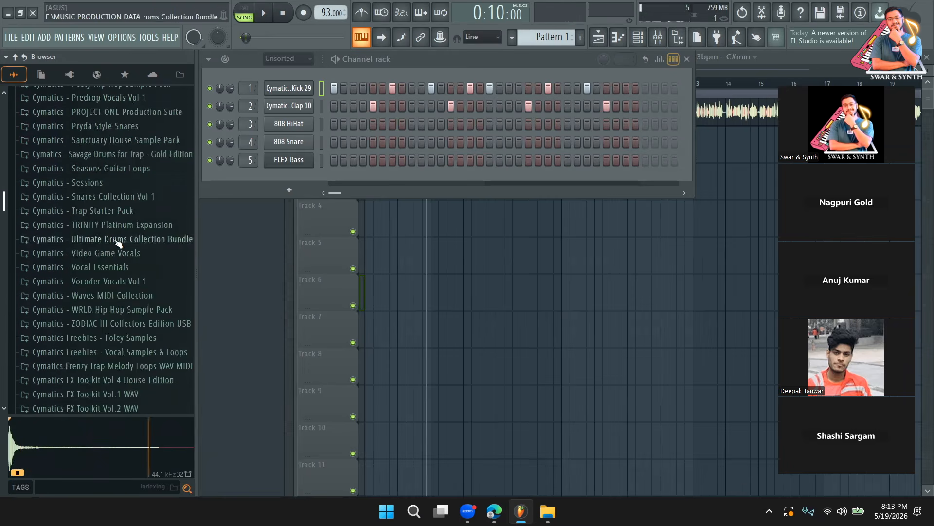
{"action": "left_click", "coordinate": [112, 210]}
{"action": "left_click", "coordinate": [114, 182]}
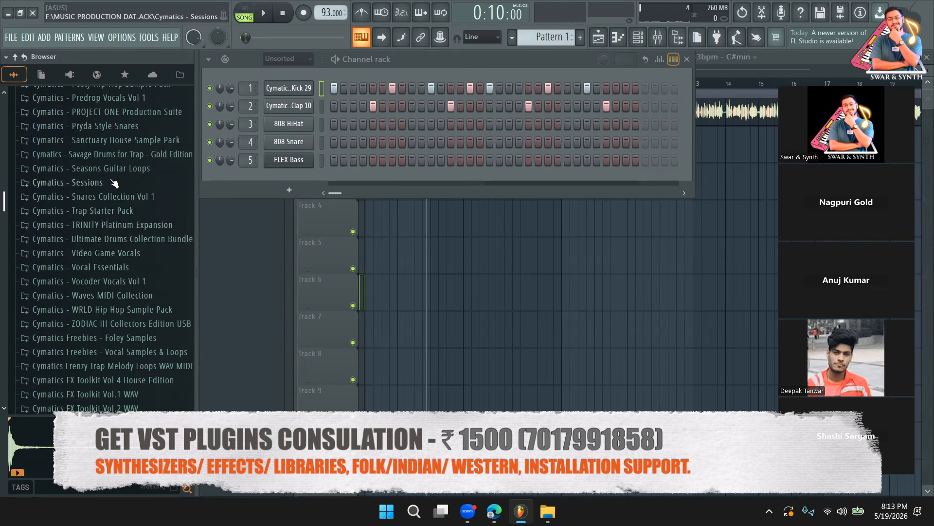
{"action": "left_click", "coordinate": [113, 312]}
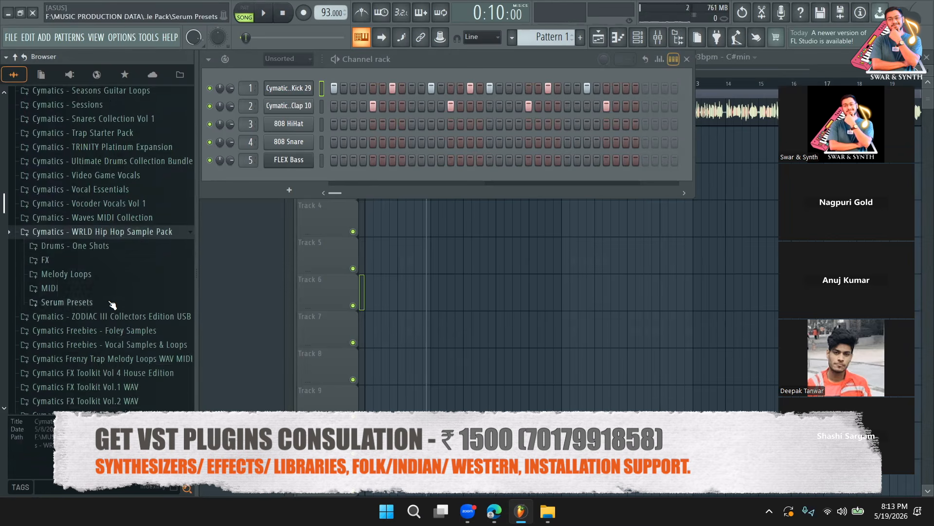
{"action": "left_click", "coordinate": [101, 248]}
{"action": "left_click", "coordinate": [98, 259]}
{"action": "left_click", "coordinate": [100, 286]}
{"action": "left_click", "coordinate": [103, 274]}
{"action": "left_click", "coordinate": [105, 299]}
{"action": "left_click", "coordinate": [107, 323]}
Compare the WRLD claps again and add WRLD Clap 4 as a channel directly below Clap 10
{"action": "key", "text": "Up"}
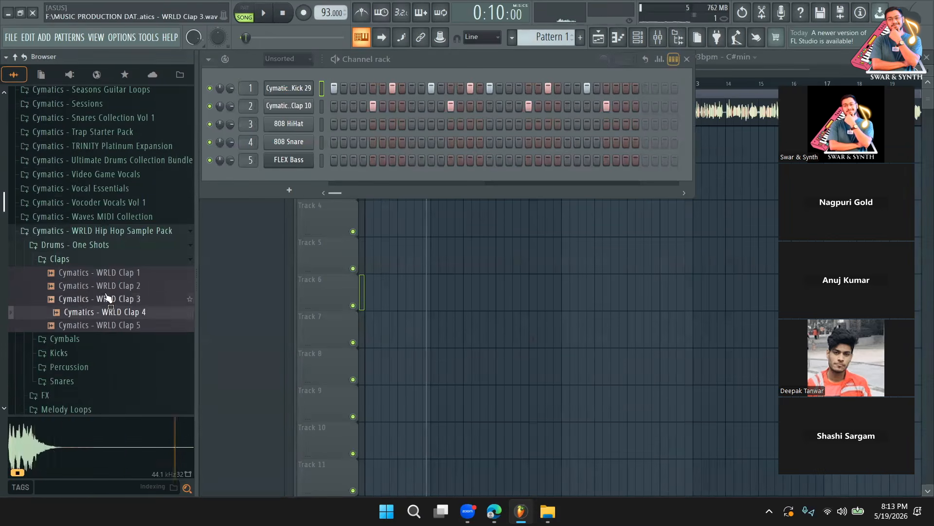
{"action": "key", "text": "Up"}
{"action": "key", "text": "Up"}
{"action": "key", "text": "Up"}
{"action": "left_click", "coordinate": [109, 313]}
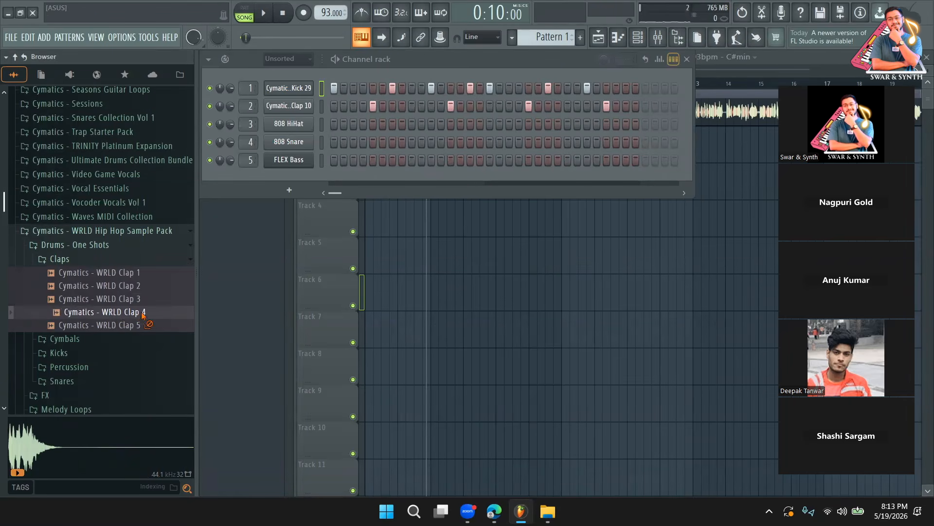
{"action": "left_click_drag", "start_coordinate": [286, 113], "coordinate": [287, 116]}
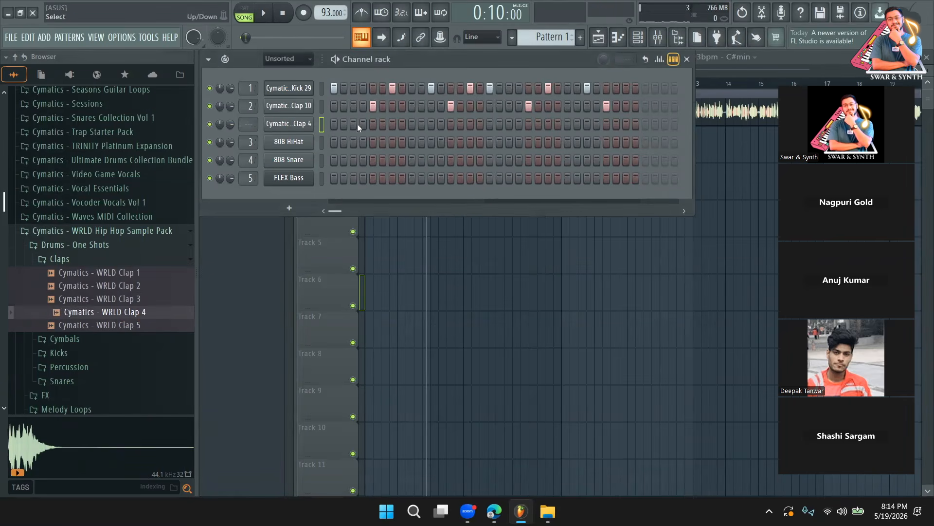
Add kicks on steps 31 and 32 of the Grime Kick 29 channel while the arrangement plays
{"action": "key", "text": "space"}
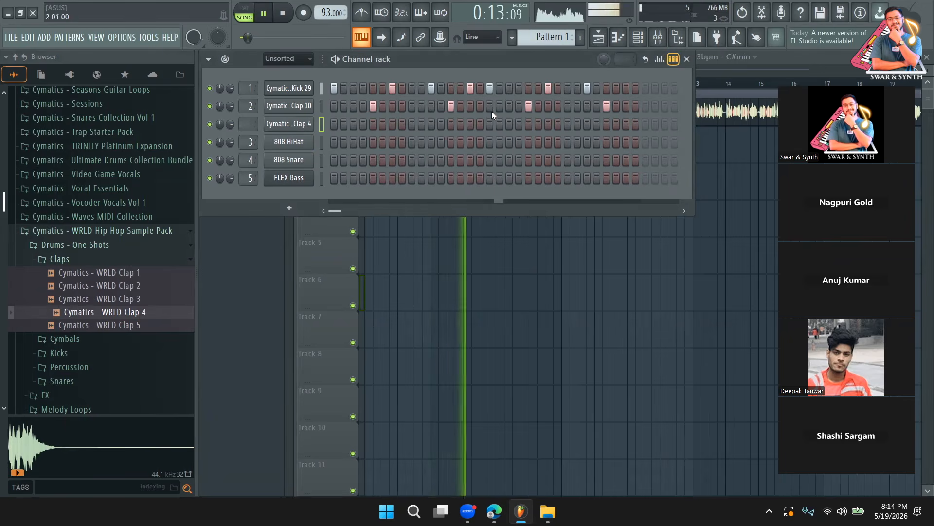
{"action": "left_click", "coordinate": [625, 88]}
{"action": "left_click", "coordinate": [636, 88]}
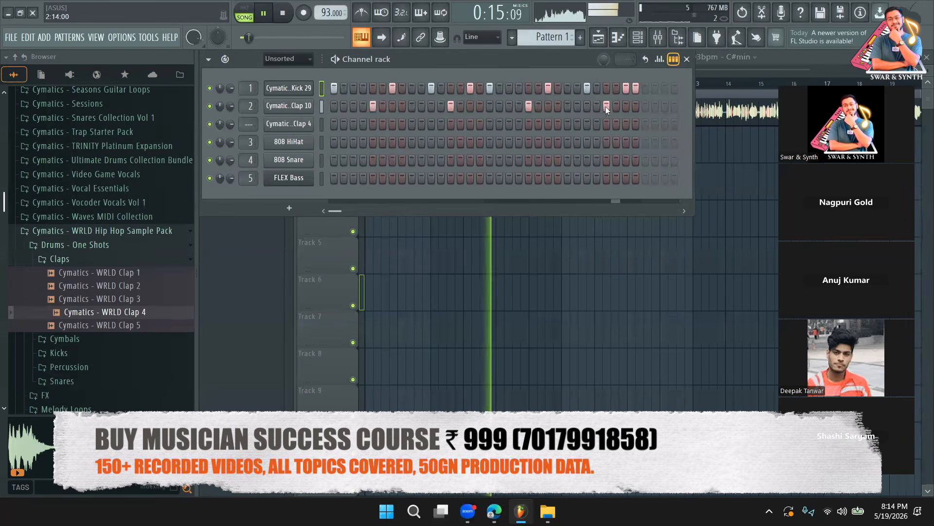
{"action": "key", "text": "space"}
Add WRLD Clap 4 hits on steps 5, 13, 21 and 29 and play the arrangement
{"action": "left_click", "coordinate": [372, 124]}
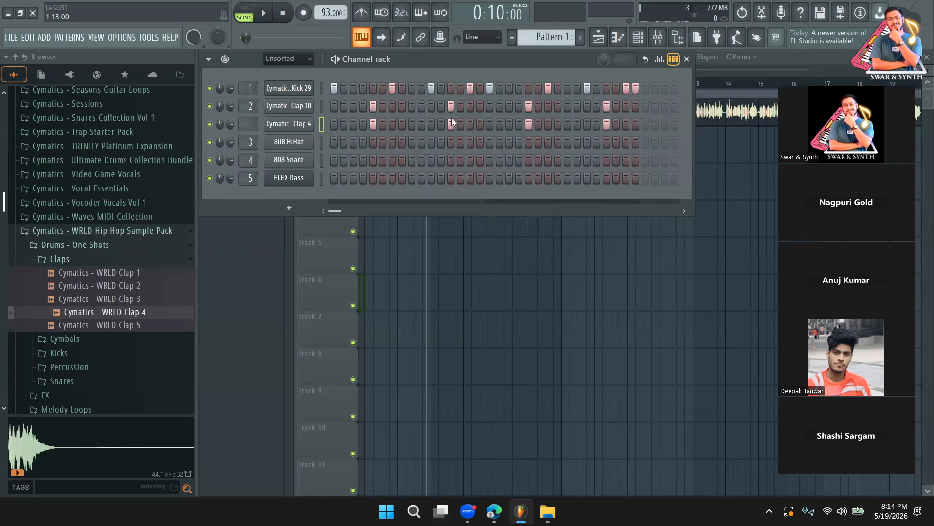
{"action": "key", "text": "space"}
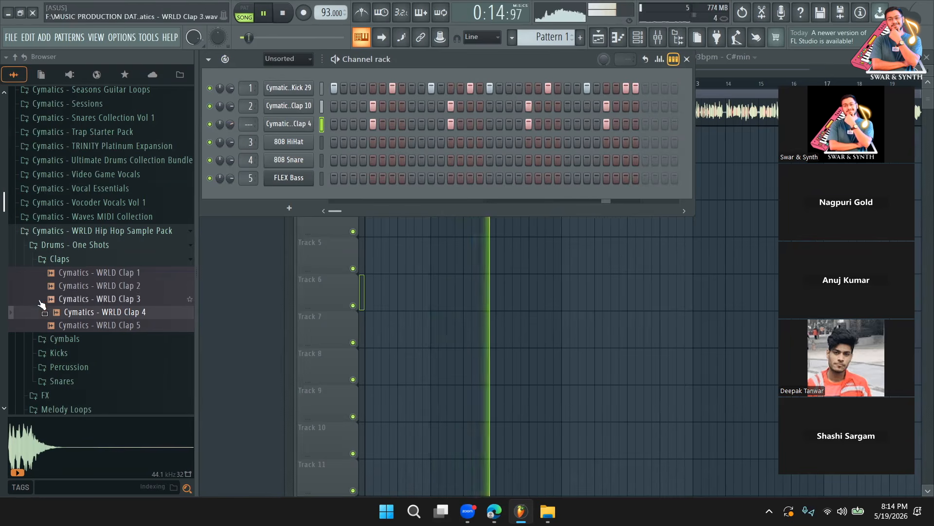
Leave the WRLD Hip Hop Sample Pack, stop playback and browse to the Percussion samples of the Drums folder in Packs
{"action": "left_click", "coordinate": [81, 231]}
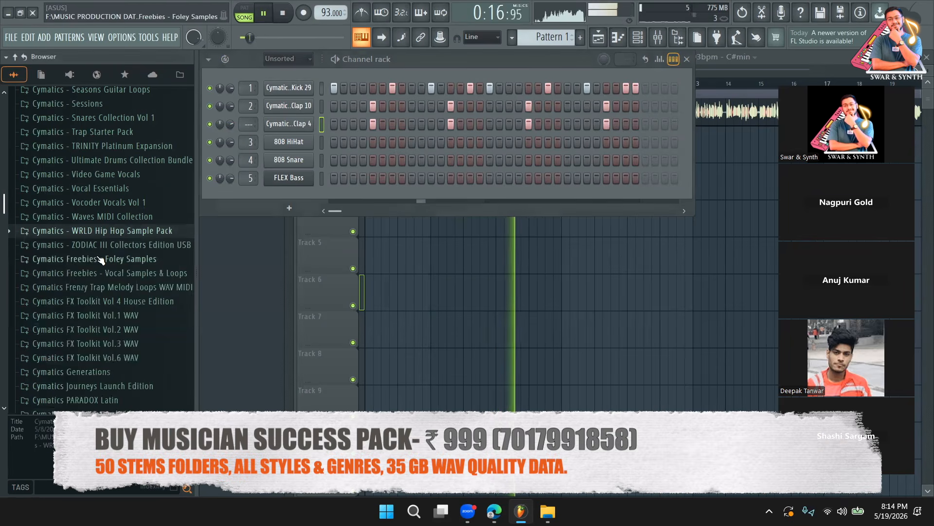
{"action": "left_click", "coordinate": [15, 56]}
{"action": "scroll", "coordinate": [64, 393], "scroll_direction": "down", "scroll_amount": 3}
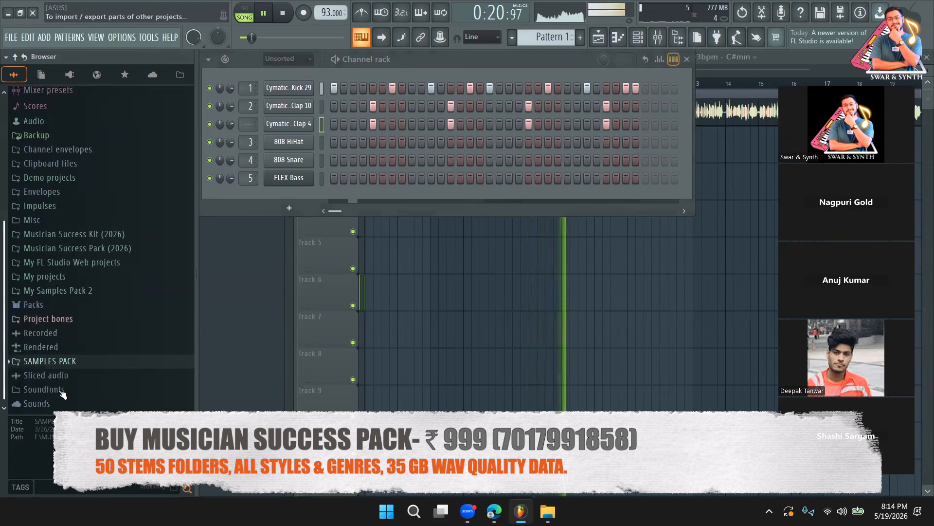
{"action": "left_click", "coordinate": [51, 324]}
{"action": "left_click", "coordinate": [51, 324]}
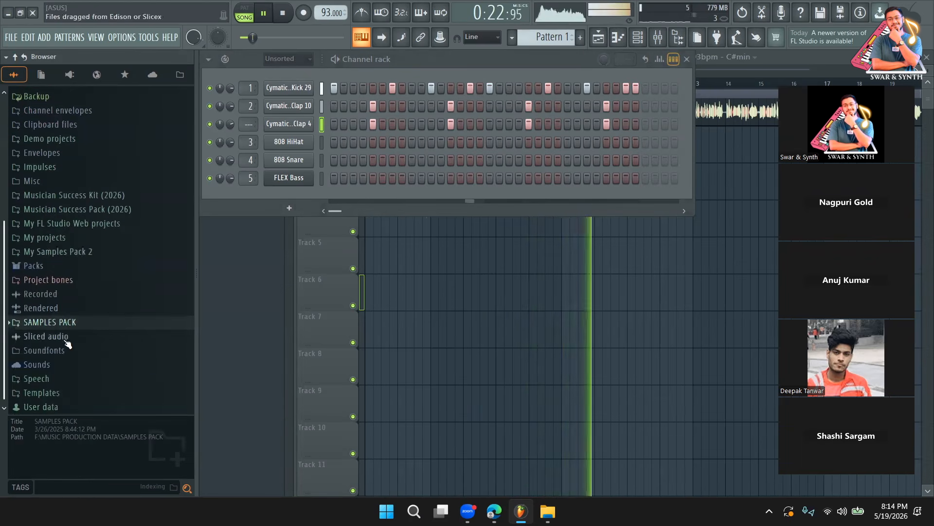
{"action": "key", "text": "space"}
{"action": "left_click", "coordinate": [55, 266]}
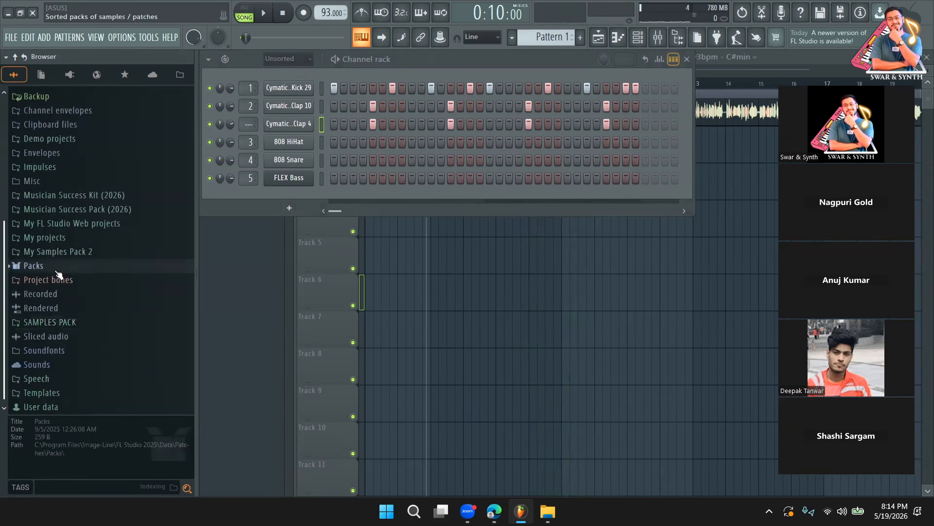
{"action": "left_click", "coordinate": [63, 287]}
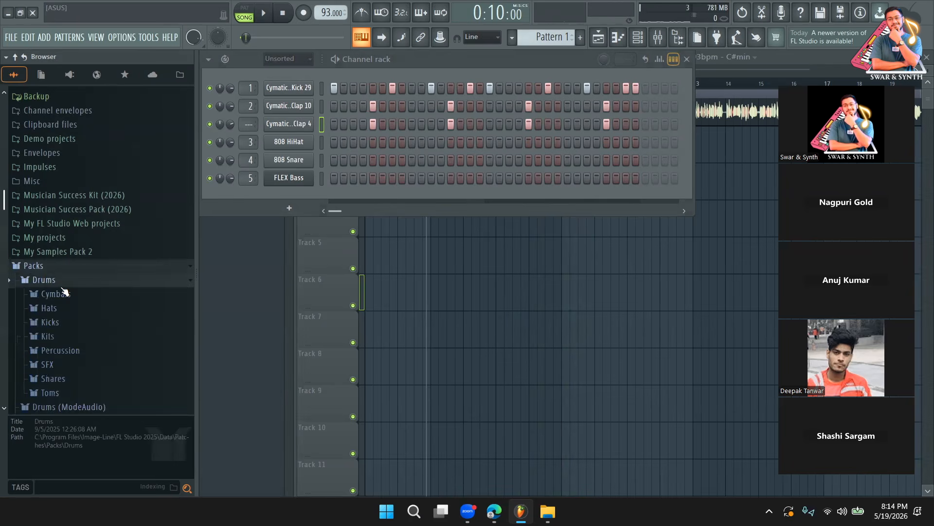
{"action": "left_click", "coordinate": [73, 352]}
{"action": "scroll", "coordinate": [83, 309], "scroll_direction": "down", "scroll_amount": 5}
Audition FPC Egg 1 and FPC Egg 2, and add FPC Egg 1 as a channel below FLEX Bass
{"action": "left_click", "coordinate": [81, 274]}
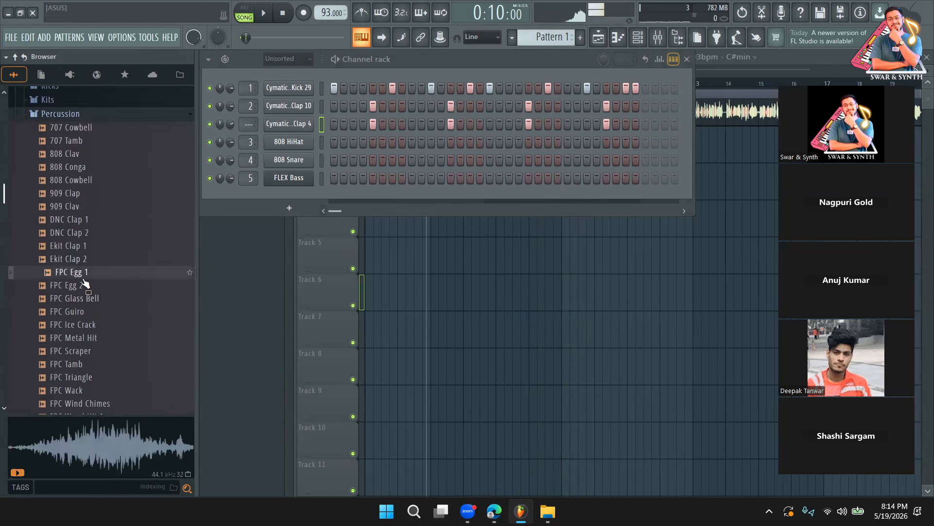
{"action": "left_click", "coordinate": [84, 285]}
{"action": "left_click", "coordinate": [83, 273]}
{"action": "left_click_drag", "start_coordinate": [315, 192], "coordinate": [289, 200]}
Program FPC Egg 1 hits on steps 1, 5, 9, 10, 11, 14 and 15 and play the arrangement
{"action": "key", "text": "space"}
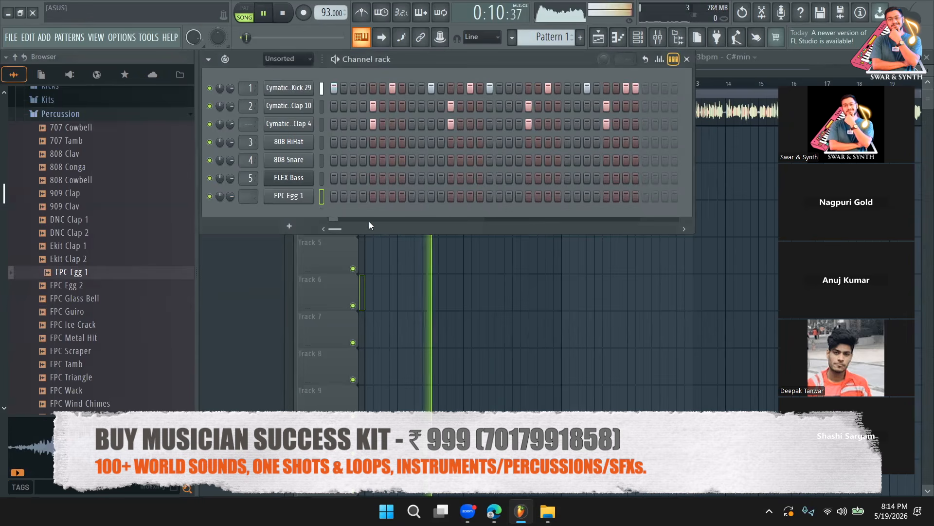
{"action": "left_click", "coordinate": [412, 197]}
{"action": "left_click", "coordinate": [421, 198]}
{"action": "left_click", "coordinate": [432, 197]}
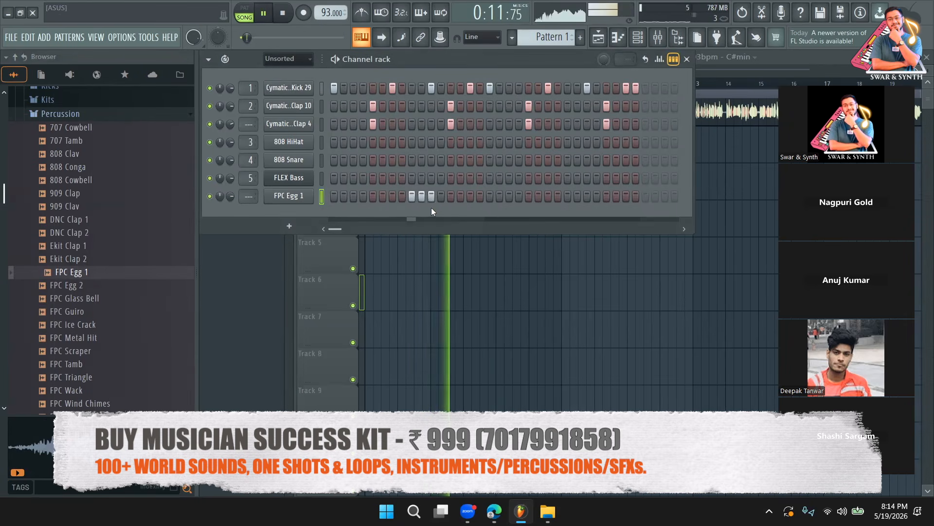
{"action": "left_click", "coordinate": [461, 196]}
{"action": "left_click", "coordinate": [470, 197]}
{"action": "key", "text": "space"}
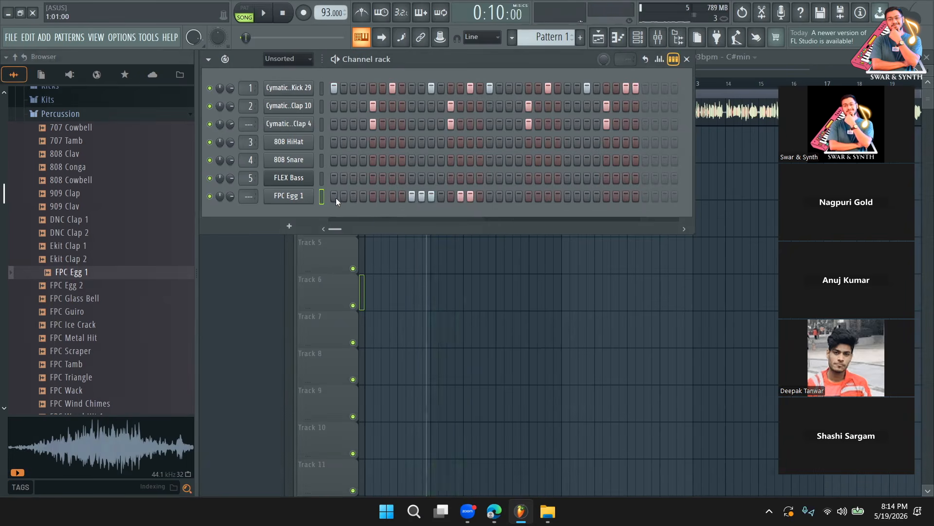
{"action": "key", "text": "space"}
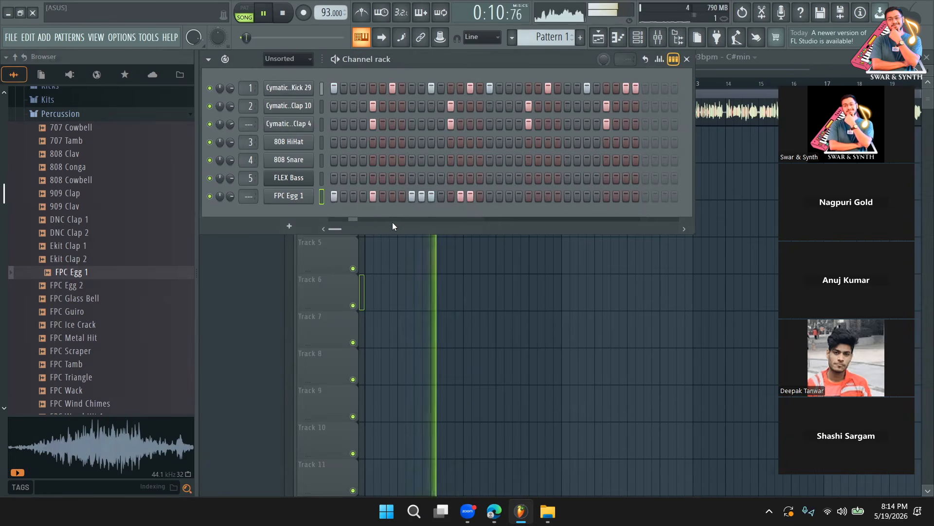
Continue the FPC Egg 1 rhythm with hits on steps 21, 25, 29, 30 and 31 during playback
{"action": "left_click", "coordinate": [529, 197]}
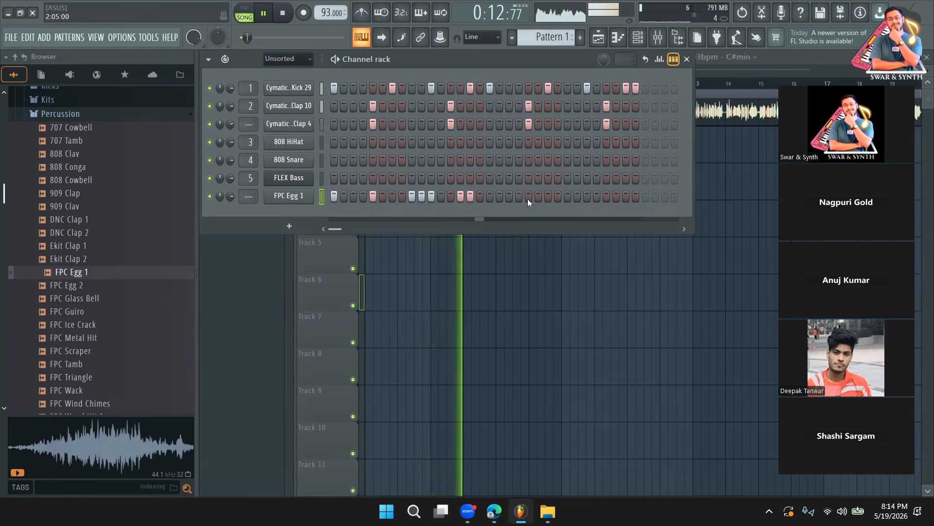
{"action": "left_click", "coordinate": [567, 197]}
{"action": "left_click", "coordinate": [606, 197]}
{"action": "left_click", "coordinate": [616, 197]}
{"action": "left_click", "coordinate": [626, 197]}
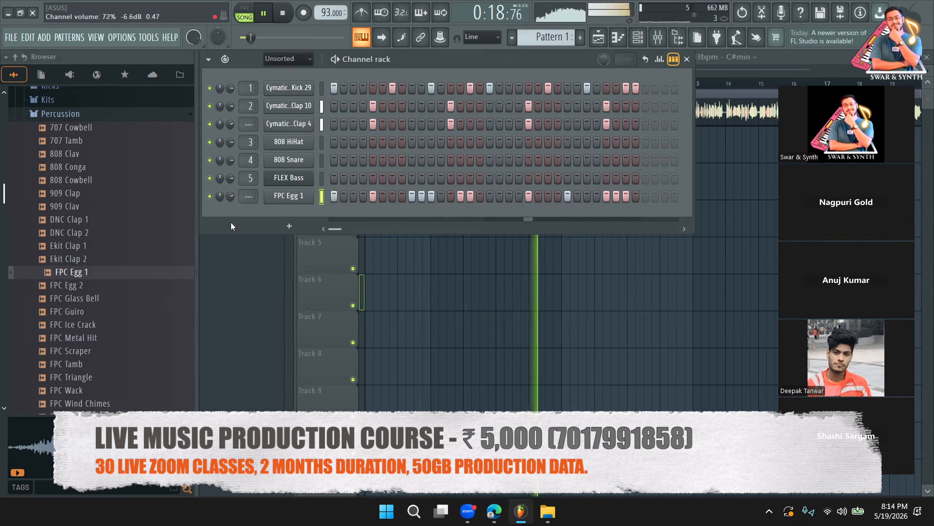
Stop playback, audition the FPC Tamb percussion sample and add it as a channel below FPC Egg 1
{"action": "scroll", "coordinate": [113, 318], "scroll_direction": "down", "scroll_amount": 2}
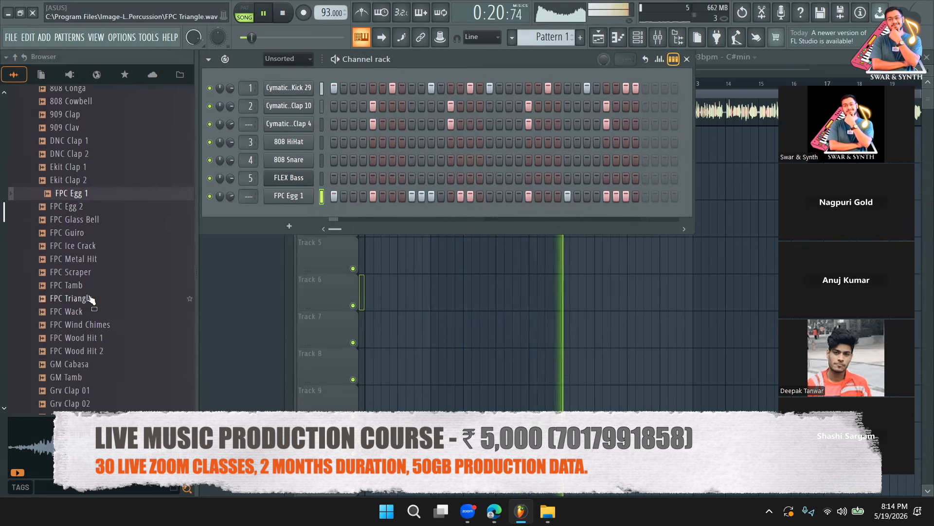
{"action": "key", "text": "space"}
{"action": "left_click", "coordinate": [79, 284]}
{"action": "scroll", "coordinate": [79, 282], "scroll_direction": "down", "scroll_amount": 2}
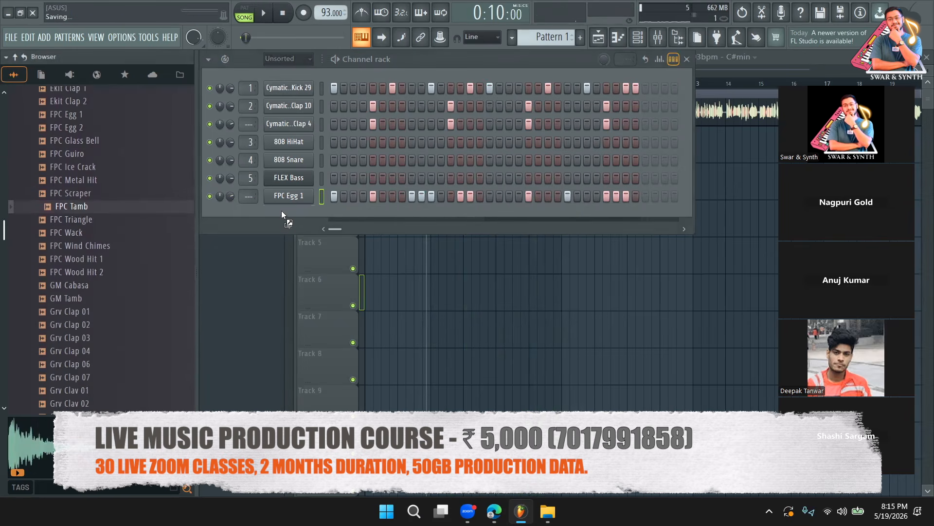
{"action": "left_click_drag", "start_coordinate": [281, 210], "coordinate": [284, 213]}
Add FPC Tamb hits on steps 13 and 29 while the arrangement plays
{"action": "key", "text": "space"}
{"action": "left_click", "coordinate": [449, 218]}
{"action": "left_click", "coordinate": [607, 214]}
{"action": "left_click", "coordinate": [607, 214]}
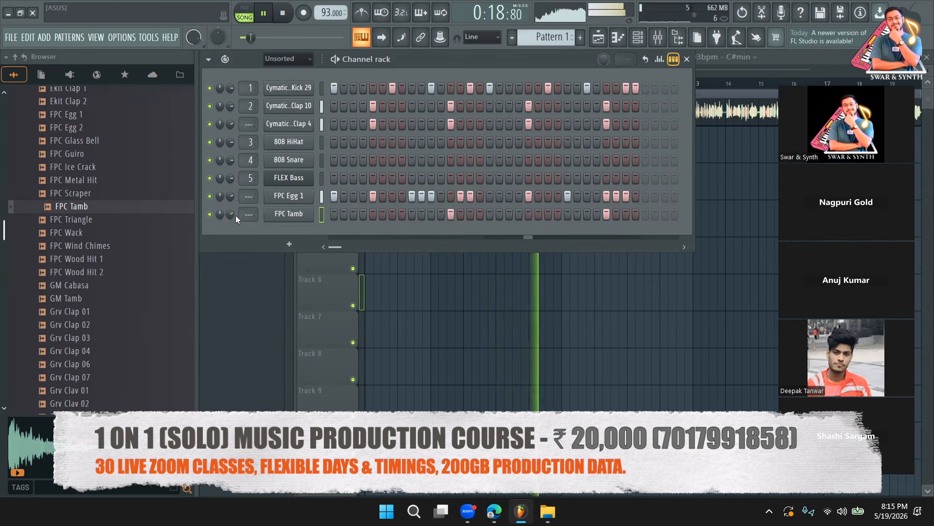
Place further Pattern 1 clips on Track 2 from bar 13 onward, stop playback and set the song position to bar 5
{"action": "left_click", "coordinate": [272, 327]}
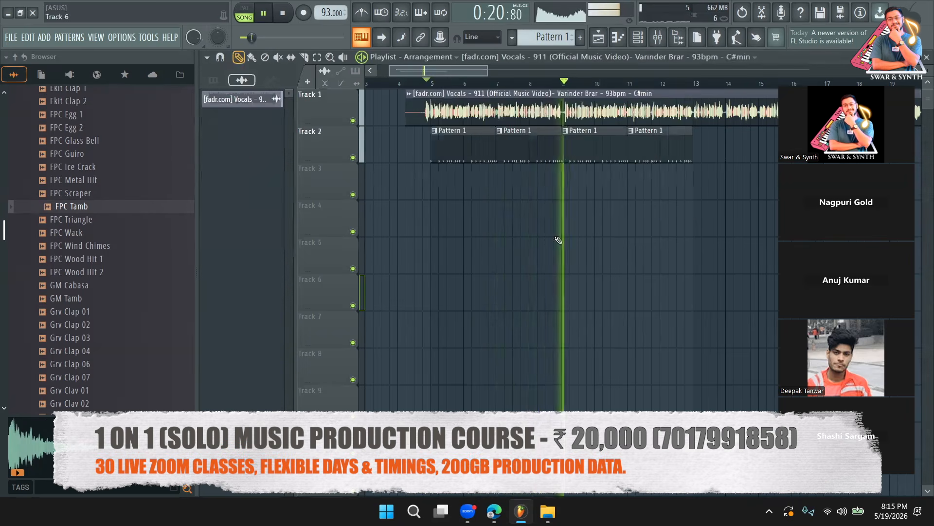
{"action": "left_click", "coordinate": [663, 144]}
{"action": "left_click", "coordinate": [705, 153]}
{"action": "left_click_drag", "start_coordinate": [723, 153], "coordinate": [715, 151]}
{"action": "left_click_drag", "start_coordinate": [450, 72], "coordinate": [466, 73]}
{"action": "left_click", "coordinate": [680, 147]}
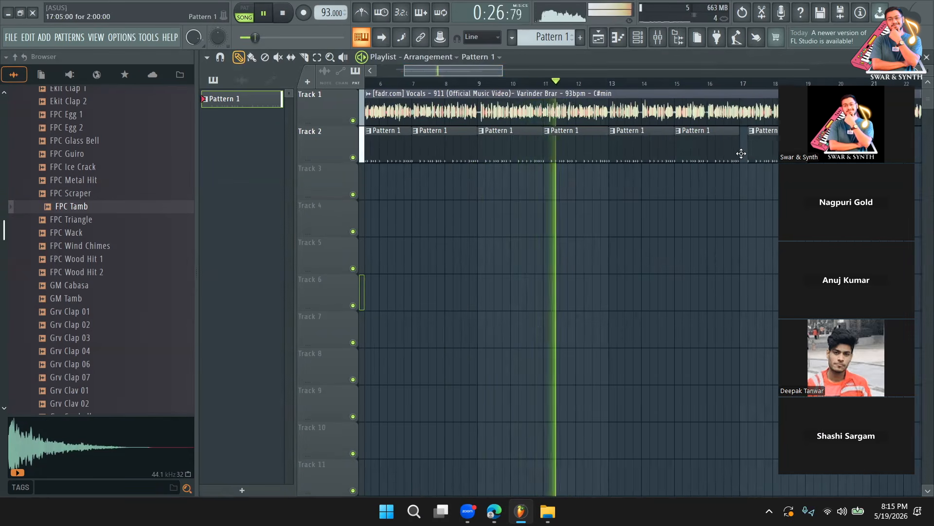
{"action": "key", "text": "space"}
{"action": "left_click_drag", "start_coordinate": [456, 73], "coordinate": [434, 72]}
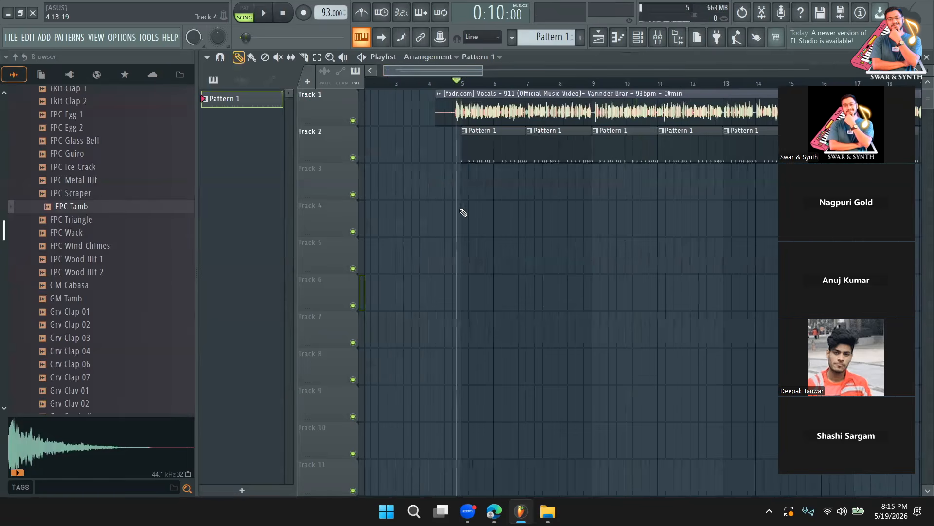
{"action": "left_click", "coordinate": [468, 85]}
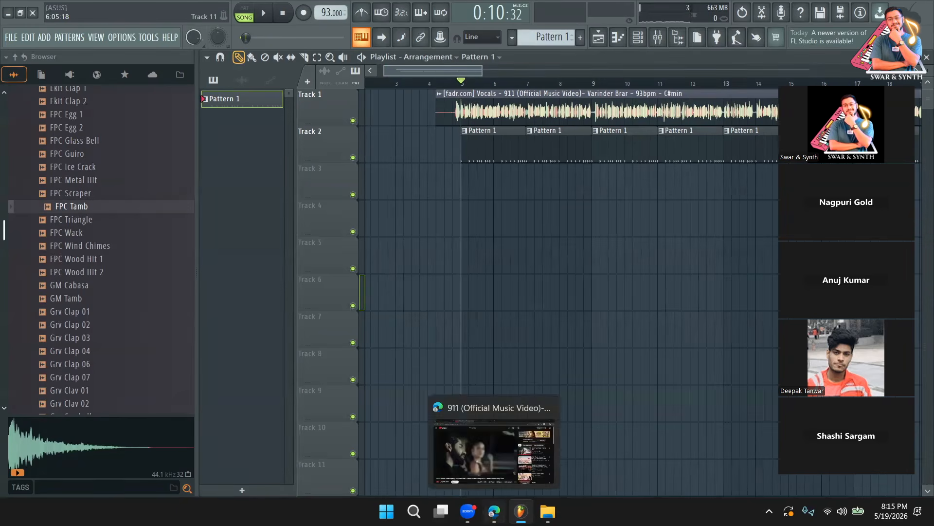
Switch to the browser to check the song's tempo and key on the Fadr stems page, and return to FL Studio
{"action": "left_click", "coordinate": [494, 510]}
{"action": "left_click", "coordinate": [127, 25]}
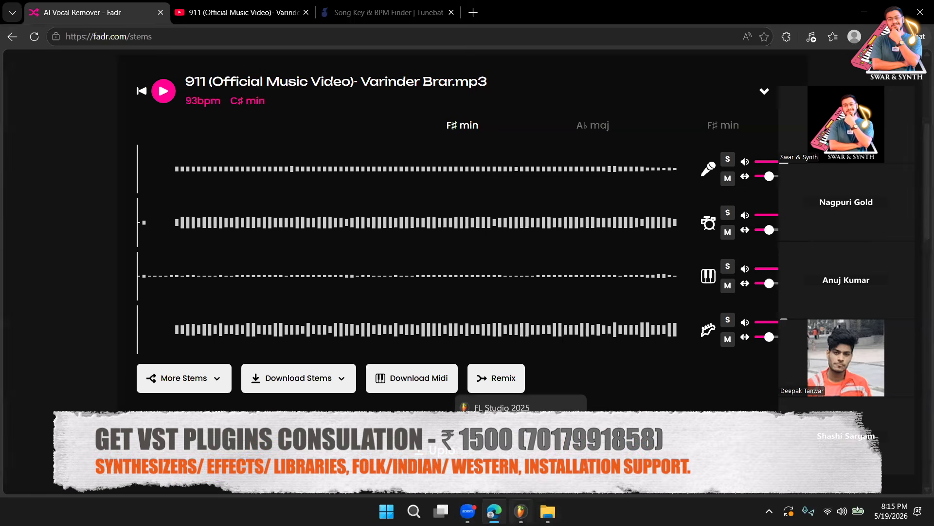
{"action": "left_click", "coordinate": [521, 511]}
Switch the channel rack to the empty Pattern 2 and add an Xpand!2 instrument channel
{"action": "left_click", "coordinate": [635, 41]}
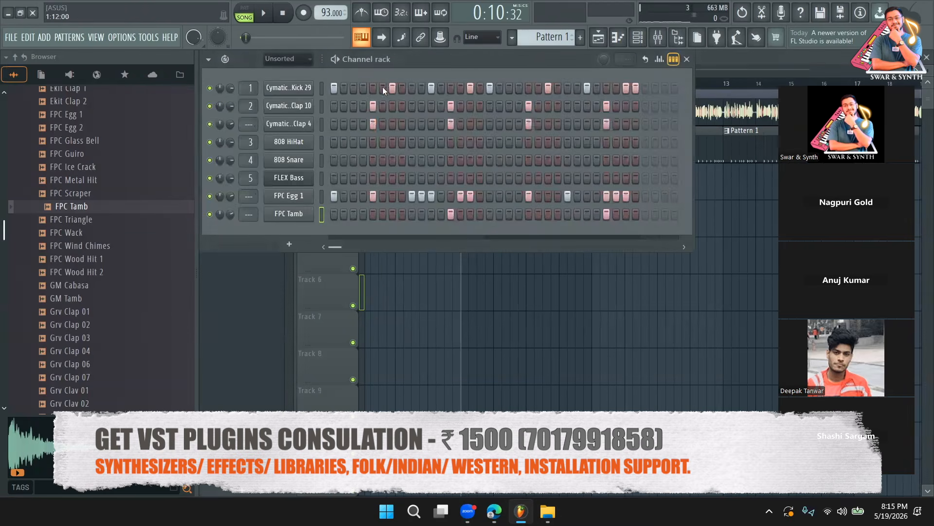
{"action": "left_click", "coordinate": [297, 59]}
{"action": "left_click", "coordinate": [290, 95]}
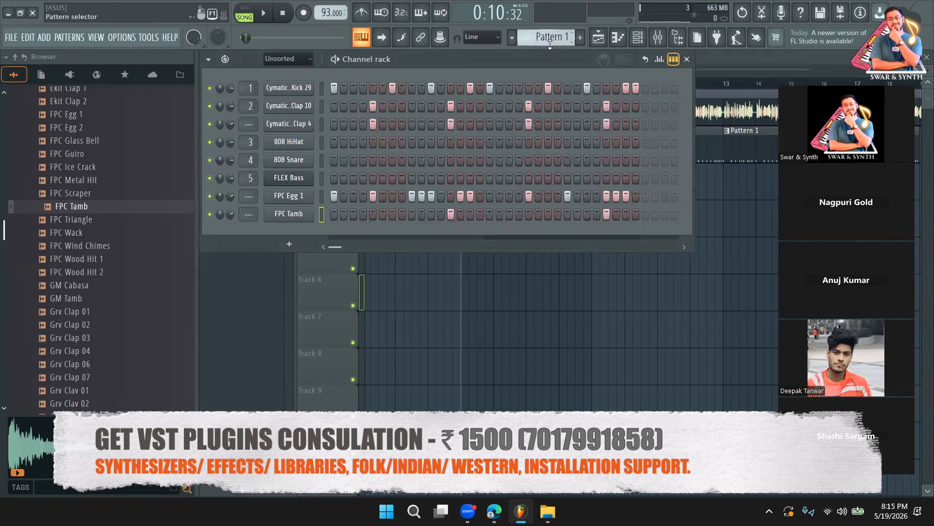
{"action": "left_click_drag", "start_coordinate": [548, 39], "coordinate": [547, 34]}
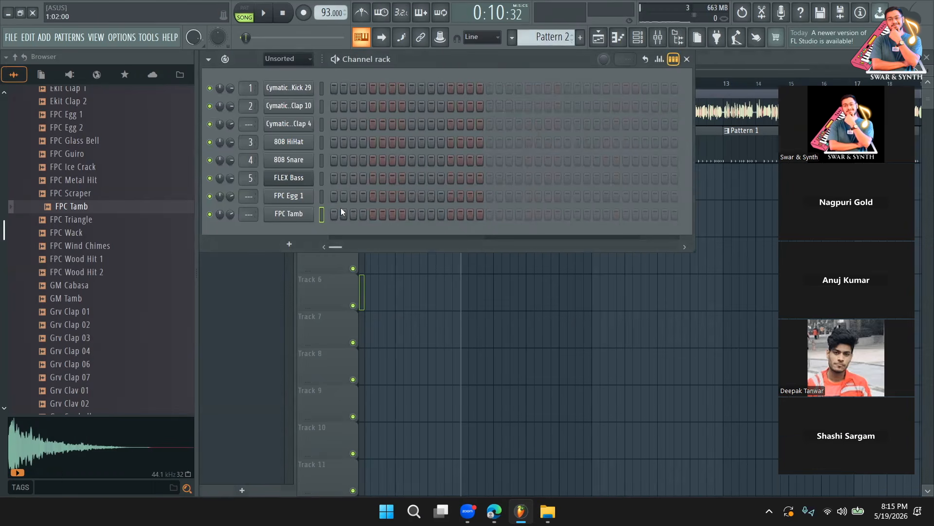
{"action": "left_click", "coordinate": [306, 246]}
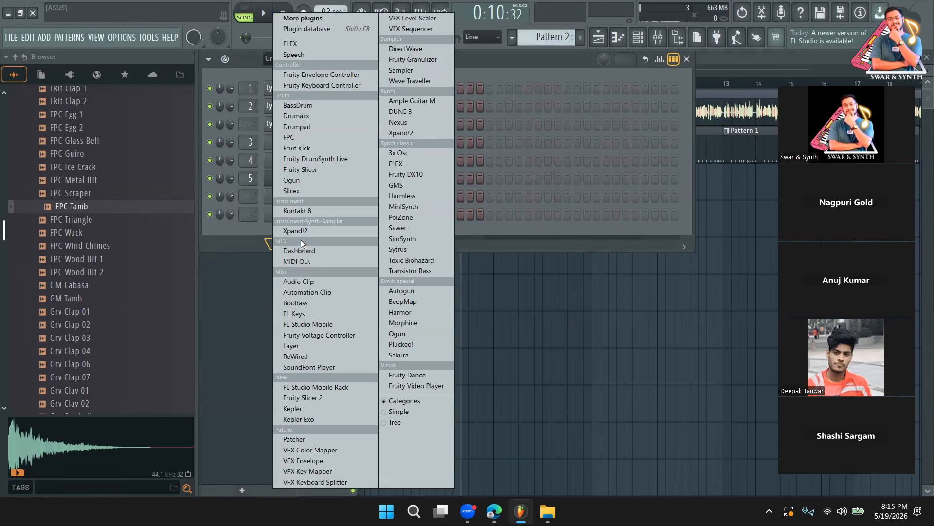
{"action": "left_click", "coordinate": [402, 131]}
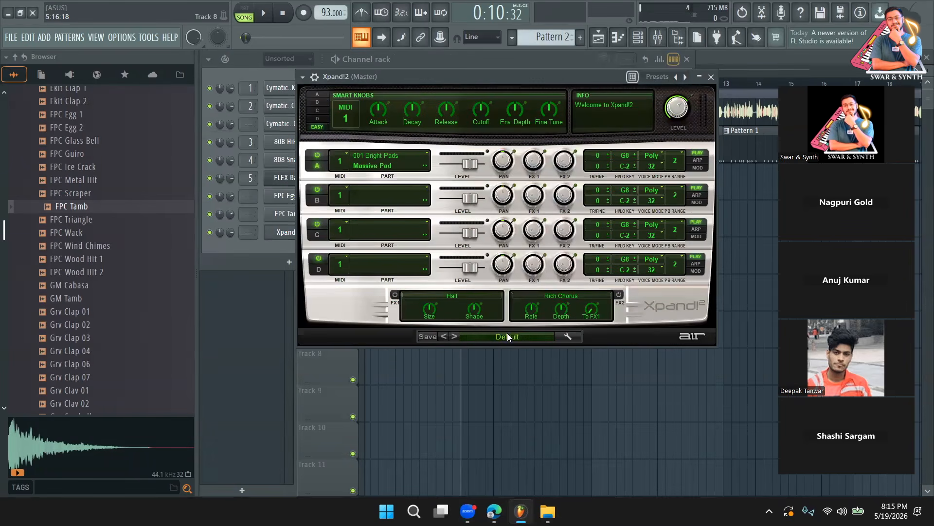
Load the 30 Hard Piano Eco preset from Acoustic Piano in Xpand!2 and play test notes
{"action": "left_click", "coordinate": [507, 335]}
{"action": "mouse_move", "coordinate": [493, 396]}
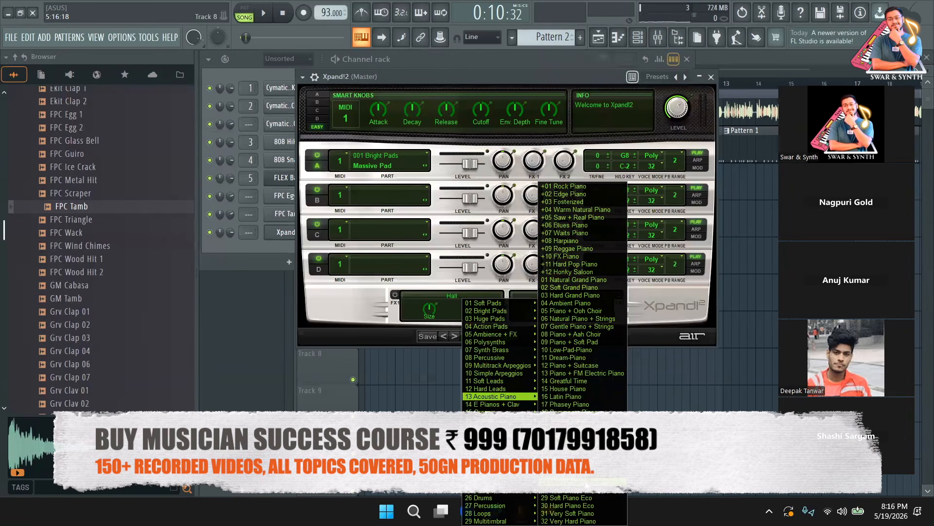
{"action": "left_click", "coordinate": [567, 505]}
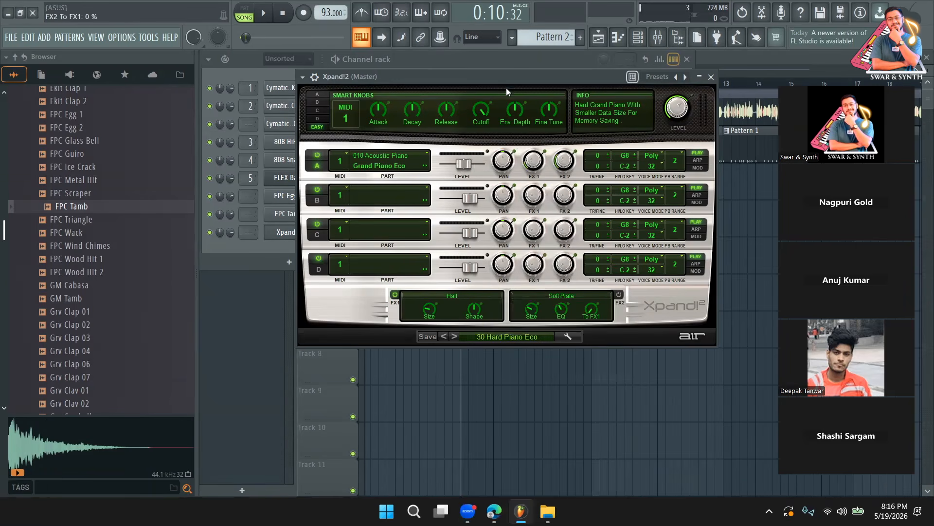
{"action": "key", "text": "z"}
{"action": "key", "text": "z"}
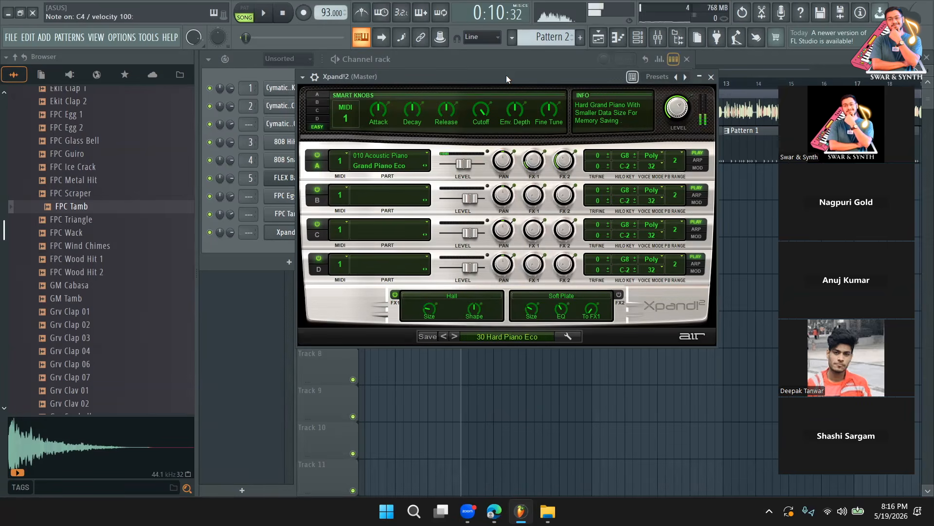
Try the +09 Reggae Piano preset in Xpand!2 with a few test notes
{"action": "left_click", "coordinate": [473, 340]}
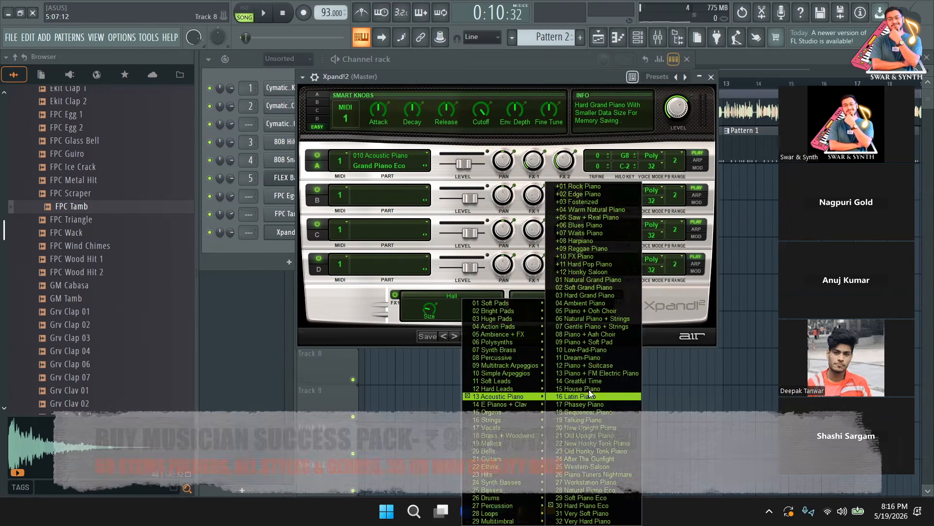
{"action": "left_click", "coordinate": [591, 249]}
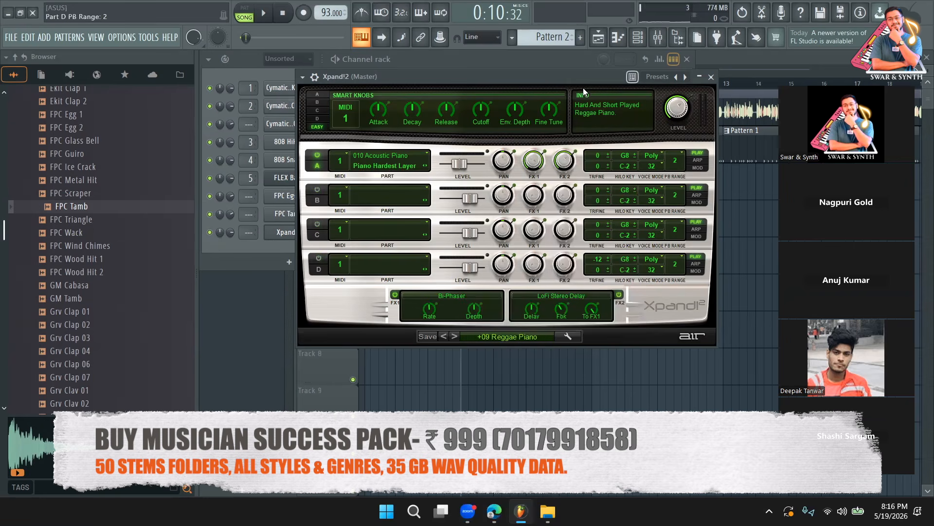
{"action": "key", "text": "n"}
{"action": "key", "text": "n"}
Compare the +02 Edge Piano and +03 Fosterized presets in Xpand!2 with test notes, leaving +03 Fosterized loaded
{"action": "left_click", "coordinate": [488, 335]}
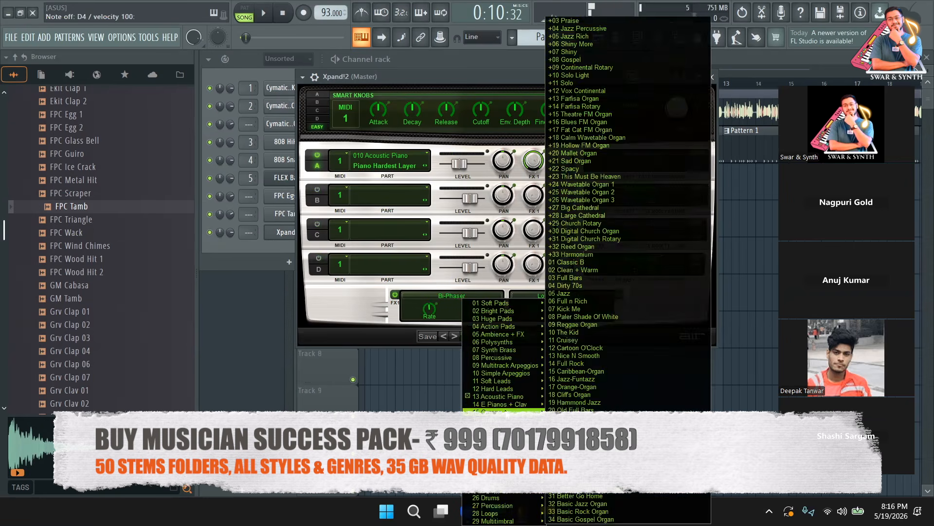
{"action": "mouse_move", "coordinate": [505, 400]}
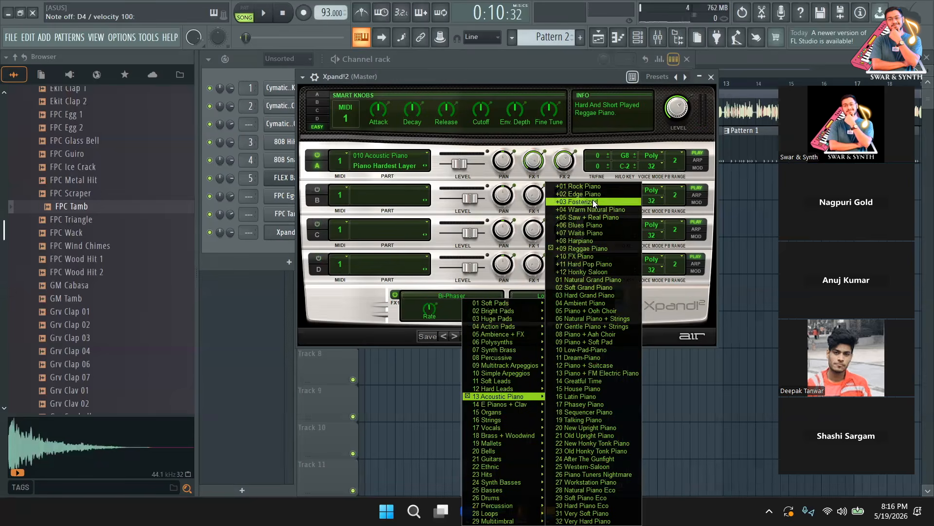
{"action": "left_click", "coordinate": [593, 195]}
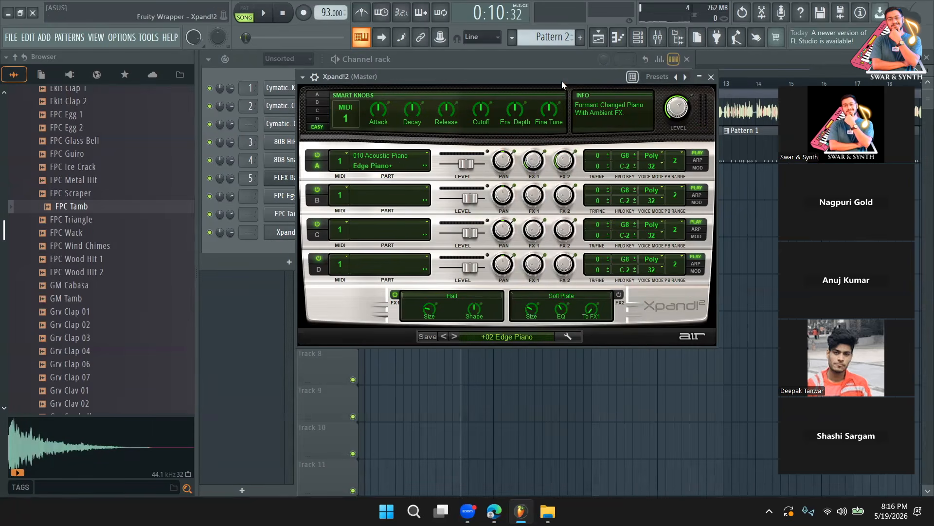
{"action": "key", "text": "c"}
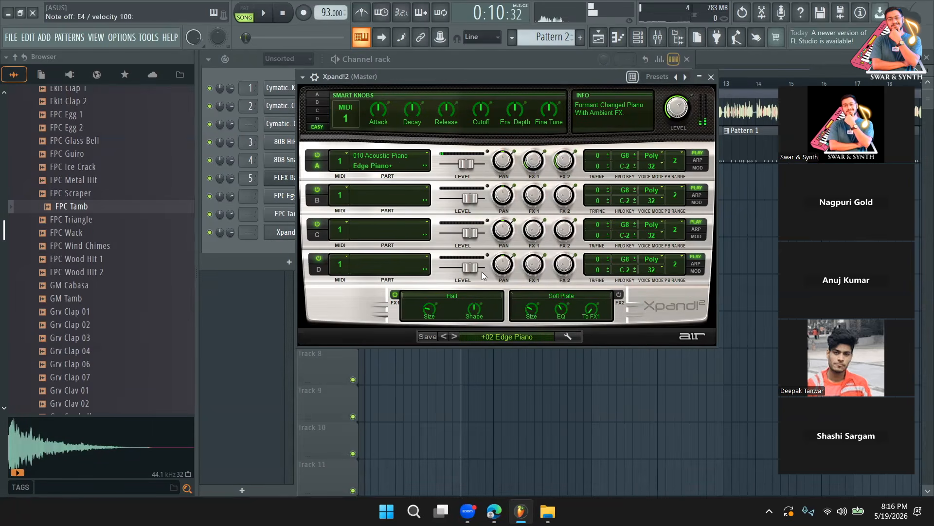
{"action": "left_click", "coordinate": [454, 335]}
{"action": "key", "text": "c"}
{"action": "key", "text": "c"}
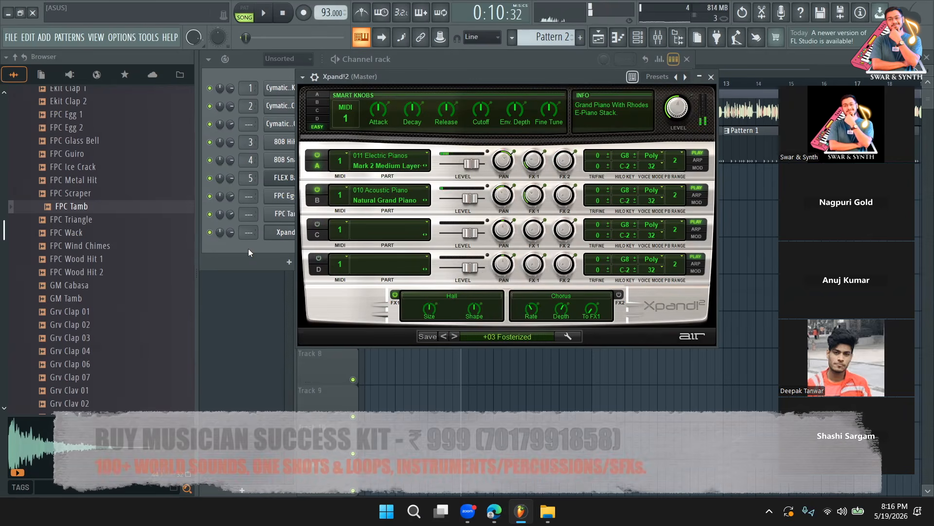
Stamp one-bar chords in Xpand!2's piano roll: C#4, E4, G#4 in bar 1 and G#3, B3, D#4 in bar 2
{"action": "left_click", "coordinate": [248, 248]}
{"action": "left_click", "coordinate": [674, 59]}
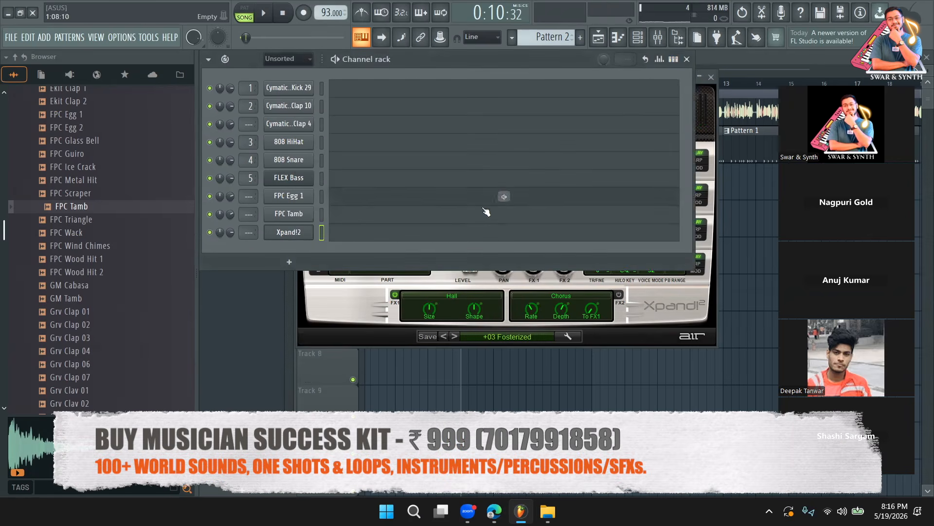
{"action": "left_click", "coordinate": [453, 240]}
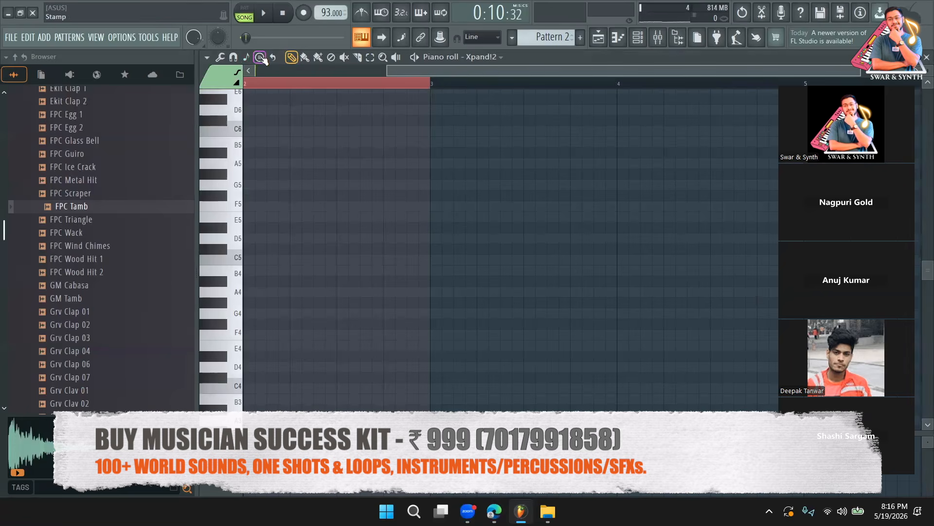
{"action": "left_click", "coordinate": [260, 57]}
{"action": "left_click", "coordinate": [292, 151]}
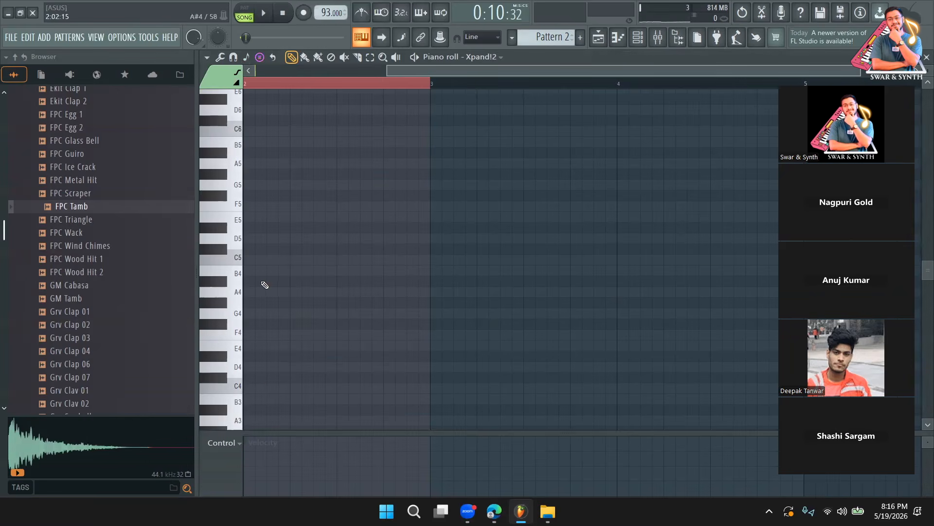
{"action": "left_click", "coordinate": [253, 381]}
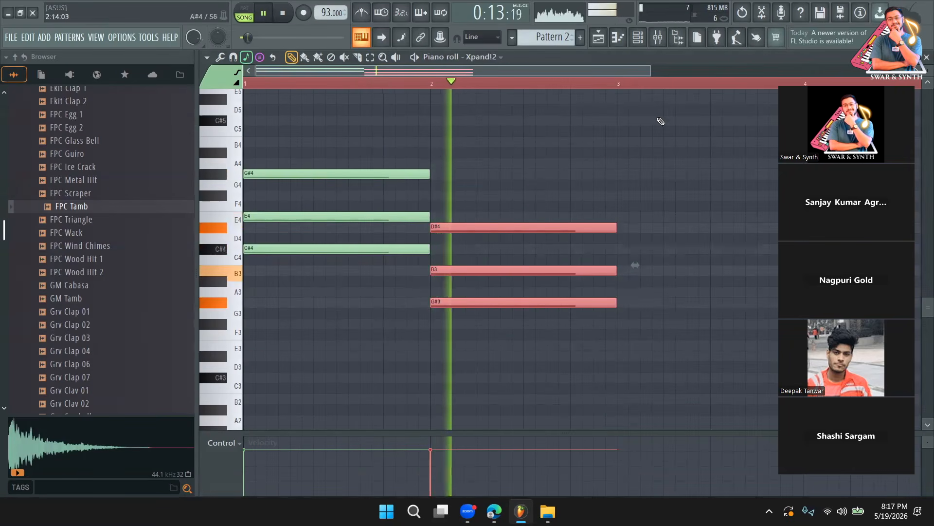
Add a C#4, E4, G#4 chord in bar 3 and an F#3, A3, C#4 chord in bar 4 of Pattern 2
{"action": "left_click_drag", "start_coordinate": [652, 71], "coordinate": [773, 71]}
{"action": "mouse_move", "coordinate": [407, 299]}
{"action": "left_mouse_down"}
{"action": "mouse_move", "coordinate": [582, 238]}
{"action": "mouse_move", "coordinate": [550, 194]}
{"action": "left_mouse_up"}
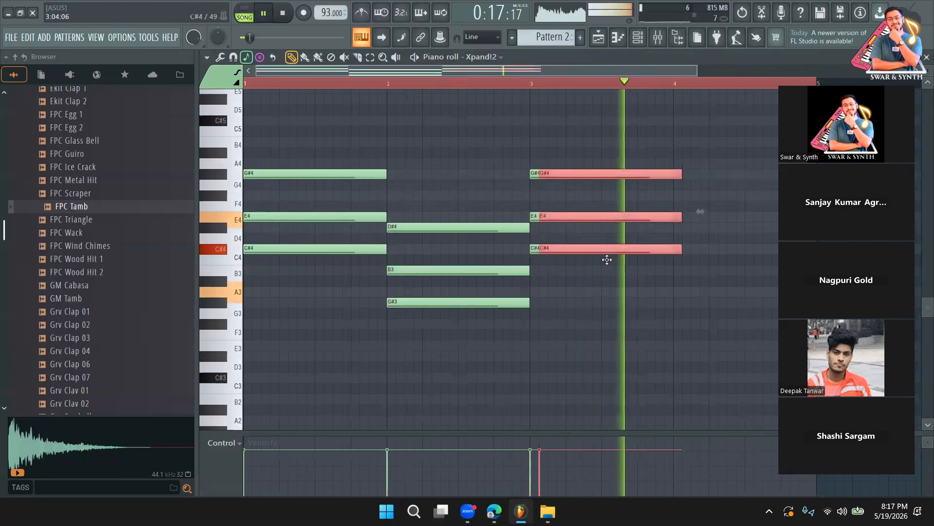
{"action": "left_click", "coordinate": [697, 322]}
{"action": "left_click_drag", "start_coordinate": [640, 70], "coordinate": [771, 70]}
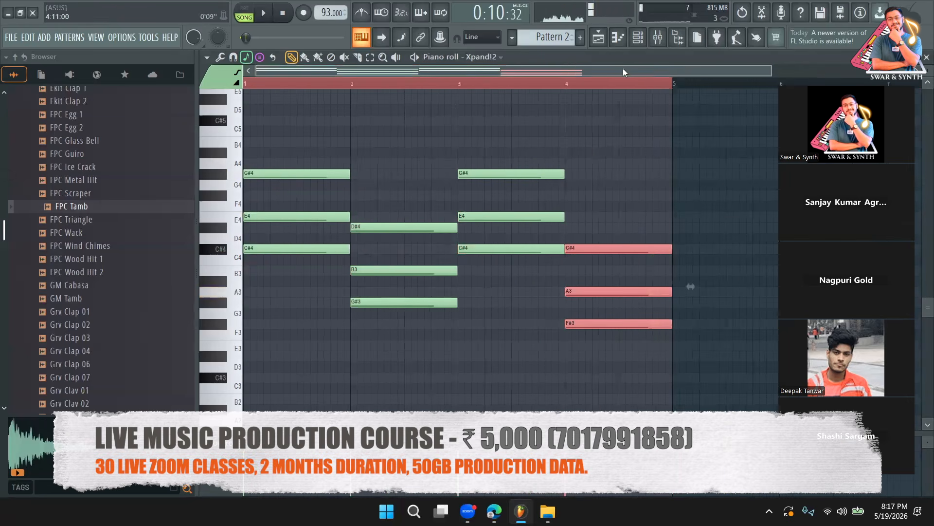
Place Pattern 2 clips on Track 3 of the playlist at bars 5 and 9 and play the arrangement
{"action": "key", "text": "F5"}
{"action": "left_click", "coordinate": [632, 190]}
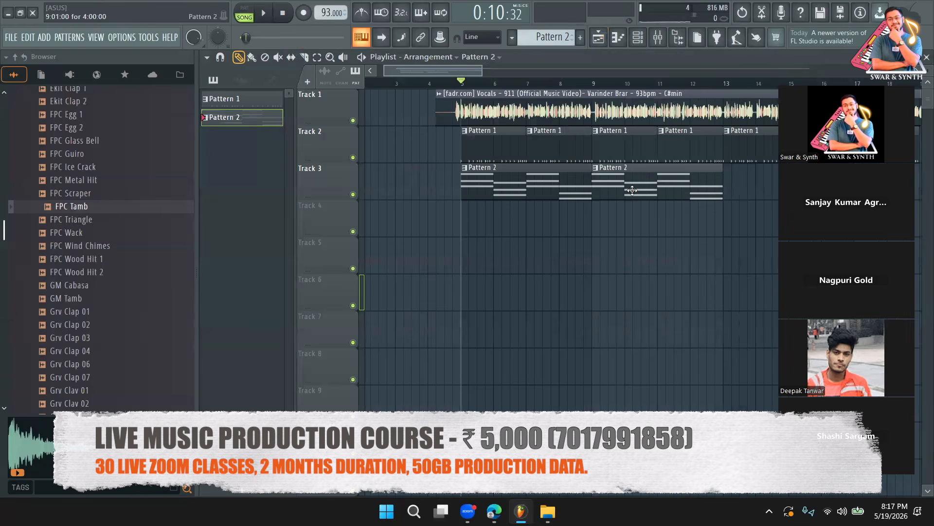
{"action": "key", "text": "space"}
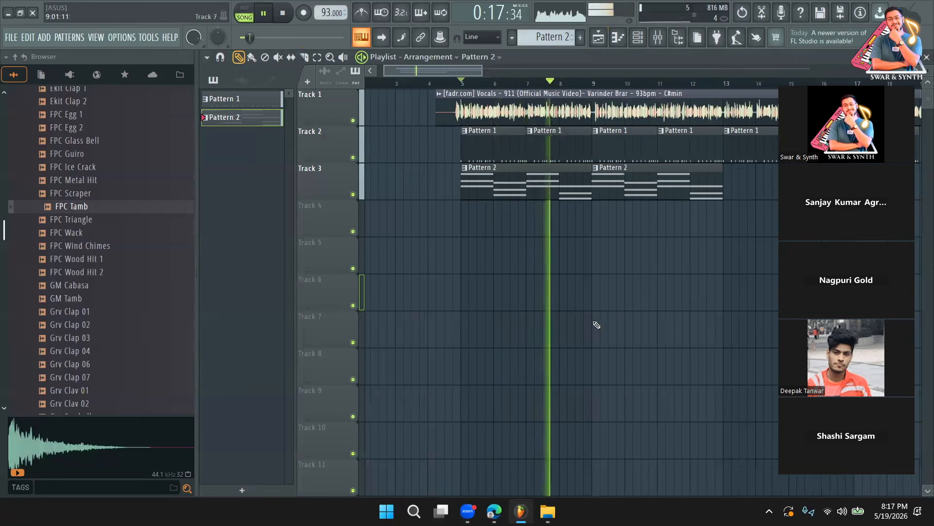
Set the vocal clip's channel volume to 70% and add another Pattern 2 clip on Track 3 at bar 13
{"action": "double_click", "coordinate": [587, 110]}
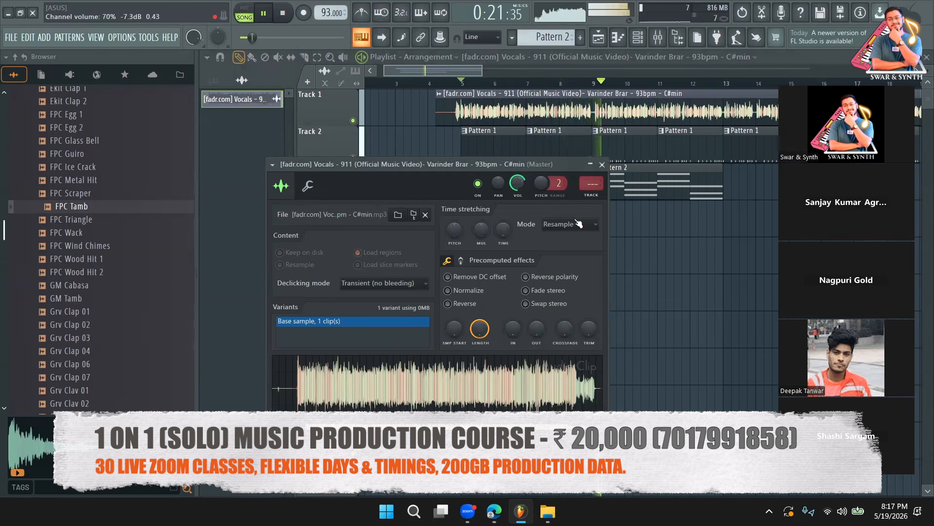
{"action": "right_click", "coordinate": [688, 248]}
{"action": "left_click", "coordinate": [695, 194]}
{"action": "left_click", "coordinate": [731, 192]}
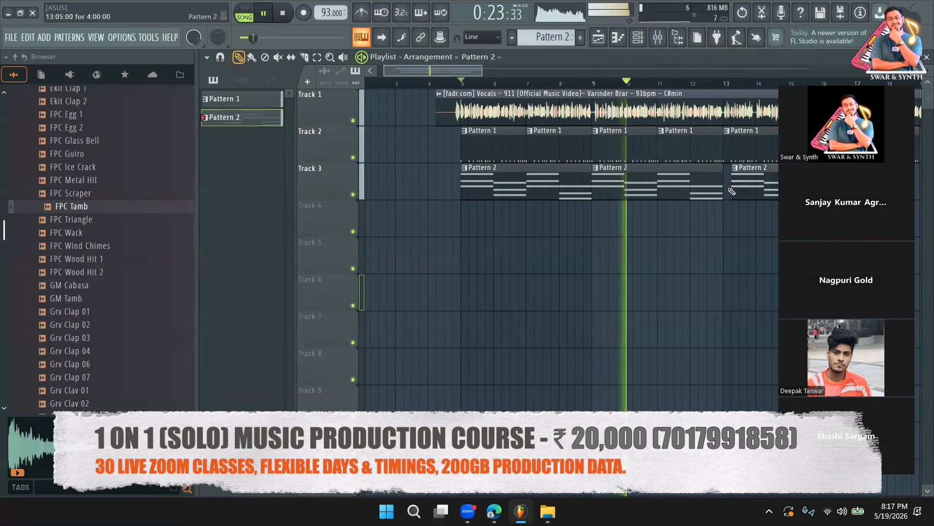
{"action": "key", "text": "space"}
Replace the bar 2 chord of Pattern 2 with F#3, A3 and C#4 in the piano roll and play it
{"action": "double_click", "coordinate": [642, 188]}
{"action": "left_click_drag", "start_coordinate": [496, 72], "coordinate": [371, 82]}
{"action": "left_click", "coordinate": [371, 57]}
{"action": "left_click_drag", "start_coordinate": [362, 221], "coordinate": [375, 328]}
{"action": "left_click", "coordinate": [463, 350]}
{"action": "key", "text": "space"}
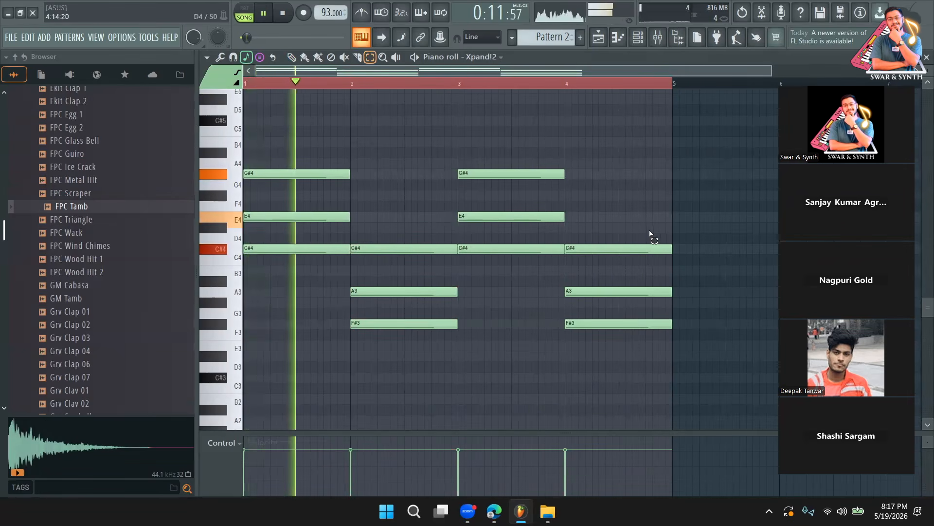
Try the bar 4 chord as G#3, B3, D#4 during playback, and return it to F#3, A3, C#4
{"action": "left_click_drag", "start_coordinate": [649, 234], "coordinate": [618, 355]}
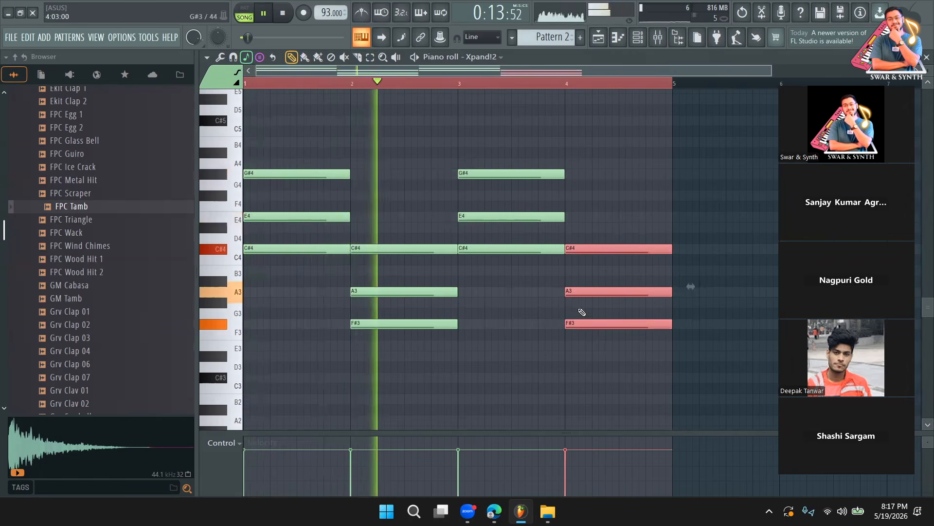
{"action": "left_click_drag", "start_coordinate": [578, 320], "coordinate": [578, 297]}
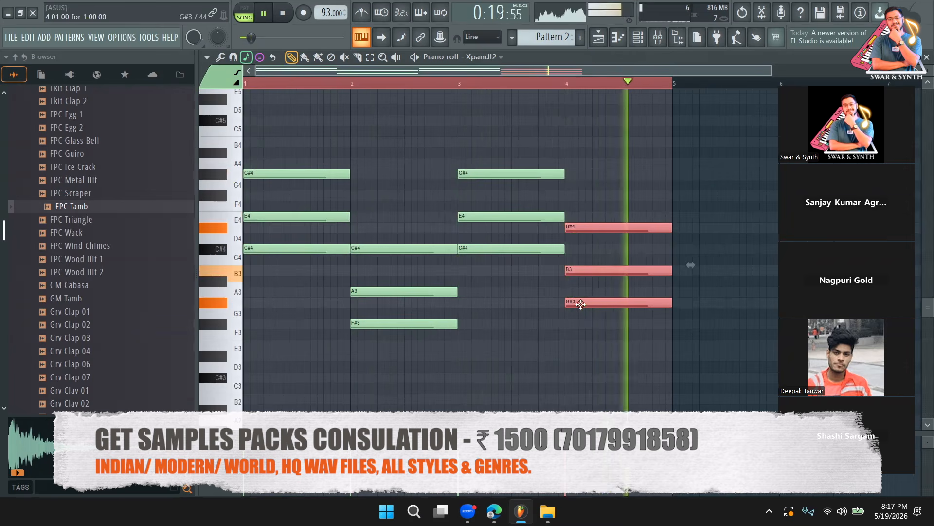
{"action": "key", "text": "space"}
{"action": "left_click_drag", "start_coordinate": [581, 307], "coordinate": [578, 332]}
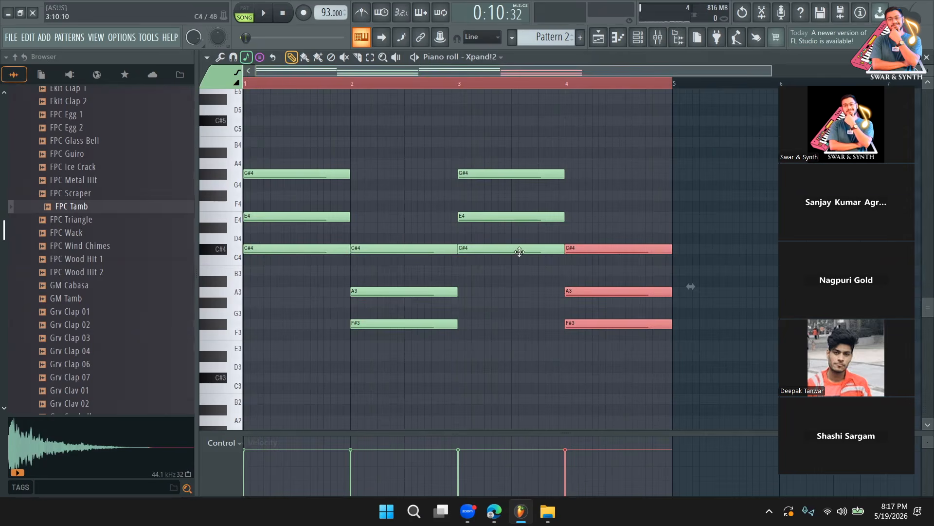
Play the arrangement in the playlist with the revised piano chords and check the channel rack
{"action": "key", "text": "F7"}
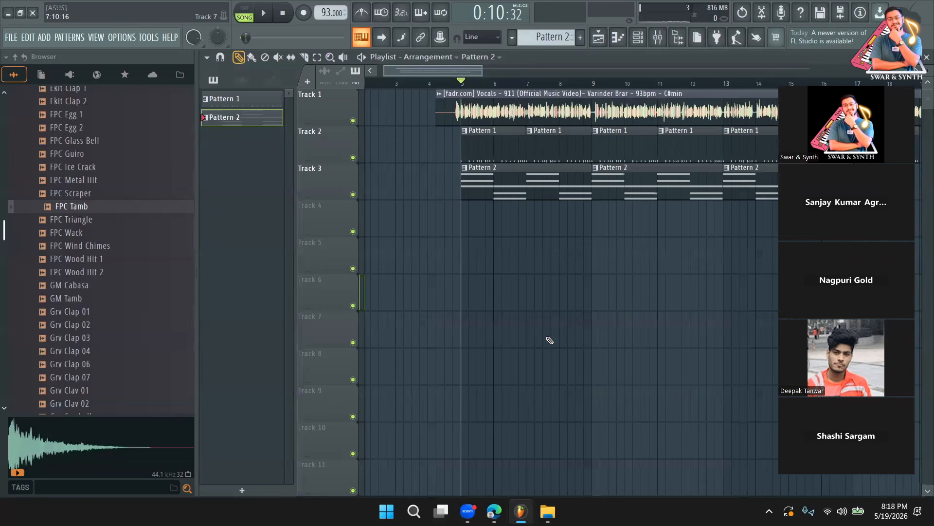
{"action": "key", "text": "space"}
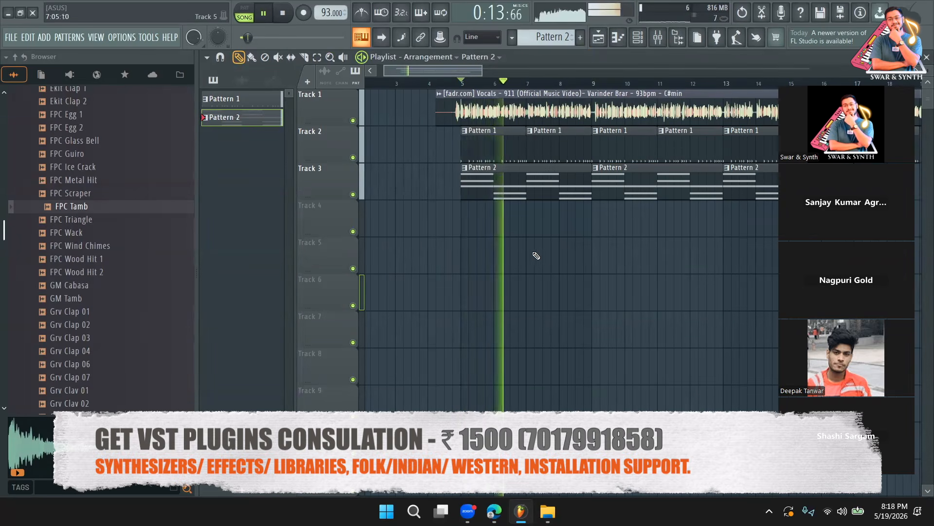
{"action": "left_click", "coordinate": [638, 45]}
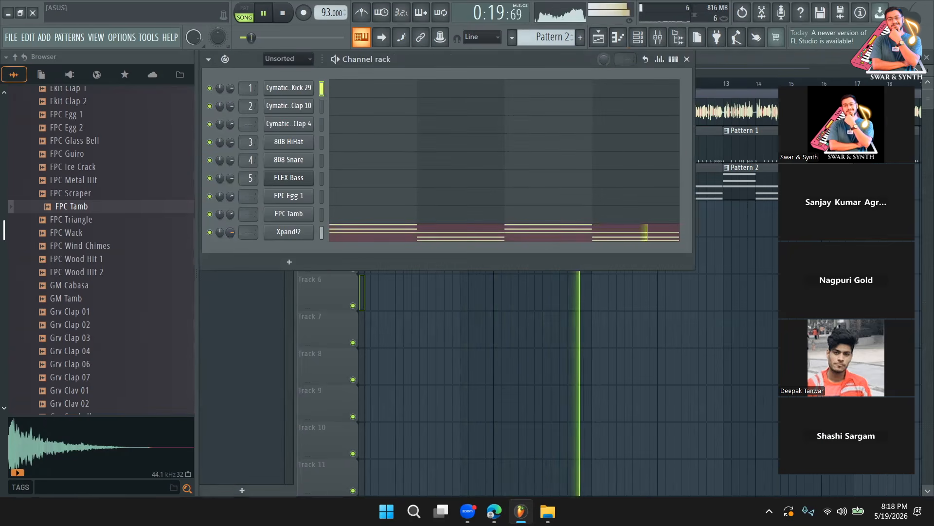
{"action": "left_click", "coordinate": [251, 286]}
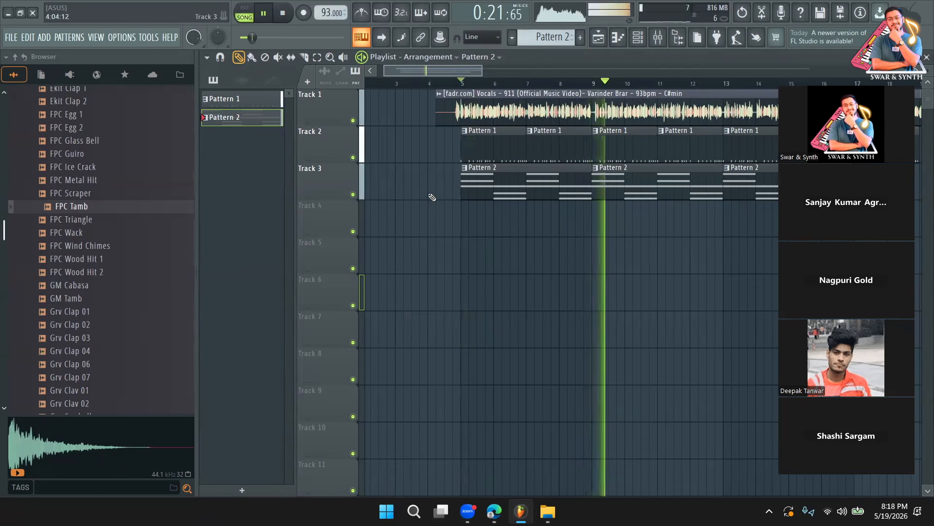
Add a Pattern 2 clip on Track 3 at bar 1 as an intro and play the song from the start
{"action": "left_click_drag", "start_coordinate": [432, 197], "coordinate": [221, 190]}
{"action": "key", "text": "space"}
{"action": "left_click_drag", "start_coordinate": [462, 83], "coordinate": [366, 83]}
{"action": "key", "text": "space"}
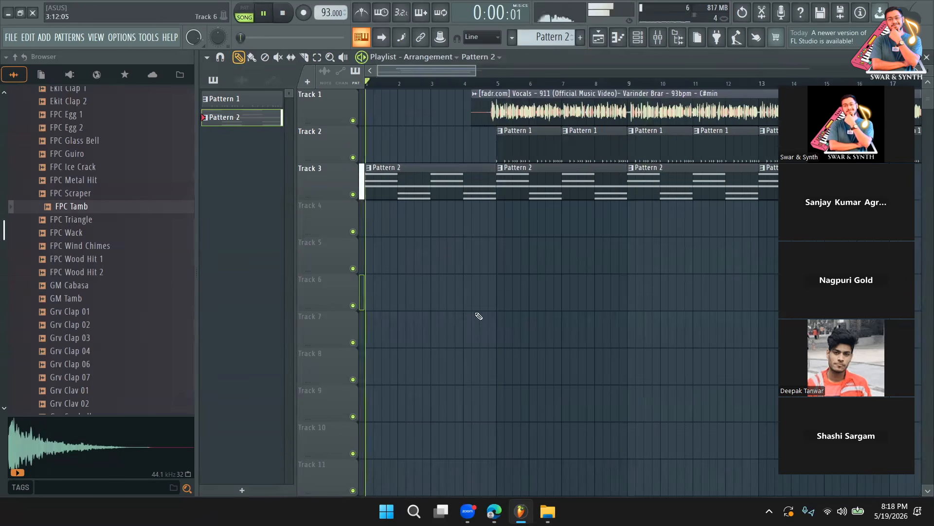
Switch to the browser's YouTube tab and listen to the first 10 seconds of the 911 music video
{"action": "left_click", "coordinate": [494, 511]}
{"action": "left_click", "coordinate": [239, 12]}
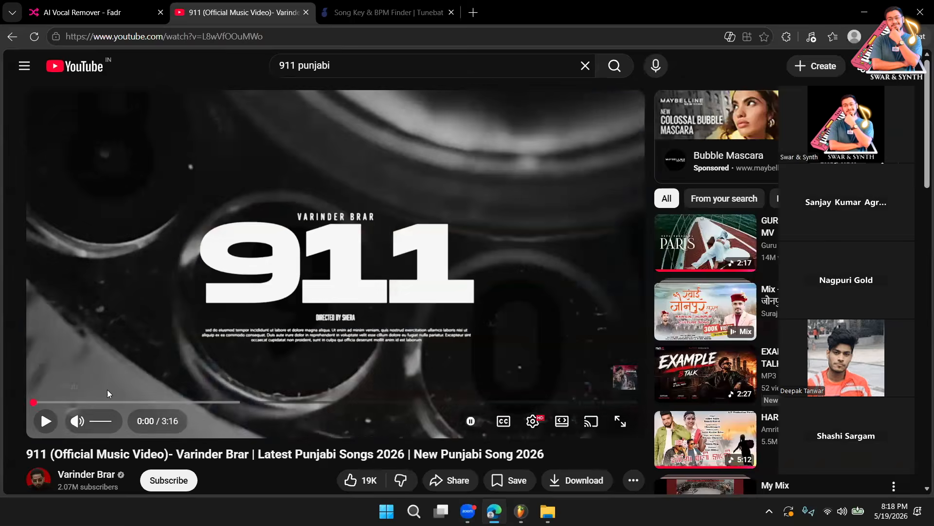
{"action": "key", "text": "space"}
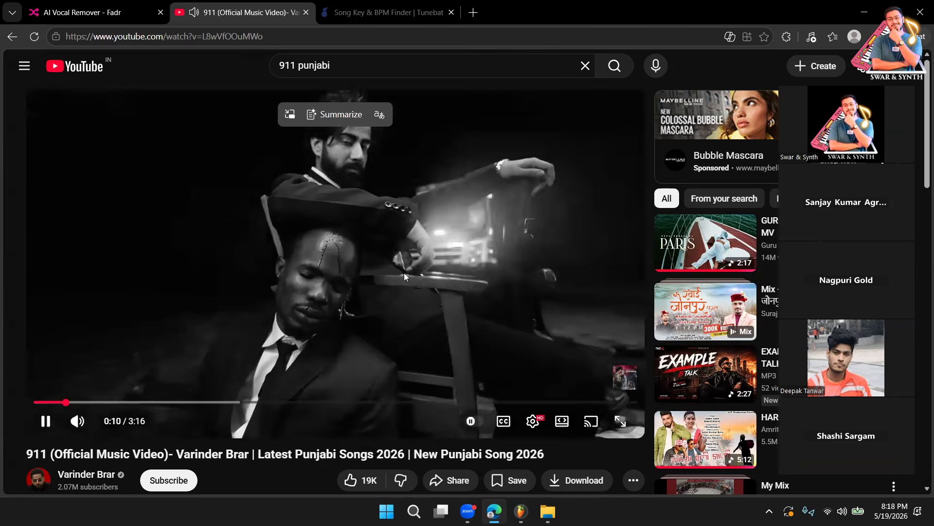
{"action": "left_click", "coordinate": [404, 273]}
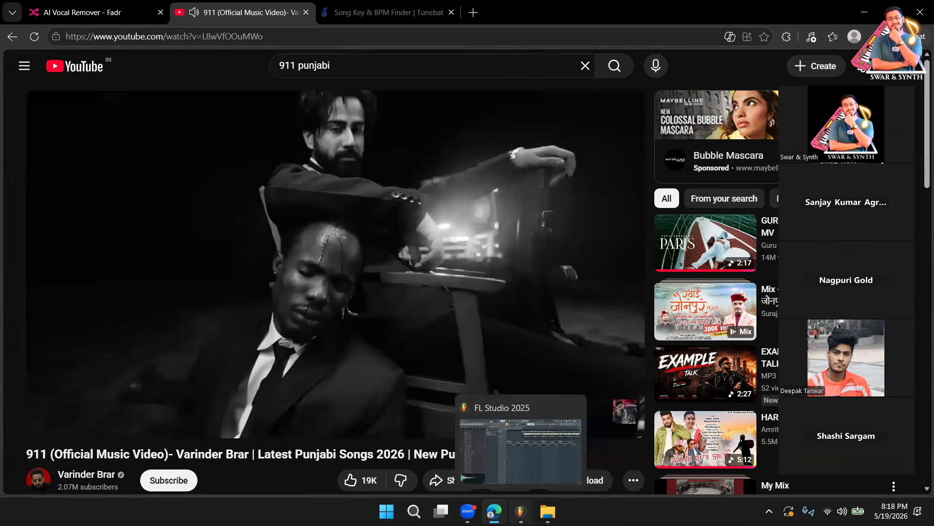
Switch back to FL Studio, create an empty Pattern 3 and add a Nexus instrument channel
{"action": "left_click", "coordinate": [521, 511]}
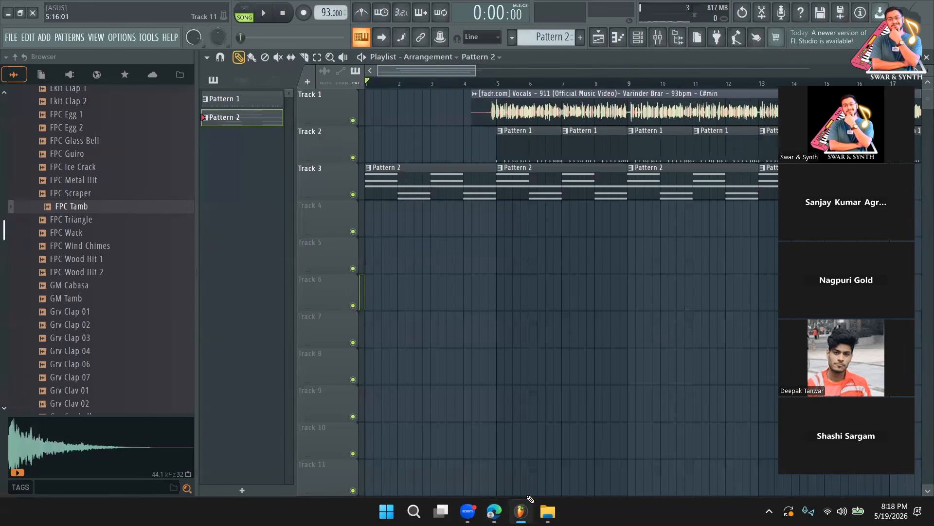
{"action": "left_click", "coordinate": [638, 38]}
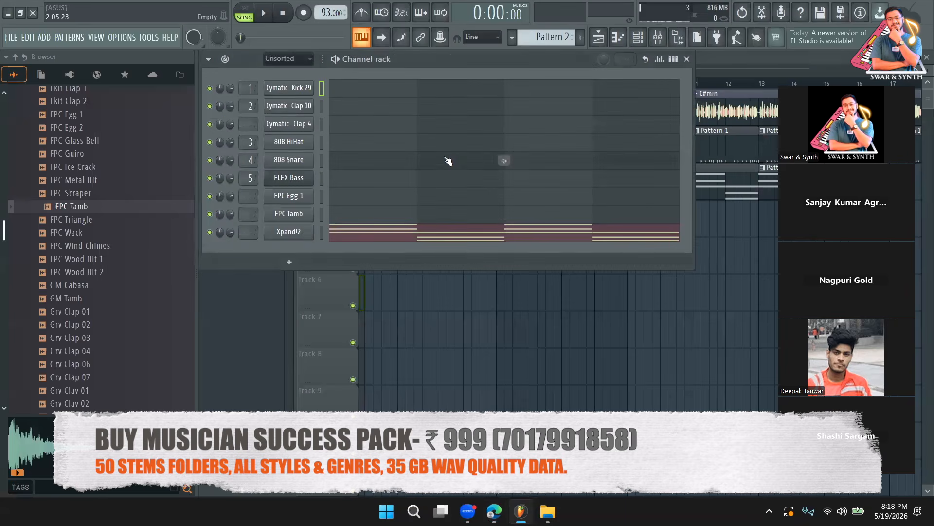
{"action": "right_click", "coordinate": [311, 229]}
{"action": "left_click", "coordinate": [453, 247]}
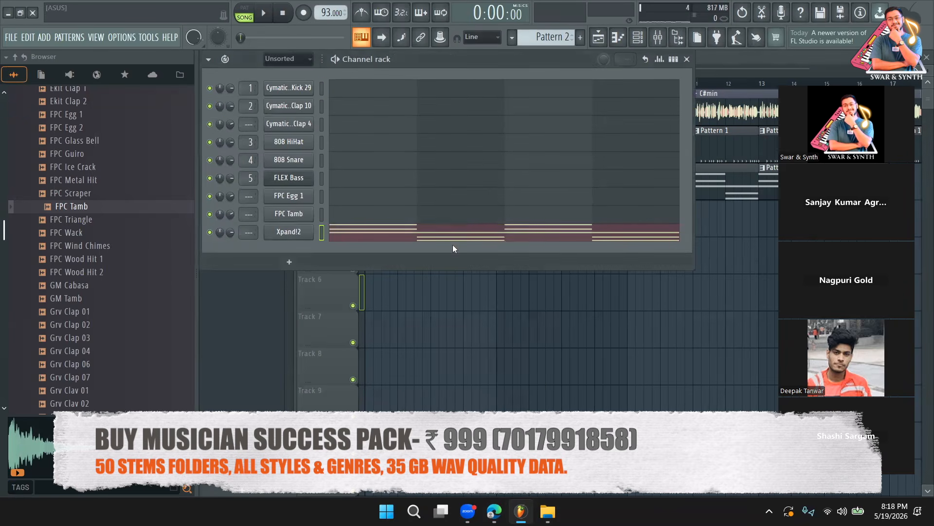
{"action": "key", "text": "F4"}
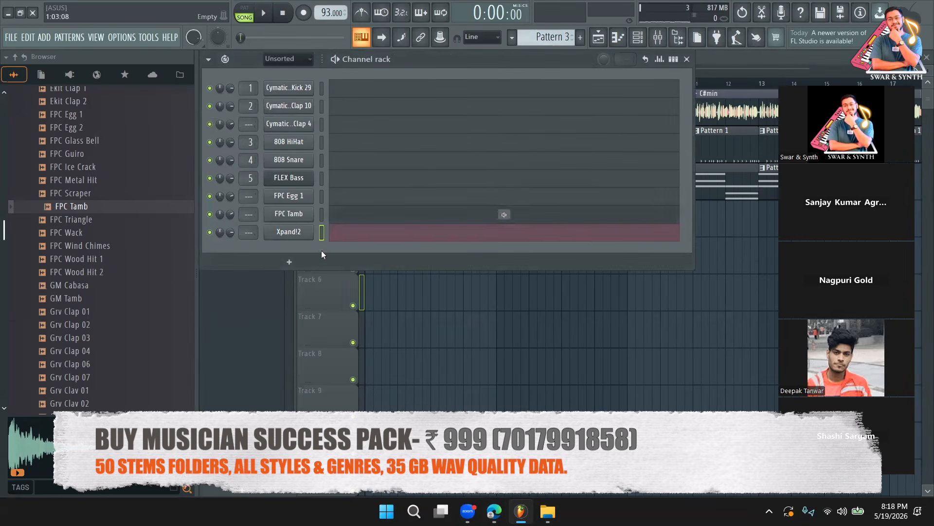
{"action": "left_click", "coordinate": [301, 263]}
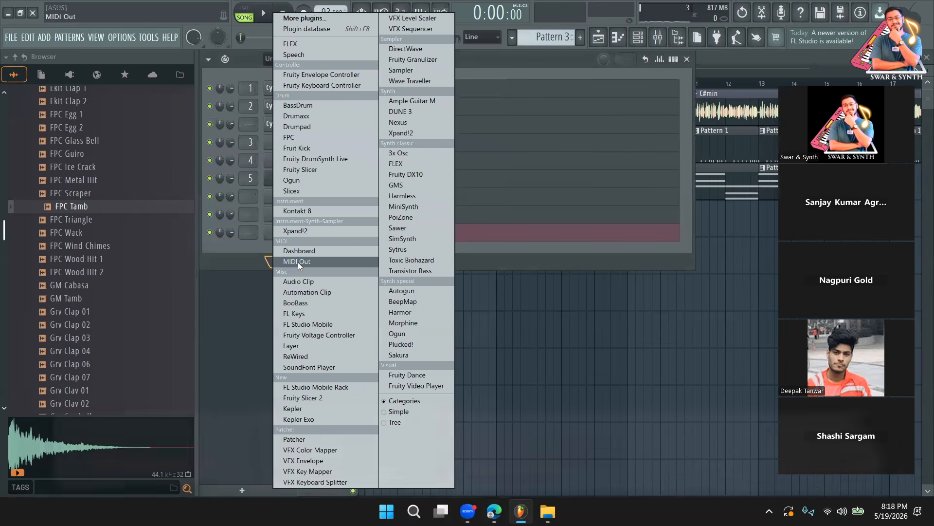
{"action": "left_click", "coordinate": [403, 123]}
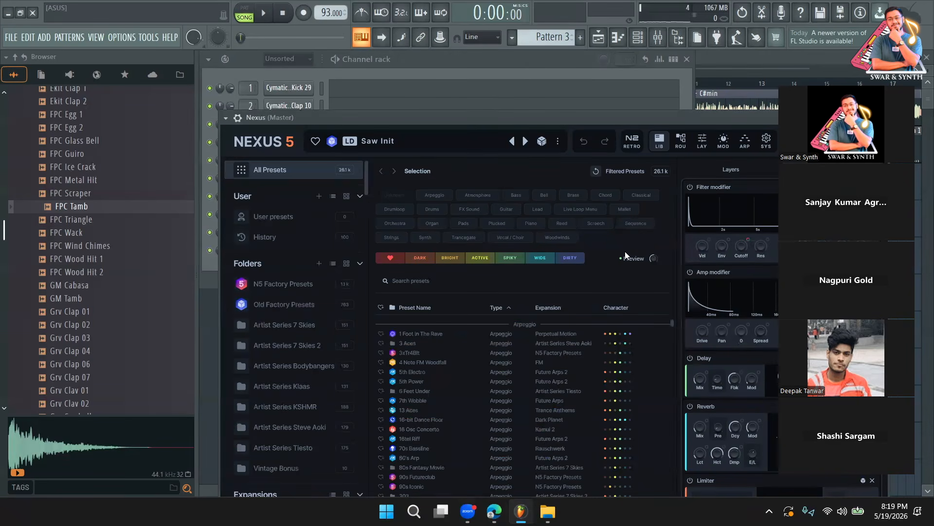
{"action": "left_click", "coordinate": [404, 64]}
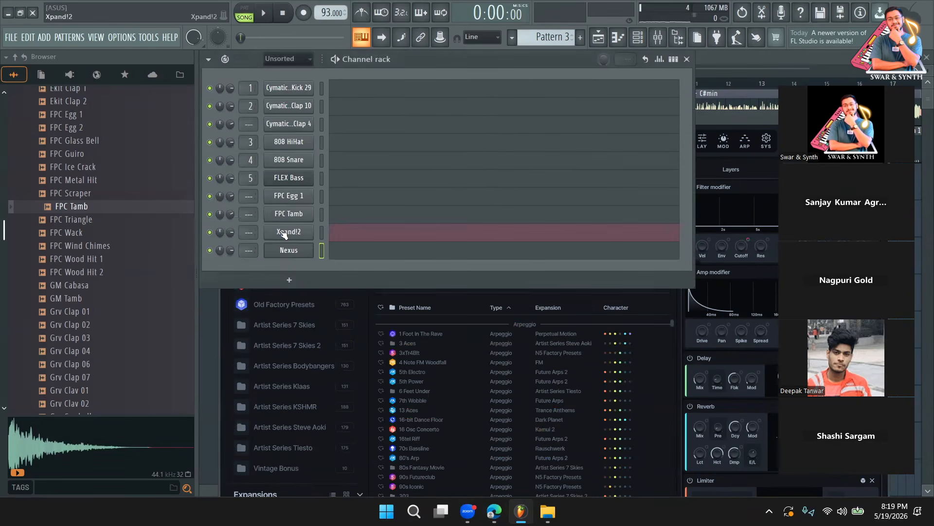
{"action": "left_click", "coordinate": [295, 284]}
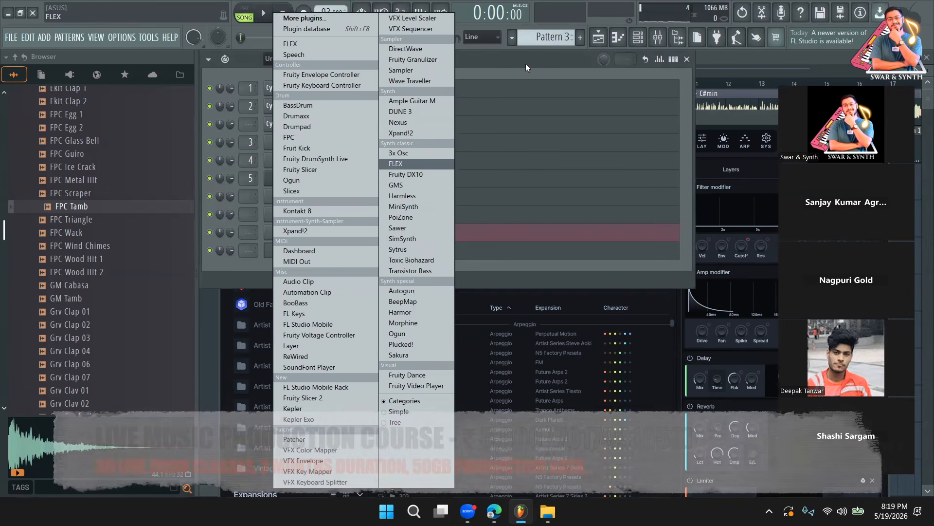
{"action": "left_click", "coordinate": [526, 64]}
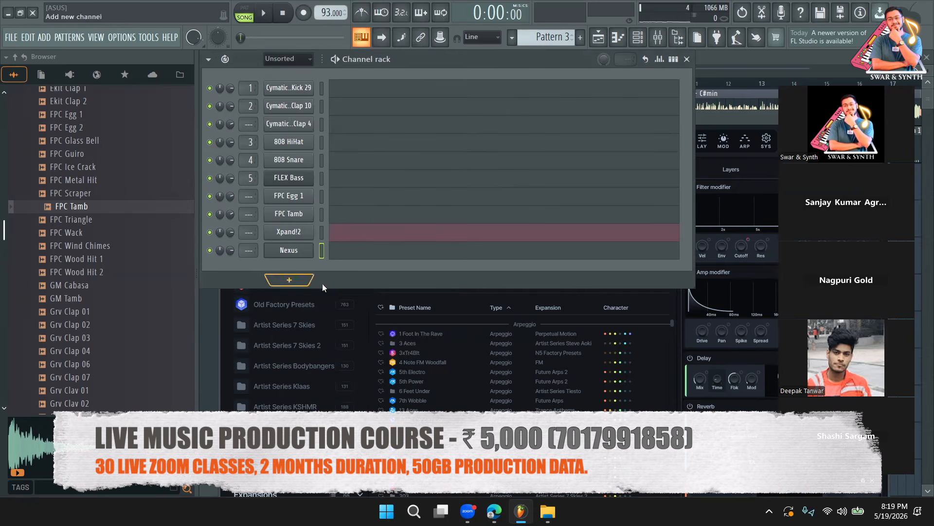
Reopen the Nexus window, filter the presets to Strings and select the 50s Drama Movie preset
{"action": "left_click", "coordinate": [289, 249]}
{"action": "left_click_drag", "start_coordinate": [719, 123], "coordinate": [768, 67]}
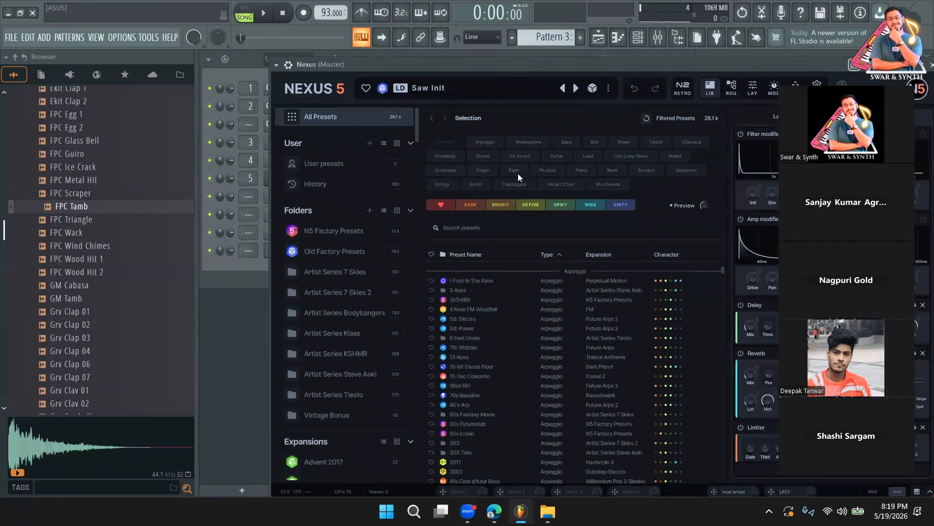
{"action": "left_click", "coordinate": [440, 185]}
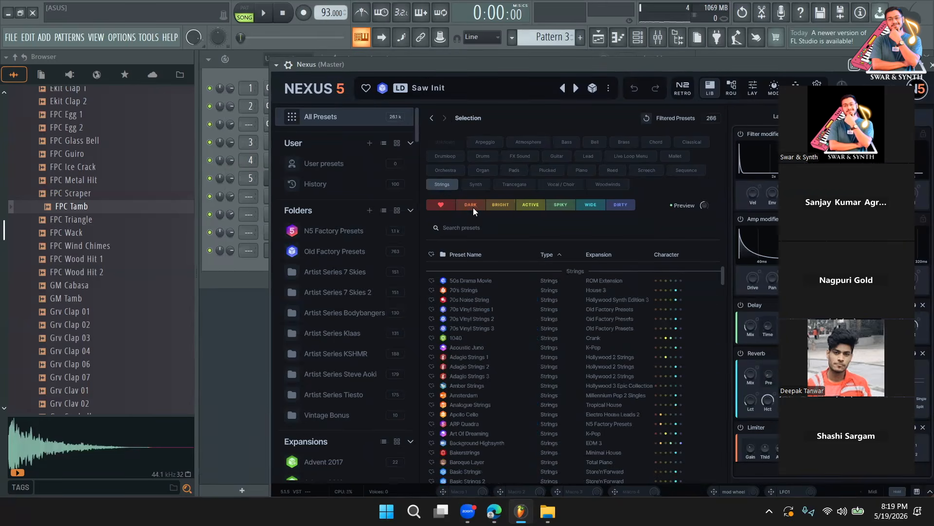
{"action": "left_click", "coordinate": [477, 284]}
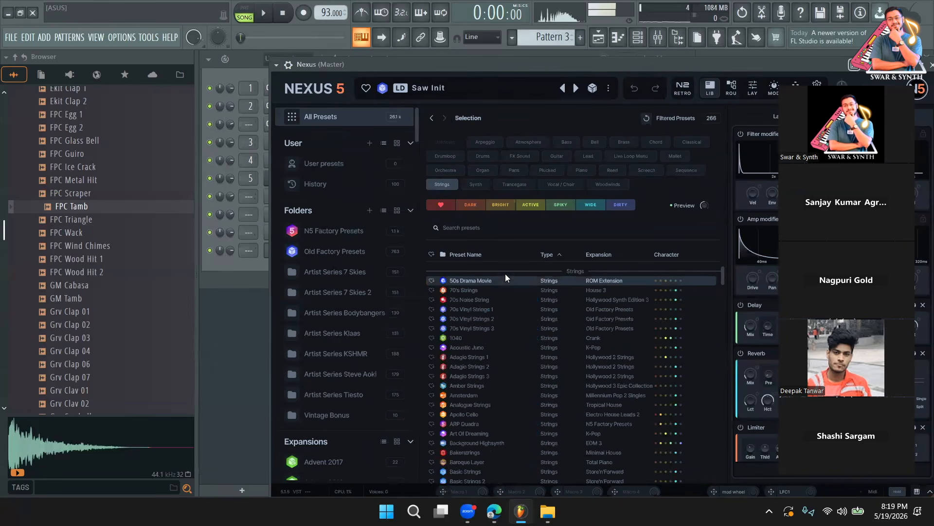
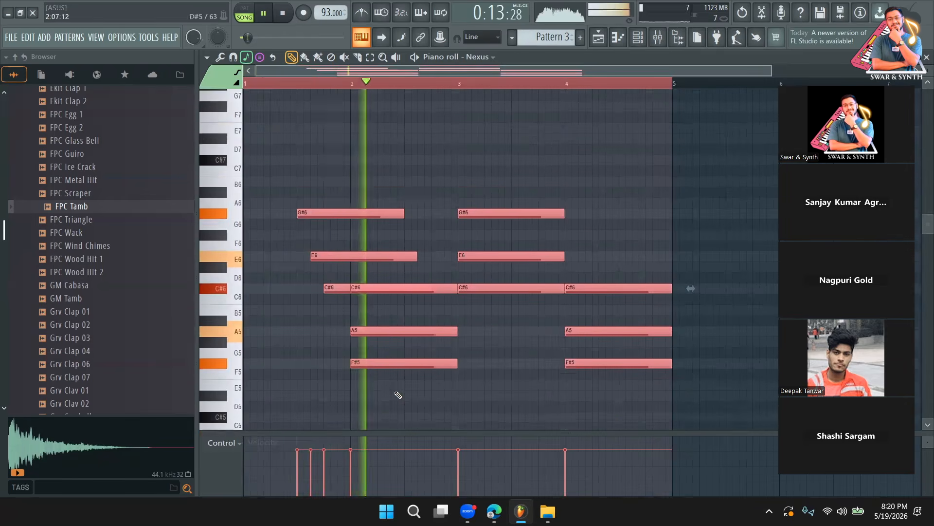
Transpose all notes in the Nexus piano roll up one octave and listen to them in the song
{"action": "left_click_drag", "start_coordinate": [376, 359], "coordinate": [377, 213]}
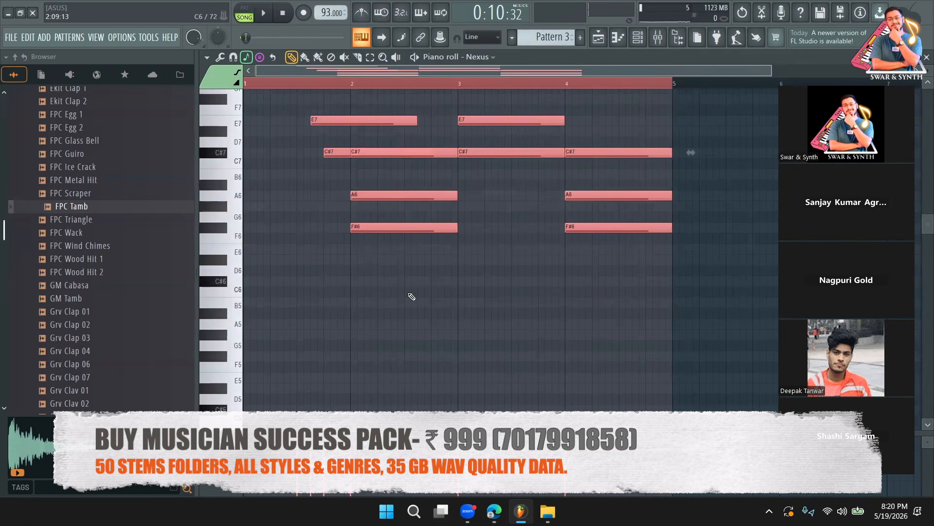
{"action": "left_click", "coordinate": [414, 298]}
{"action": "scroll", "coordinate": [408, 294], "scroll_direction": "up", "scroll_amount": 6}
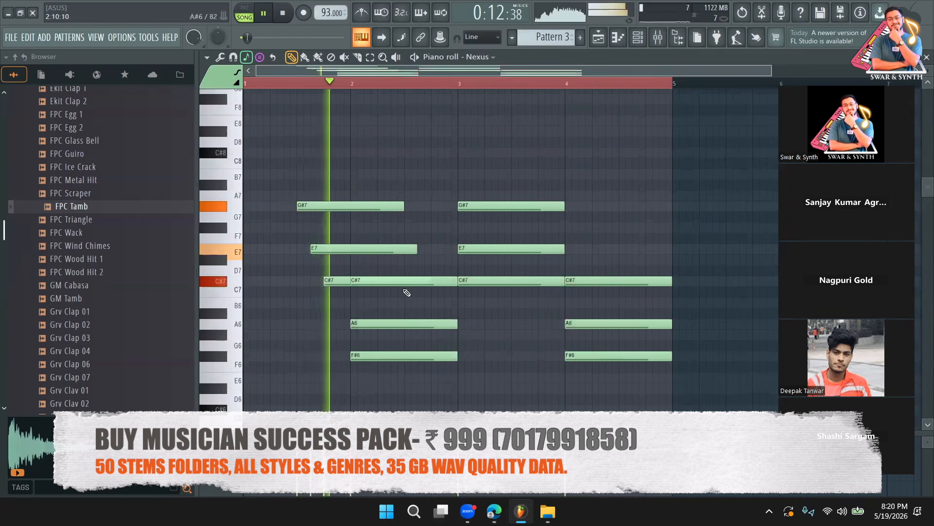
{"action": "key", "text": "space"}
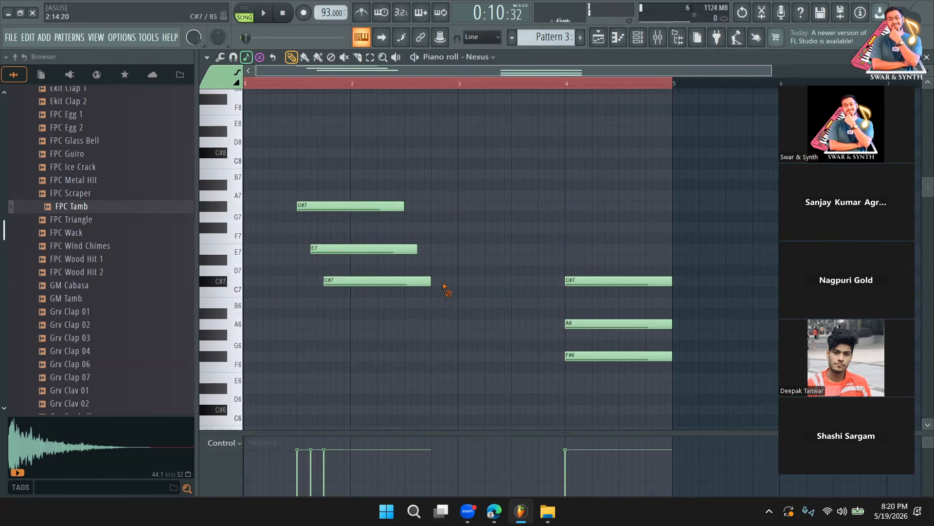
Restore the deleted notes and shorten the opening G#7, E7 and C#7 notes to two steps each
{"action": "key", "text": "ctrl+z"}
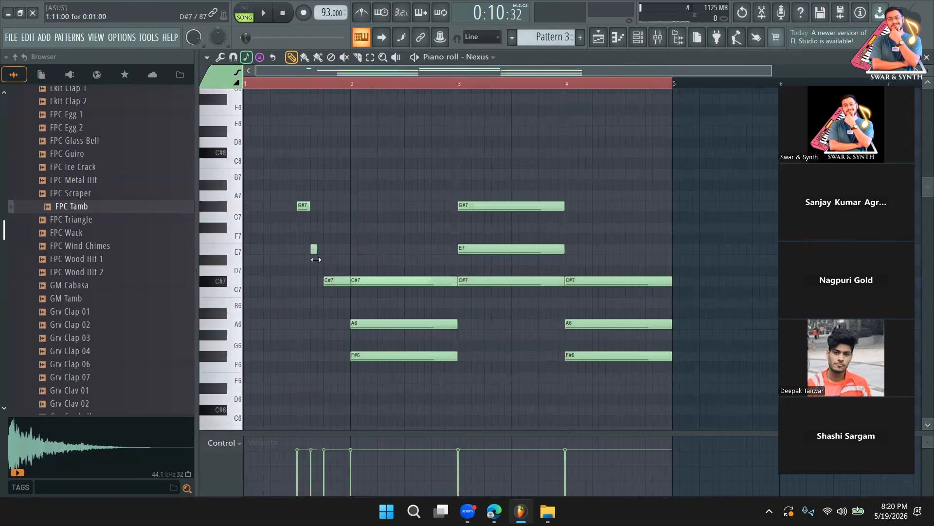
{"action": "left_click_drag", "start_coordinate": [339, 281], "coordinate": [293, 287]}
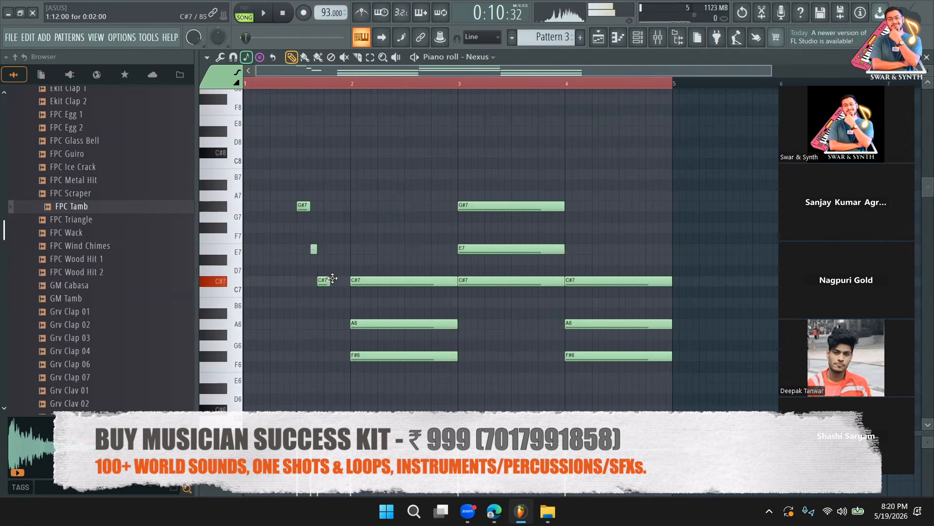
{"action": "left_click_drag", "start_coordinate": [322, 254], "coordinate": [323, 253]}
{"action": "key", "text": "space"}
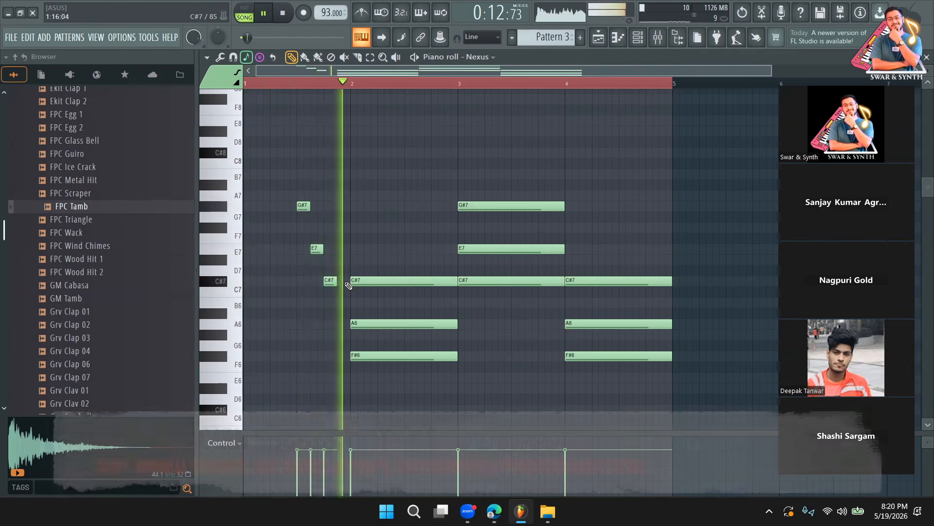
{"action": "key", "text": "space"}
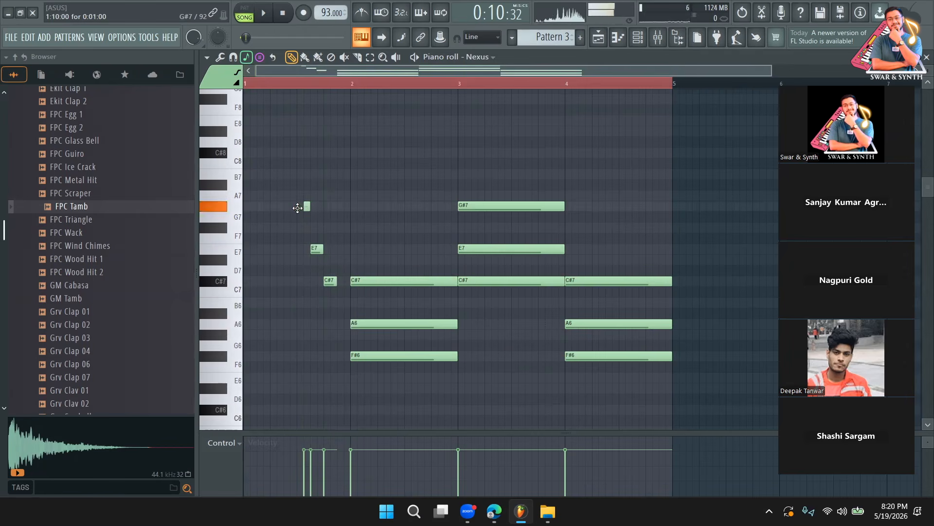
Make the bar 1 G#7, E7 and C#7 notes one step long, starting on steps 9, 12 and 15
{"action": "key", "text": "space"}
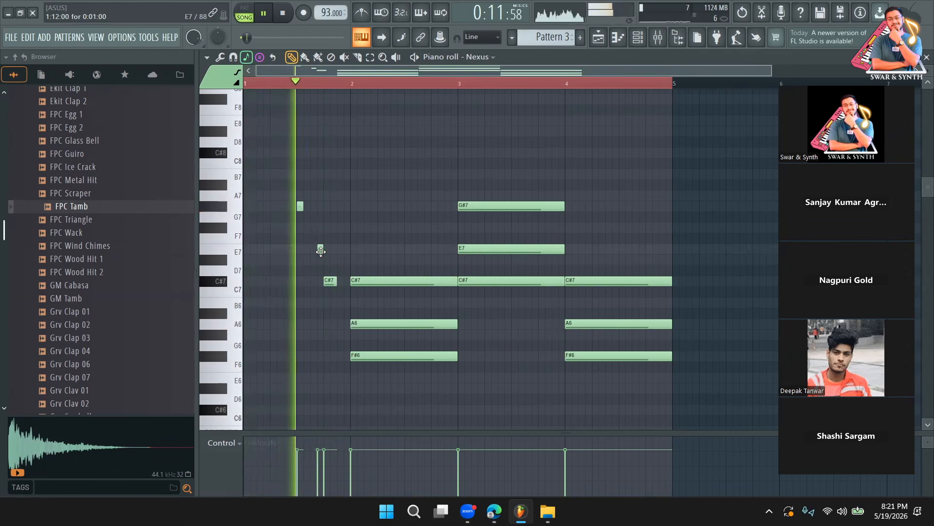
{"action": "left_click_drag", "start_coordinate": [343, 281], "coordinate": [339, 282]}
{"action": "key", "text": "space"}
{"action": "left_click_drag", "start_coordinate": [298, 207], "coordinate": [302, 209]}
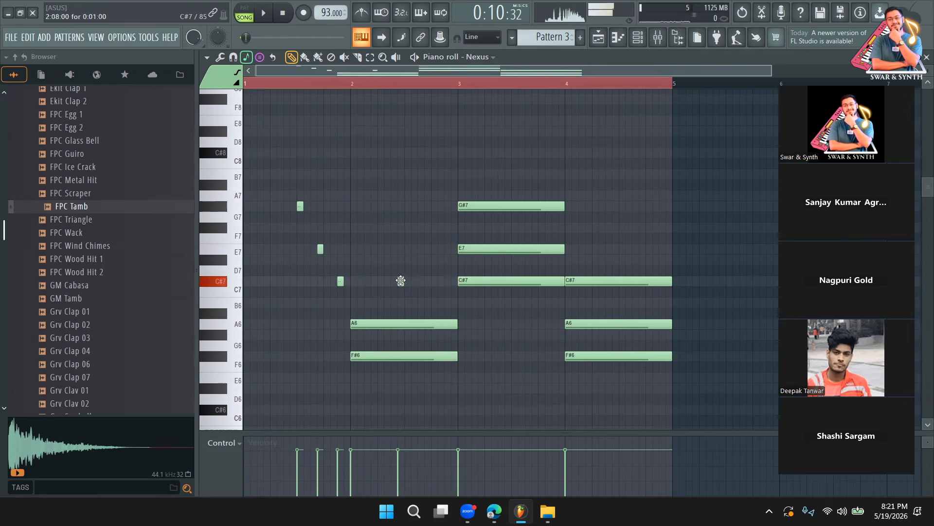
Replace the long bar 2 notes with one-step C#7, F#6 and A6 notes on steps 9, 13 and 15
{"action": "key", "text": "space"}
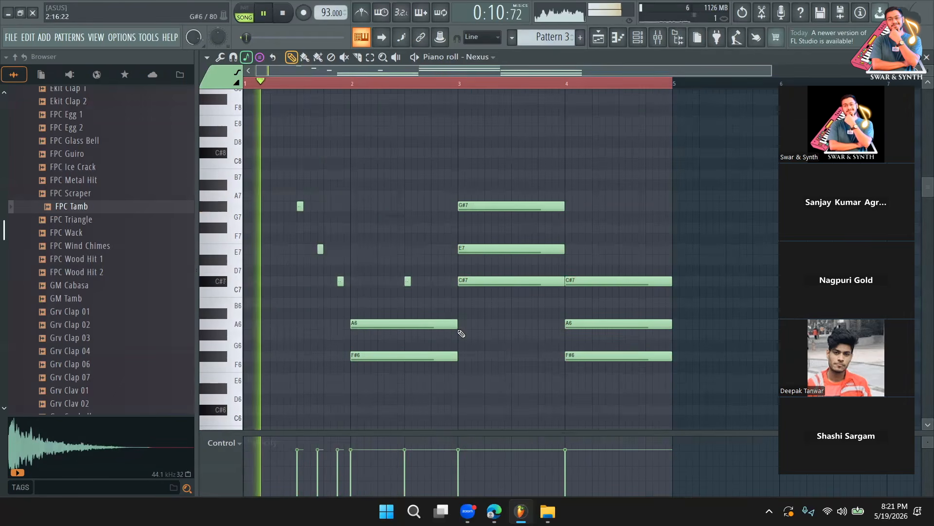
{"action": "right_click", "coordinate": [352, 323]}
{"action": "left_click", "coordinate": [434, 323]}
{"action": "left_click_drag", "start_coordinate": [391, 361], "coordinate": [476, 356]}
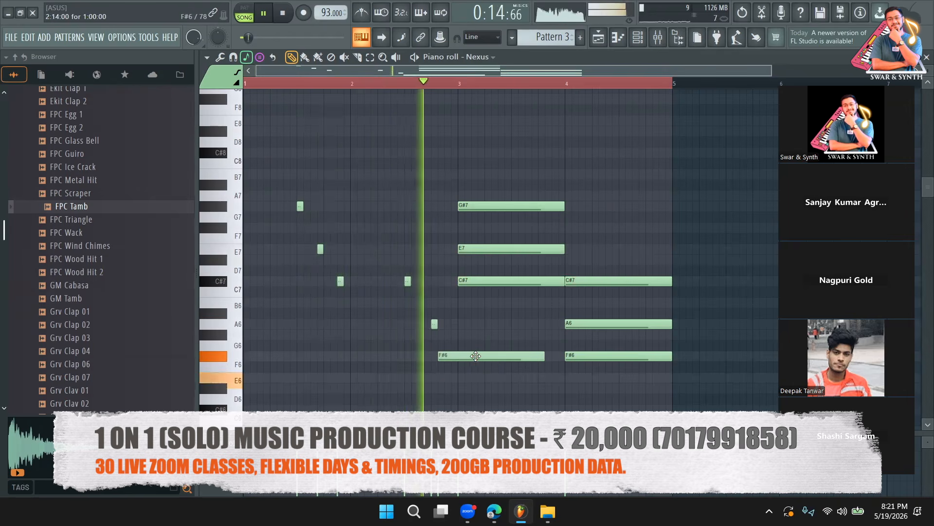
{"action": "left_click_drag", "start_coordinate": [550, 357], "coordinate": [450, 360]}
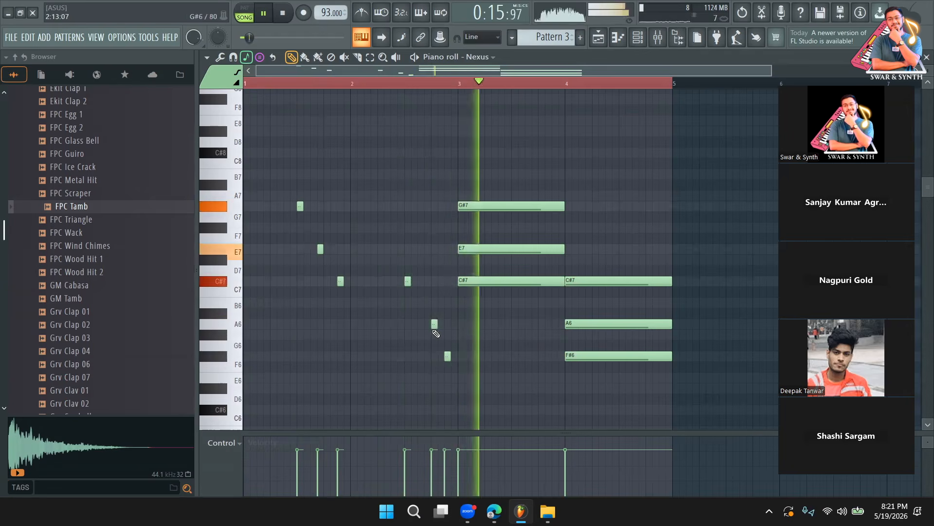
{"action": "key", "text": "space"}
{"action": "left_click_drag", "start_coordinate": [434, 324], "coordinate": [432, 336]}
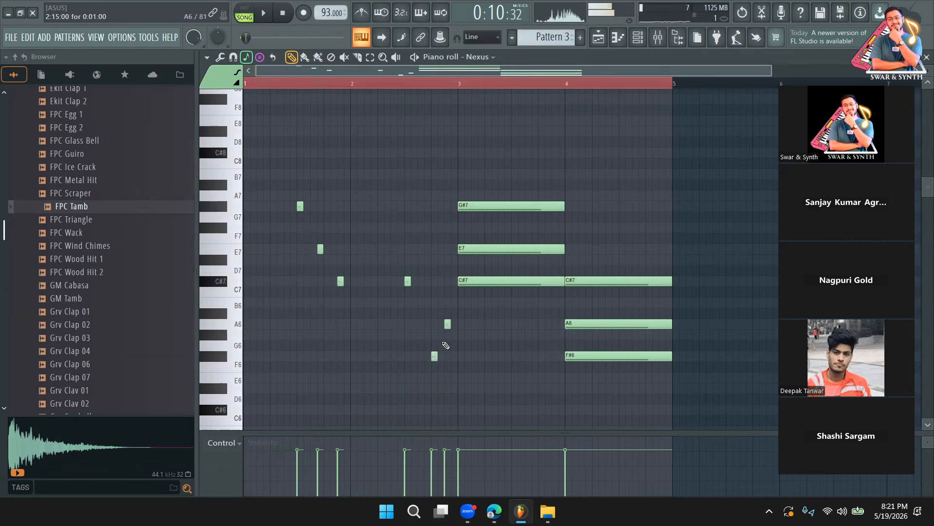
Shift the bar 3 notes later, shorten G#7 to one step on step 9, and delete the long E7
{"action": "left_click_drag", "start_coordinate": [508, 248], "coordinate": [561, 248]}
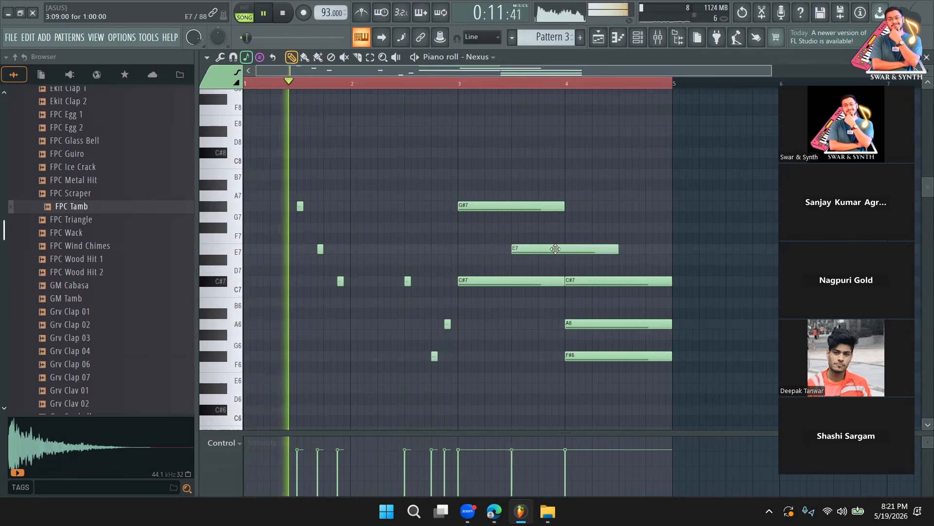
{"action": "left_click_drag", "start_coordinate": [492, 209], "coordinate": [519, 209]}
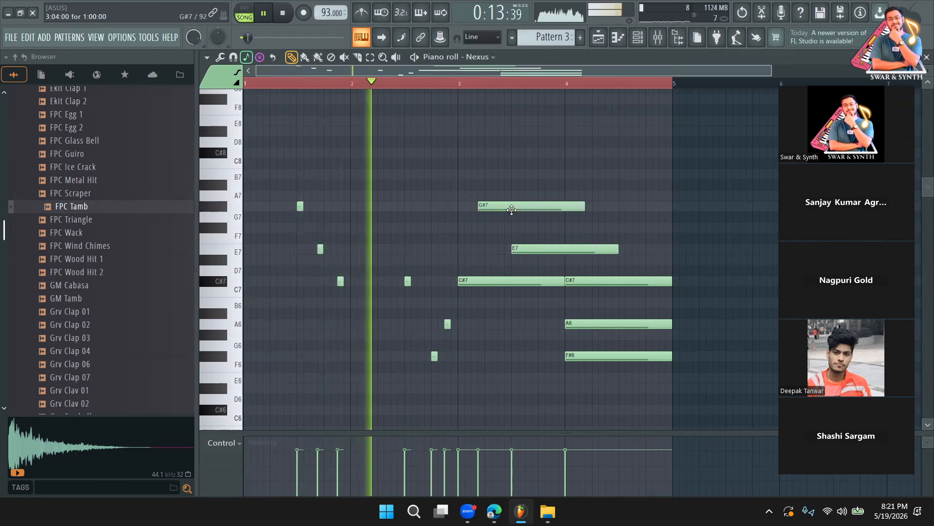
{"action": "left_click_drag", "start_coordinate": [492, 280], "coordinate": [573, 281]}
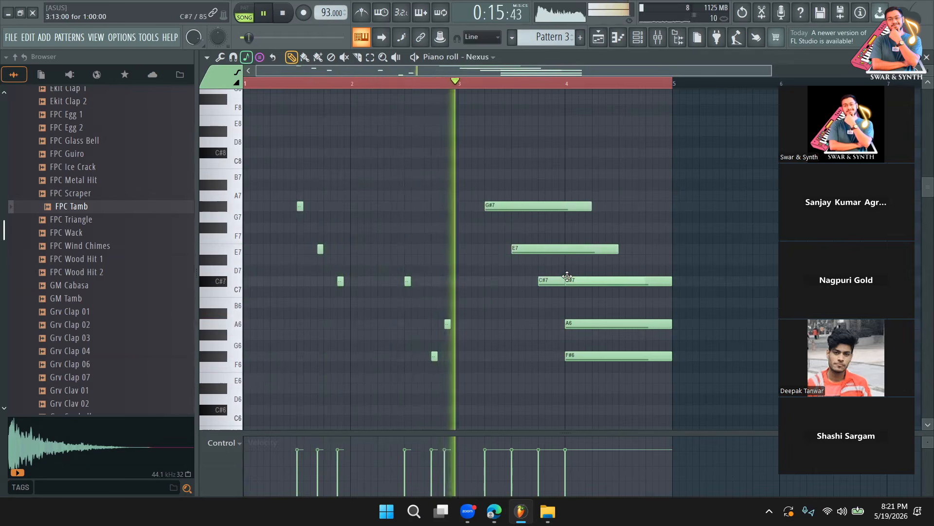
{"action": "key", "text": "space"}
{"action": "left_click_drag", "start_coordinate": [586, 205], "coordinate": [514, 210]}
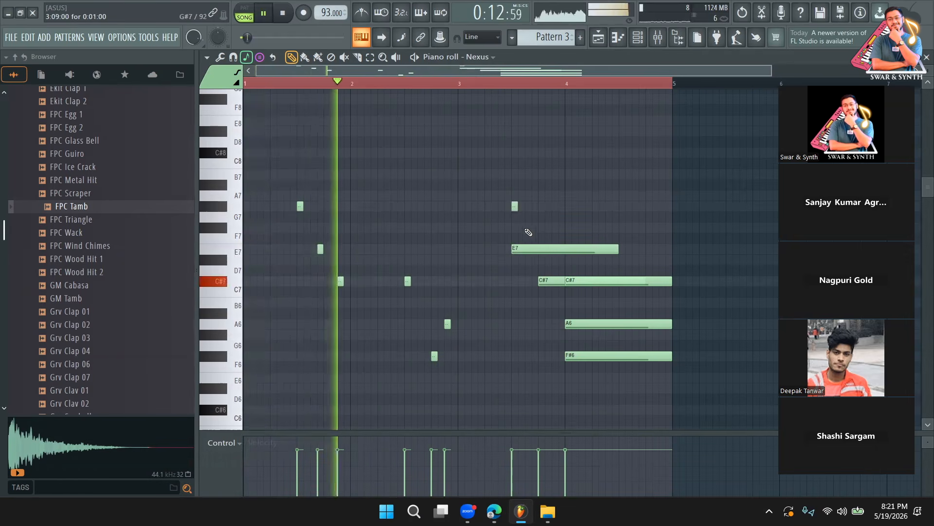
{"action": "right_click", "coordinate": [520, 249]}
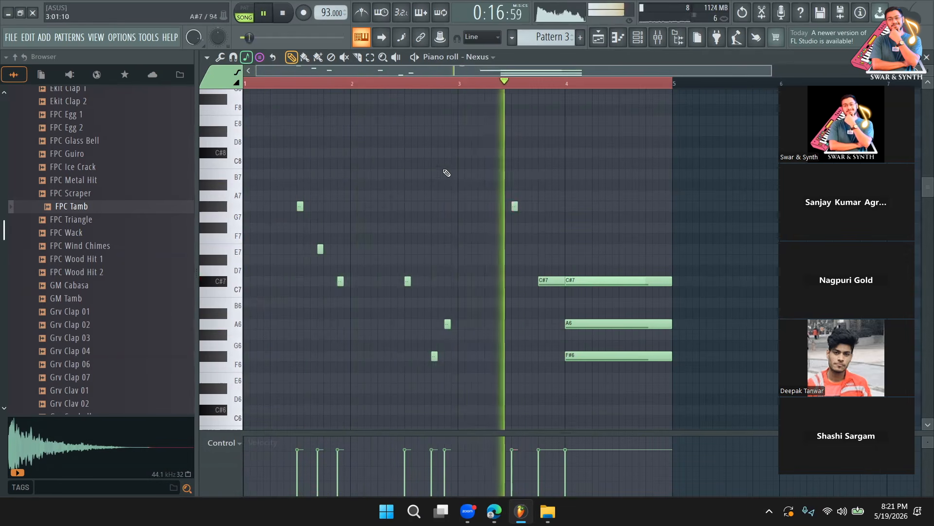
Add a one-step E7 on step 12 of bar 3 and replace the long C#7 with one on step 15
{"action": "left_click", "coordinate": [260, 57]}
{"action": "left_click", "coordinate": [496, 280]}
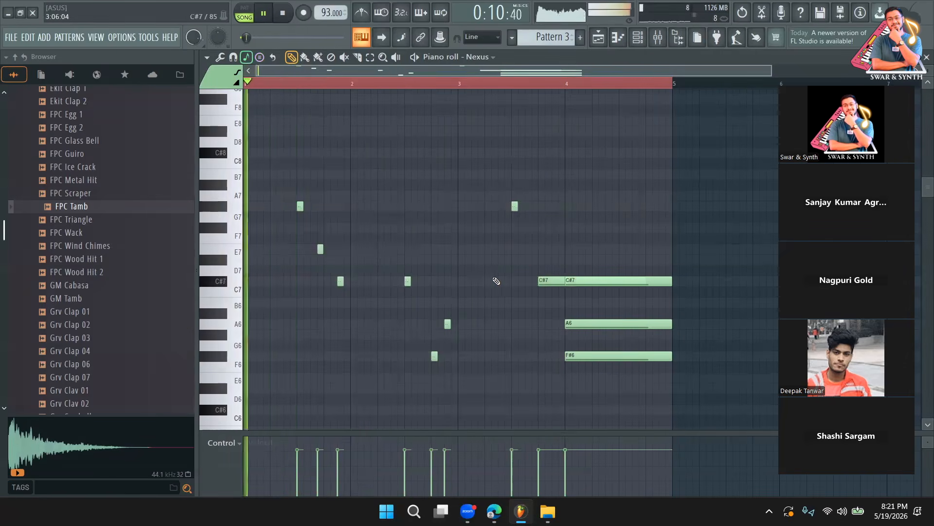
{"action": "left_click", "coordinate": [534, 250]}
{"action": "right_click", "coordinate": [551, 281]}
{"action": "left_click", "coordinate": [541, 282]}
{"action": "left_click_drag", "start_coordinate": [540, 281], "coordinate": [556, 282]}
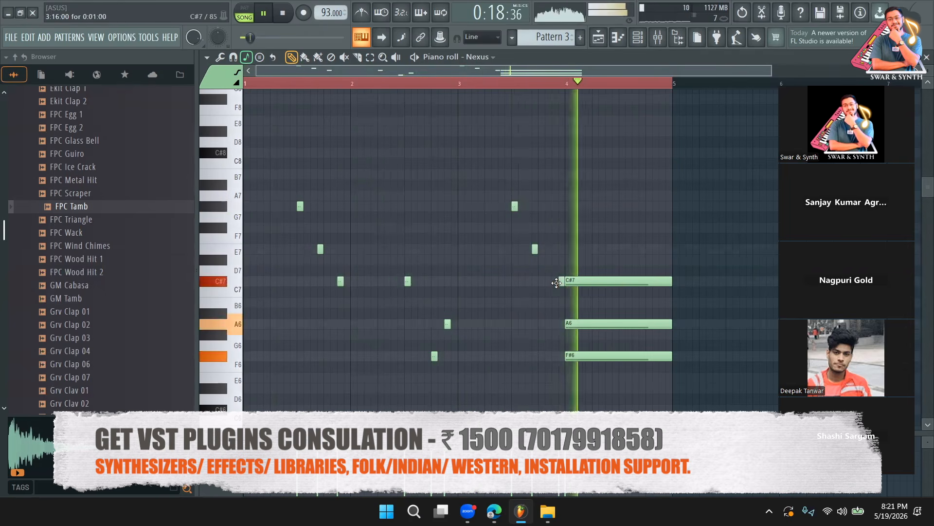
Clear the long C#7, A6 and F#6 notes from bar 4, trying out short replacement notes early in the bar
{"action": "right_click", "coordinate": [590, 281]}
{"action": "left_click", "coordinate": [595, 281]}
{"action": "right_click", "coordinate": [595, 323]}
{"action": "right_click", "coordinate": [603, 355]}
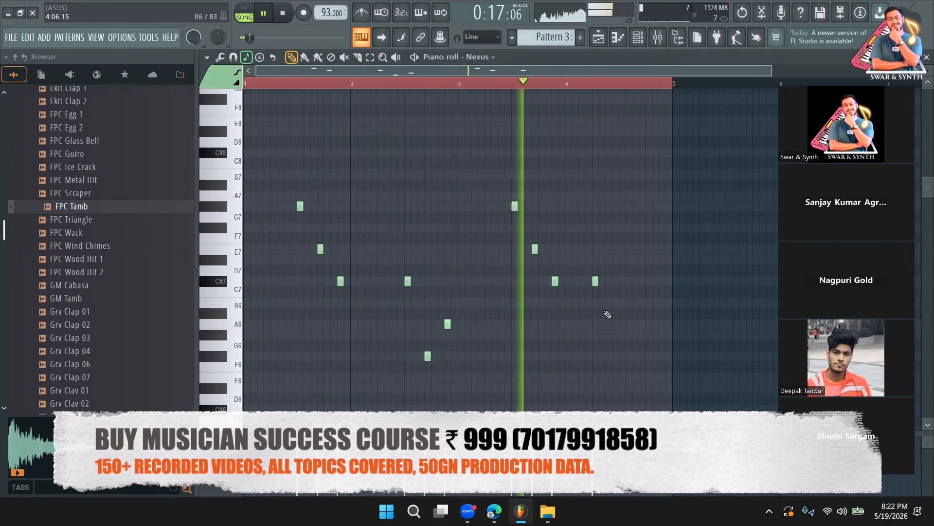
{"action": "left_click", "coordinate": [616, 336]}
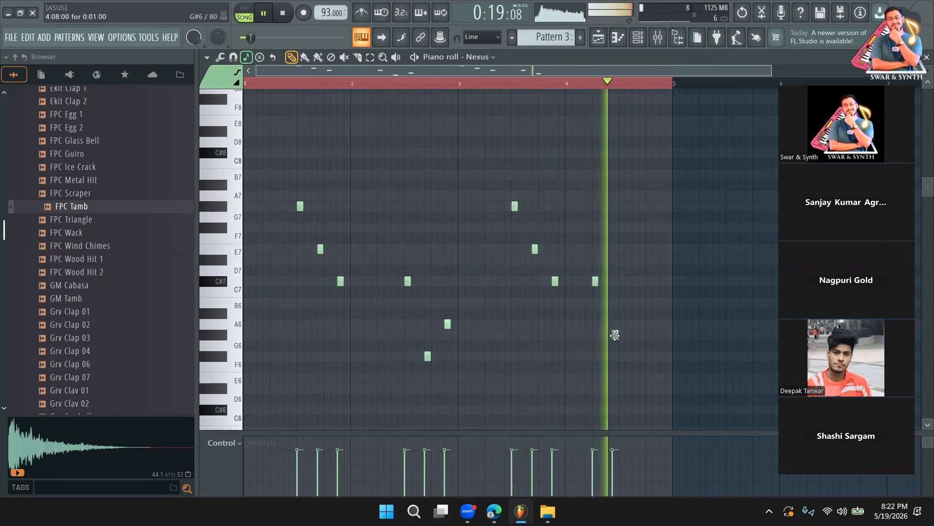
{"action": "right_click", "coordinate": [595, 281]}
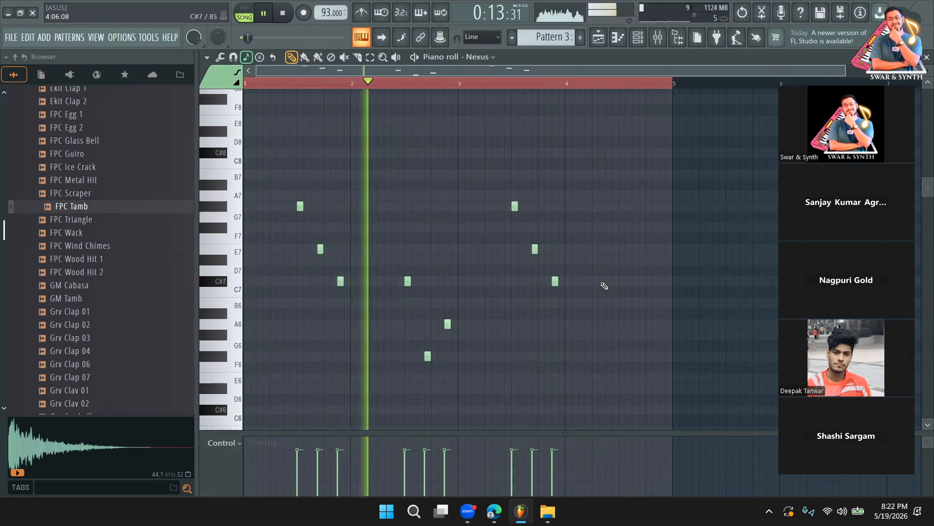
Add one-step C#7, A6 and F#6 notes on steps 9, 12 and 15 of bar 4
{"action": "left_click", "coordinate": [622, 281]}
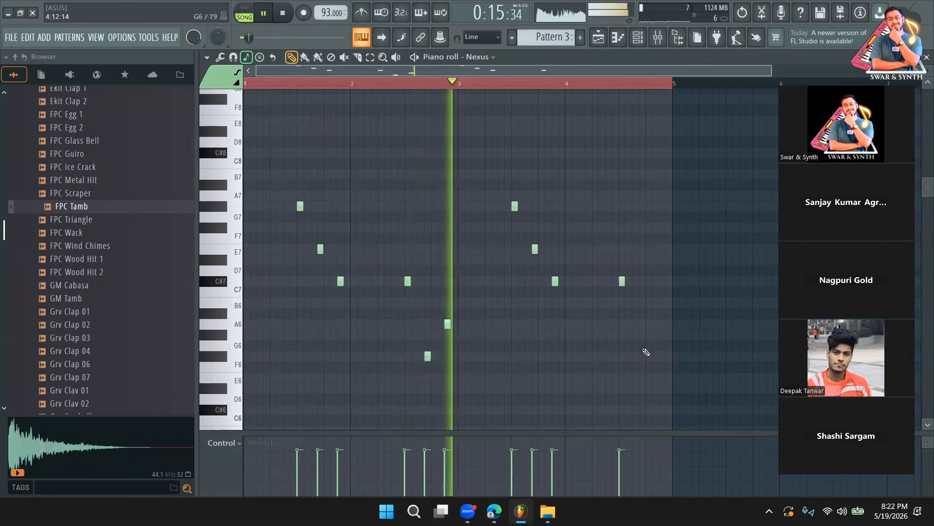
{"action": "left_click", "coordinate": [642, 324]}
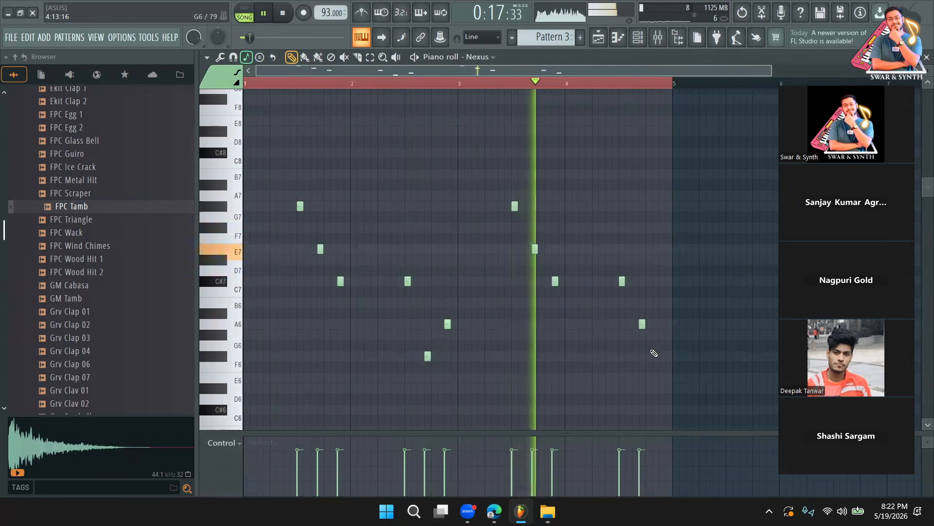
{"action": "left_click", "coordinate": [662, 356]}
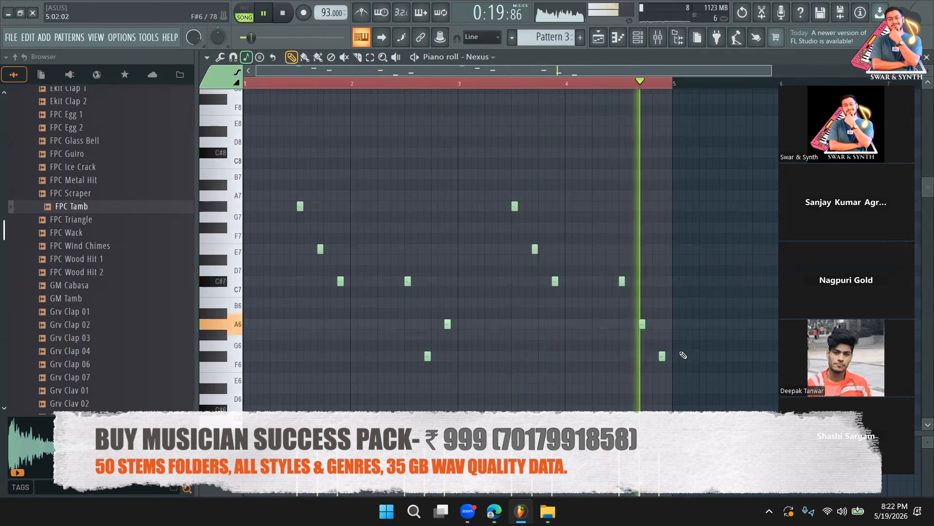
Place Pattern 3 clips on Track 4 of the playlist at bars 1, 5 and 9, and play the song from the start
{"action": "left_click", "coordinate": [598, 38]}
{"action": "key", "text": "space"}
{"action": "left_click", "coordinate": [642, 223]}
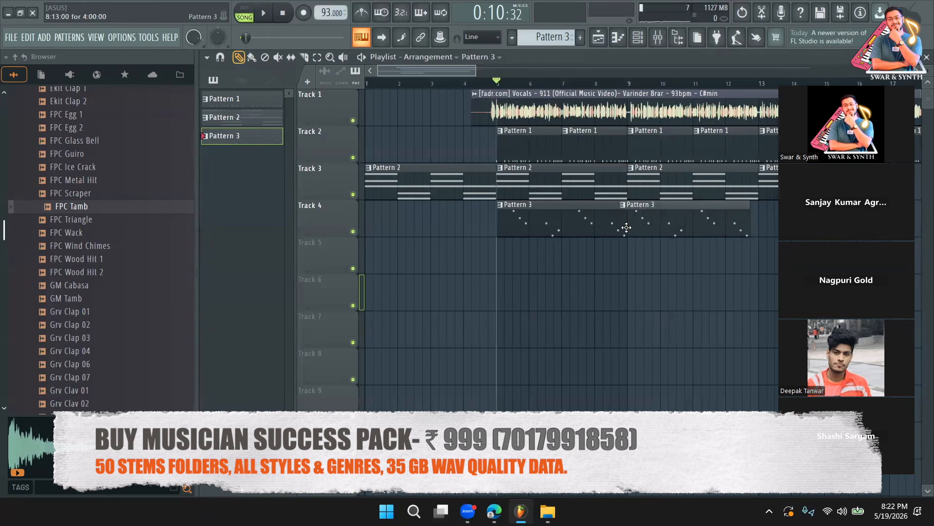
{"action": "left_click", "coordinate": [424, 223]}
{"action": "left_click_drag", "start_coordinate": [454, 231], "coordinate": [421, 224]}
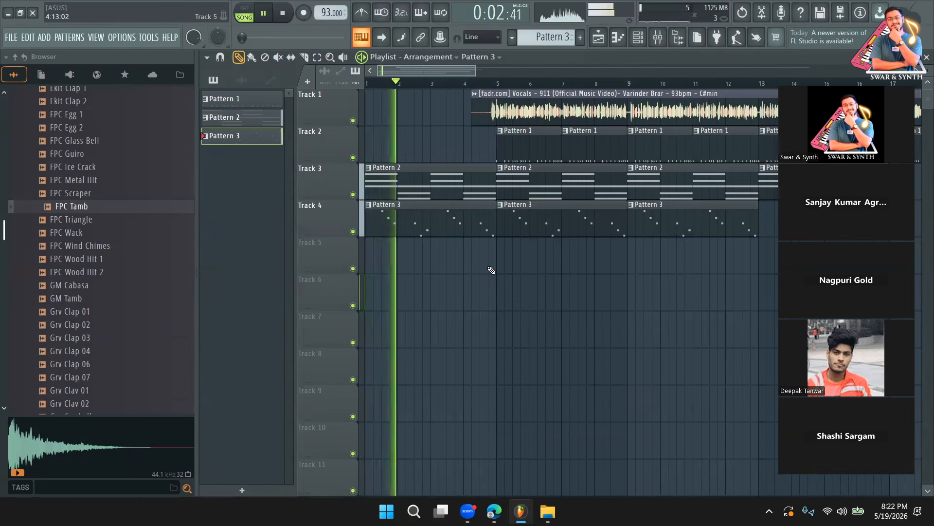
Lower the Nexus channel's volume to 55% while listening to the song, and stop playback
{"action": "left_click", "coordinate": [637, 43]}
{"action": "left_click_drag", "start_coordinate": [230, 250], "coordinate": [230, 255]}
{"action": "left_click", "coordinate": [252, 345]}
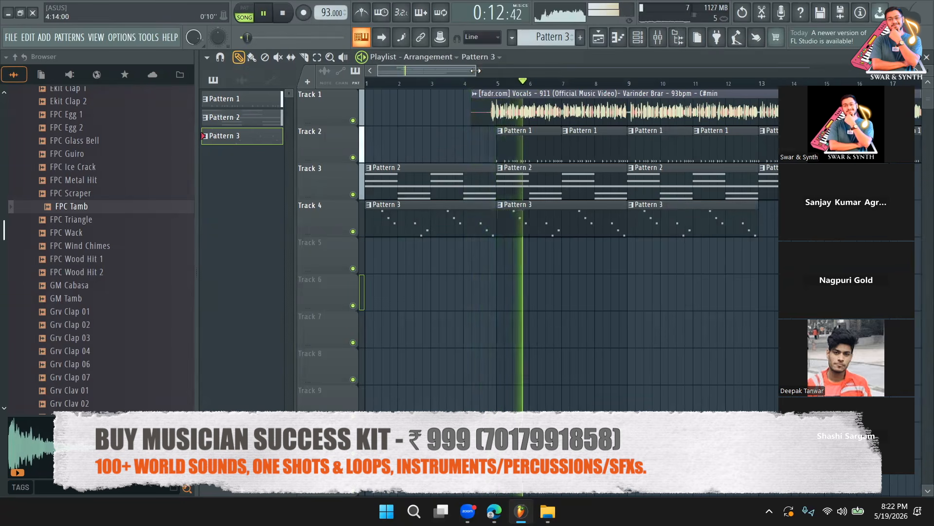
{"action": "left_click_drag", "start_coordinate": [475, 70], "coordinate": [443, 70]}
{"action": "left_click", "coordinate": [637, 38]}
{"action": "key", "text": "space"}
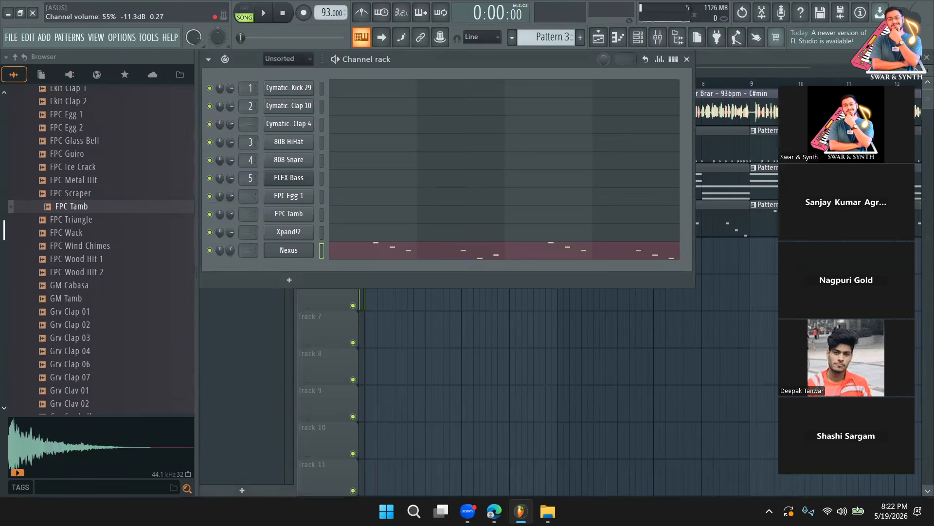
{"action": "left_click", "coordinate": [339, 415]}
Switch to the browser's YouTube tab, rewind the 911 music video within its intro and listen to it
{"action": "key", "text": "alt+Tab"}
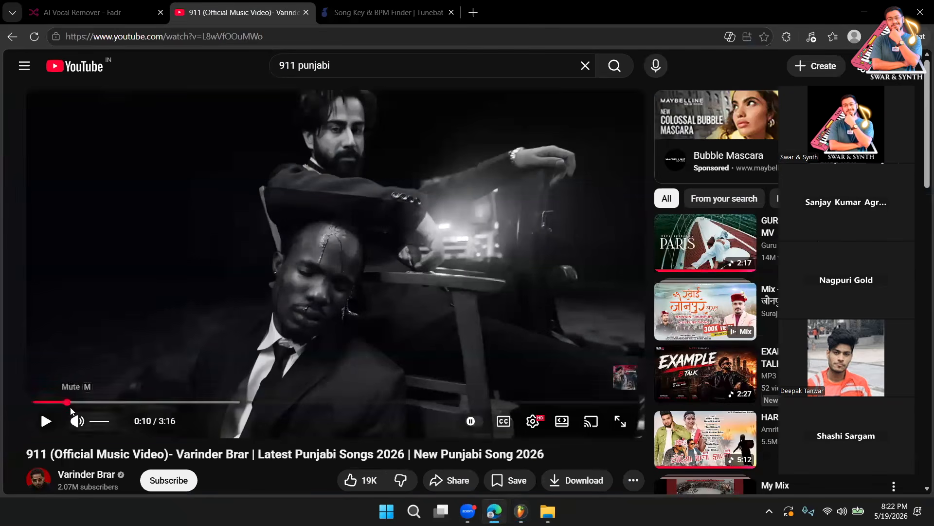
{"action": "left_click_drag", "start_coordinate": [67, 402], "coordinate": [53, 402]}
{"action": "left_click", "coordinate": [45, 421]}
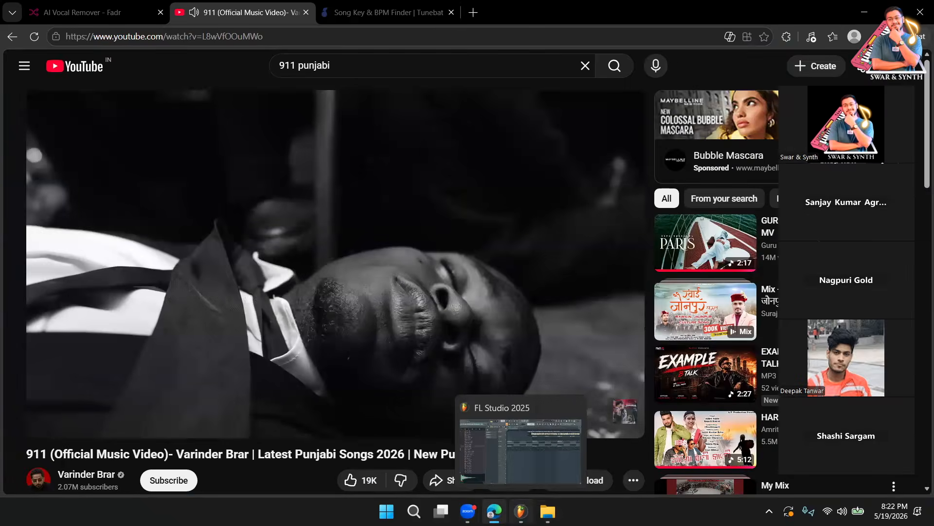
Switch back to FL Studio and add a Harmless instrument channel, working in Pattern 5
{"action": "left_click", "coordinate": [521, 511]}
{"action": "left_click", "coordinate": [638, 37]}
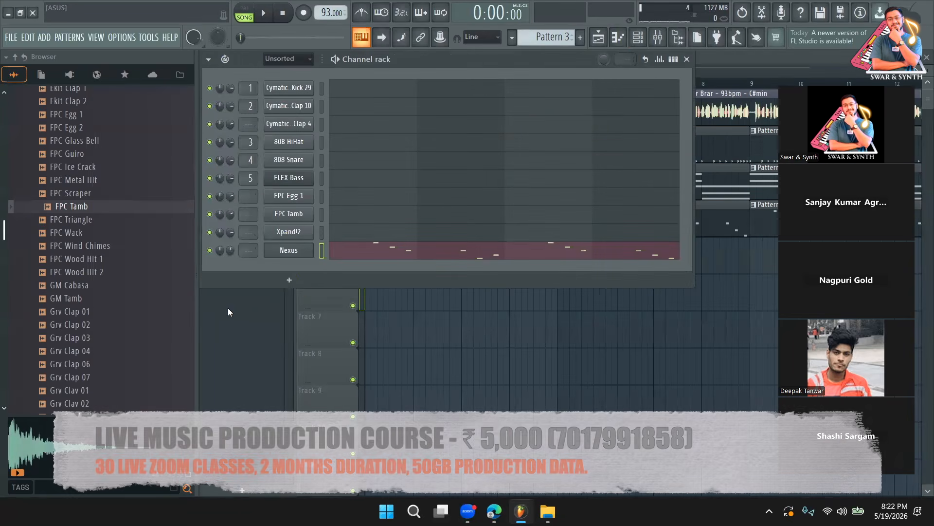
{"action": "left_click", "coordinate": [290, 280]}
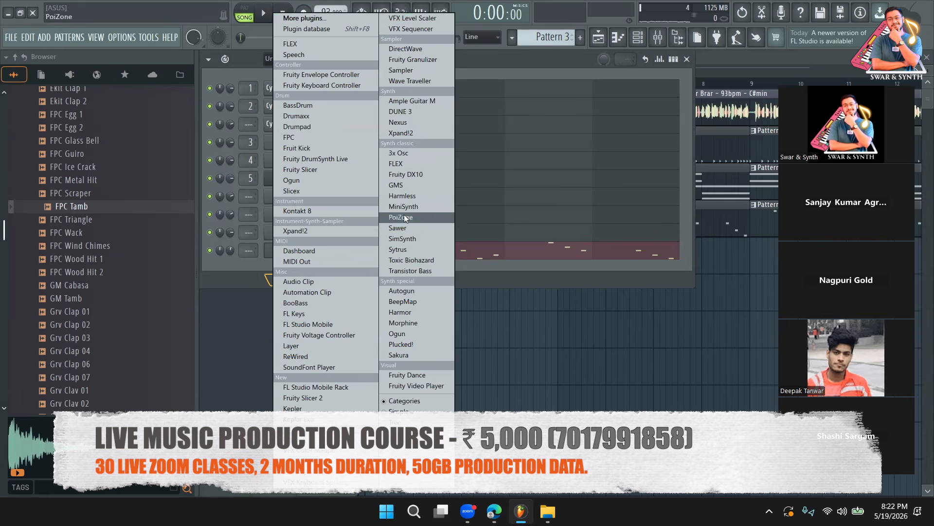
{"action": "left_click", "coordinate": [403, 197]}
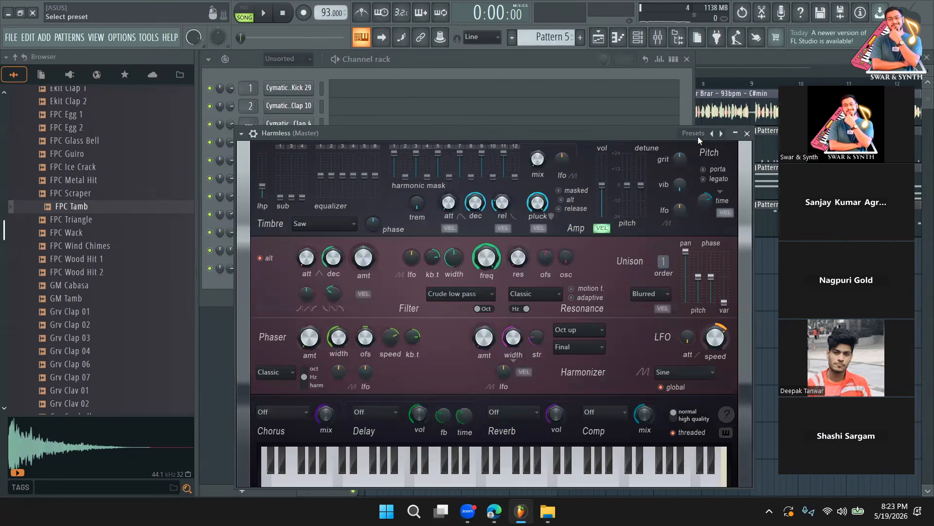
Step through the Harmless presets, auditioning each with test notes, and settle on Hemipteran GOL
{"action": "left_click", "coordinate": [697, 137]}
{"action": "mouse_move", "coordinate": [718, 167]}
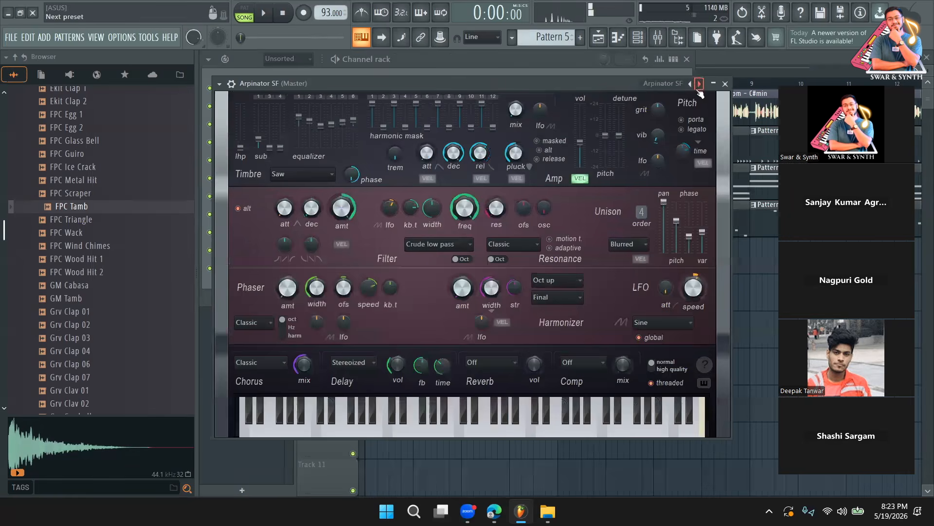
{"action": "left_click", "coordinate": [699, 84]}
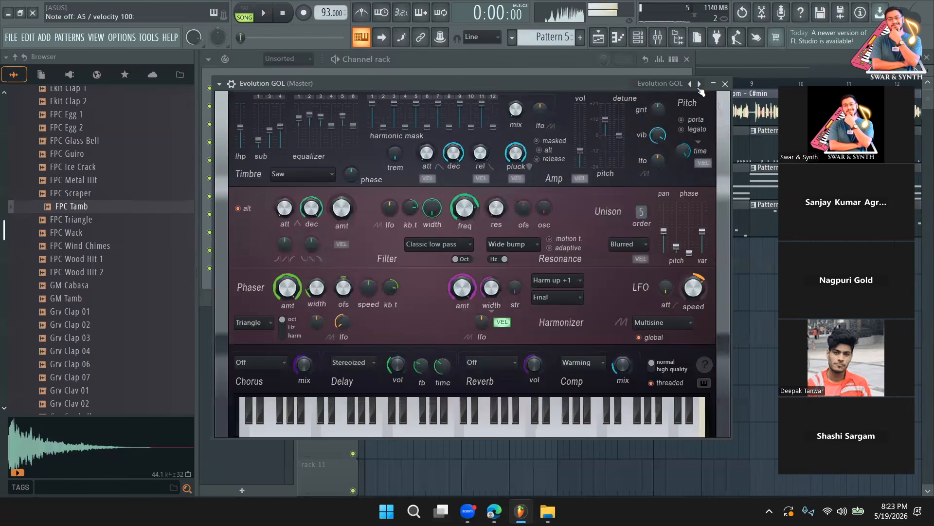
{"action": "left_click", "coordinate": [699, 85]}
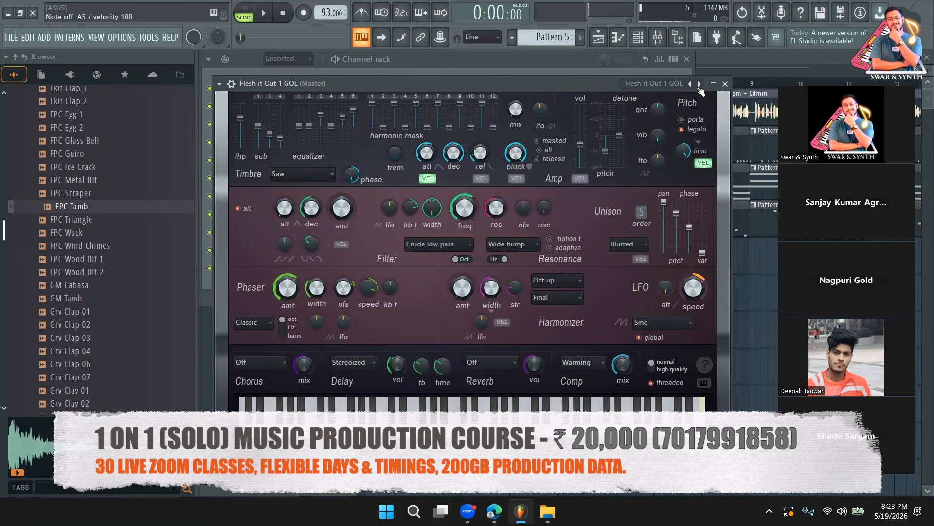
{"action": "key", "text": "y"}
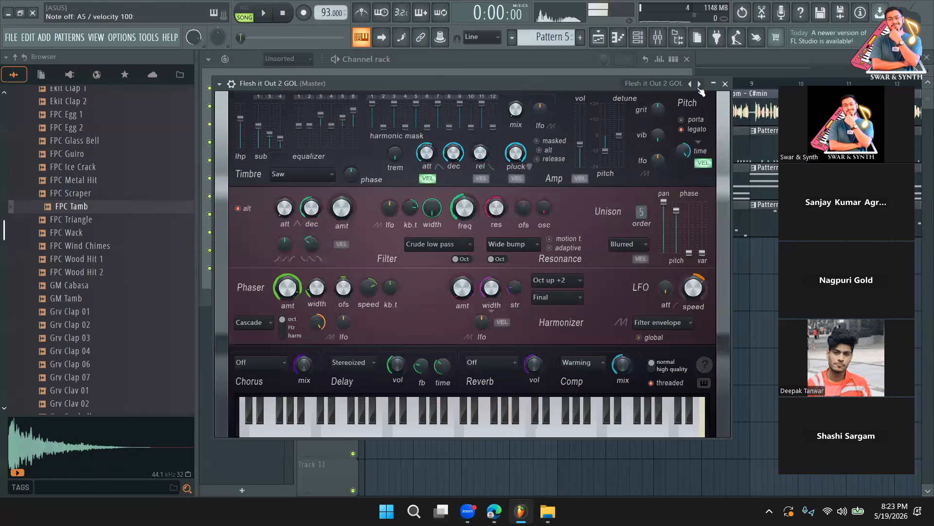
{"action": "left_click", "coordinate": [699, 86]}
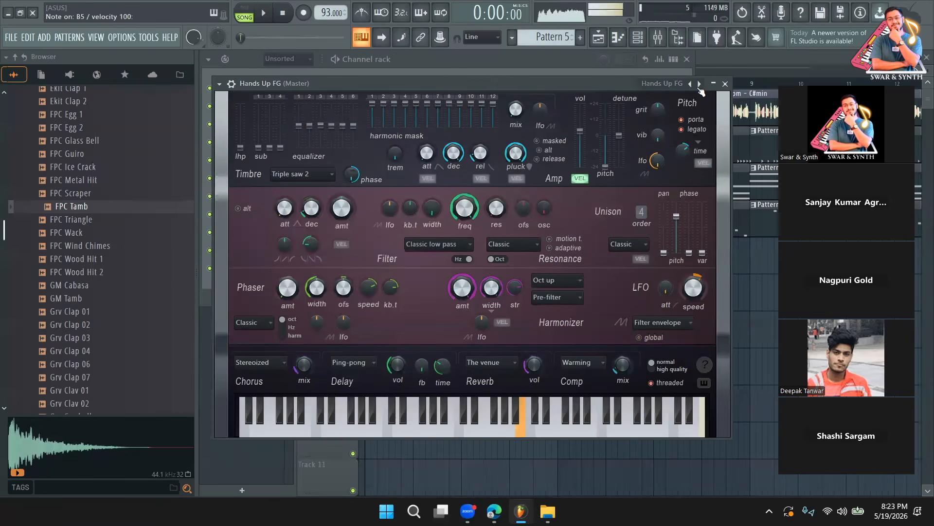
{"action": "left_click", "coordinate": [699, 84]}
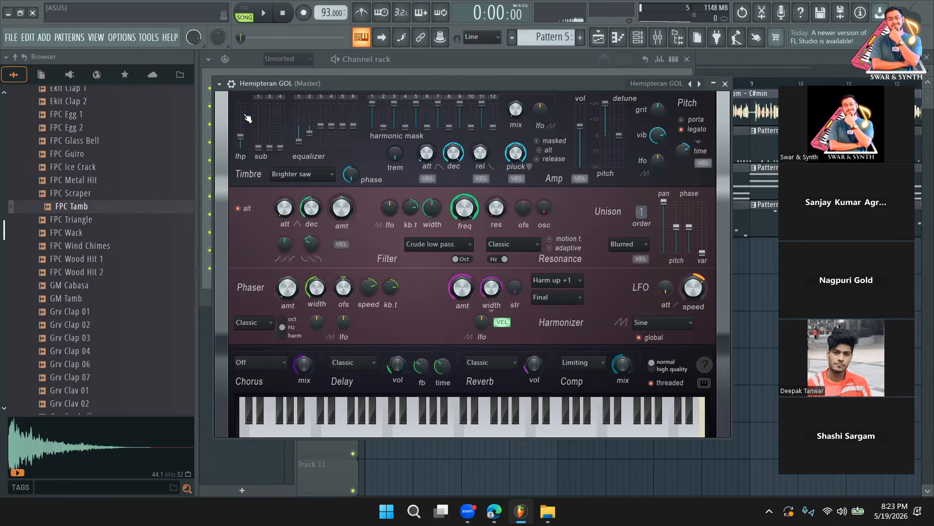
Open the miscellaneous settings of the Hemipteran GOL channel and audition a low note there
{"action": "left_click", "coordinate": [232, 84]}
{"action": "left_click", "coordinate": [257, 105]}
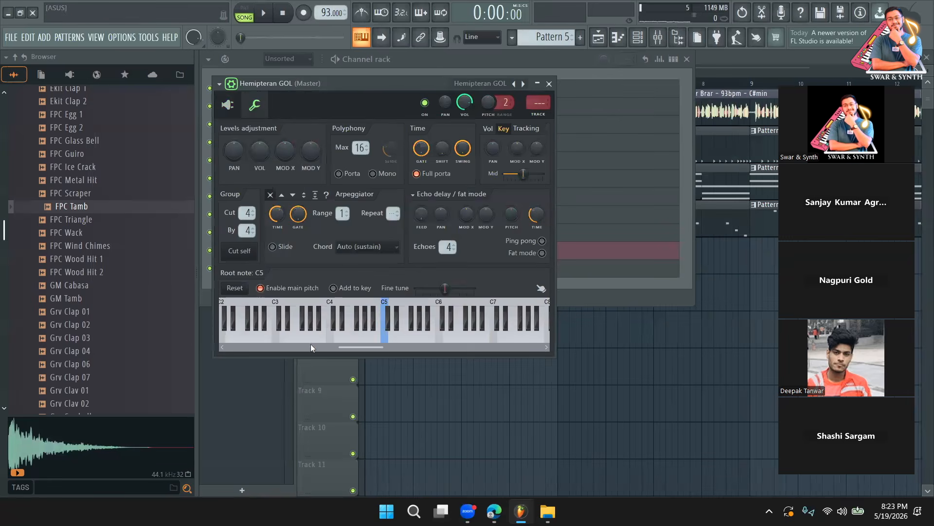
{"action": "left_click", "coordinate": [280, 340]}
Switch to the browser's YouTube tab, replay a few seconds of the 911 video's intro, and return to FL Studio
{"action": "left_click", "coordinate": [494, 511]}
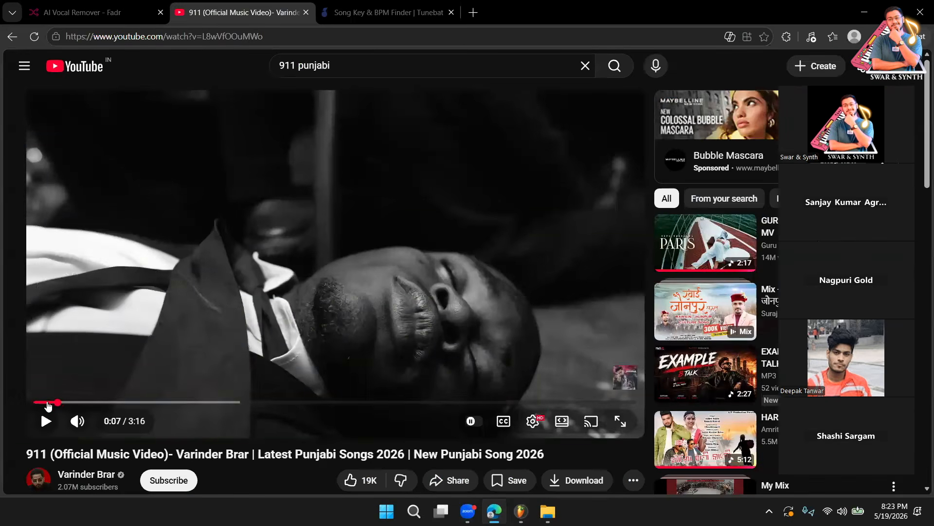
{"action": "left_click", "coordinate": [48, 403]}
{"action": "left_click", "coordinate": [43, 420]}
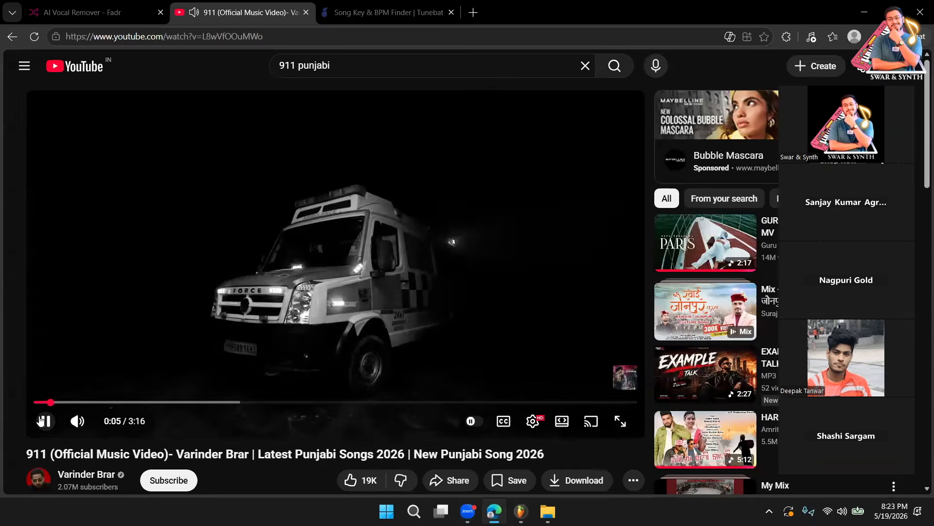
{"action": "left_click", "coordinate": [41, 420]}
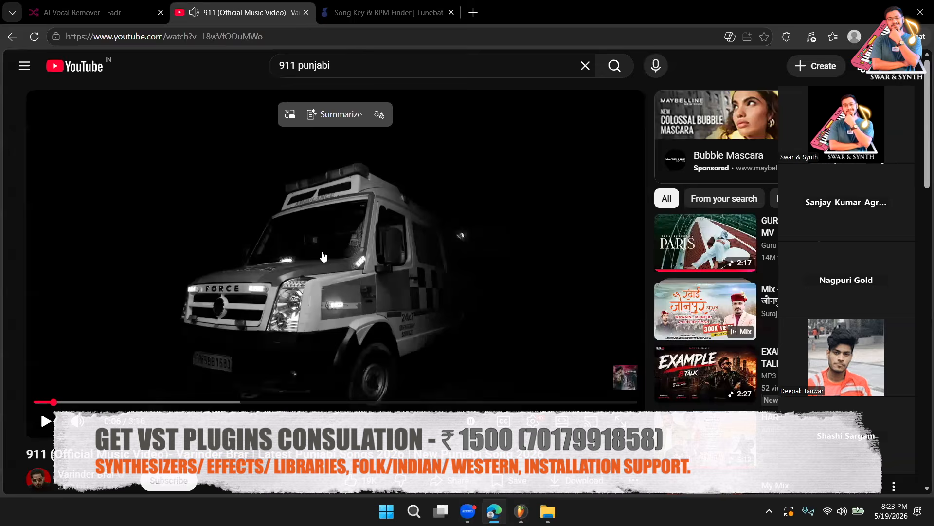
{"action": "left_click", "coordinate": [522, 511]}
{"action": "left_click", "coordinate": [494, 510]}
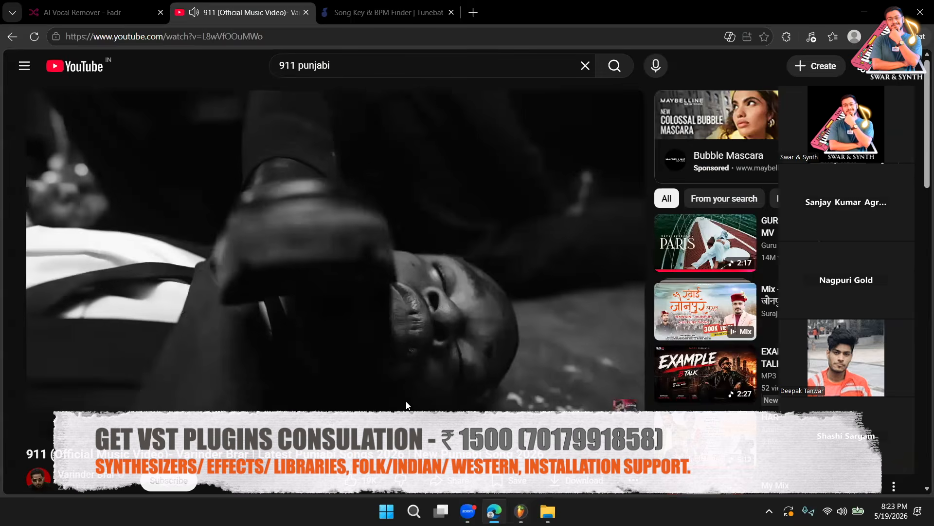
{"action": "left_click", "coordinate": [232, 310]}
{"action": "left_click", "coordinate": [522, 511]}
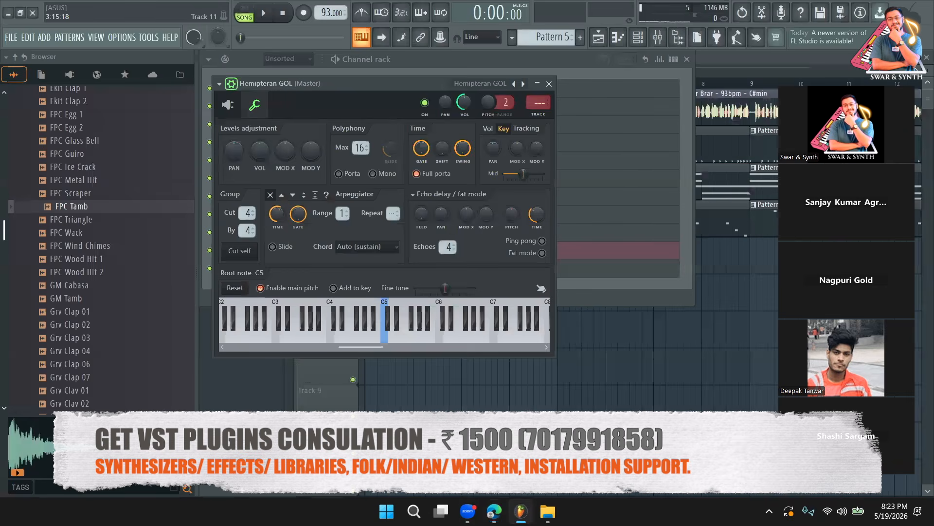
Bring the playlist forward and place a four-bar Pattern 5 clip on Track 5 at bar 1
{"action": "left_click", "coordinate": [611, 289]}
{"action": "left_click", "coordinate": [609, 358]}
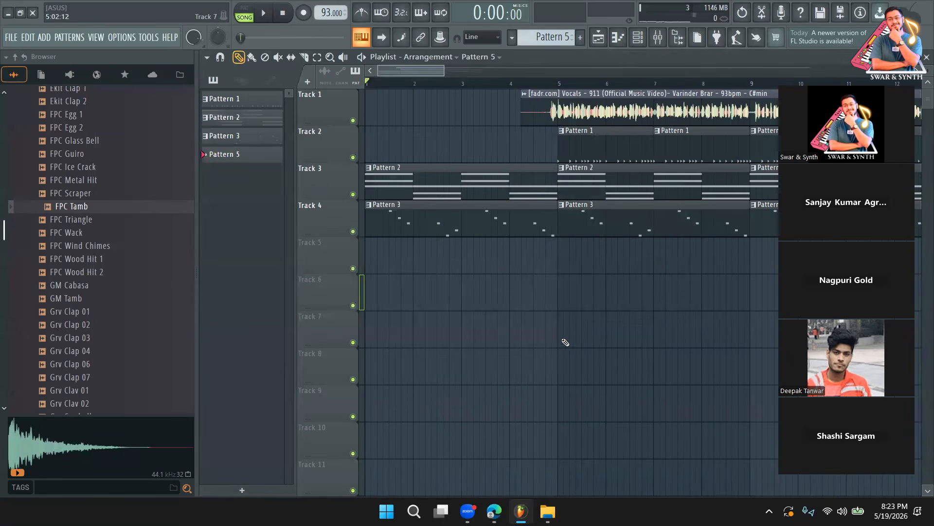
{"action": "left_click_drag", "start_coordinate": [517, 294], "coordinate": [365, 264]}
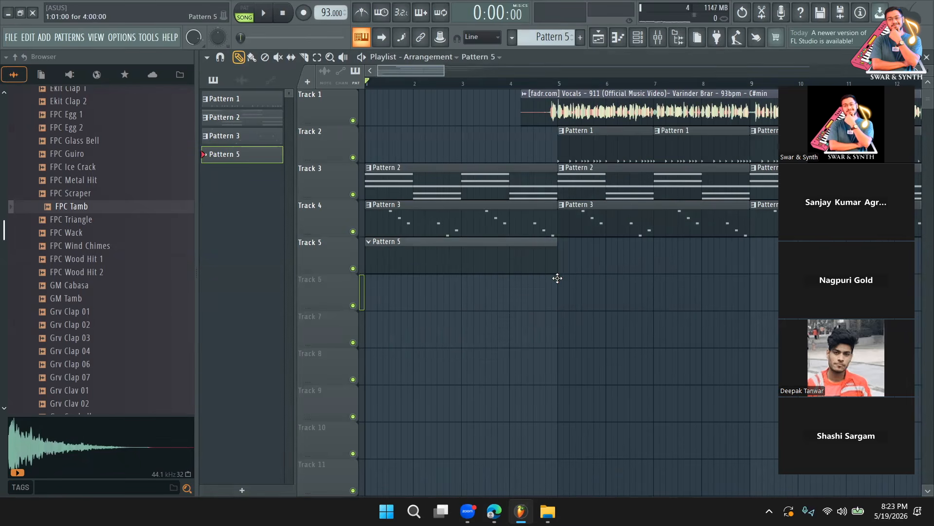
Enter two short C#4 notes at the start of bar 1 in Pattern 5's piano roll, with snap set to 1/4 step
{"action": "double_click", "coordinate": [409, 267]}
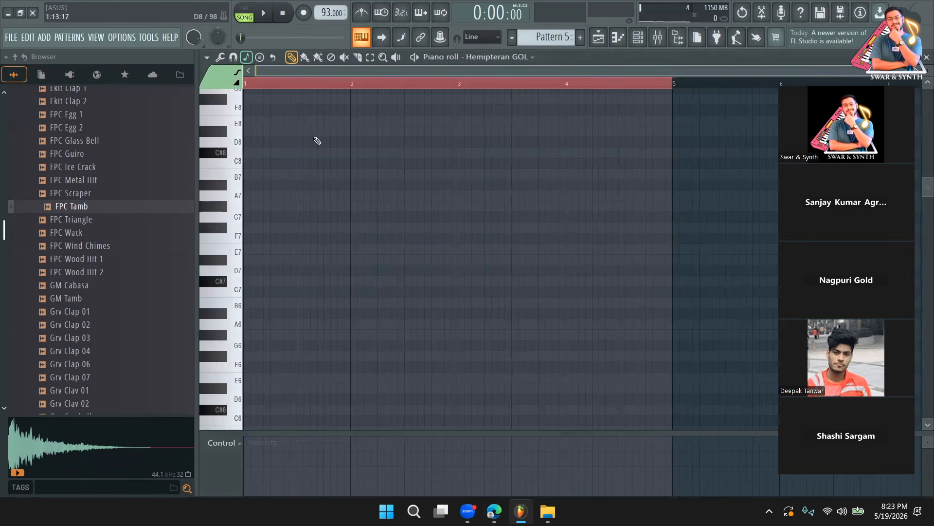
{"action": "scroll", "coordinate": [248, 271], "scroll_direction": "down", "scroll_amount": 3}
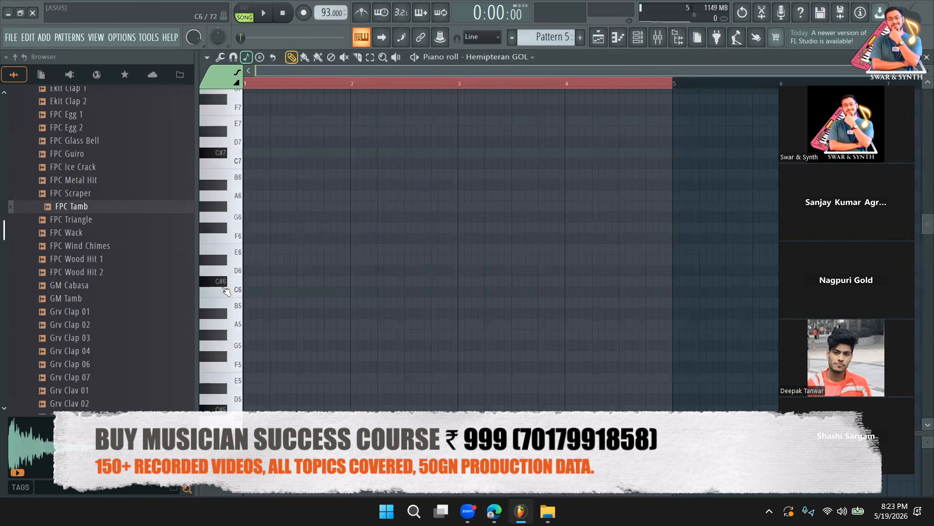
{"action": "scroll", "coordinate": [226, 281], "scroll_direction": "down", "scroll_amount": 4}
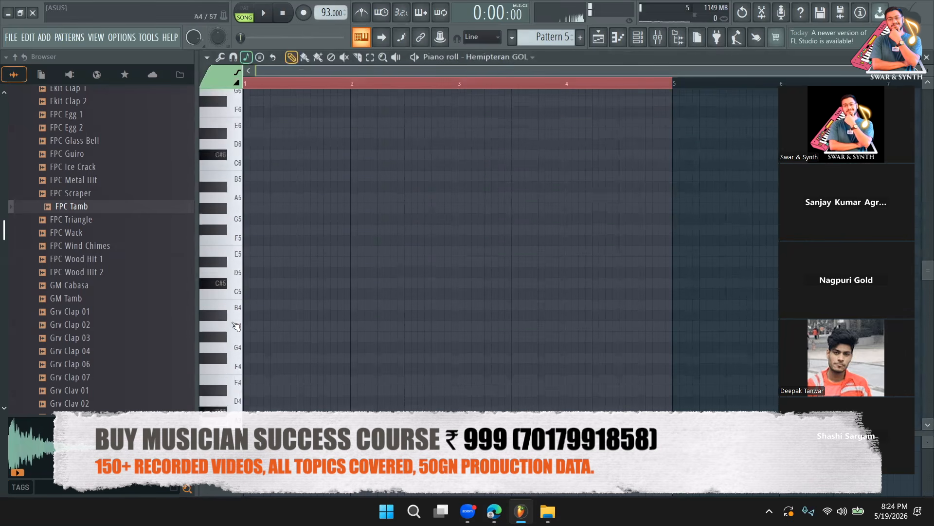
{"action": "scroll", "coordinate": [231, 380], "scroll_direction": "down", "scroll_amount": 3}
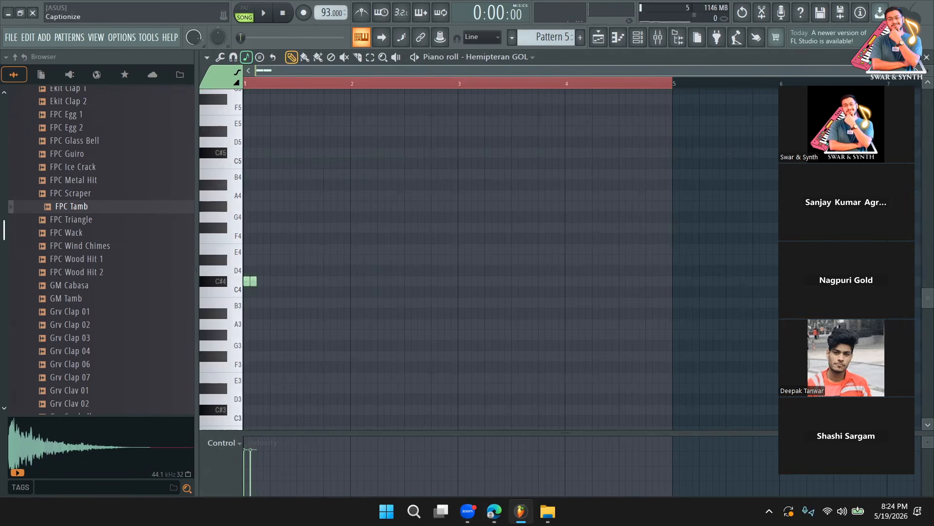
{"action": "scroll", "coordinate": [392, 230], "scroll_direction": "up", "scroll_amount": 3}
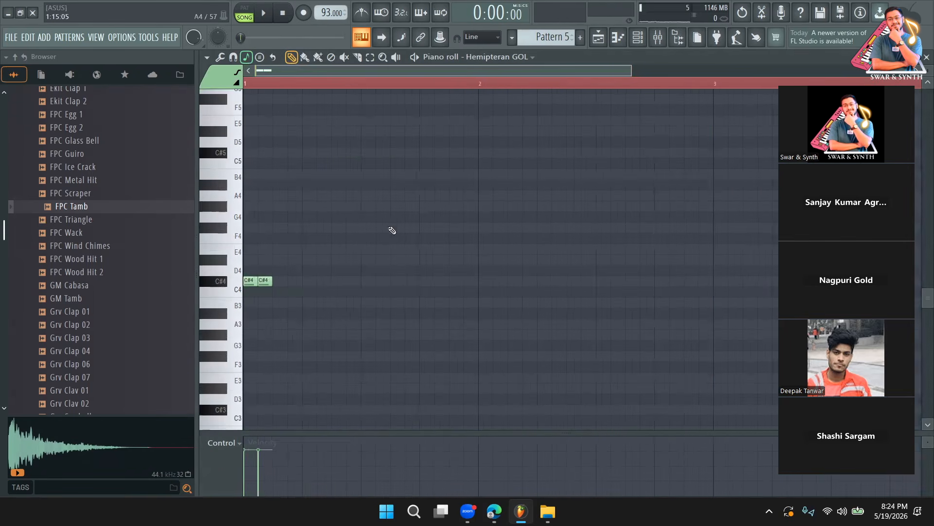
{"action": "left_click", "coordinate": [483, 41]}
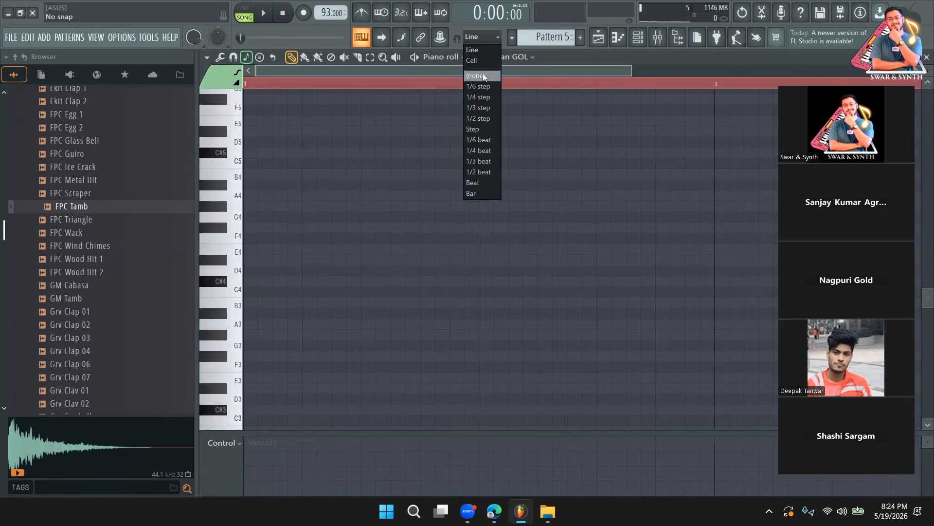
{"action": "left_click", "coordinate": [487, 98]}
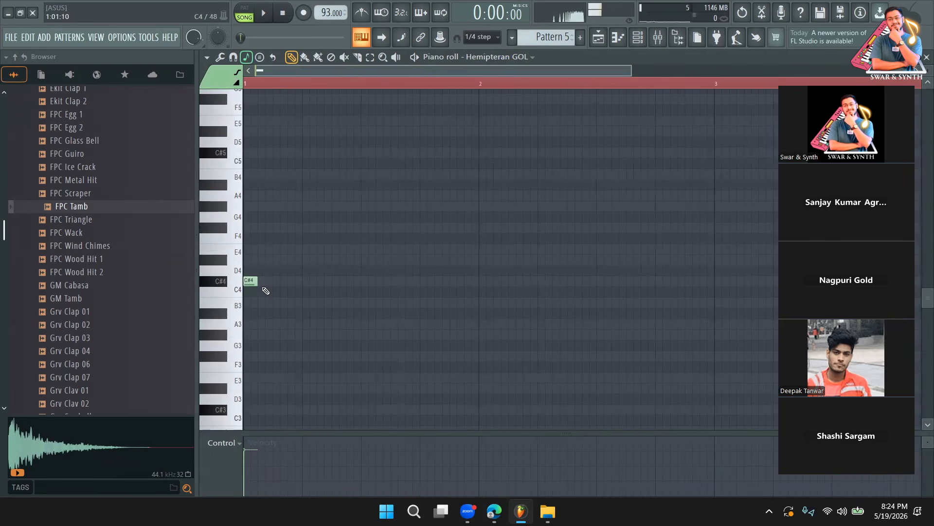
{"action": "left_click_drag", "start_coordinate": [254, 286], "coordinate": [248, 286]}
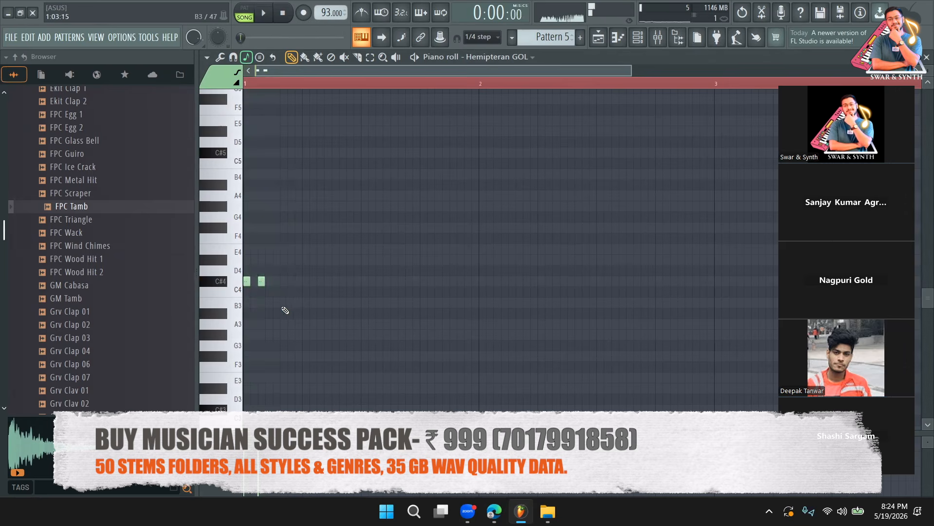
Add a short B3 note after the C#4 pair, followed by a short A3 note, and play them back
{"action": "left_click", "coordinate": [306, 302]}
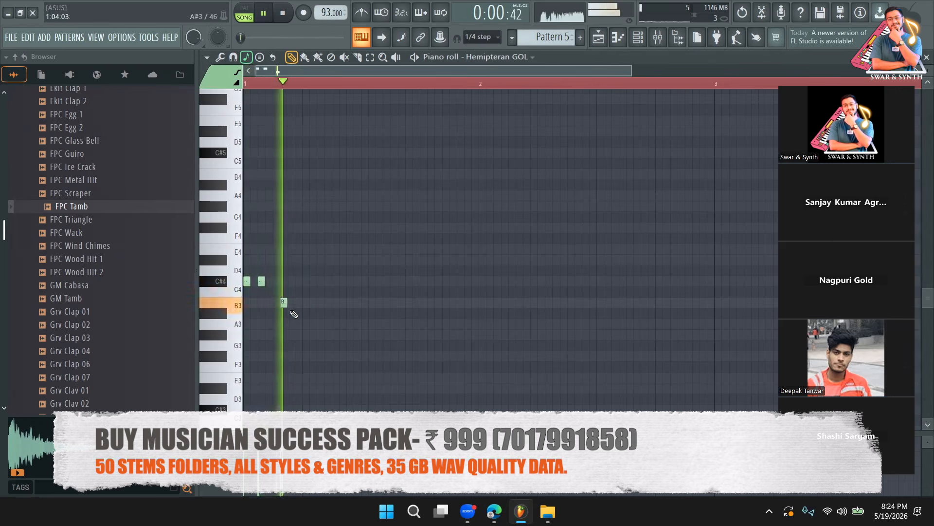
{"action": "left_click", "coordinate": [296, 303]}
{"action": "left_click_drag", "start_coordinate": [297, 307], "coordinate": [290, 302]}
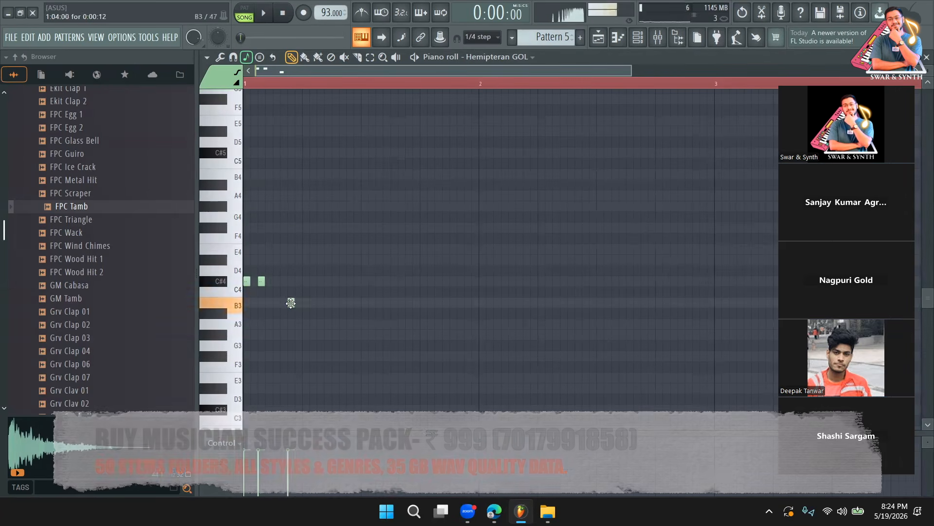
{"action": "left_click", "coordinate": [305, 324]}
{"action": "key", "text": "space"}
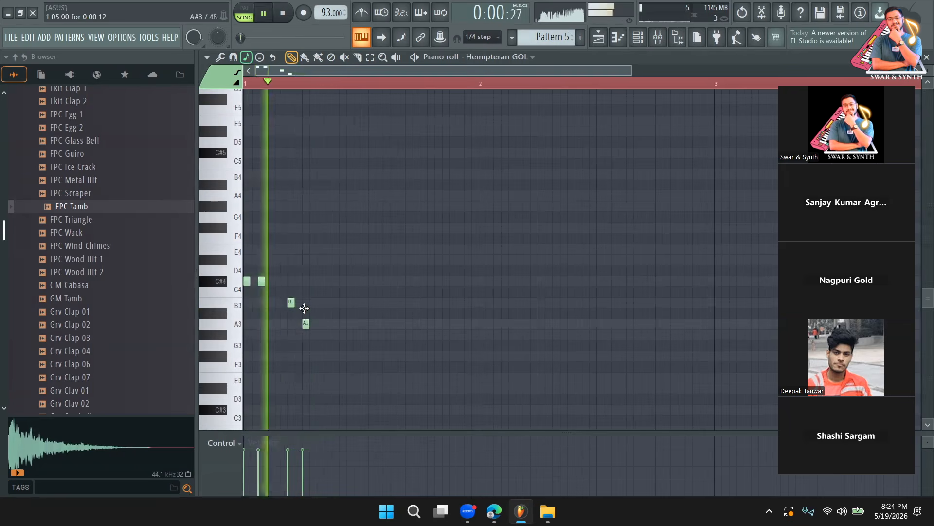
Complete the bar 1 riff with a second B3 in place of the A3 and two short C#4 notes, checking by playback
{"action": "left_click_drag", "start_coordinate": [306, 324], "coordinate": [334, 284]}
{"action": "key", "text": "space"}
{"action": "key", "text": "space"}
{"action": "left_click", "coordinate": [326, 285]}
{"action": "key", "text": "space"}
{"action": "key", "text": "space"}
{"action": "left_click", "coordinate": [349, 282]}
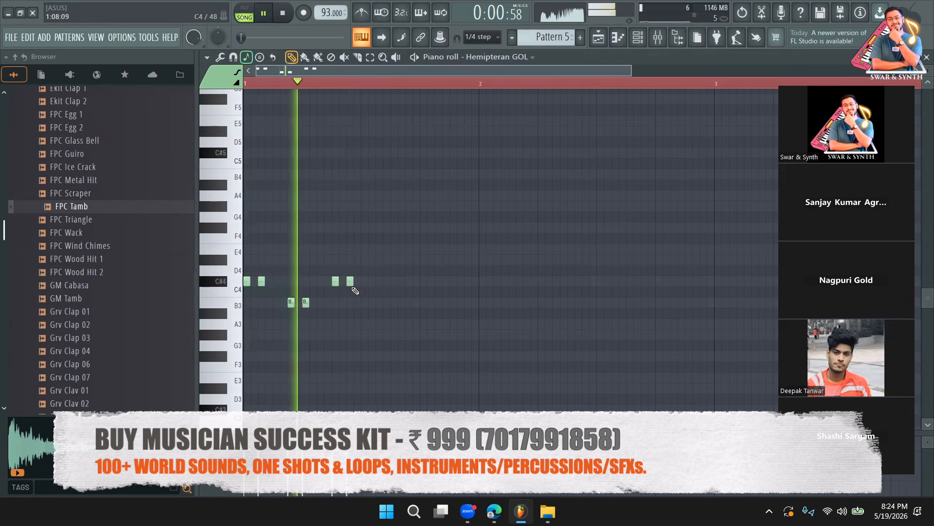
{"action": "key", "text": "space"}
Duplicate the whole bar 1 riff into bar 2 and listen to both bars
{"action": "key", "text": "ctrl+a"}
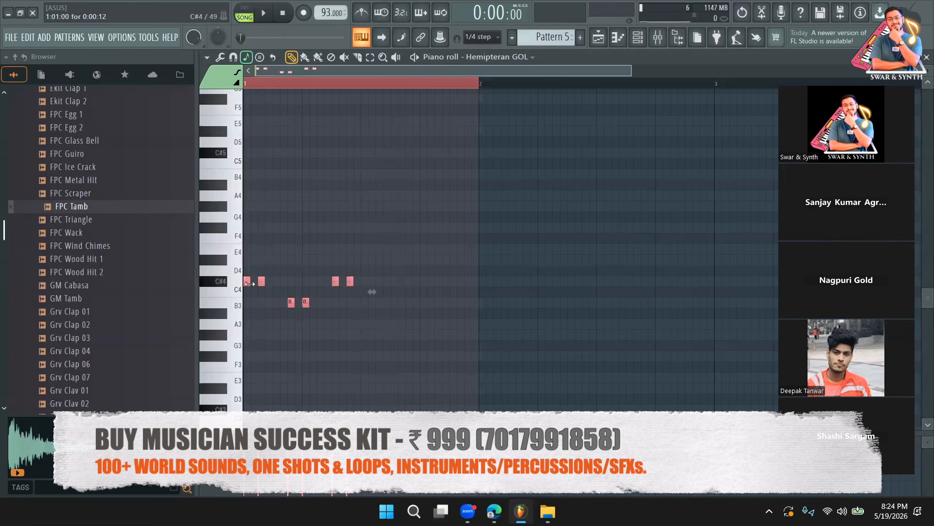
{"action": "key", "text": "space"}
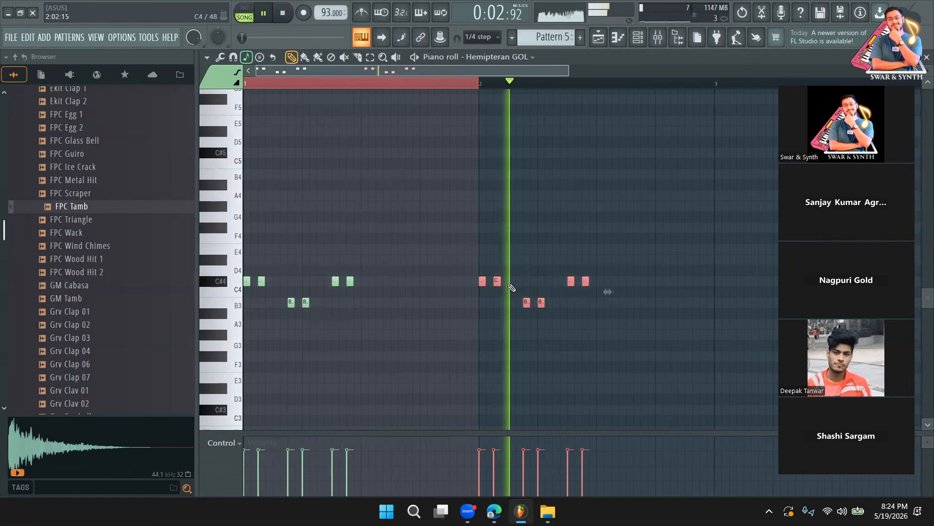
{"action": "left_click_drag", "start_coordinate": [565, 71], "coordinate": [703, 71]}
{"action": "key", "text": "space"}
Copy the riff into bar 3 lowered to B3 and A3, and into bar 4 raised back to C#4 and B3
{"action": "left_click_drag", "start_coordinate": [408, 283], "coordinate": [572, 303]}
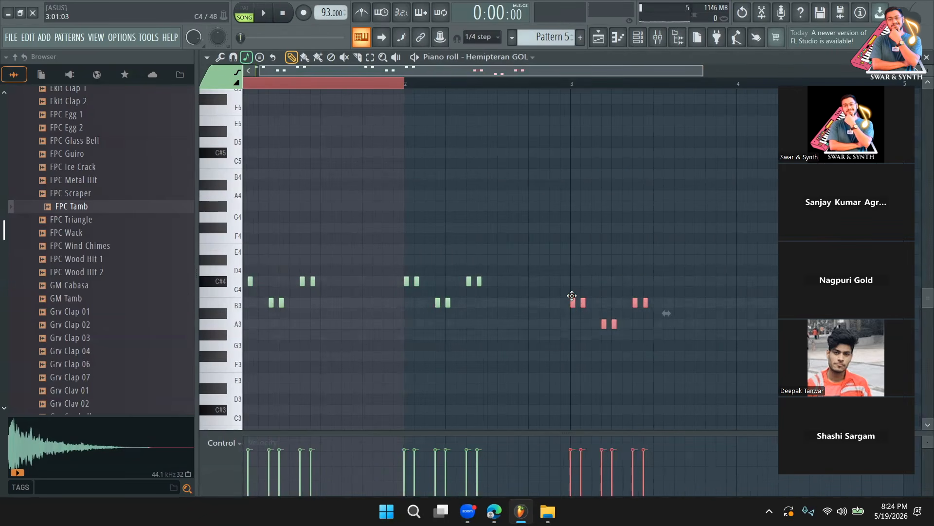
{"action": "key", "text": "space"}
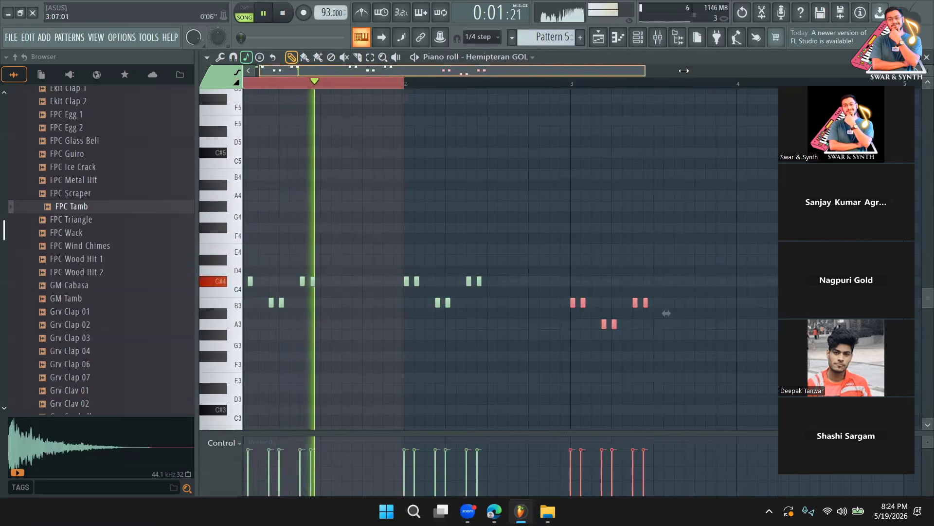
{"action": "left_click_drag", "start_coordinate": [637, 71], "coordinate": [772, 71]}
{"action": "left_click_drag", "start_coordinate": [488, 304], "coordinate": [609, 274]}
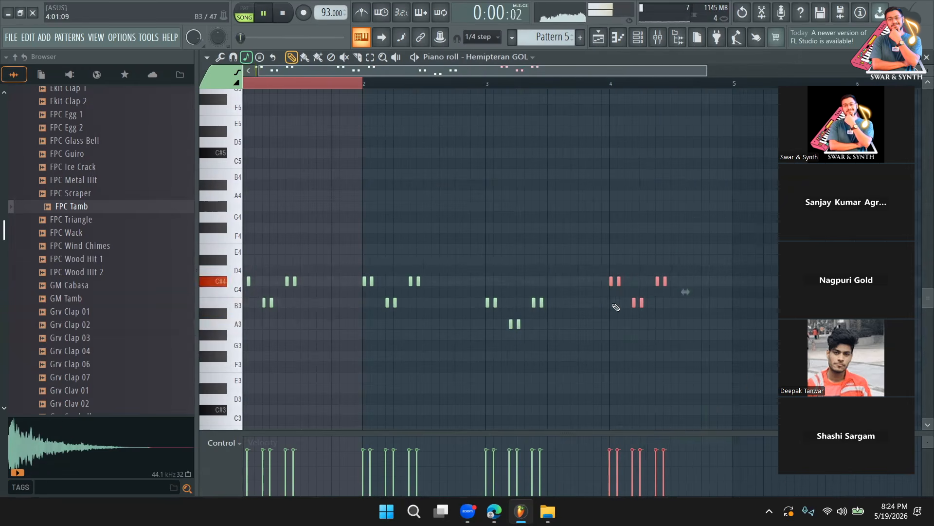
Select the bar 3 riff notes, transpose them up to C#4 and B3, and deselect them
{"action": "left_click_drag", "start_coordinate": [594, 372], "coordinate": [477, 272]}
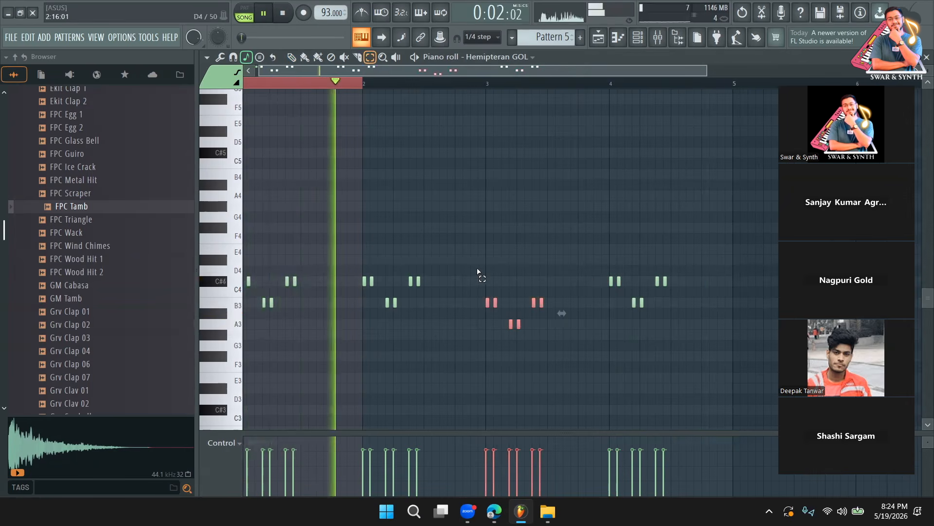
{"action": "left_click_drag", "start_coordinate": [488, 303], "coordinate": [488, 267]}
{"action": "left_click", "coordinate": [546, 225], "text": "ctrl"}
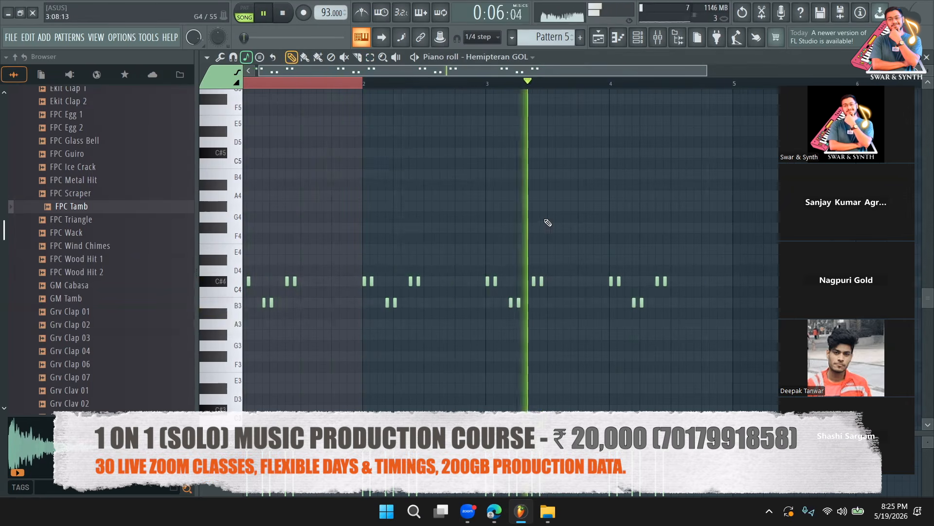
Return to the playlist, set the snap to Cell, and stop playback
{"action": "left_click", "coordinate": [639, 39]}
{"action": "left_click", "coordinate": [602, 43]}
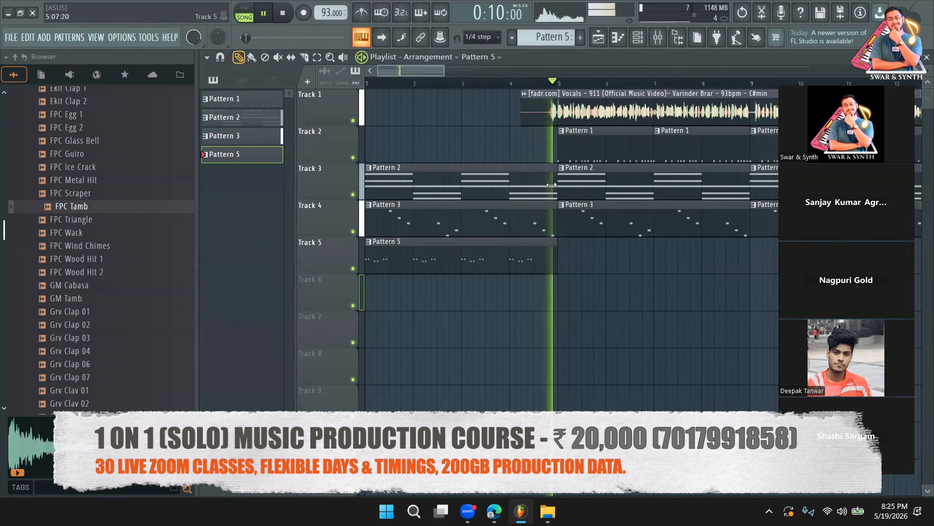
{"action": "left_click", "coordinate": [482, 37]}
{"action": "left_click", "coordinate": [488, 66]}
{"action": "key", "text": "space"}
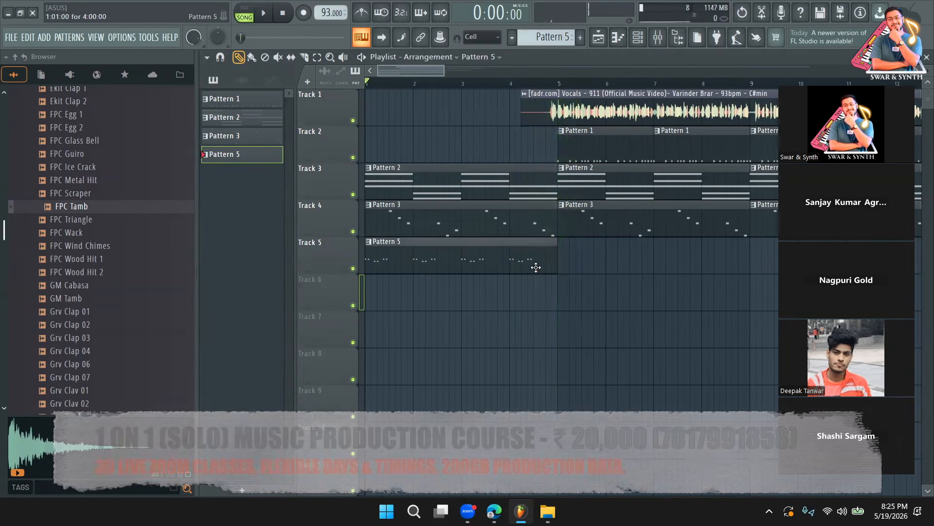
Place a second Pattern 5 clip at bar 5 on Track 5, play it, and set the Hemipteran GOL channel volume to 45%
{"action": "left_click", "coordinate": [570, 252]}
{"action": "left_click", "coordinate": [544, 87]}
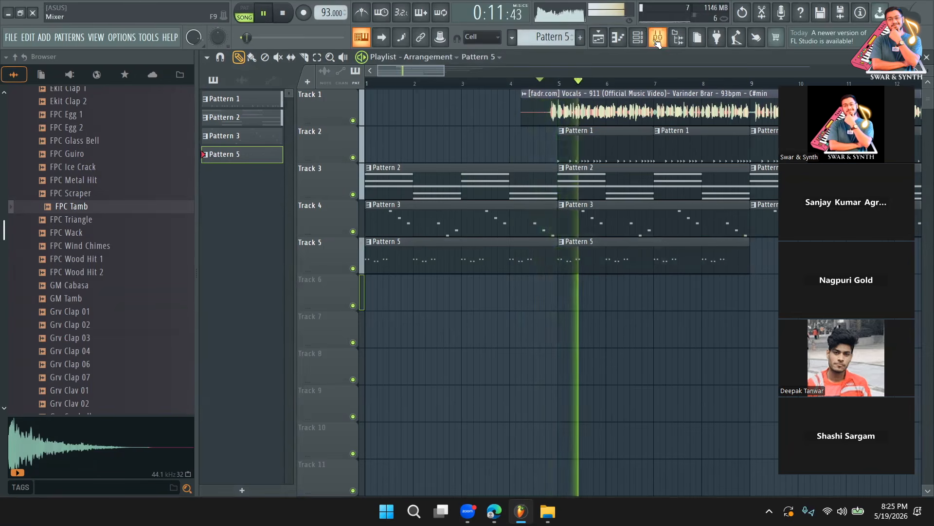
{"action": "left_click", "coordinate": [638, 37]}
{"action": "left_click_drag", "start_coordinate": [231, 271], "coordinate": [231, 276]}
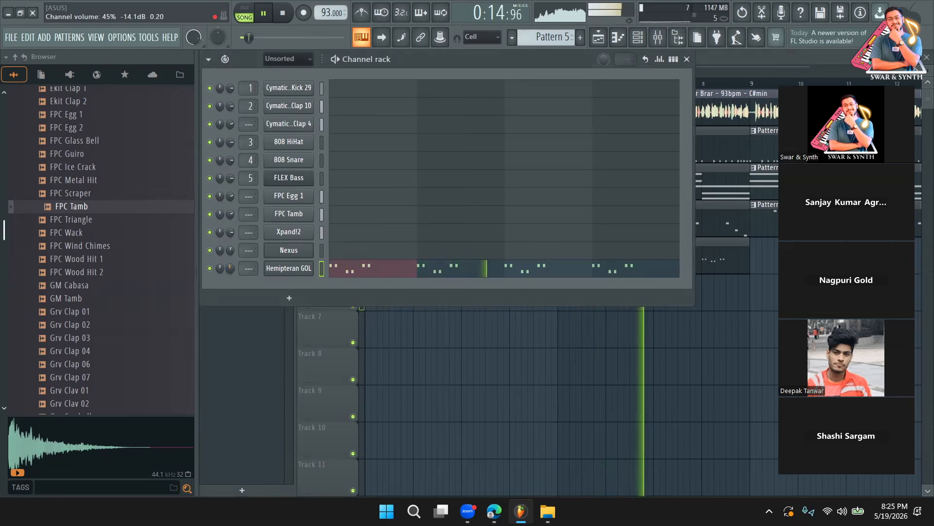
{"action": "left_click", "coordinate": [253, 333]}
Extend Tracks 4 and 5 with Pattern 3 and Pattern 5 clips up to bar 17, and stop playback
{"action": "double_click", "coordinate": [541, 106]}
{"action": "right_click", "coordinate": [515, 186]}
{"action": "left_click", "coordinate": [528, 191]}
{"action": "left_click_drag", "start_coordinate": [444, 71], "coordinate": [580, 88]}
{"action": "left_click", "coordinate": [469, 250]}
{"action": "left_click_drag", "start_coordinate": [528, 261], "coordinate": [493, 252]}
{"action": "left_click", "coordinate": [545, 221]}
{"action": "left_click", "coordinate": [550, 204]}
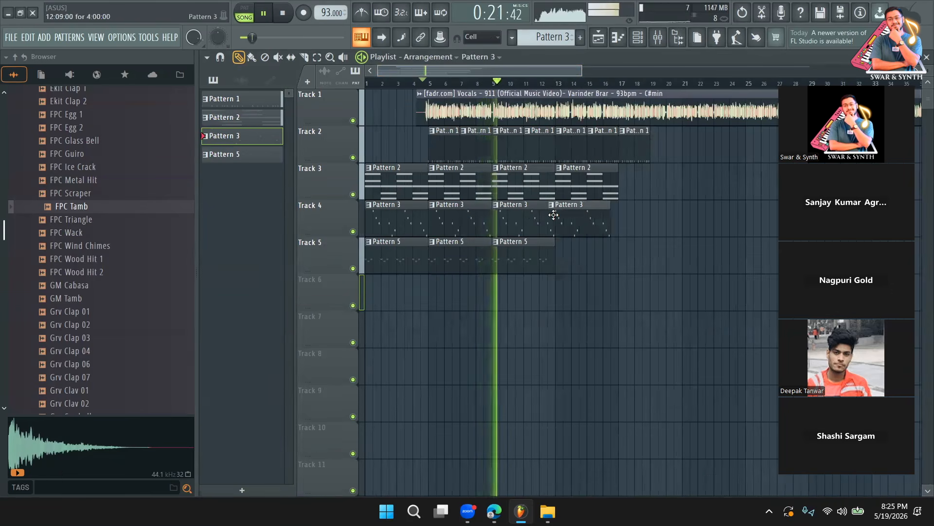
{"action": "left_click", "coordinate": [538, 254]}
{"action": "left_click", "coordinate": [571, 261]}
{"action": "left_click_drag", "start_coordinate": [572, 260], "coordinate": [556, 260]}
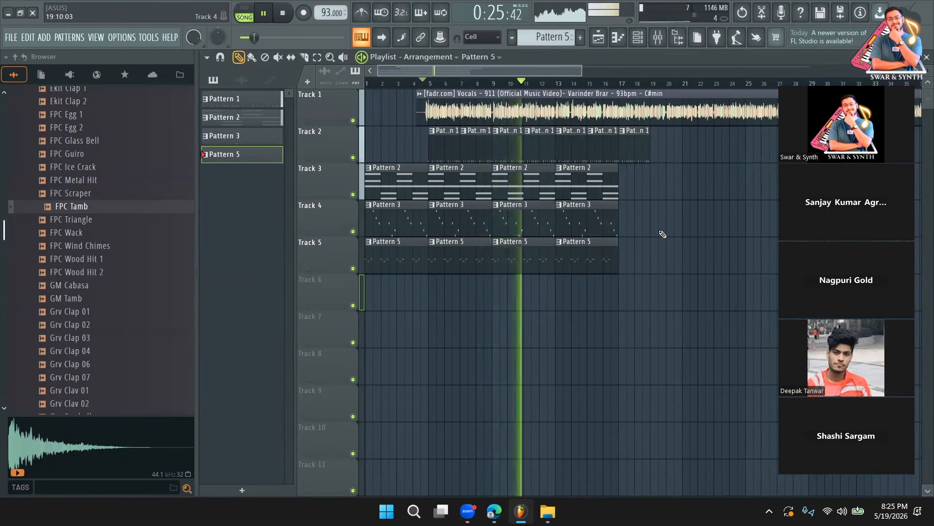
{"action": "key", "text": "space"}
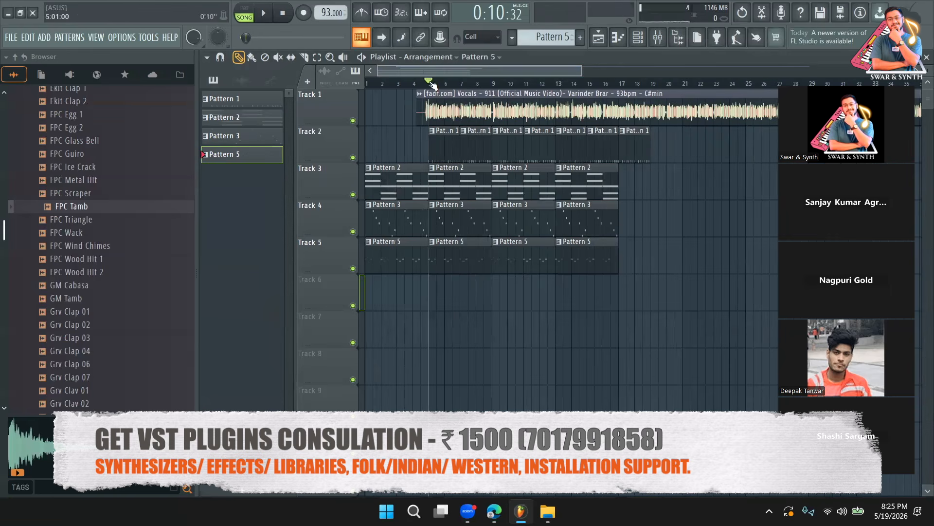
Solo Track 2 and play it from bar 5, and unmute Track 3 to hear both together
{"action": "left_click", "coordinate": [352, 158], "text": "ctrl"}
{"action": "key", "text": "space"}
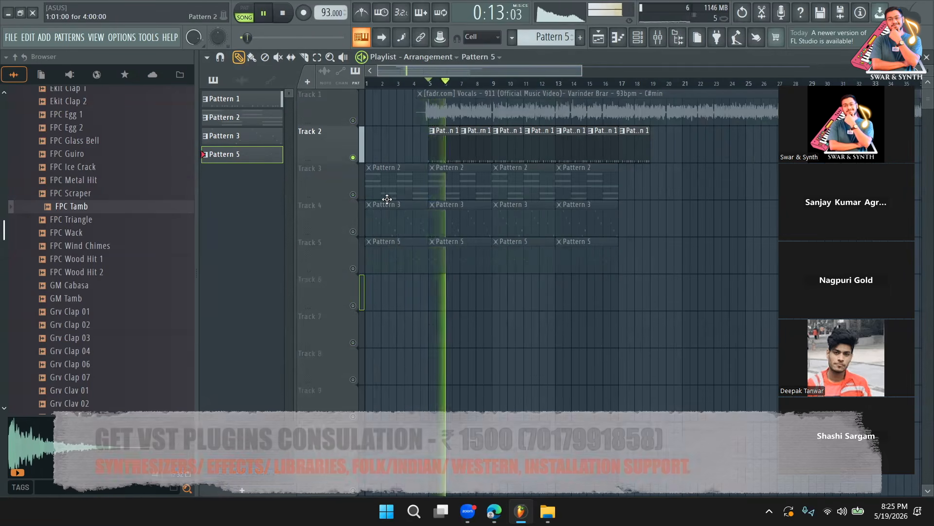
{"action": "key", "text": "space"}
{"action": "right_click", "coordinate": [349, 163]}
{"action": "left_click", "coordinate": [348, 188]}
{"action": "left_click", "coordinate": [352, 195]}
{"action": "key", "text": "space"}
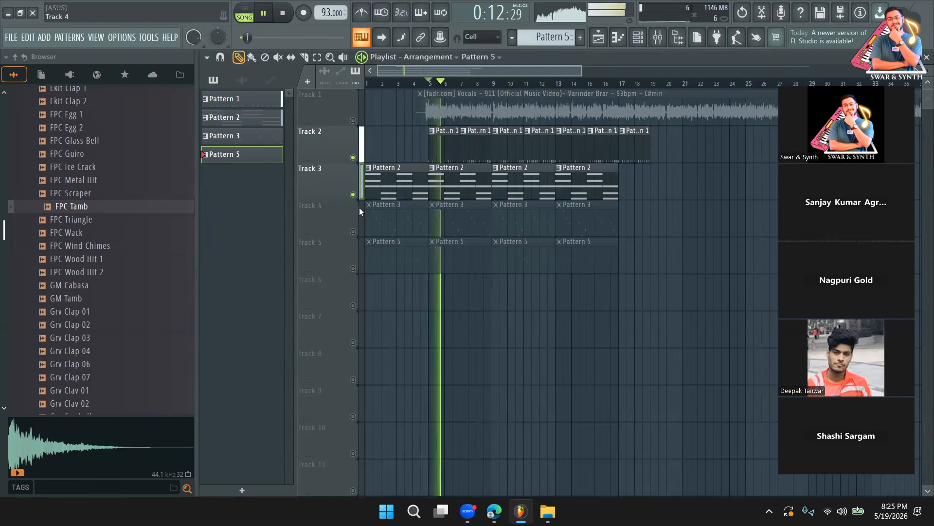
Unmute Tracks 4 and 5 to hear them with the drums and chords, and restore all tracks
{"action": "key", "text": "space"}
{"action": "left_click", "coordinate": [353, 231]}
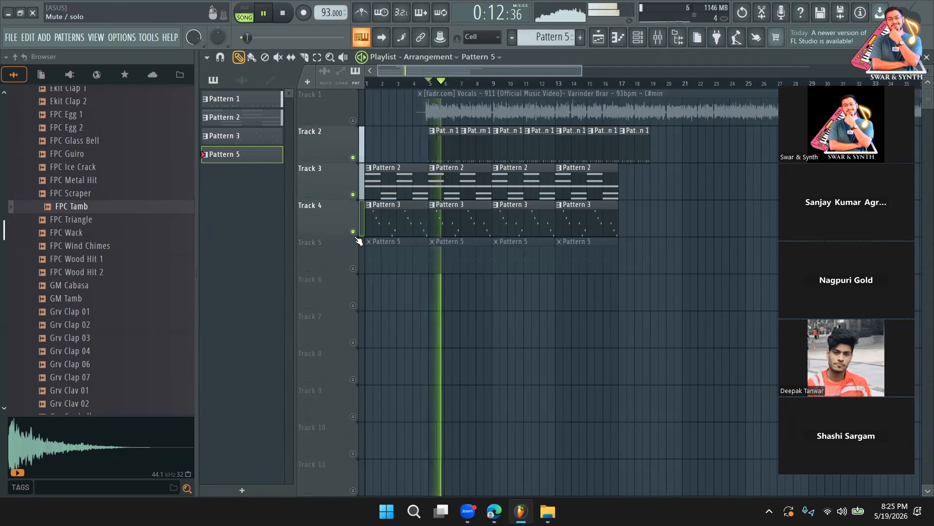
{"action": "left_click", "coordinate": [353, 268]}
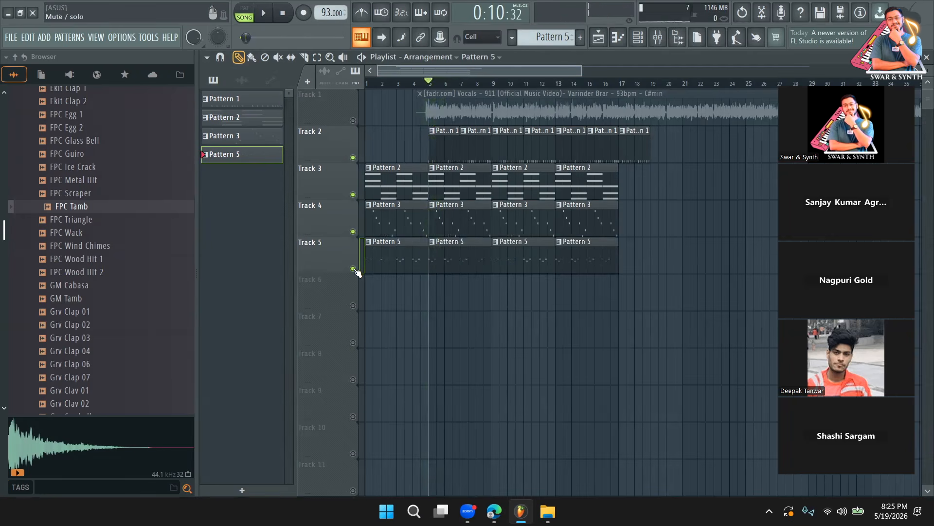
{"action": "key", "text": "space"}
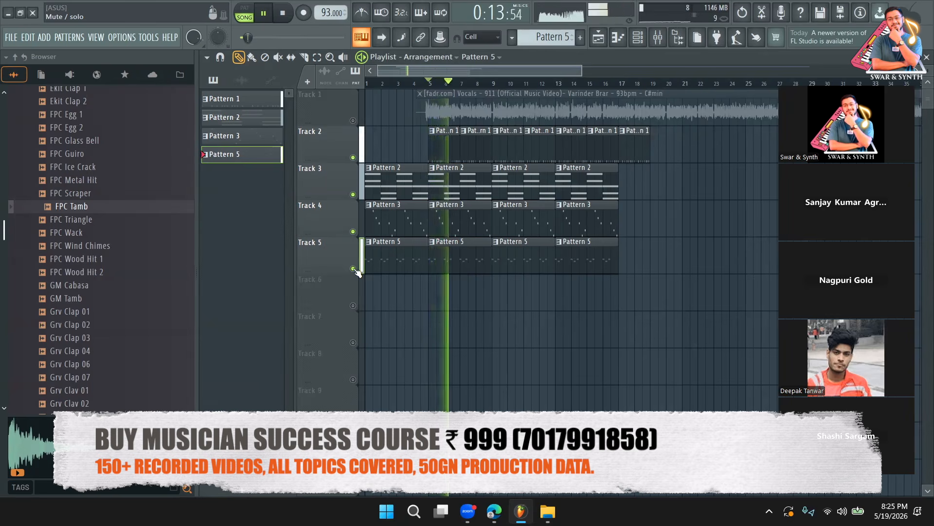
{"action": "right_click", "coordinate": [354, 269]}
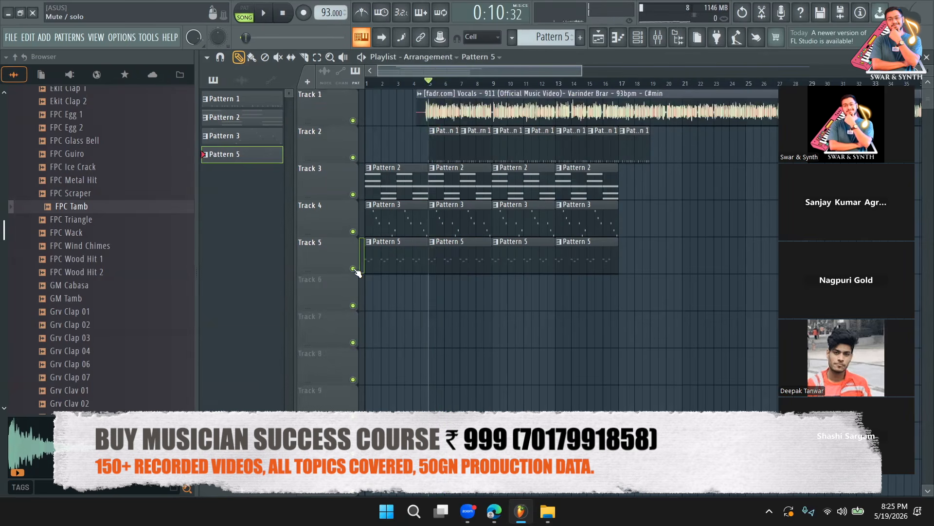
Lower the Hemipteran GOL channel volume to 35% during playback and remove the Pattern 1 clip at bar 17
{"action": "key", "text": "space"}
{"action": "left_click", "coordinate": [637, 37]}
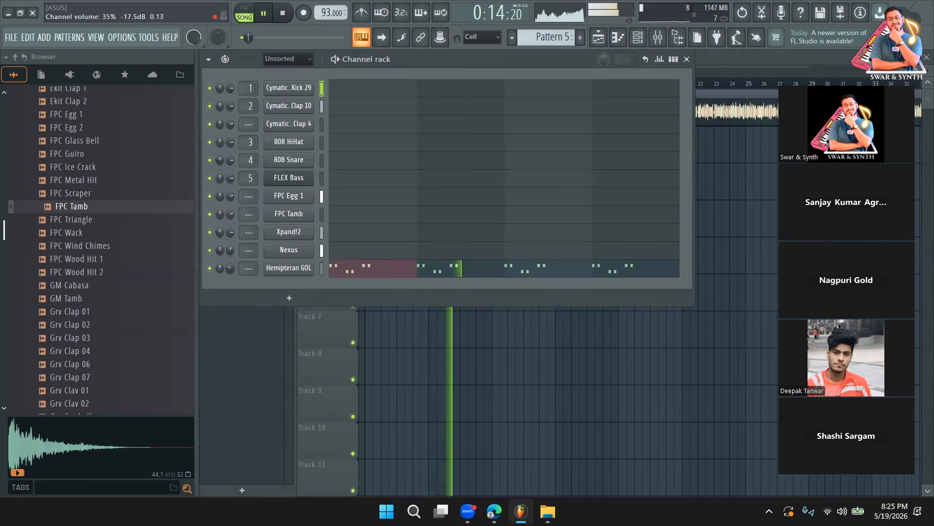
{"action": "left_click", "coordinate": [240, 307]}
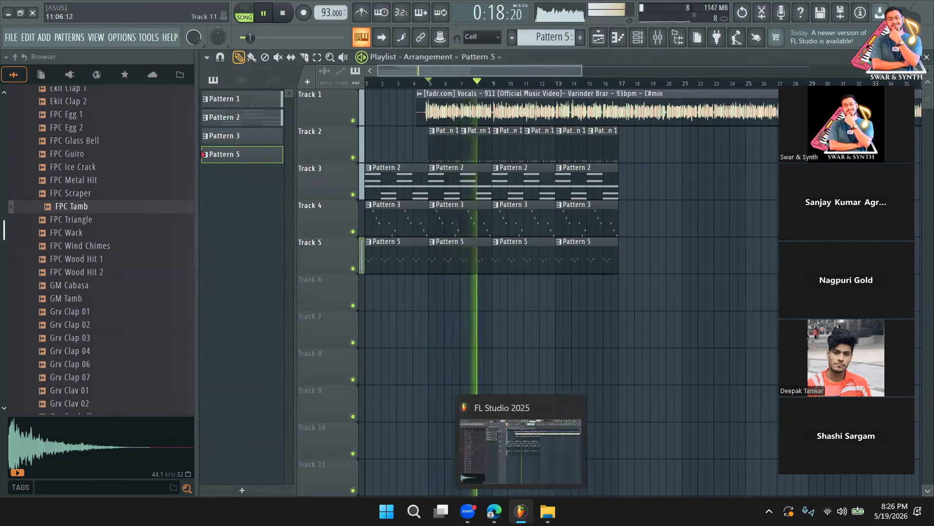
{"action": "key", "text": "space"}
Switch to the browser, listen to an early passage of the 911 music video, pause it, and return to FL Studio
{"action": "left_click", "coordinate": [494, 511]}
{"action": "left_click", "coordinate": [124, 402]}
{"action": "left_click", "coordinate": [297, 275]}
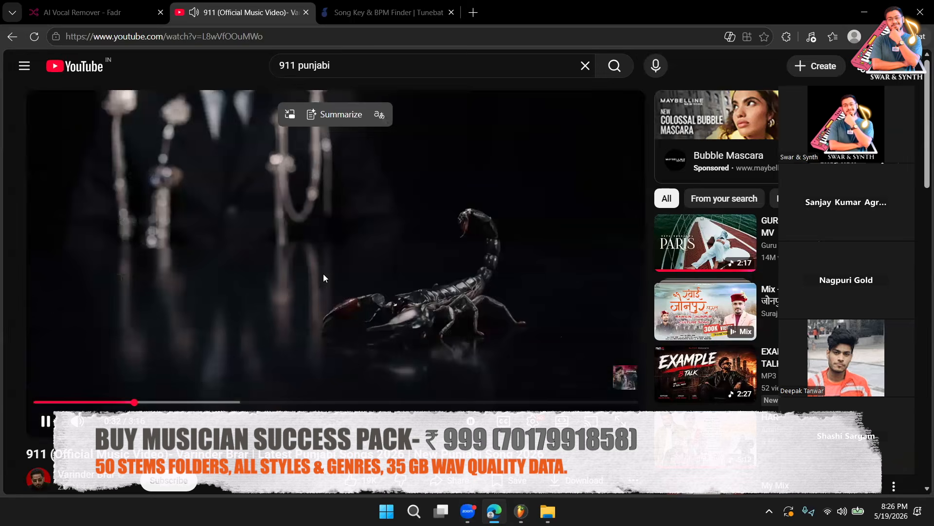
{"action": "left_click", "coordinate": [323, 274]}
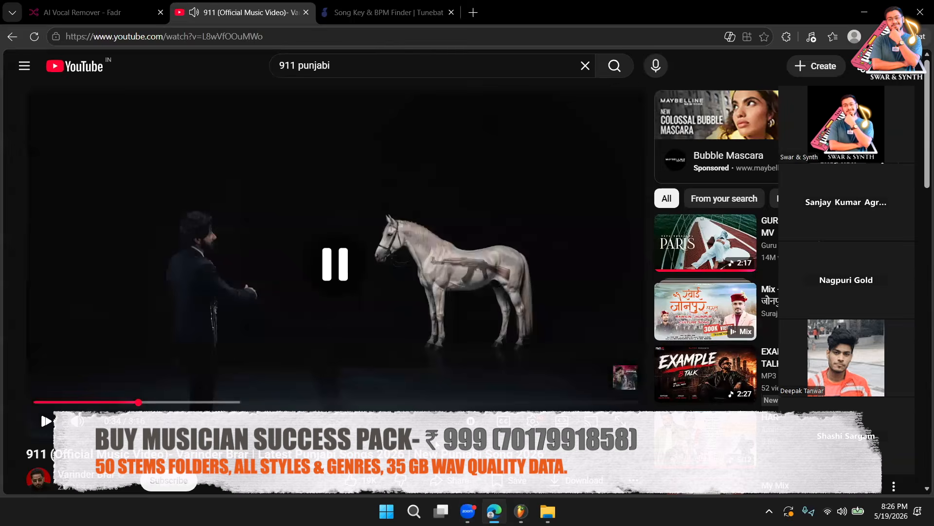
{"action": "left_click", "coordinate": [519, 509]}
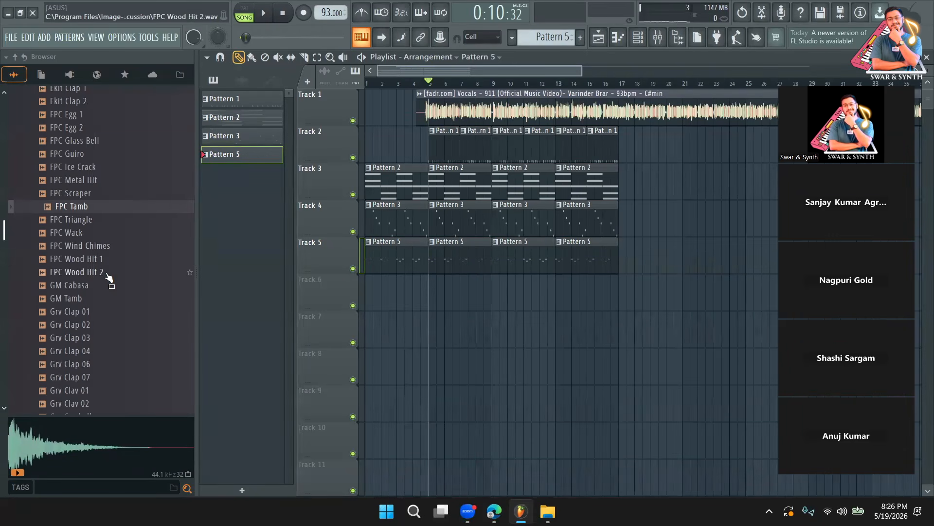
Collapse the expanded Packs folders in the sample browser and return to the top of its folder list
{"action": "scroll", "coordinate": [108, 275], "scroll_direction": "up", "scroll_amount": 15}
{"action": "left_click", "coordinate": [90, 194]}
{"action": "left_click", "coordinate": [91, 194]}
{"action": "left_click", "coordinate": [91, 195]}
{"action": "left_click", "coordinate": [84, 111]}
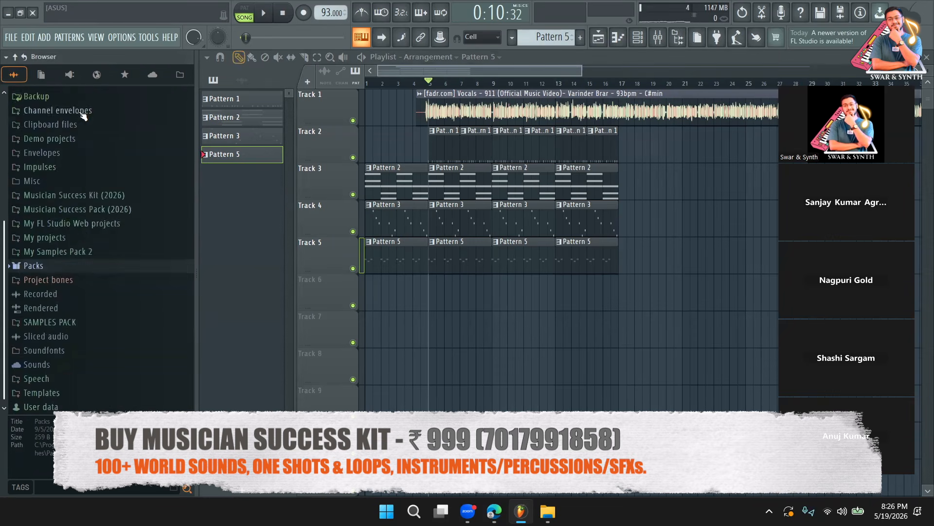
{"action": "scroll", "coordinate": [70, 281], "scroll_direction": "up", "scroll_amount": 3}
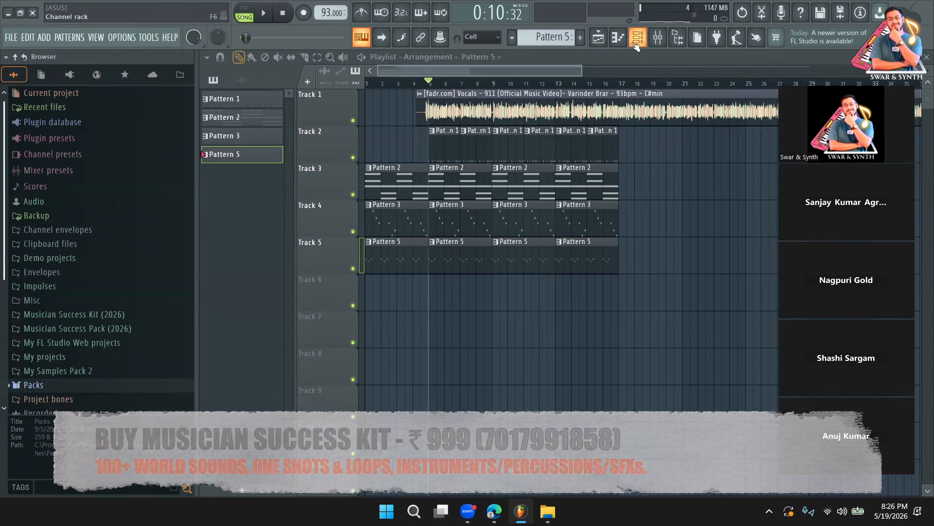
Open the channel rack, show its interactive step sequencer overview, and listen to the arrangement
{"action": "left_click", "coordinate": [637, 38]}
{"action": "key", "text": "space"}
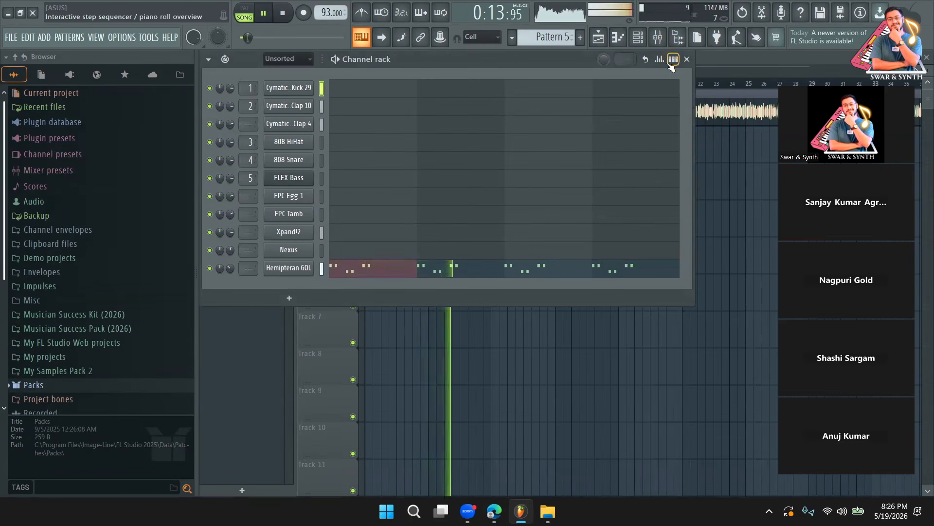
{"action": "left_click", "coordinate": [673, 59]}
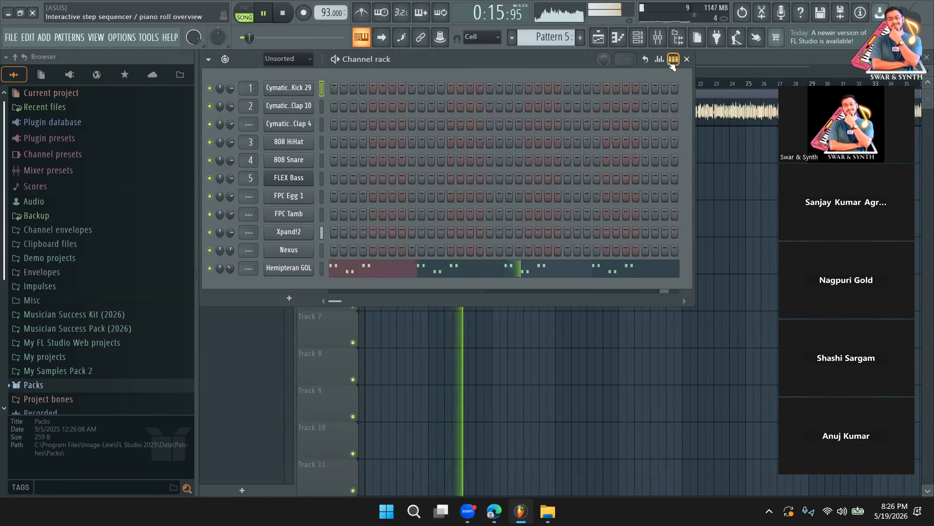
{"action": "key", "text": "space"}
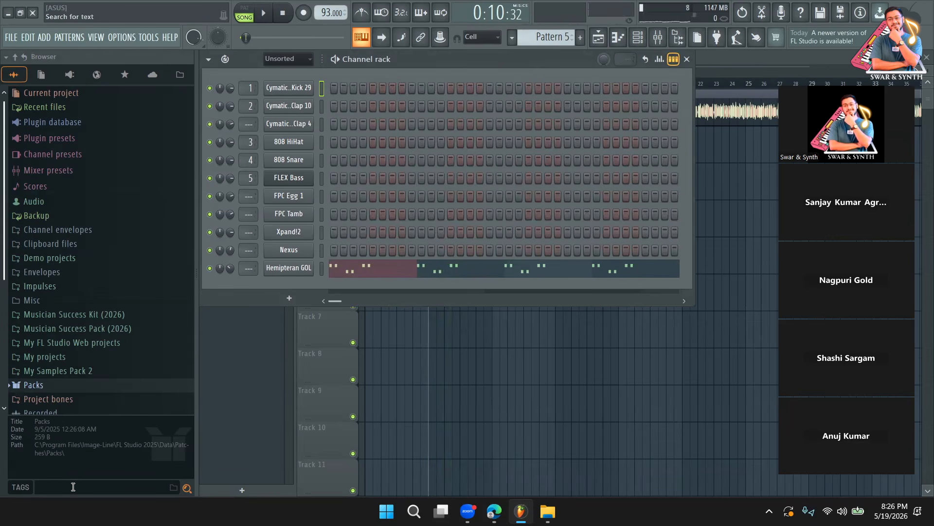
Search the sample browser for 808 and expand the 808 One Shots folder
{"action": "left_click", "coordinate": [73, 487]}
{"action": "type", "text": "808"}
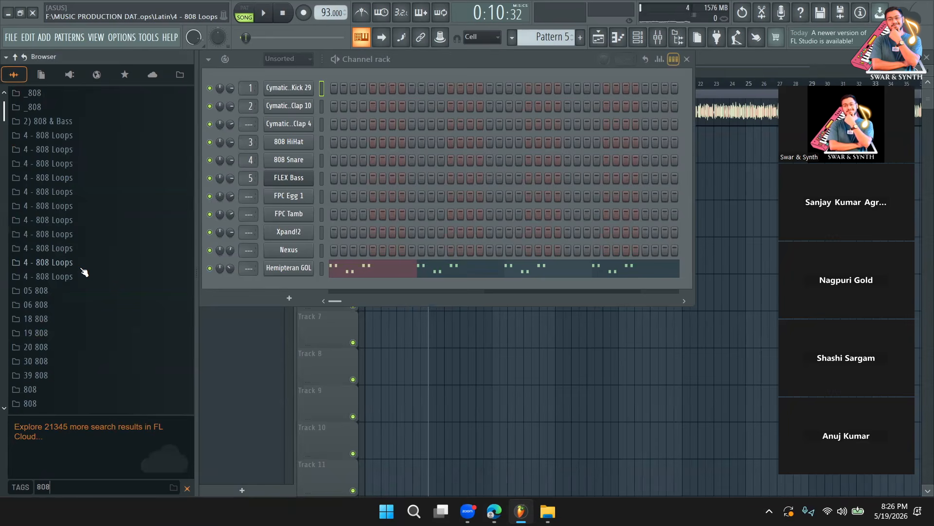
{"action": "scroll", "coordinate": [82, 297], "scroll_direction": "down", "scroll_amount": 10}
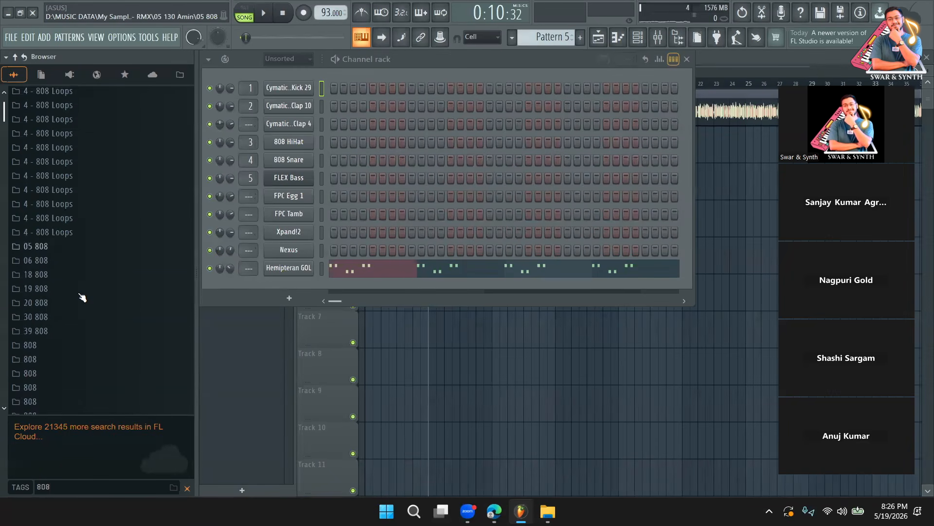
{"action": "scroll", "coordinate": [81, 297], "scroll_direction": "down", "scroll_amount": 1}
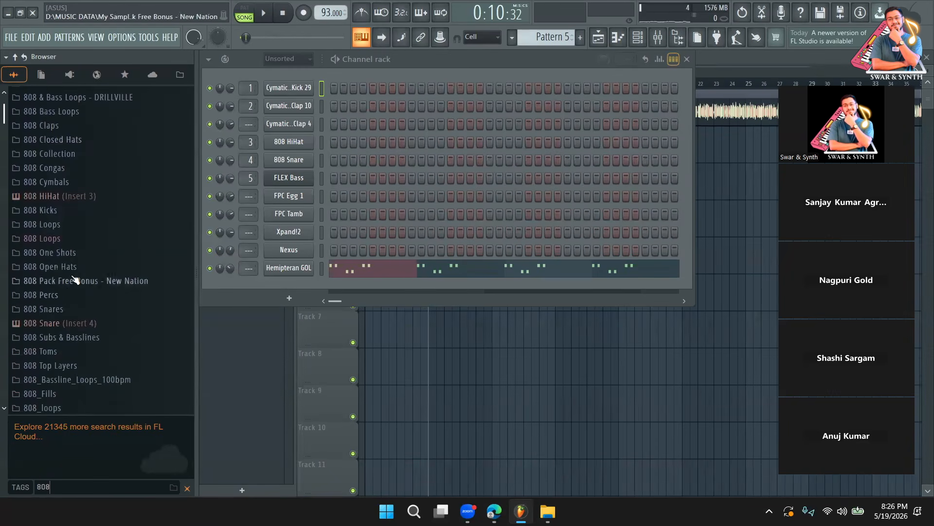
{"action": "left_click", "coordinate": [53, 252]}
Audition the SD_BASSHOLE 808 one-shots and add SD_BASSHOLE_808_oneshot_Captain_F# as a new channel
{"action": "left_click", "coordinate": [99, 284]}
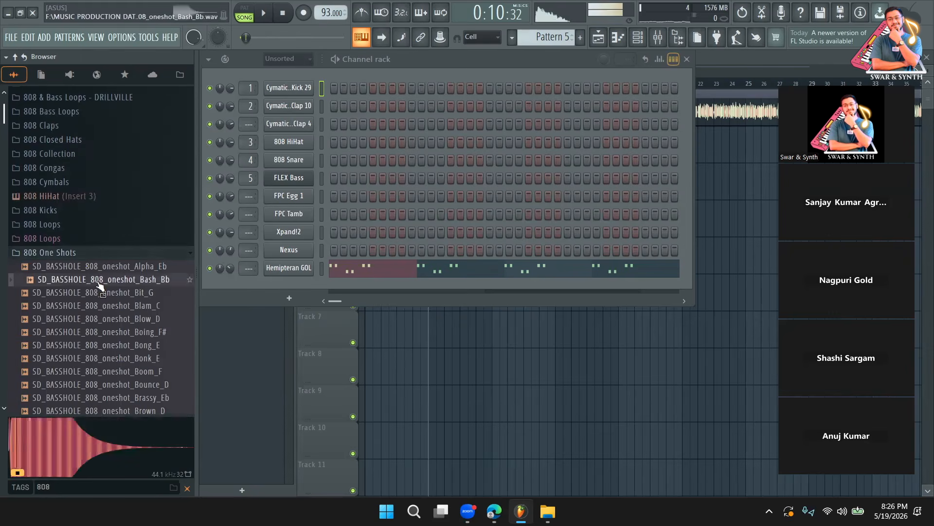
{"action": "left_click", "coordinate": [98, 305]}
{"action": "left_click", "coordinate": [97, 321]}
{"action": "scroll", "coordinate": [98, 322], "scroll_direction": "down", "scroll_amount": 4}
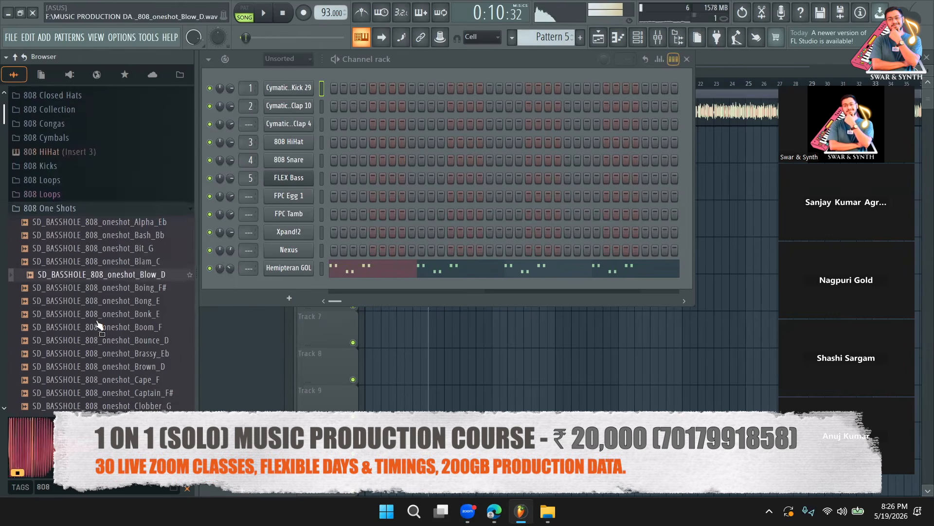
{"action": "left_click", "coordinate": [118, 215]}
{"action": "left_click", "coordinate": [116, 252]}
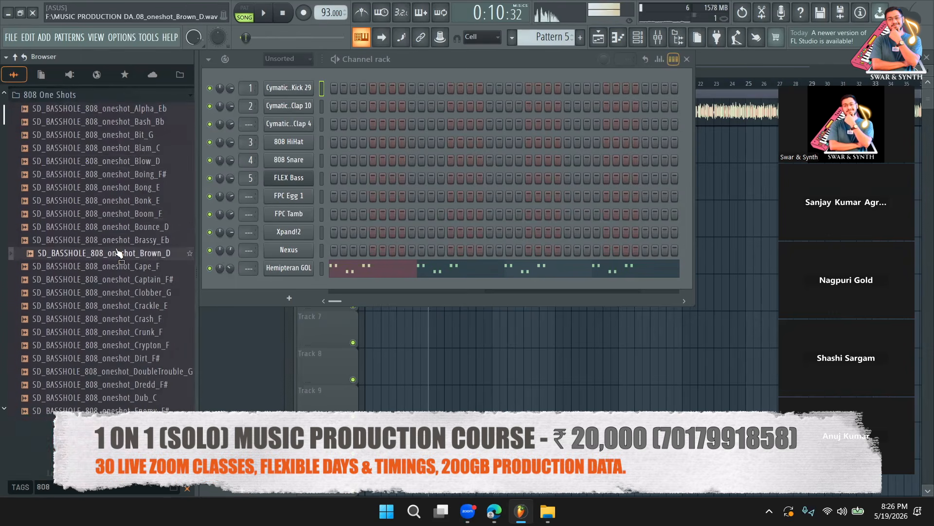
{"action": "left_click", "coordinate": [117, 279]}
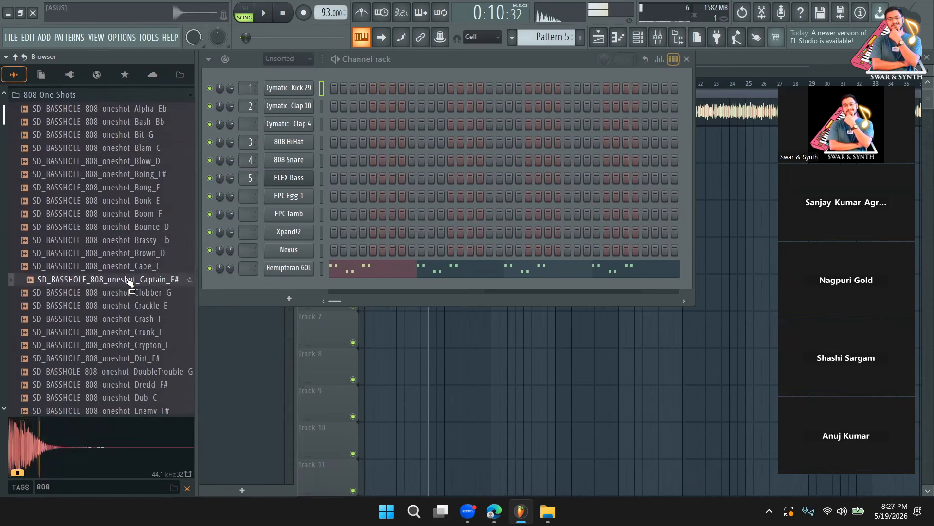
{"action": "left_click_drag", "start_coordinate": [257, 299], "coordinate": [274, 288]}
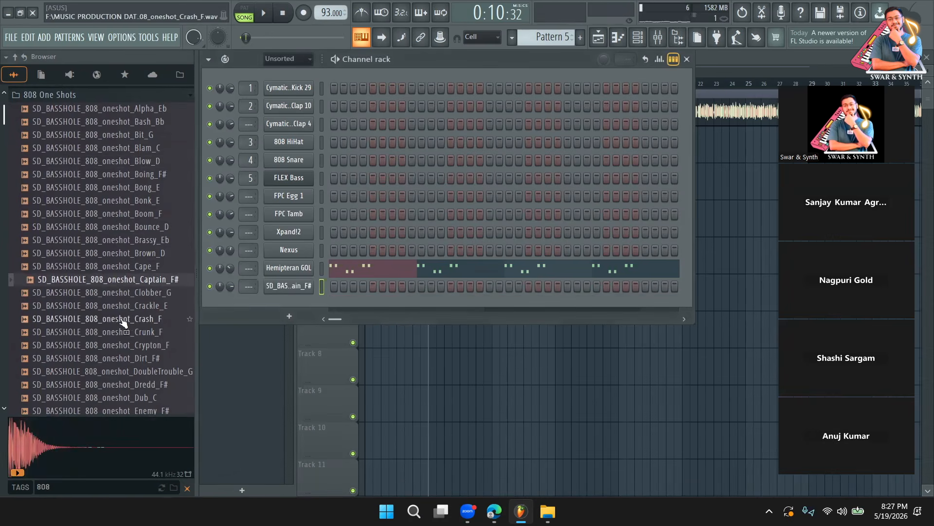
Audition the Dirt_F# and Enemy_F# 808 one-shots, and check the Hemipteran GOL riff's notes in the piano roll
{"action": "left_click", "coordinate": [156, 359]}
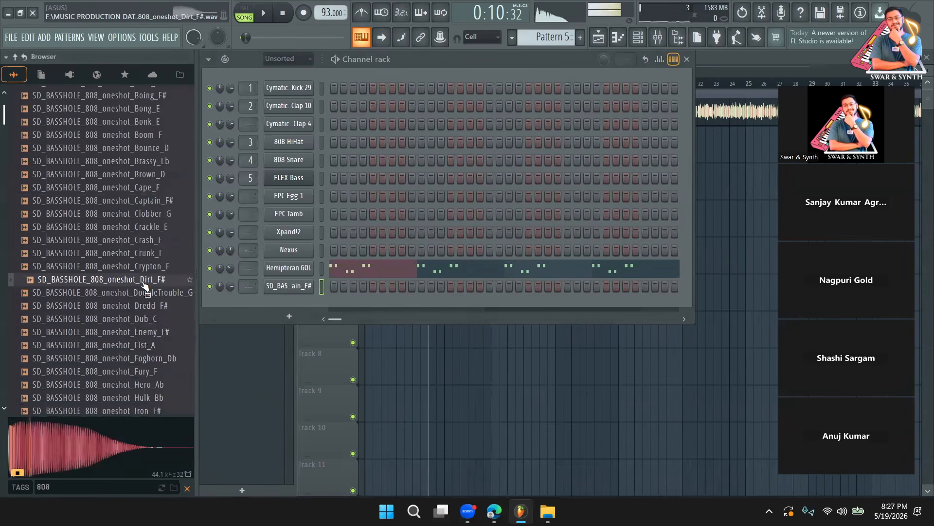
{"action": "right_click", "coordinate": [144, 331]}
{"action": "left_click", "coordinate": [144, 331]}
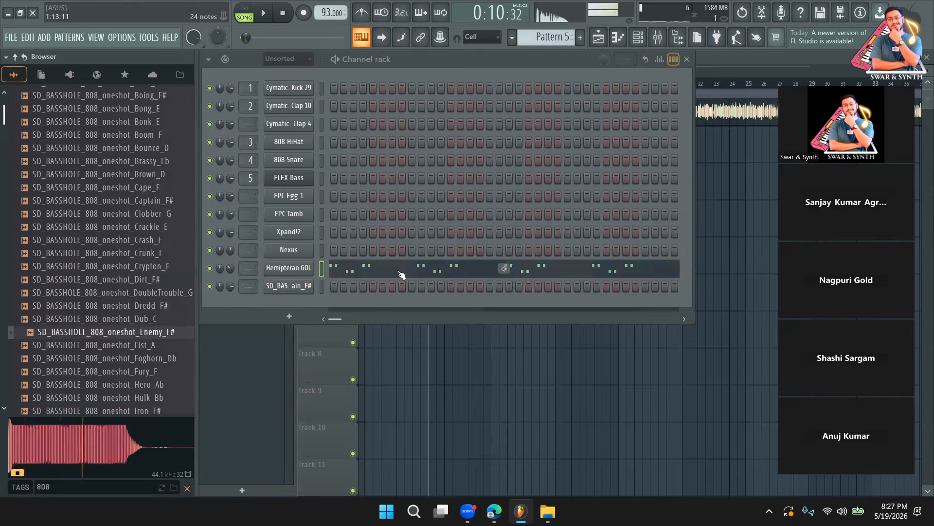
{"action": "left_click", "coordinate": [403, 270]}
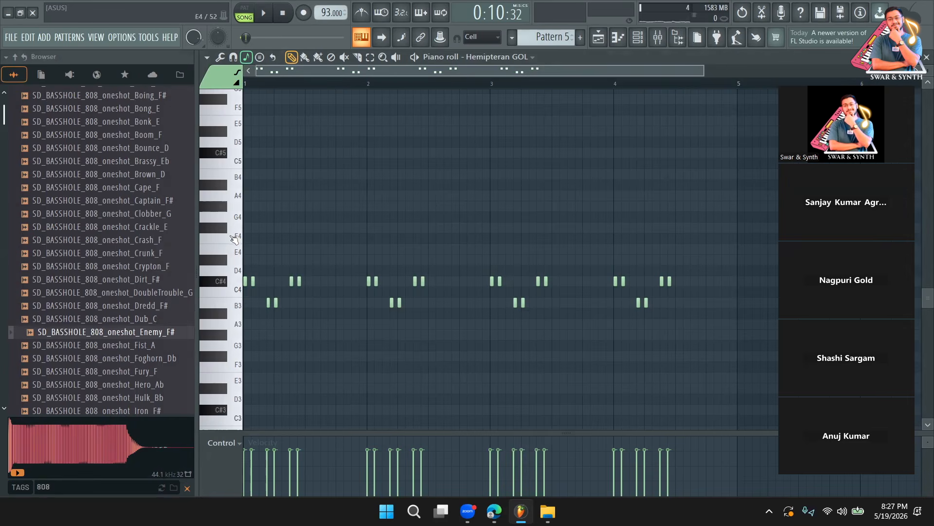
{"action": "left_click", "coordinate": [639, 44]}
Audition further SD_BASSHOLE 808 one-shots down the list, from Enemy_F# through Super_Ab
{"action": "left_click", "coordinate": [149, 336]}
{"action": "scroll", "coordinate": [151, 332], "scroll_direction": "down", "scroll_amount": 4}
{"action": "left_click", "coordinate": [155, 267]}
{"action": "scroll", "coordinate": [156, 267], "scroll_direction": "down", "scroll_amount": 1}
{"action": "left_click", "coordinate": [156, 307]}
{"action": "left_click", "coordinate": [158, 319]}
{"action": "left_click", "coordinate": [160, 333]}
{"action": "left_click", "coordinate": [151, 360]}
{"action": "scroll", "coordinate": [152, 367], "scroll_direction": "down", "scroll_amount": 3}
{"action": "scroll", "coordinate": [151, 367], "scroll_direction": "down", "scroll_amount": 3}
{"action": "left_click", "coordinate": [155, 267]}
{"action": "left_click", "coordinate": [155, 279]}
{"action": "left_click", "coordinate": [156, 293]}
{"action": "left_click", "coordinate": [154, 306]}
{"action": "scroll", "coordinate": [156, 316], "scroll_direction": "down", "scroll_amount": 2}
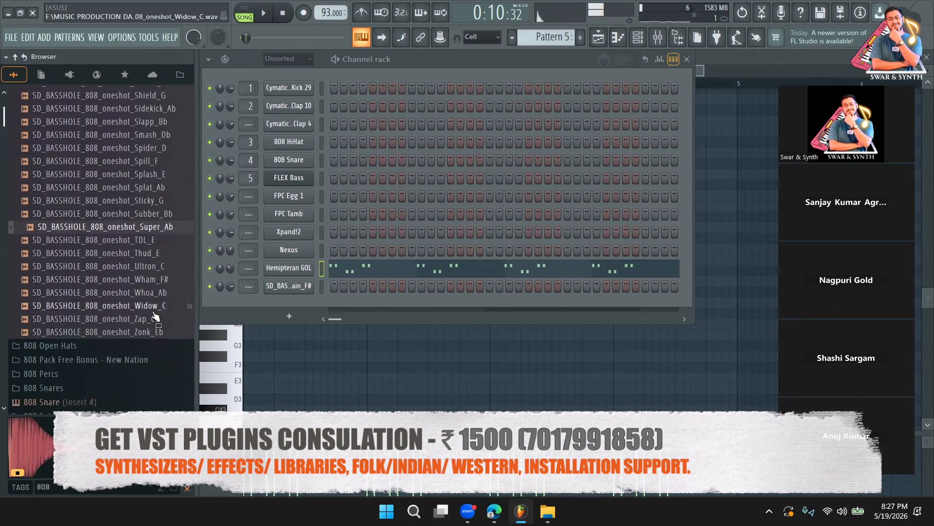
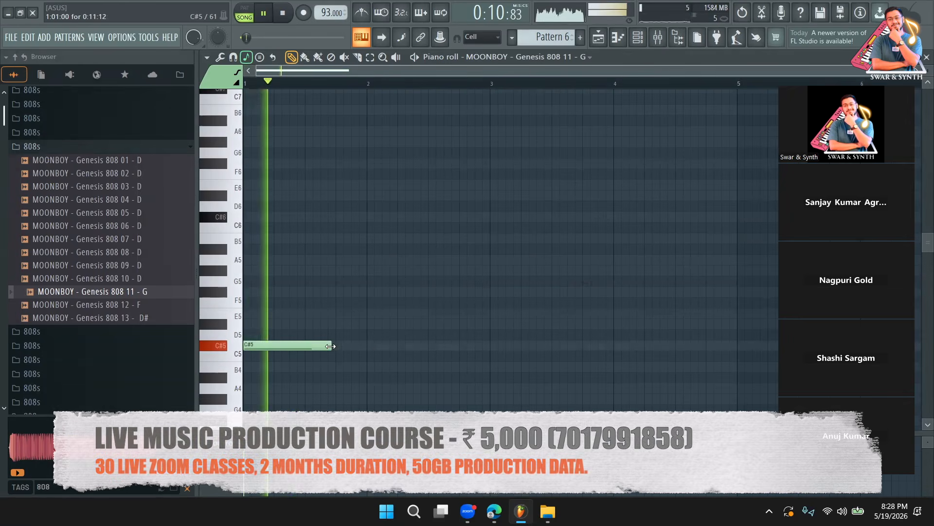
Try the Genesis 808 11 note at full-bar length on C#5, and raised to C#6 with a shorter length
{"action": "left_click_drag", "start_coordinate": [328, 344], "coordinate": [370, 344]}
{"action": "key", "text": "space"}
{"action": "left_click_drag", "start_coordinate": [297, 344], "coordinate": [297, 217]}
{"action": "key", "text": "space"}
{"action": "left_click_drag", "start_coordinate": [368, 217], "coordinate": [278, 226]}
{"action": "key", "text": "space"}
Put the 808 note on C#5, stretch it across the whole first bar, and select the Slice tool
{"action": "left_click", "coordinate": [246, 344]}
{"action": "key", "text": "space"}
{"action": "mouse_move", "coordinate": [277, 346]}
{"action": "left_mouse_down"}
{"action": "mouse_move", "coordinate": [358, 348]}
{"action": "mouse_move", "coordinate": [373, 358]}
{"action": "left_mouse_up"}
{"action": "left_click", "coordinate": [359, 57]}
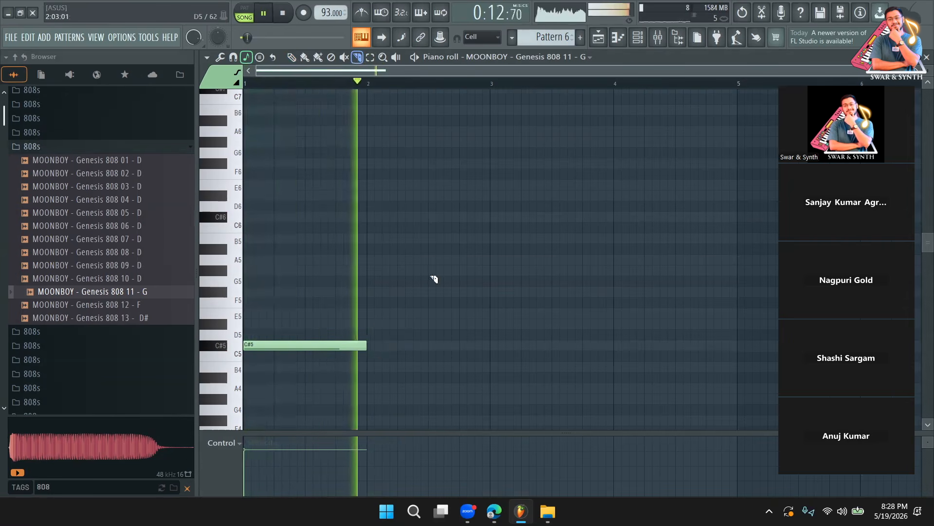
Stop playback and open the 808s one-shots folder of the Cymatics - 808 Mob Hip-Hop Sample Pack
{"action": "left_click", "coordinate": [638, 38]}
{"action": "key", "text": "space"}
{"action": "left_click", "coordinate": [401, 286]}
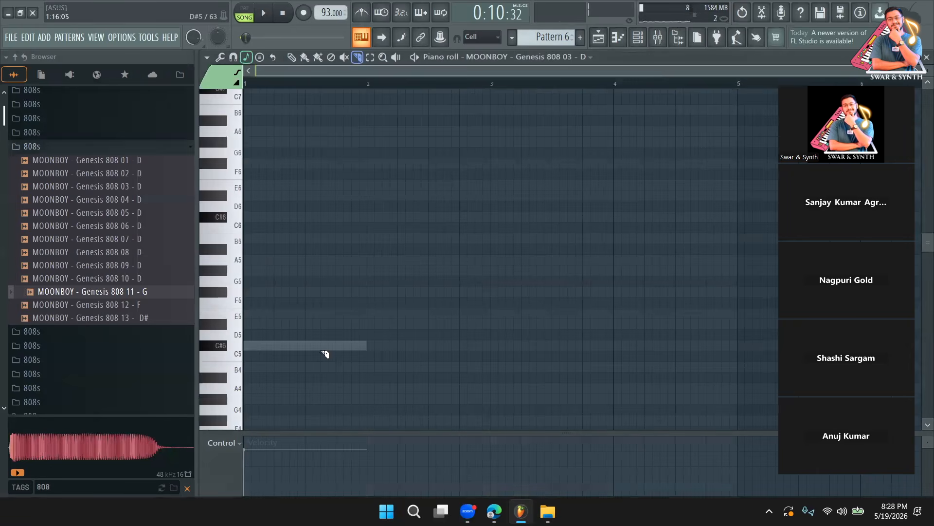
{"action": "key", "text": "p"}
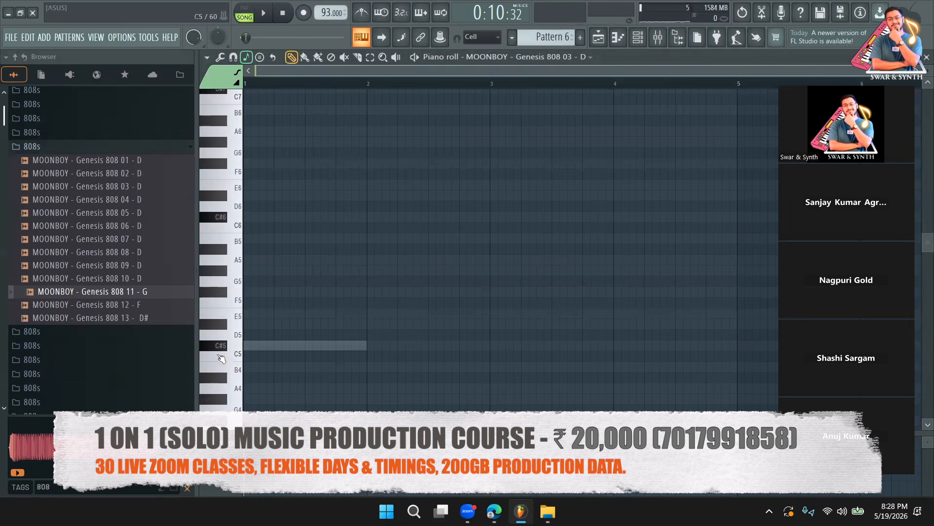
{"action": "scroll", "coordinate": [63, 233], "scroll_direction": "down", "scroll_amount": 6}
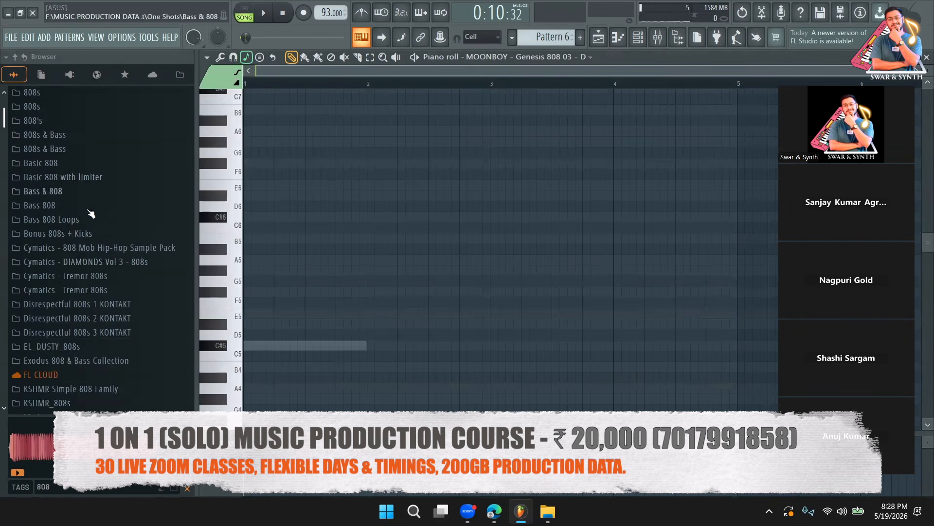
{"action": "left_click", "coordinate": [84, 249]}
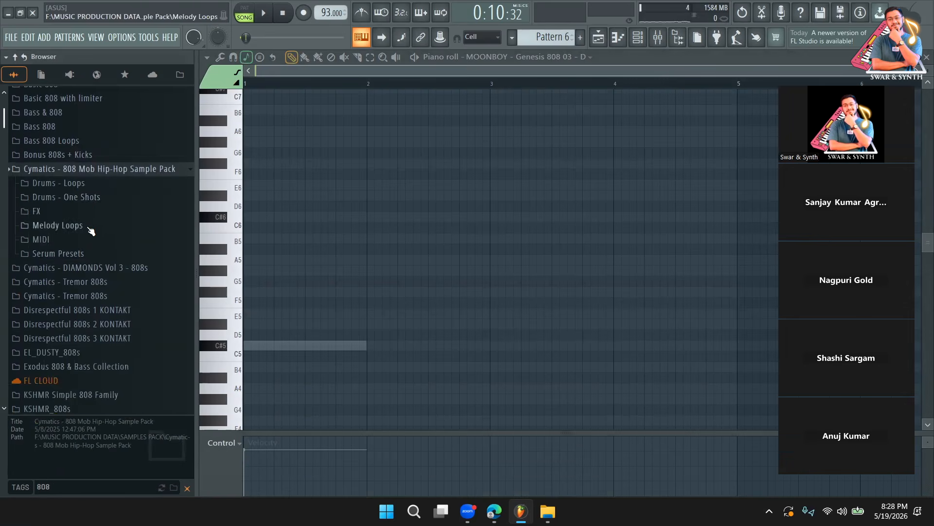
{"action": "left_click", "coordinate": [85, 198]}
{"action": "left_click", "coordinate": [83, 211]}
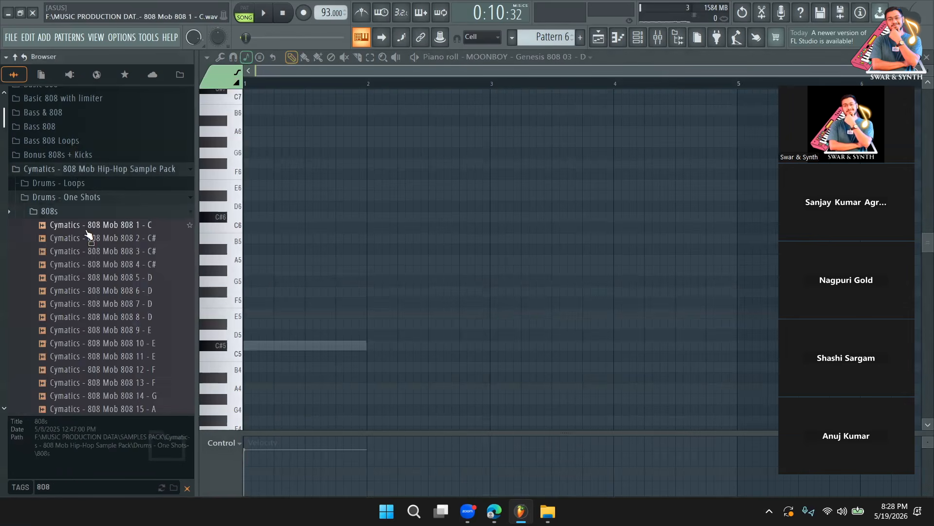
Audition the first 808 Mob one-shots and add Cymatics - 808 Mob 808 4 - C# as a new channel
{"action": "left_click", "coordinate": [88, 236]}
{"action": "left_click", "coordinate": [100, 250]}
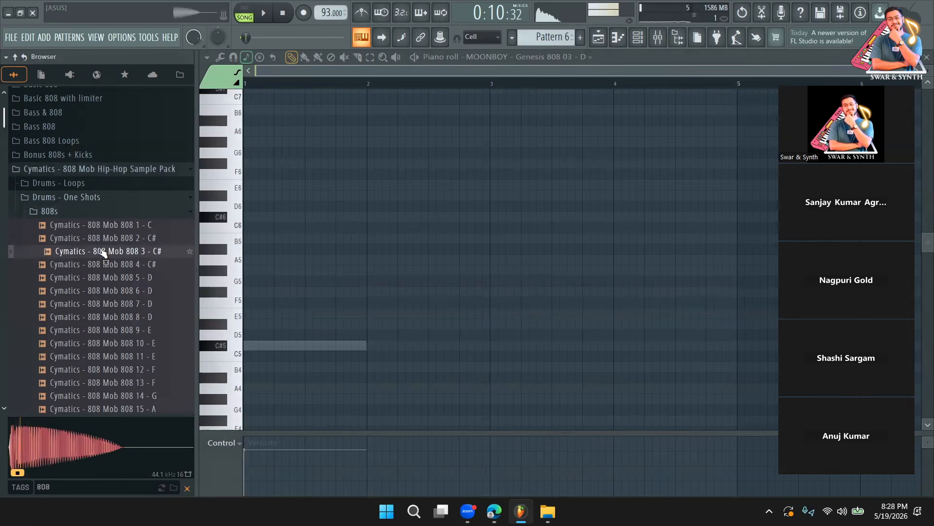
{"action": "left_click", "coordinate": [638, 37]}
{"action": "key", "text": "Down"}
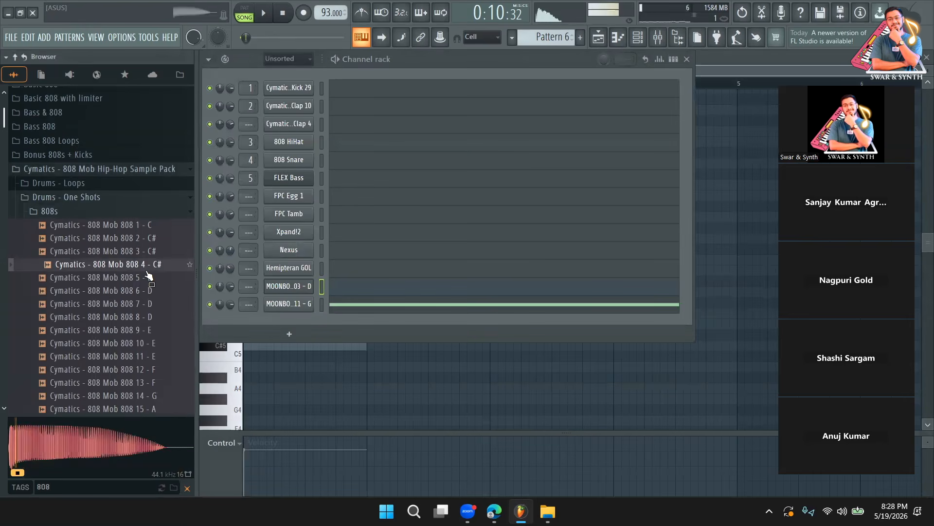
{"action": "left_click", "coordinate": [146, 237]}
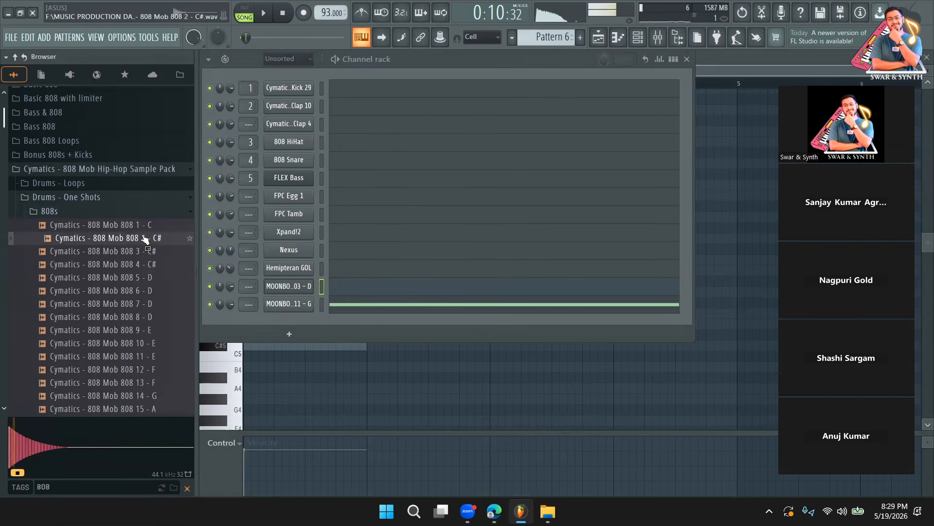
{"action": "left_click", "coordinate": [145, 252]}
{"action": "left_click_drag", "start_coordinate": [146, 265], "coordinate": [289, 319]}
Compare the 808 Mob 808 1 to 3 samples and add 808 Mob 808 2 - C# as a new channel
{"action": "left_click", "coordinate": [148, 251]}
{"action": "left_click", "coordinate": [150, 238]}
{"action": "left_click", "coordinate": [151, 225]}
{"action": "left_click", "coordinate": [152, 238]}
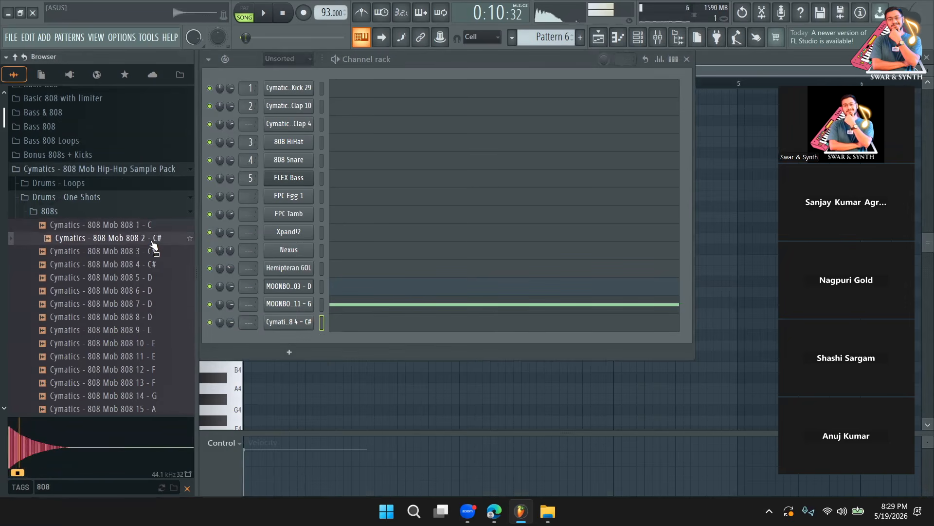
{"action": "left_click_drag", "start_coordinate": [301, 343], "coordinate": [302, 340]}
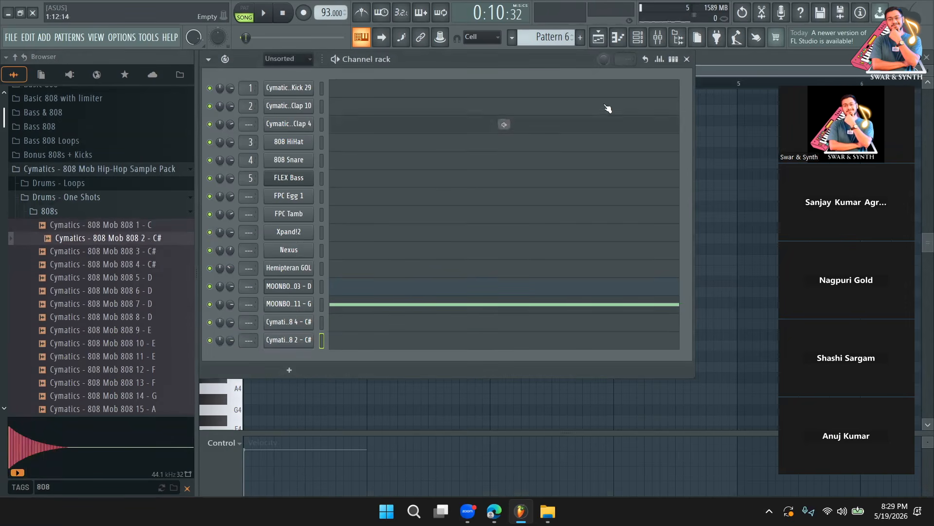
Show the step grid and cut the notes from the MOONBOY Genesis 808 11 - G channel
{"action": "left_click", "coordinate": [676, 61]}
{"action": "right_click", "coordinate": [284, 303]}
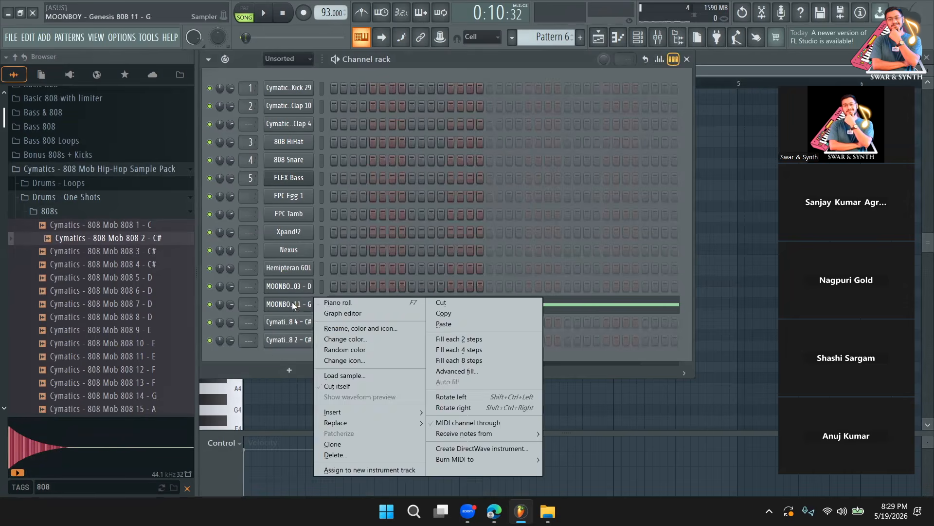
{"action": "left_click", "coordinate": [457, 301]}
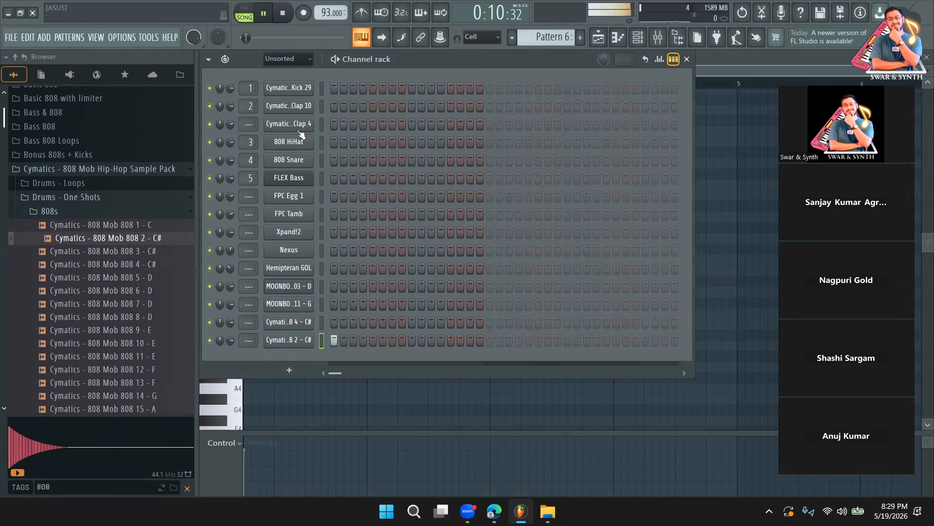
In pattern mode, program 808 2 - C# on steps 1 and 7 and 808 4 - C# on step 13 while looping
{"action": "left_click", "coordinate": [245, 13]}
{"action": "key", "text": "space"}
{"action": "left_click", "coordinate": [364, 340]}
{"action": "left_click", "coordinate": [392, 339]}
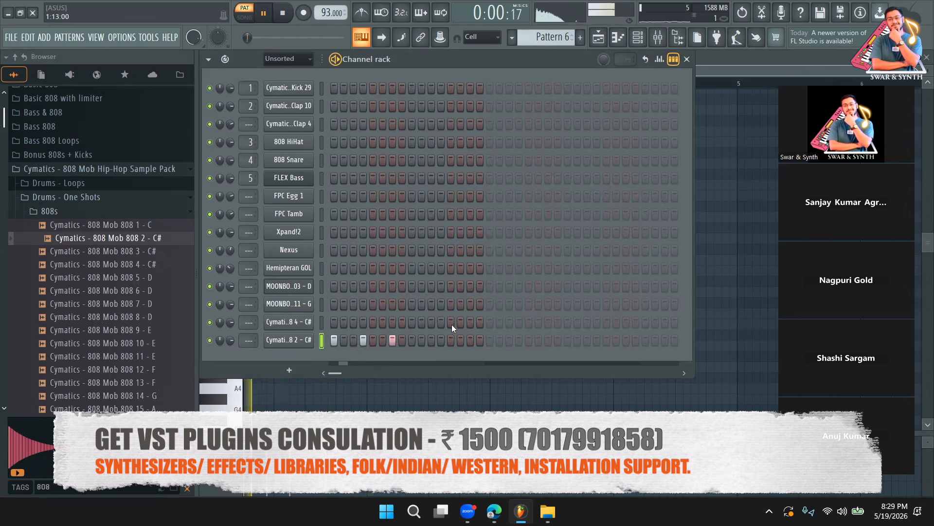
{"action": "left_click", "coordinate": [450, 323]}
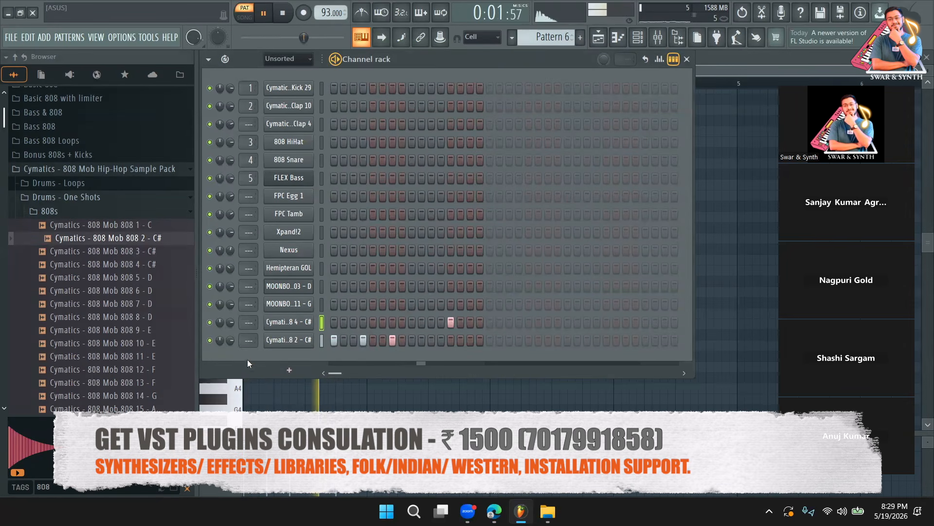
{"action": "left_click", "coordinate": [363, 341]}
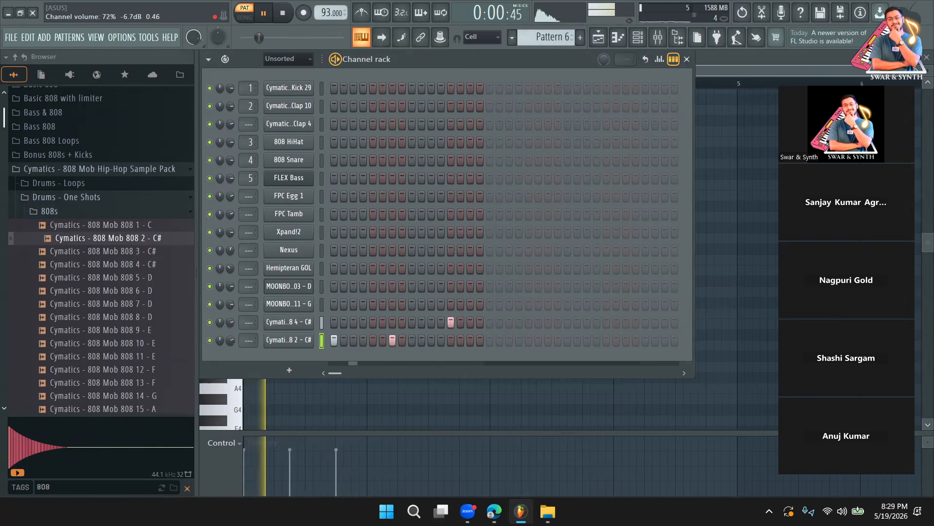
{"action": "key", "text": "space"}
Solo Tracks 2 and 6 in the playlist and listen to the 808 pattern together with the drums
{"action": "left_click", "coordinate": [598, 37]}
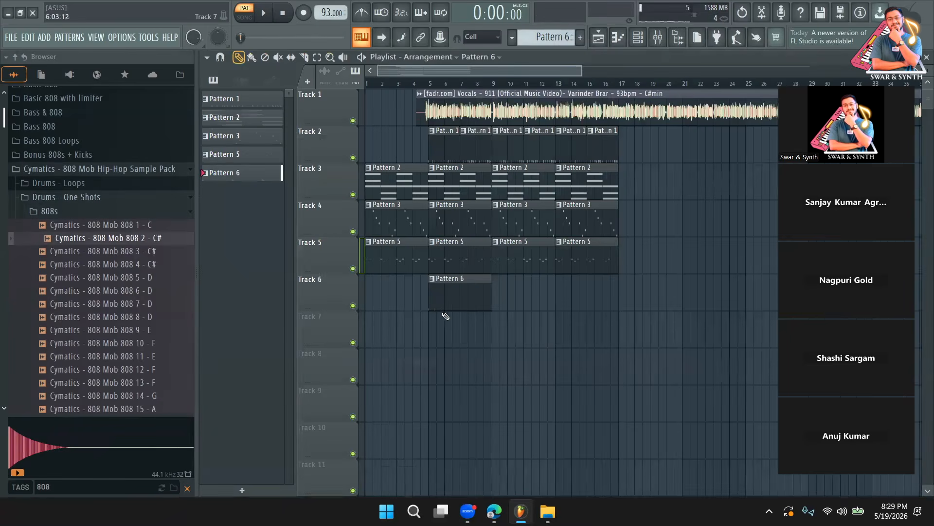
{"action": "right_click", "coordinate": [353, 157]}
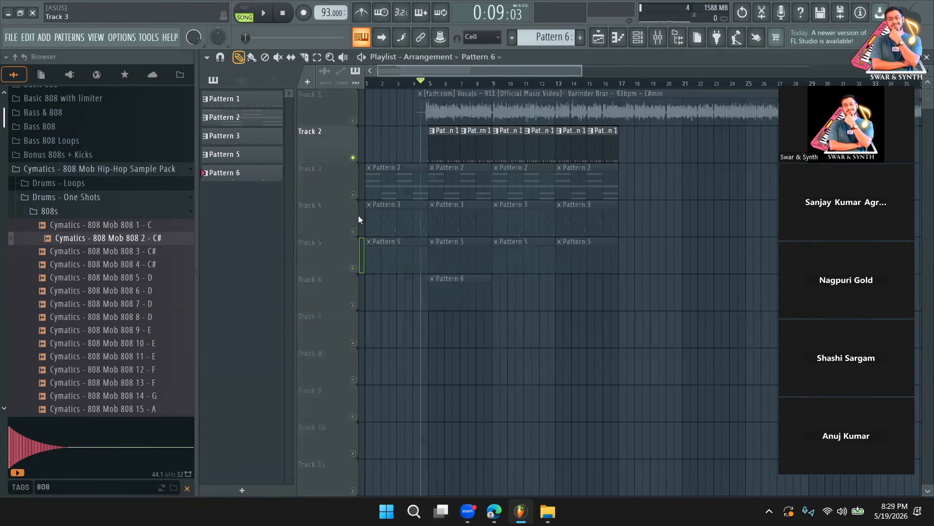
{"action": "left_click", "coordinate": [353, 306]}
{"action": "key", "text": "space"}
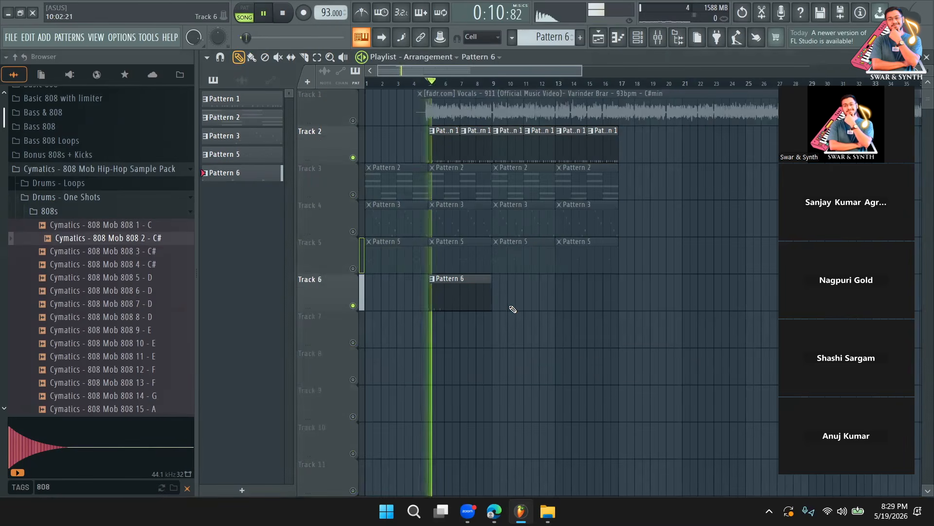
{"action": "double_click", "coordinate": [469, 302]}
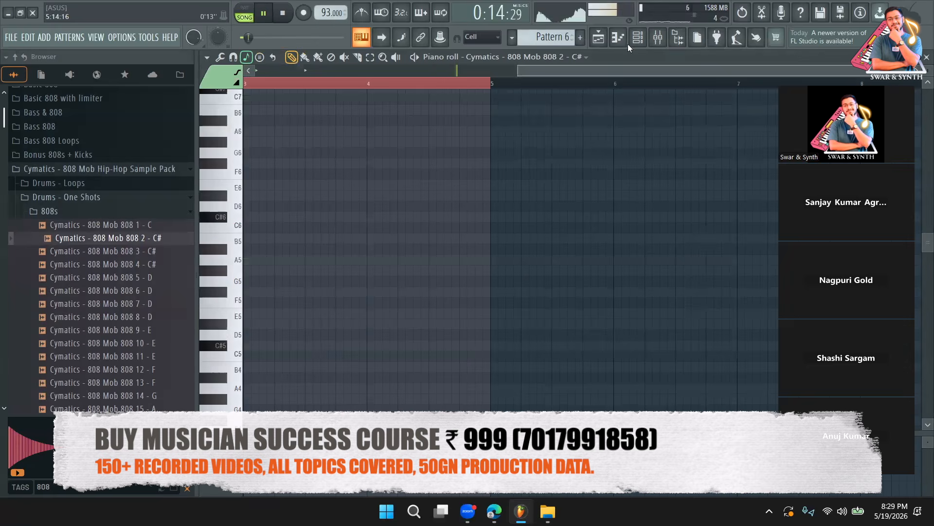
{"action": "left_click", "coordinate": [598, 38]}
Trim the Pattern 6 clip on Track 6 to two bars, repeat it up to bar 17, and play it
{"action": "key", "text": "space"}
{"action": "left_click_drag", "start_coordinate": [487, 293], "coordinate": [462, 303]}
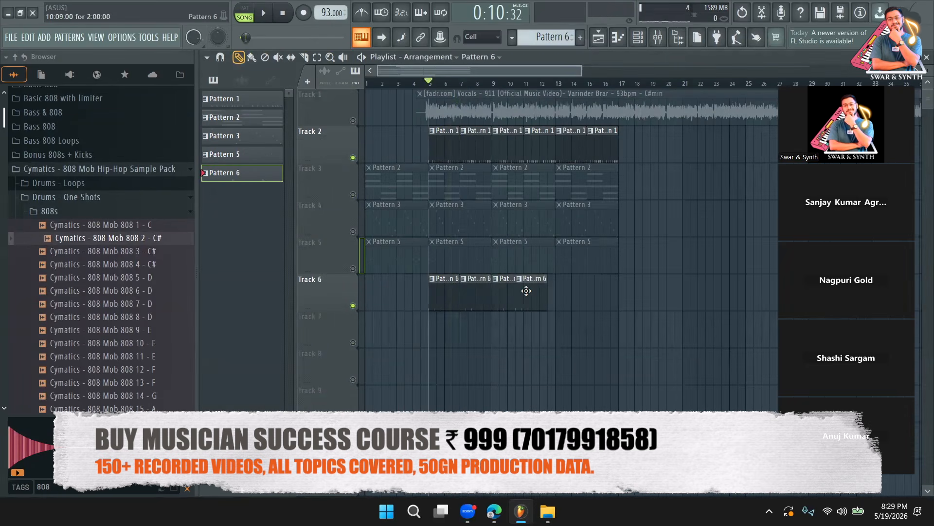
{"action": "left_click_drag", "start_coordinate": [535, 291], "coordinate": [588, 292]}
{"action": "key", "text": "space"}
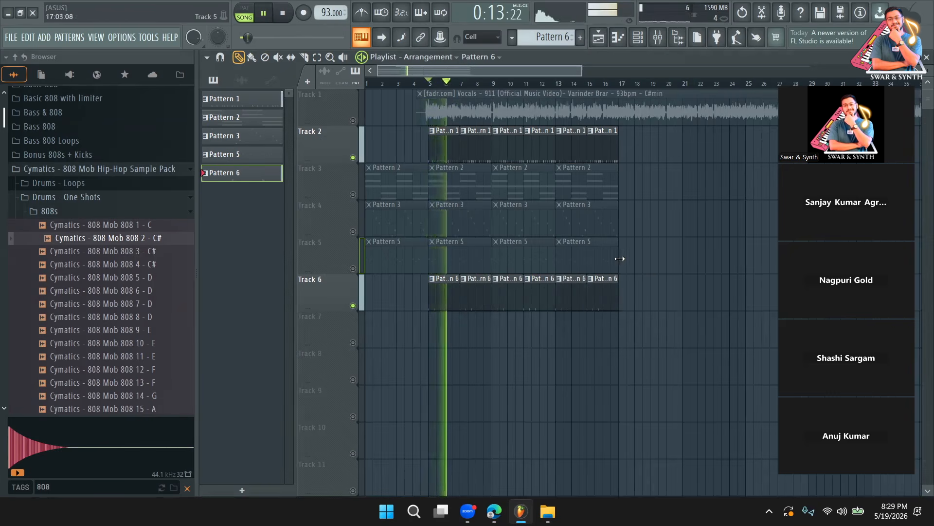
Add another 808 4 - C# hit on step 29 of Pattern 6
{"action": "double_click", "coordinate": [455, 296]}
{"action": "left_click", "coordinate": [638, 38]}
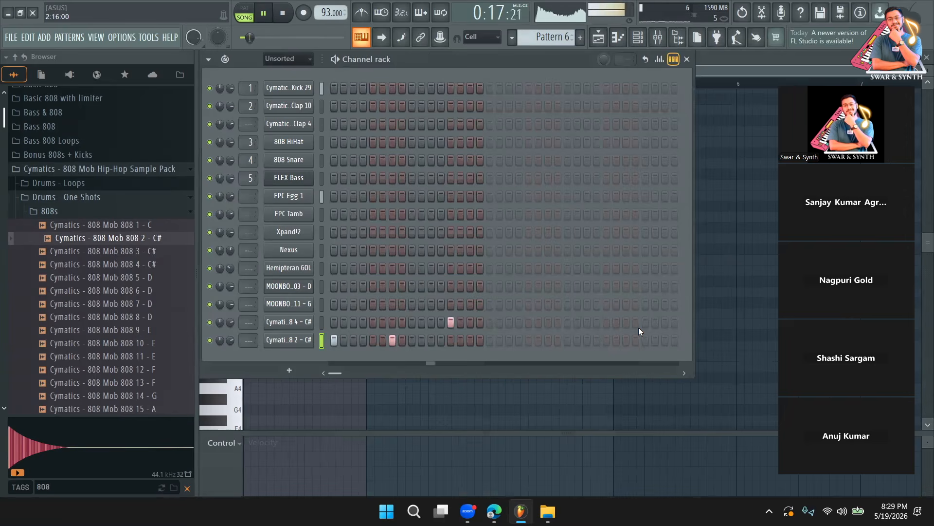
{"action": "left_click", "coordinate": [643, 324]}
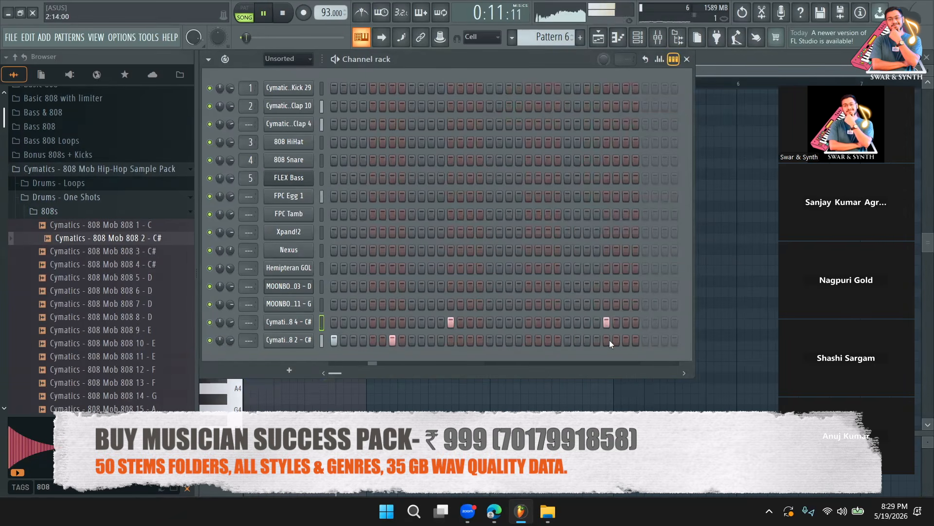
Try an extra 808 2 - C# hit on step 25, and on step 21 instead
{"action": "left_click", "coordinate": [567, 341]}
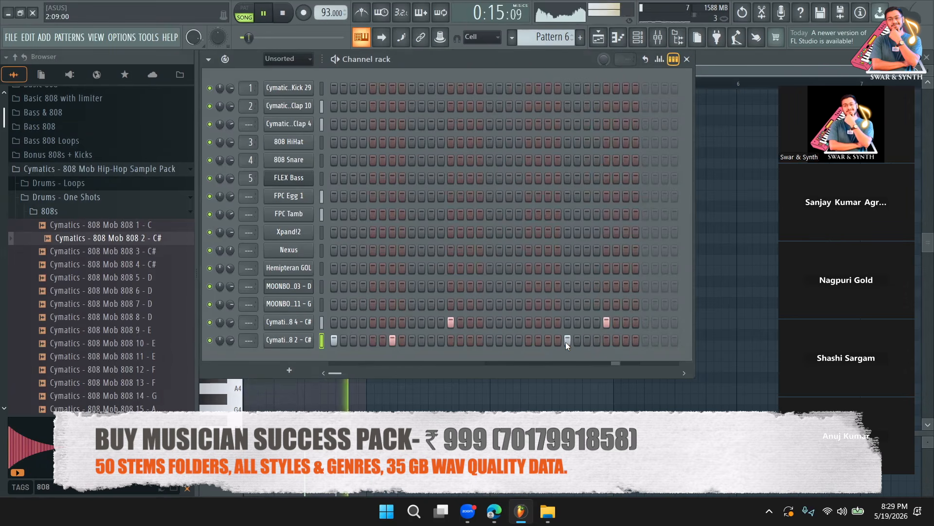
{"action": "left_click", "coordinate": [566, 341]}
{"action": "left_click", "coordinate": [530, 340]}
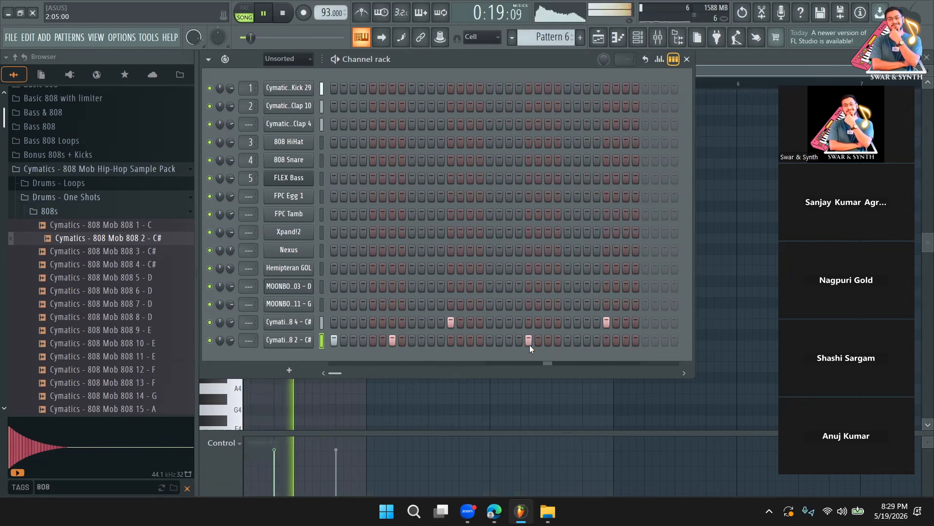
{"action": "left_click", "coordinate": [529, 343]}
Unsolo the playlist tracks and play the full arrangement from just before the vocals
{"action": "left_click", "coordinate": [597, 39]}
{"action": "key", "text": "space"}
{"action": "right_click", "coordinate": [354, 195]}
{"action": "right_click", "coordinate": [354, 196]}
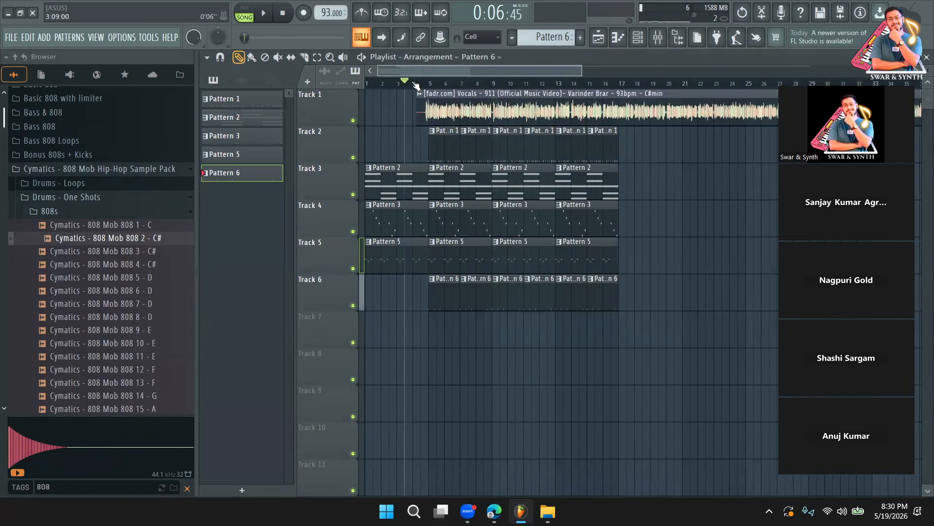
{"action": "key", "text": "space"}
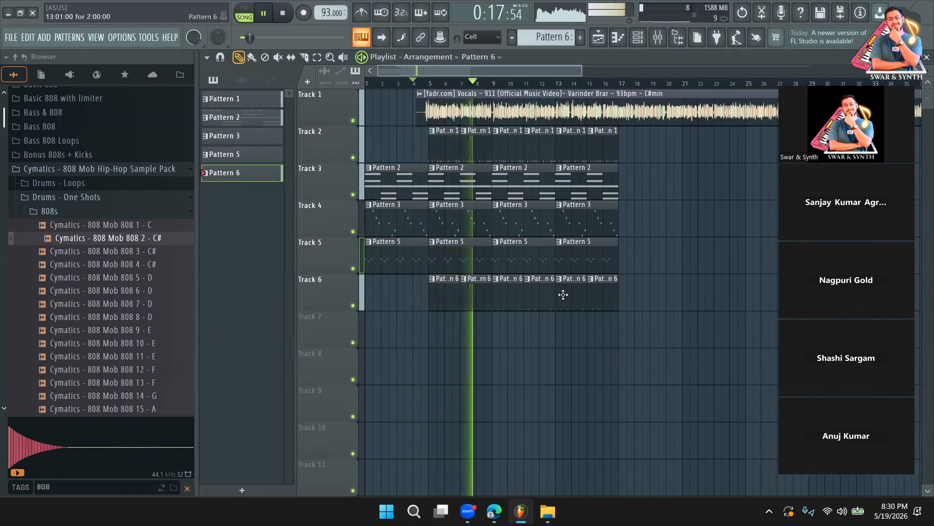
Route the 808 4 - C# and 808 2 - C# channels to mixer track 7
{"action": "left_click", "coordinate": [638, 37]}
{"action": "key", "text": "space"}
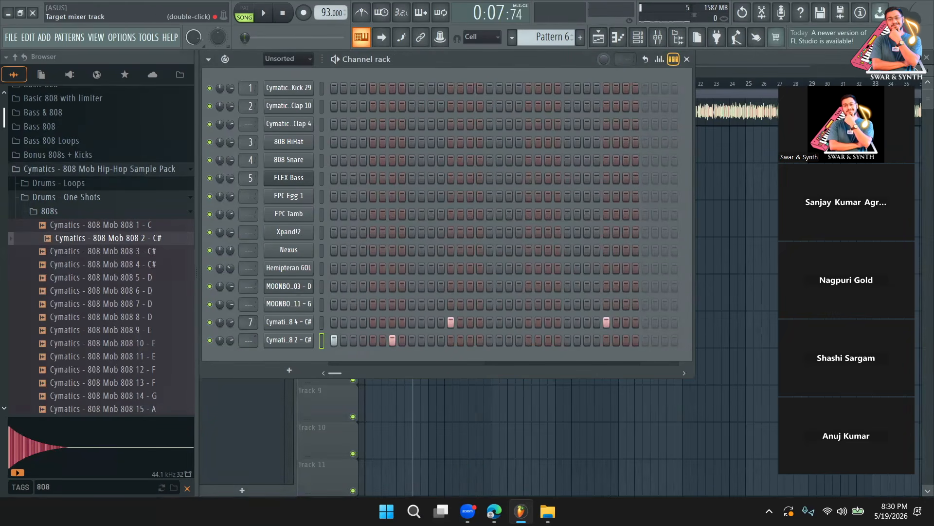
{"action": "scroll", "coordinate": [251, 340], "scroll_direction": "down", "scroll_amount": 1}
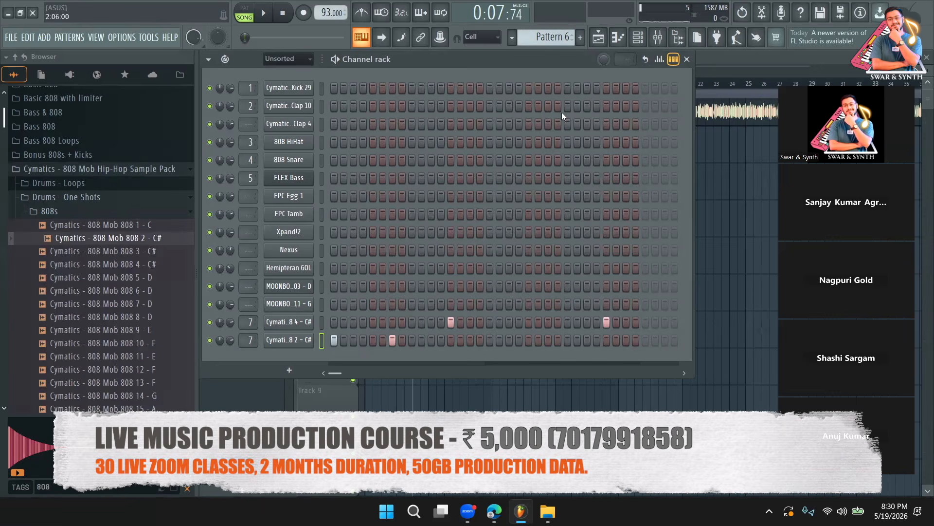
Load Soundgoodizer on Insert 7 with its amount at 14%, and lower the track's volume to about -2.5 dB
{"action": "left_click", "coordinate": [657, 38]}
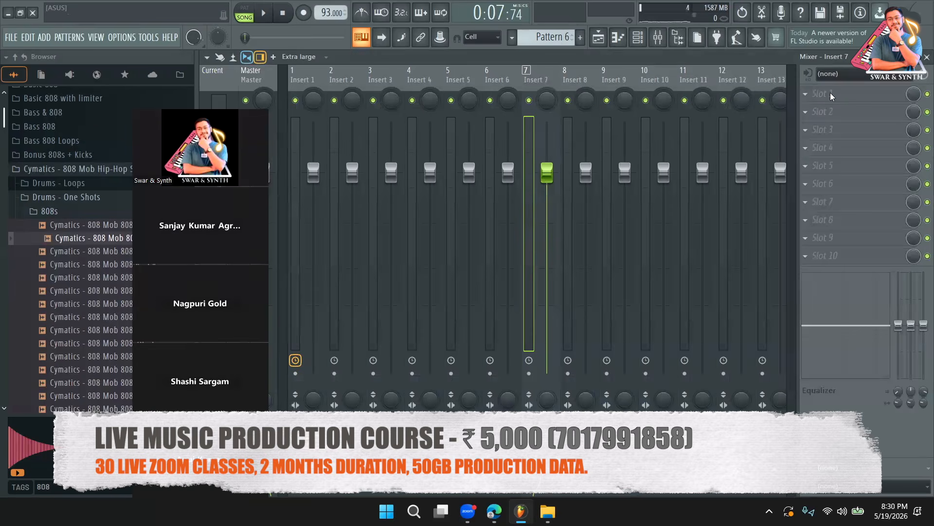
{"action": "left_click", "coordinate": [806, 93]}
{"action": "mouse_move", "coordinate": [822, 106]}
{"action": "left_click", "coordinate": [551, 367]}
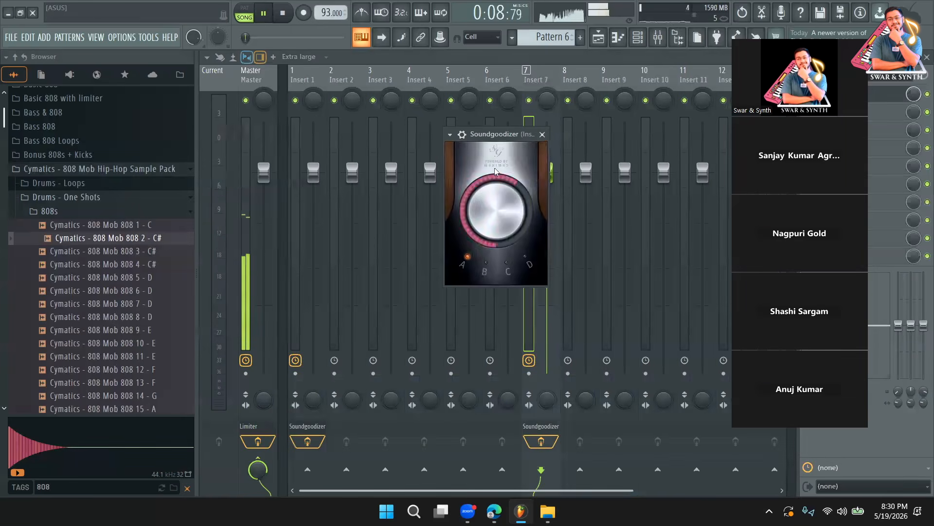
{"action": "left_click_drag", "start_coordinate": [495, 171], "coordinate": [480, 205]}
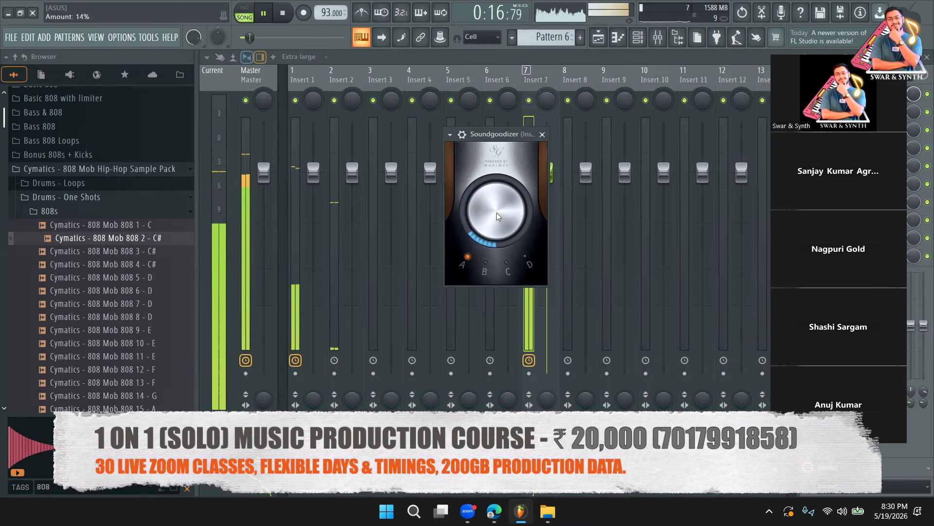
{"action": "left_click_drag", "start_coordinate": [551, 171], "coordinate": [551, 195]}
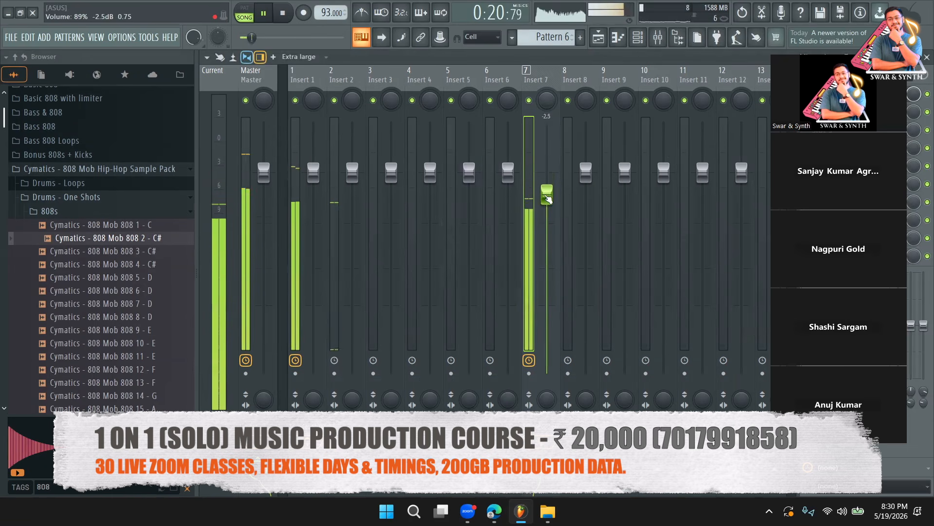
Select the pattern clips on Tracks 2 to 6 from bar 5 to bar 17 and duplicate them after the originals
{"action": "left_click", "coordinate": [598, 37]}
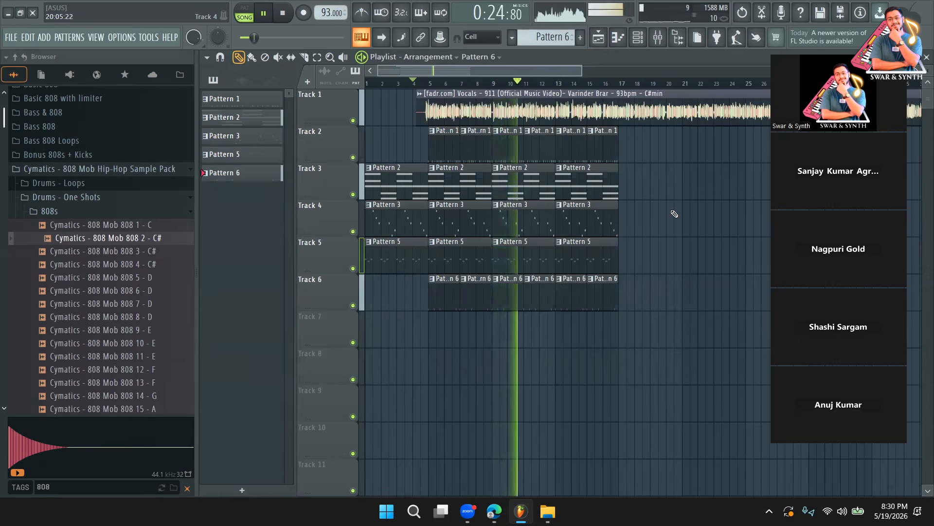
{"action": "left_click", "coordinate": [317, 57]}
{"action": "mouse_move", "coordinate": [637, 331]}
{"action": "left_mouse_down"}
{"action": "mouse_move", "coordinate": [461, 201]}
{"action": "mouse_move", "coordinate": [434, 164]}
{"action": "mouse_move", "coordinate": [433, 130]}
{"action": "left_mouse_up"}
{"action": "left_click", "coordinate": [238, 57]}
{"action": "key", "text": "ctrl+b"}
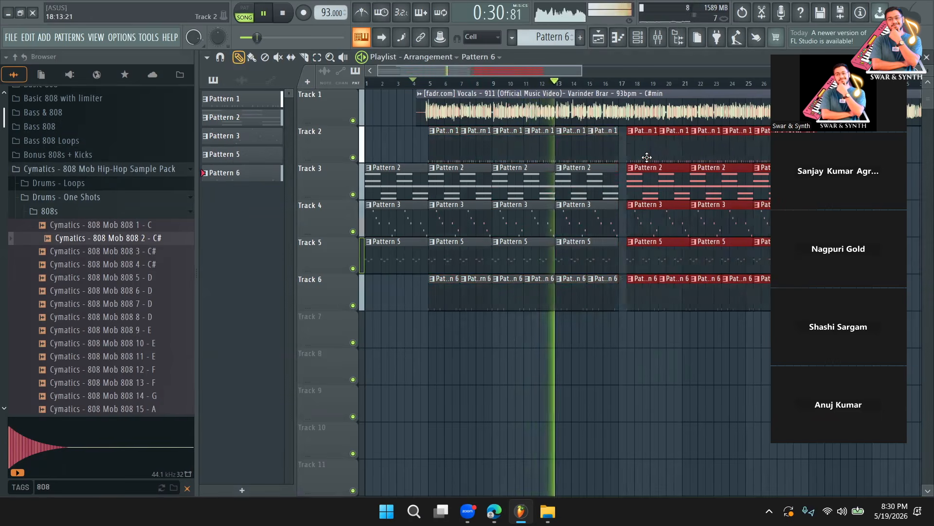
Deselect the duplicated pattern clips, stop playback and show the whole extended arrangement from bar 1
{"action": "left_click", "coordinate": [669, 351], "text": "ctrl"}
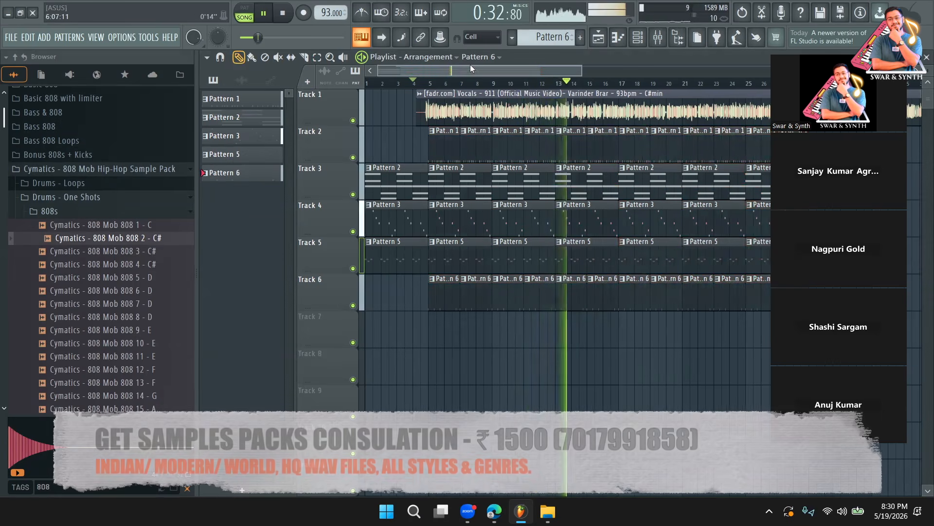
{"action": "left_click_drag", "start_coordinate": [472, 69], "coordinate": [499, 69]}
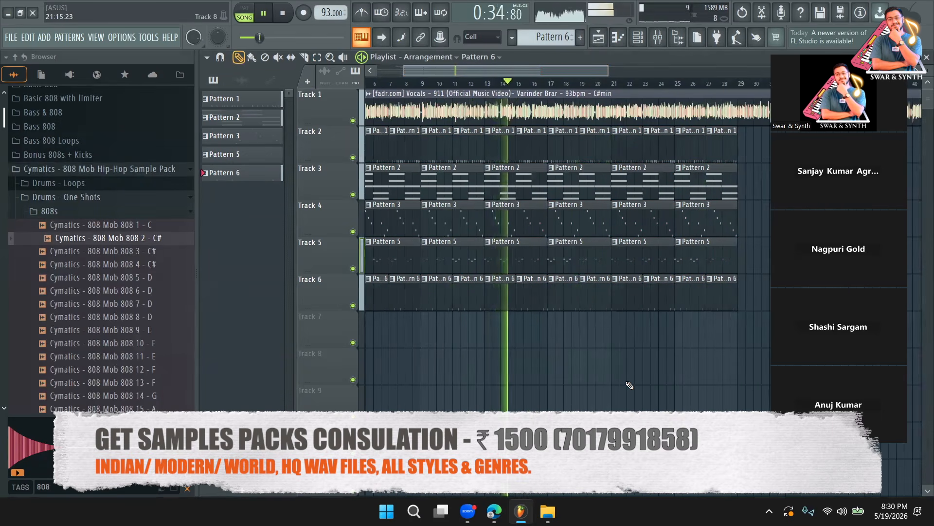
{"action": "key", "text": "space"}
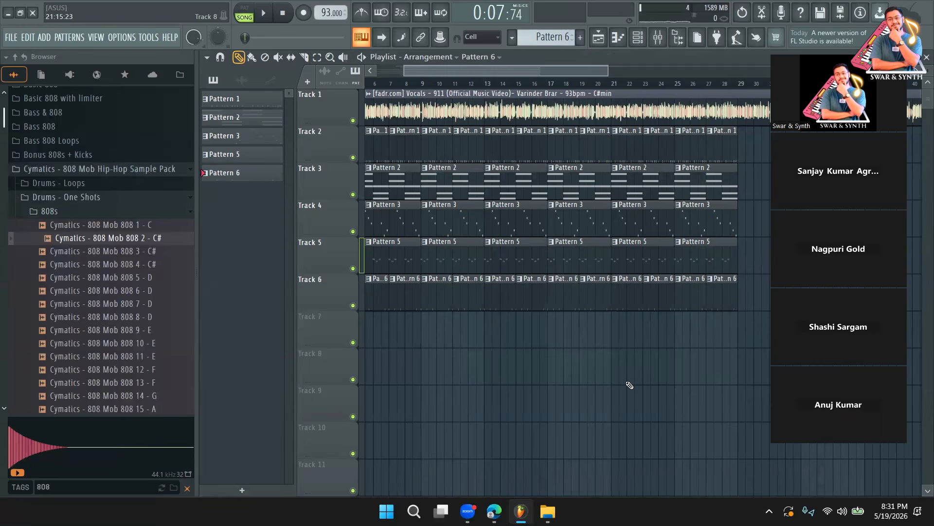
{"action": "left_click_drag", "start_coordinate": [607, 71], "coordinate": [725, 72]}
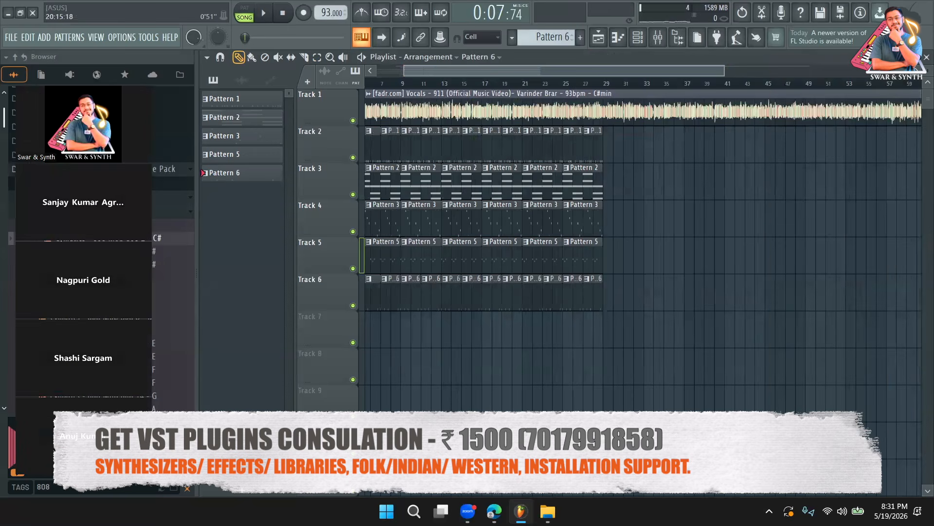
{"action": "left_click_drag", "start_coordinate": [689, 73], "coordinate": [633, 75]}
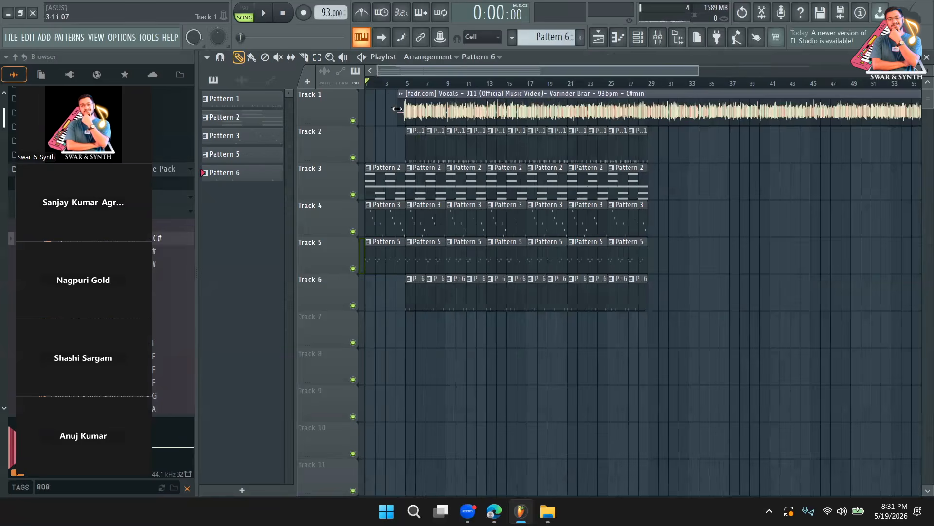
Switch to the browser to listen to the 911 music video on YouTube as reference, pause it and return to FL Studio
{"action": "mouse_move", "coordinate": [494, 511]}
{"action": "left_click", "coordinate": [494, 450]}
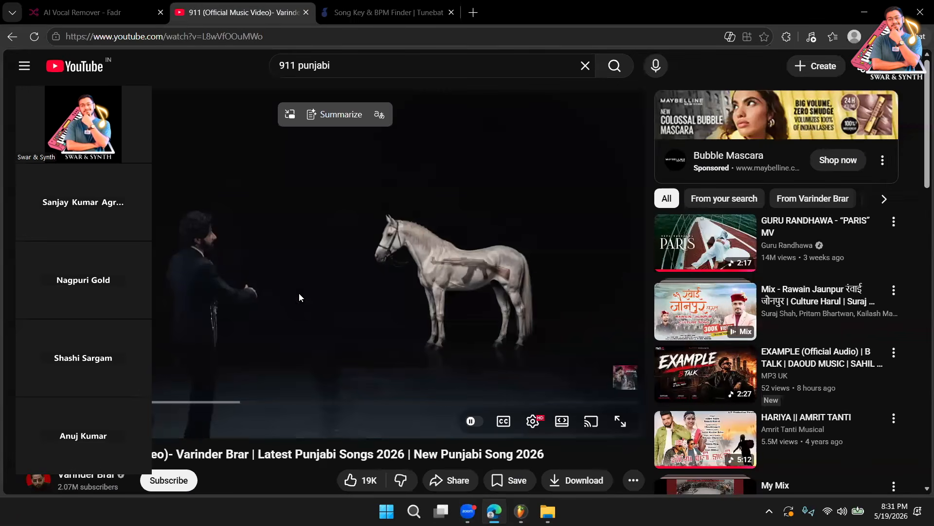
{"action": "left_click_drag", "start_coordinate": [127, 207], "coordinate": [827, 176]}
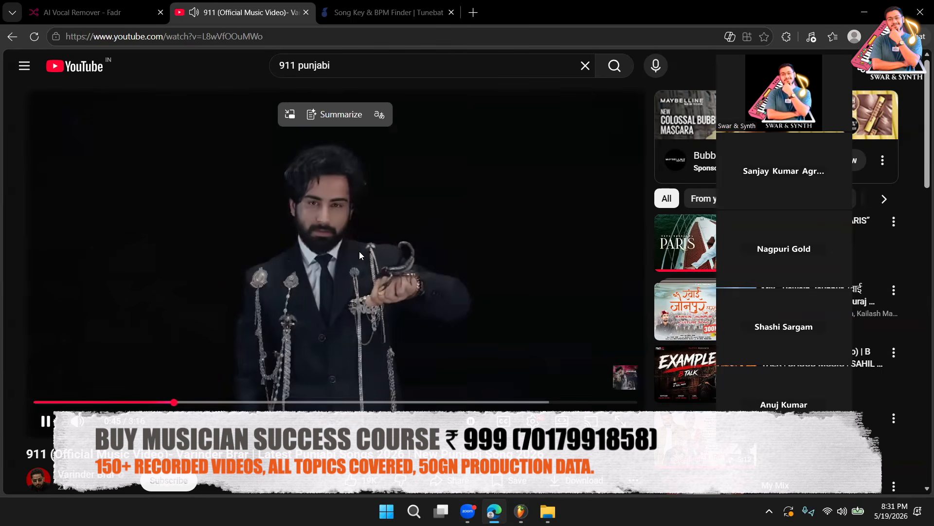
{"action": "left_click", "coordinate": [419, 311]}
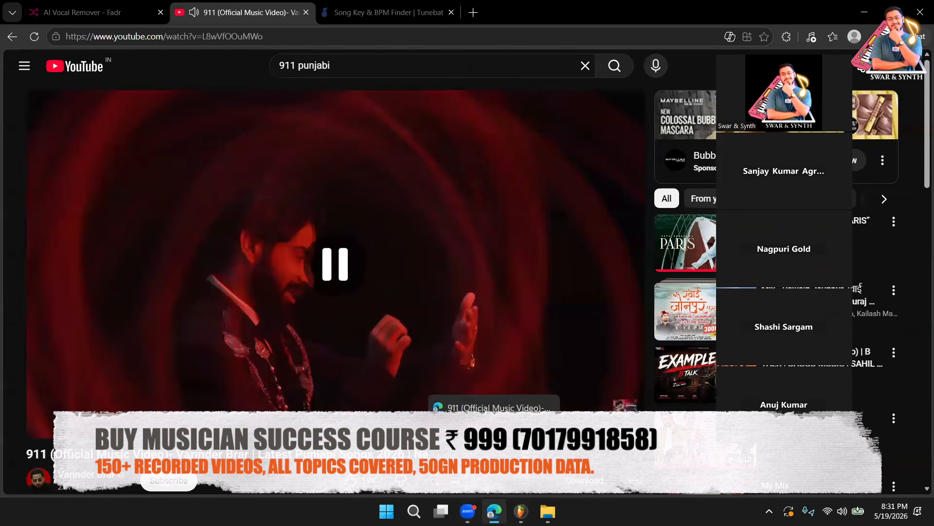
{"action": "left_click", "coordinate": [520, 511]}
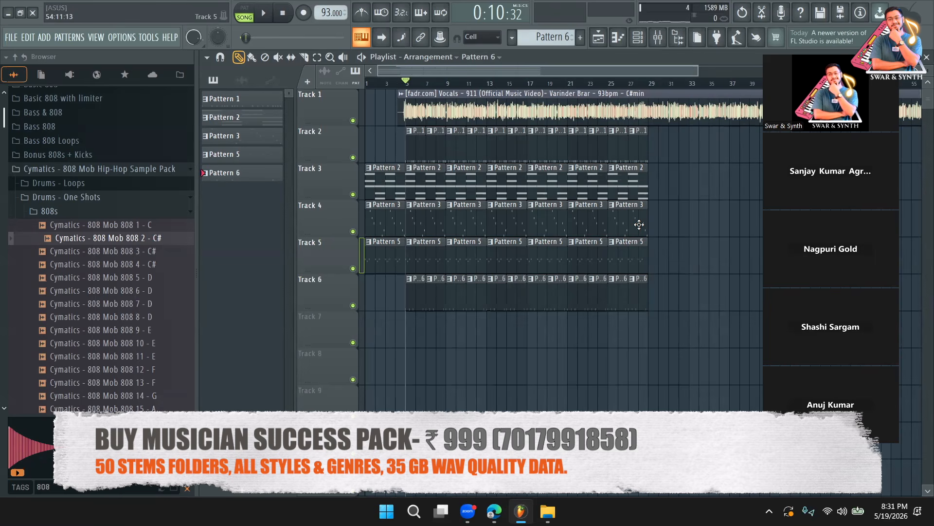
Audition the Cymatics 808 Mob one-shots 10 - E, 14 - G, 15 - A, 16 - B, 17 - B and 4 - C#
{"action": "scroll", "coordinate": [120, 263], "scroll_direction": "down", "scroll_amount": 2}
{"action": "left_click", "coordinate": [120, 263]}
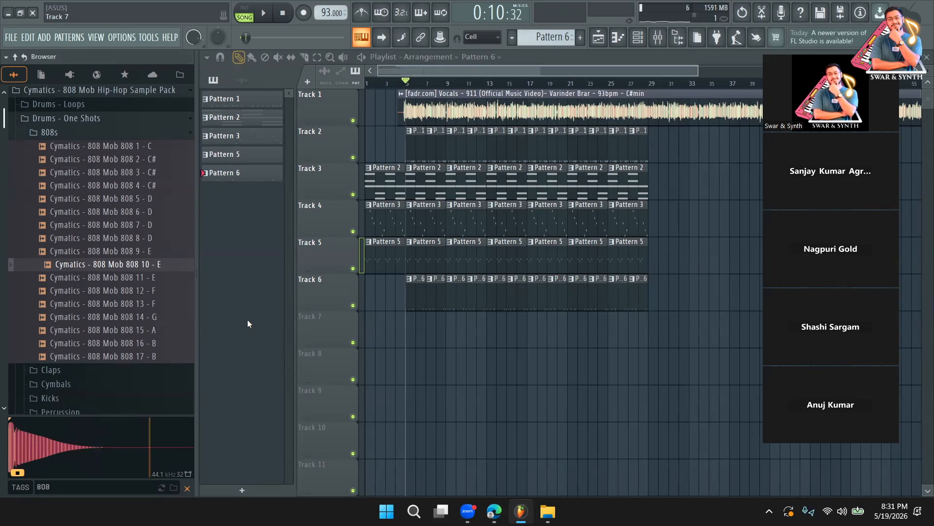
{"action": "left_click", "coordinate": [129, 317]}
{"action": "left_click", "coordinate": [134, 330]}
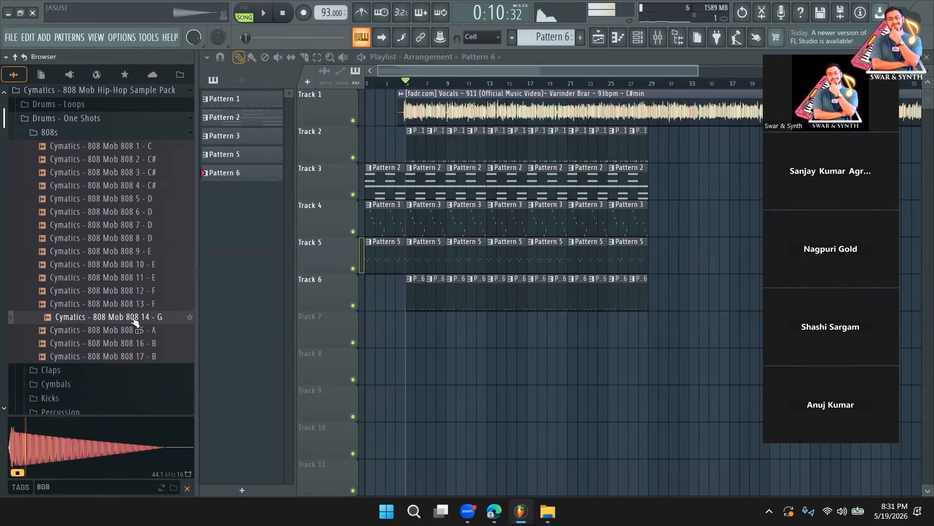
{"action": "left_click", "coordinate": [132, 343]}
{"action": "left_click", "coordinate": [132, 357]}
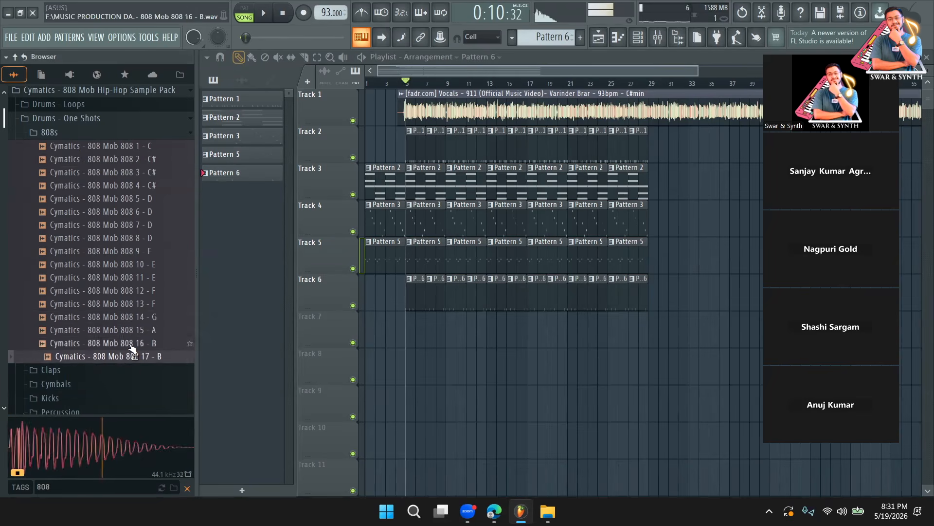
{"action": "left_click", "coordinate": [137, 185]}
During playback, add a Cymatics 808 4 - C# hit on step 23 of Pattern 6 and remove the trial hits from the 808 2 channel
{"action": "key", "text": "space"}
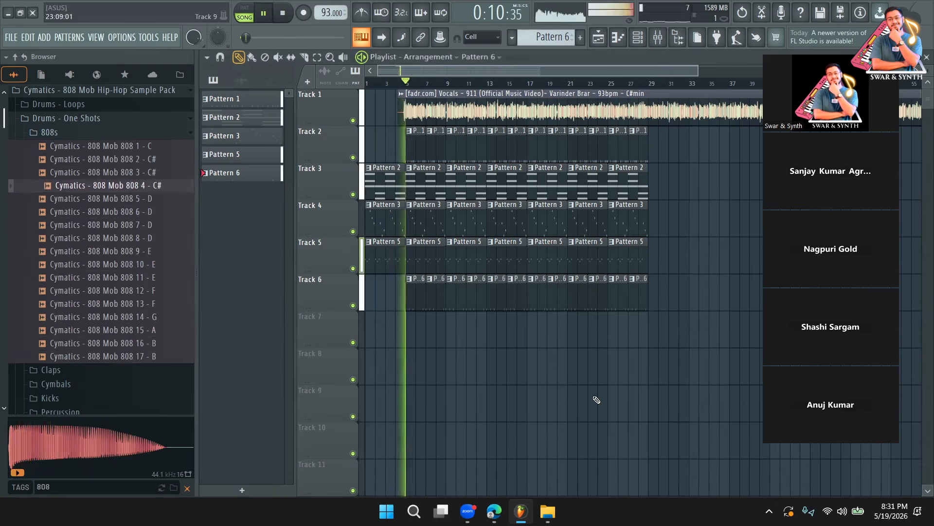
{"action": "double_click", "coordinate": [412, 292]}
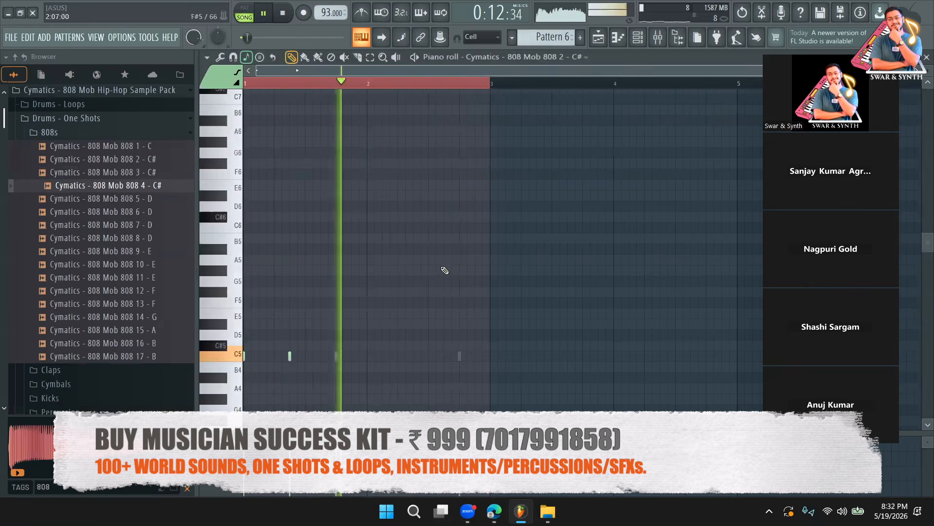
{"action": "key", "text": "F6"}
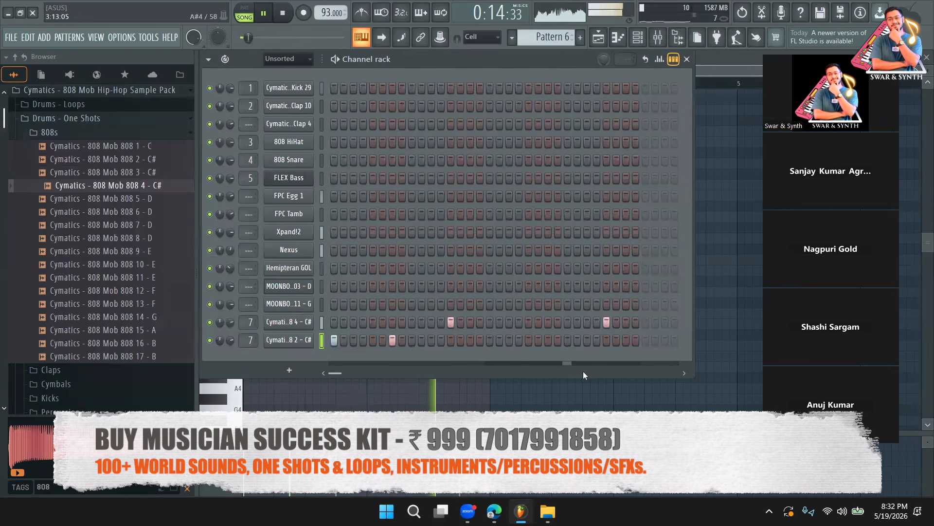
{"action": "left_click", "coordinate": [568, 340]}
{"action": "key", "text": "space"}
{"action": "key", "text": "space"}
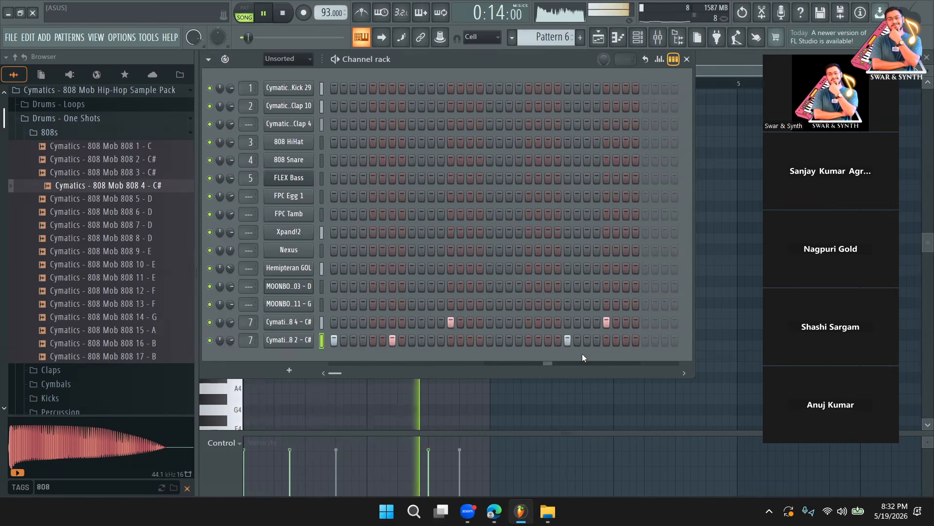
{"action": "right_click", "coordinate": [567, 341]}
{"action": "left_click", "coordinate": [546, 340]}
{"action": "left_click", "coordinate": [546, 321]}
{"action": "right_click", "coordinate": [549, 339]}
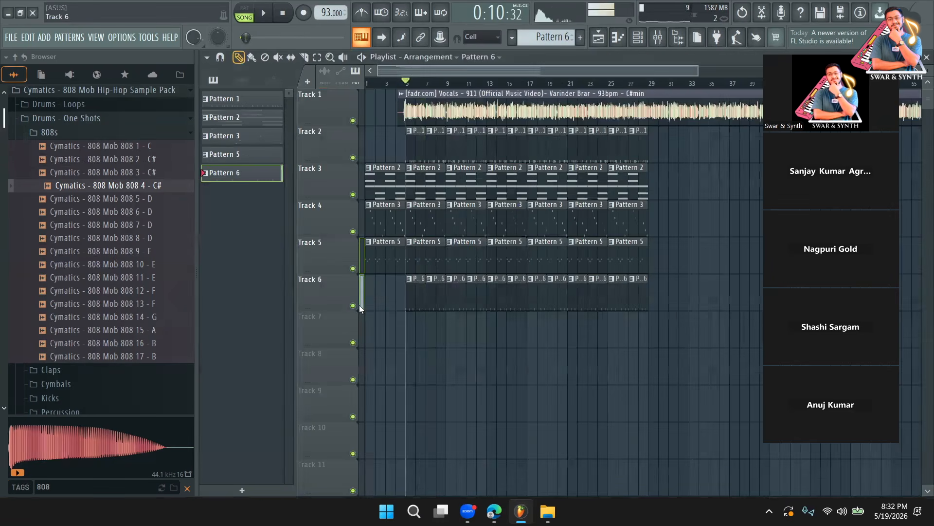
Isolate playlist tracks 2, 5 and 6 and play the song
{"action": "right_click", "coordinate": [353, 305]}
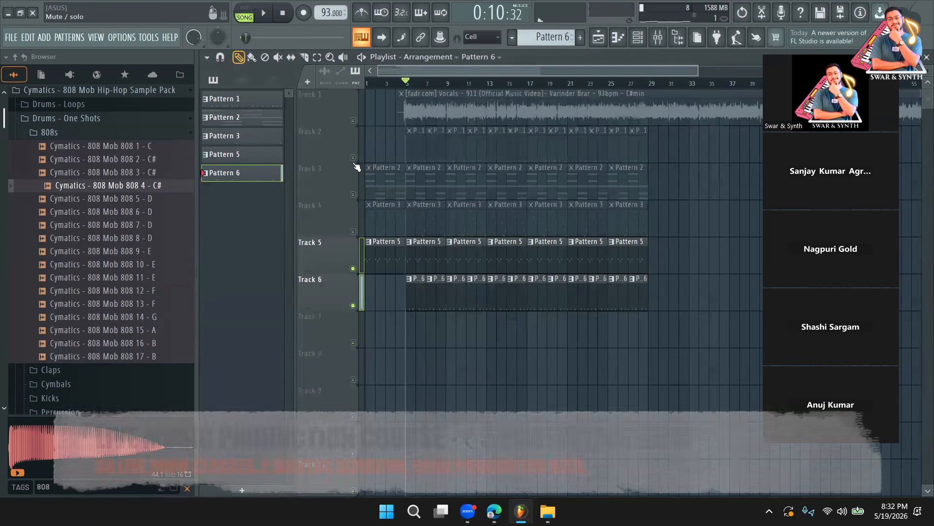
{"action": "left_click", "coordinate": [354, 157]}
{"action": "key", "text": "space"}
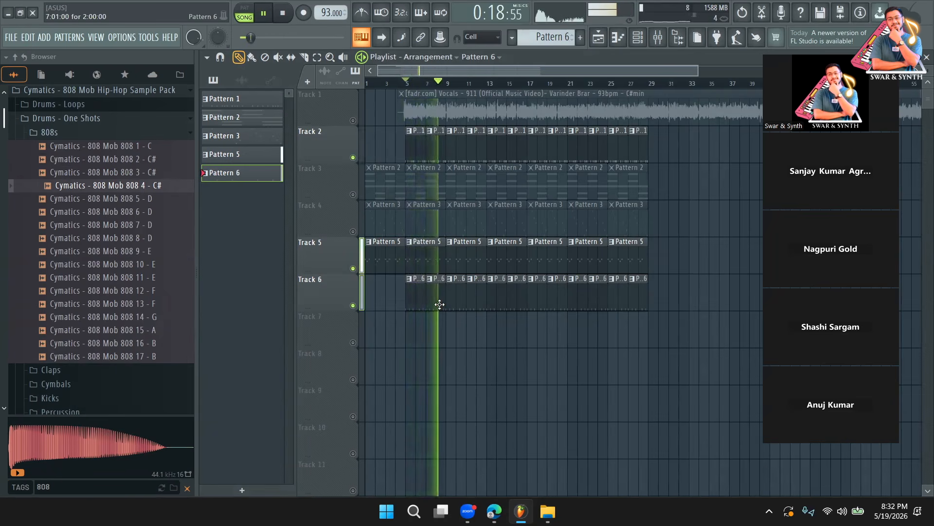
Set the quick fade out of the Cymatics 808 4 - C# sample in Pattern 6 to 41%
{"action": "double_click", "coordinate": [440, 306]}
{"action": "key", "text": "space"}
{"action": "left_click", "coordinate": [638, 38]}
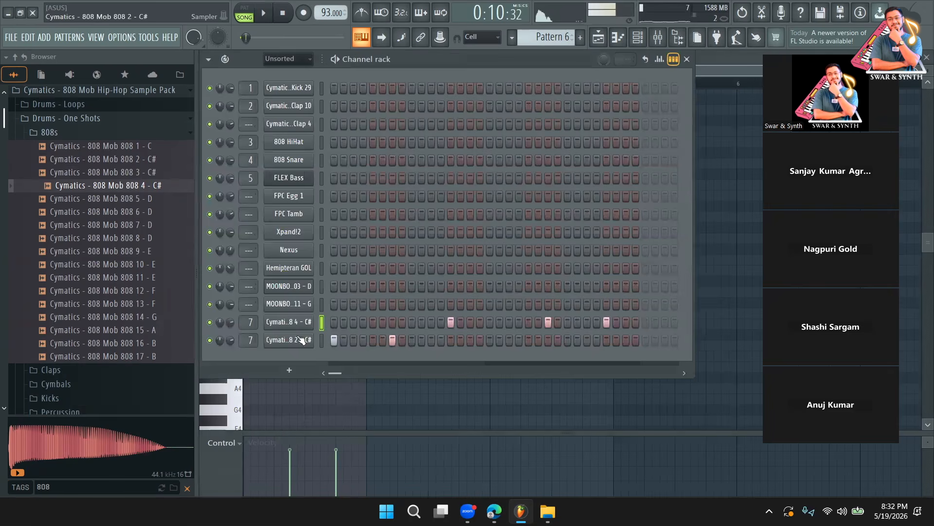
{"action": "left_click", "coordinate": [298, 327]}
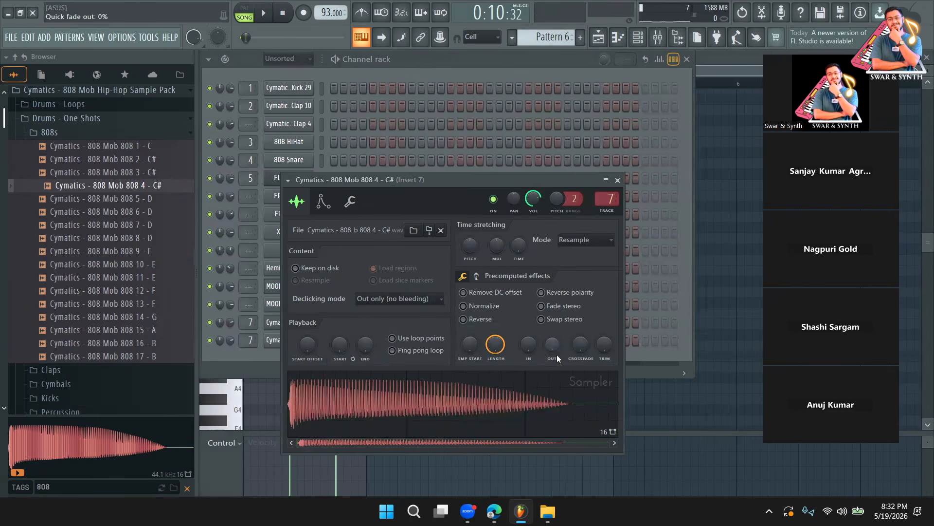
{"action": "left_click_drag", "start_coordinate": [553, 349], "coordinate": [553, 333]}
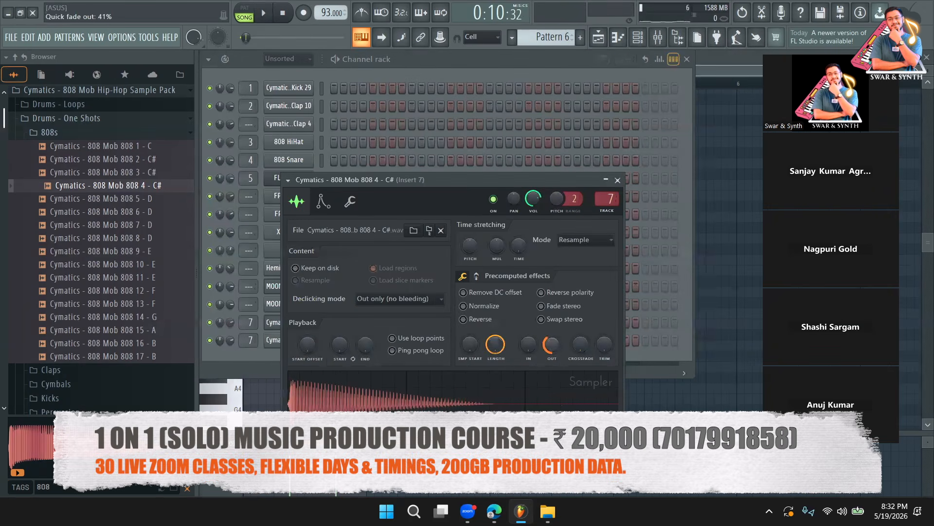
{"action": "left_click", "coordinate": [447, 76]}
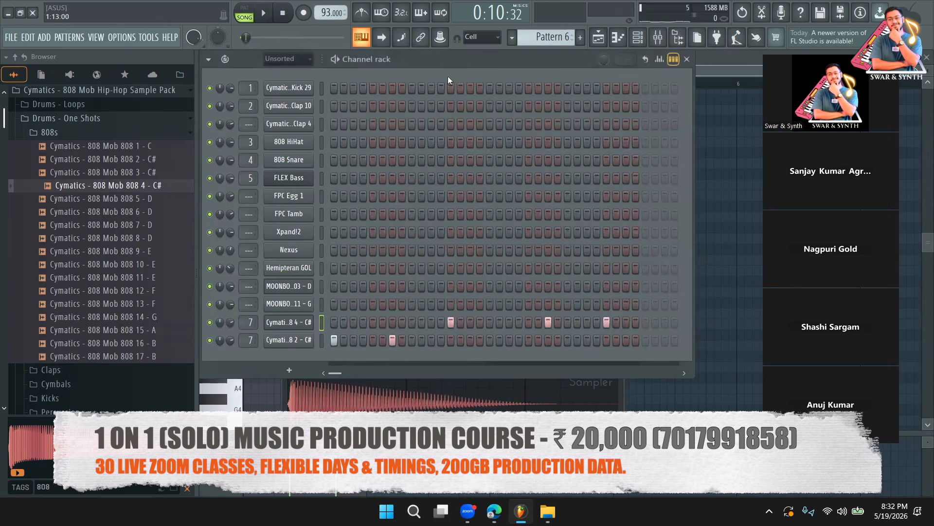
Check the sampler settings of the Cymatics 808 2 - C# channel and play the song with the channel rack shown
{"action": "left_click", "coordinate": [301, 344]}
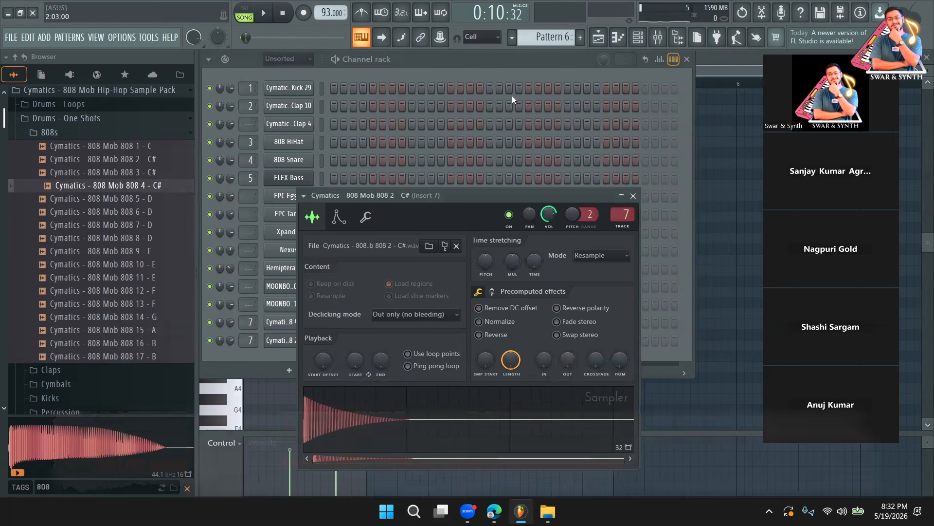
{"action": "left_click", "coordinate": [424, 187]}
{"action": "key", "text": "space"}
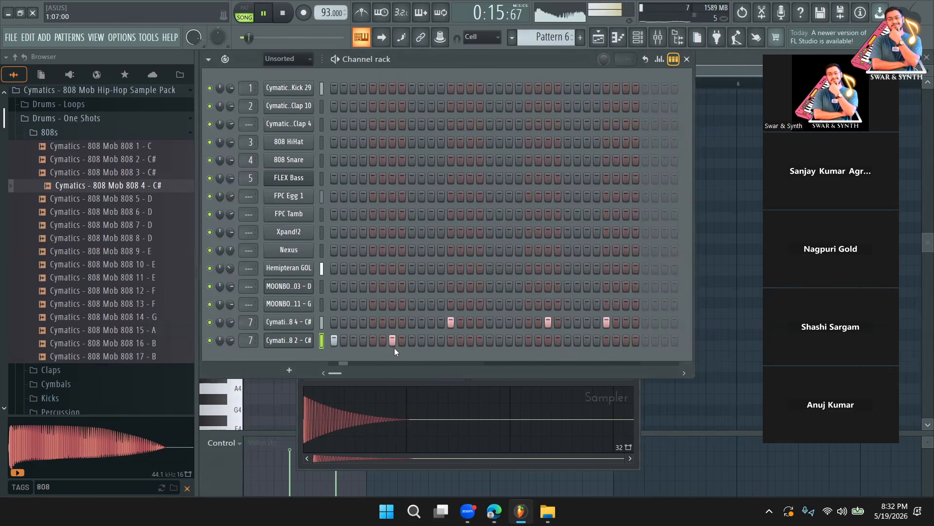
Re-enable all muted playlist tracks and listen to the full arrangement
{"action": "left_click", "coordinate": [605, 42]}
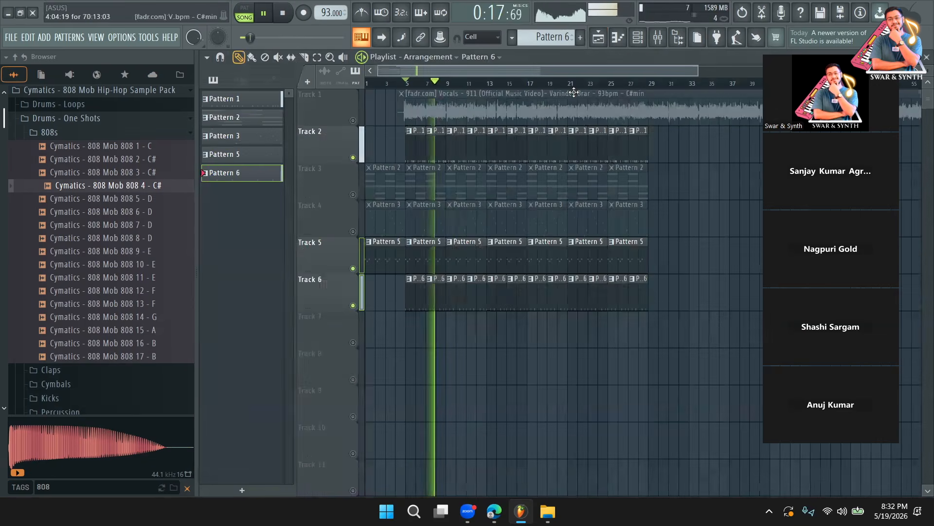
{"action": "left_click", "coordinate": [353, 234], "text": "ctrl"}
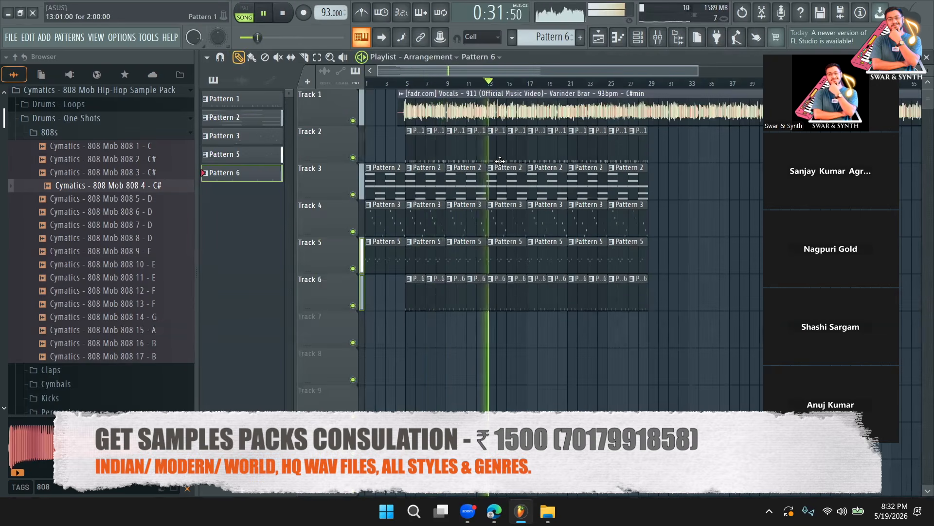
{"action": "key", "text": "space"}
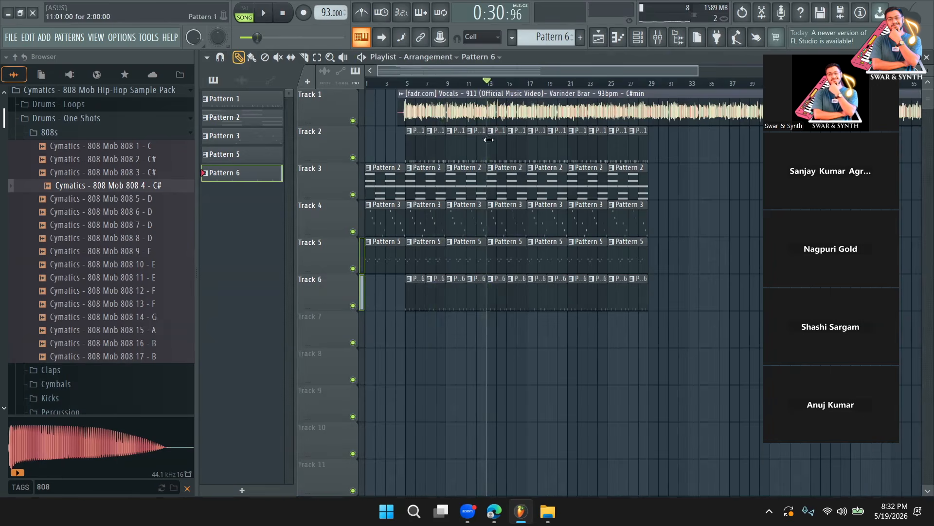
Make the Track 2 clip at bar 13 unique and show the new pattern's steps in the channel rack
{"action": "left_click", "coordinate": [491, 131]}
{"action": "left_click", "coordinate": [538, 243]}
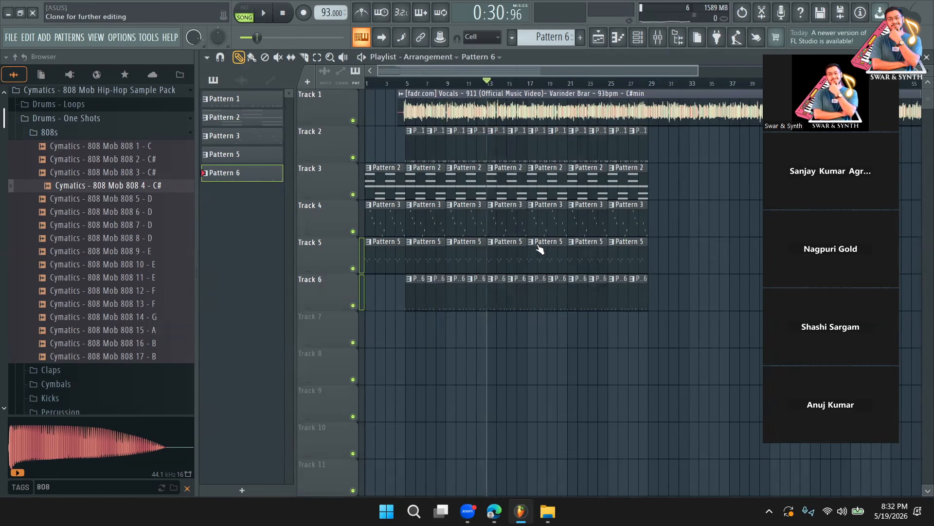
{"action": "double_click", "coordinate": [500, 154]}
{"action": "left_click", "coordinate": [638, 39]}
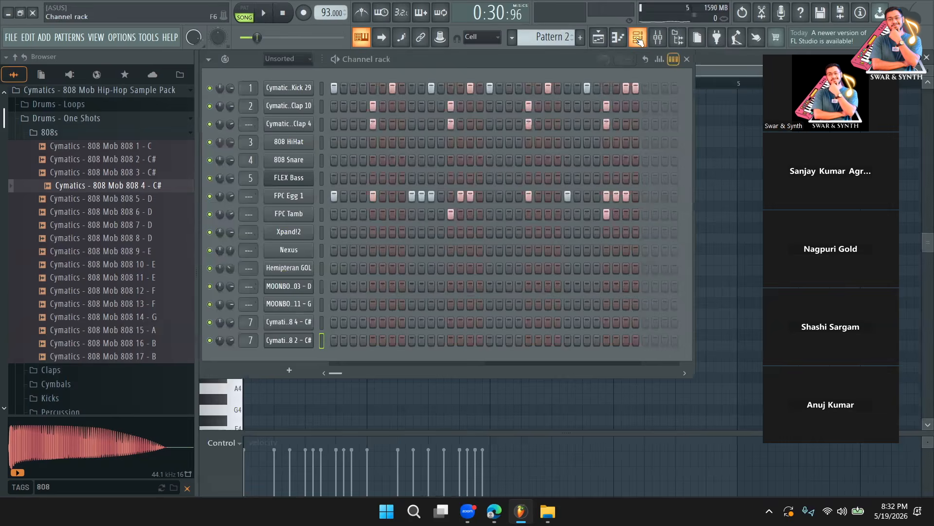
Thin out the Kick 29 channel in Pattern 2 by removing the hits on steps 7, 11, 17, 27 and 32 while looping the pattern
{"action": "left_click", "coordinate": [394, 92]}
{"action": "left_click", "coordinate": [431, 88]}
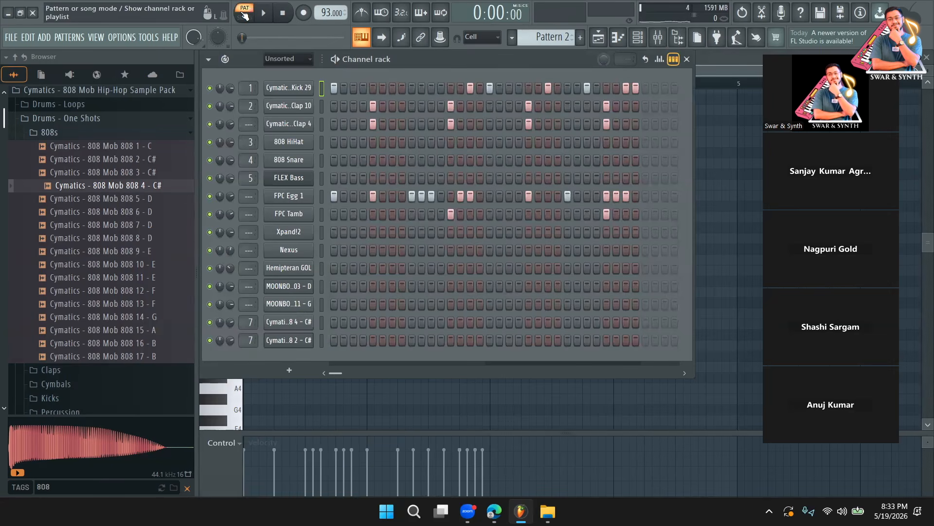
{"action": "key", "text": "space"}
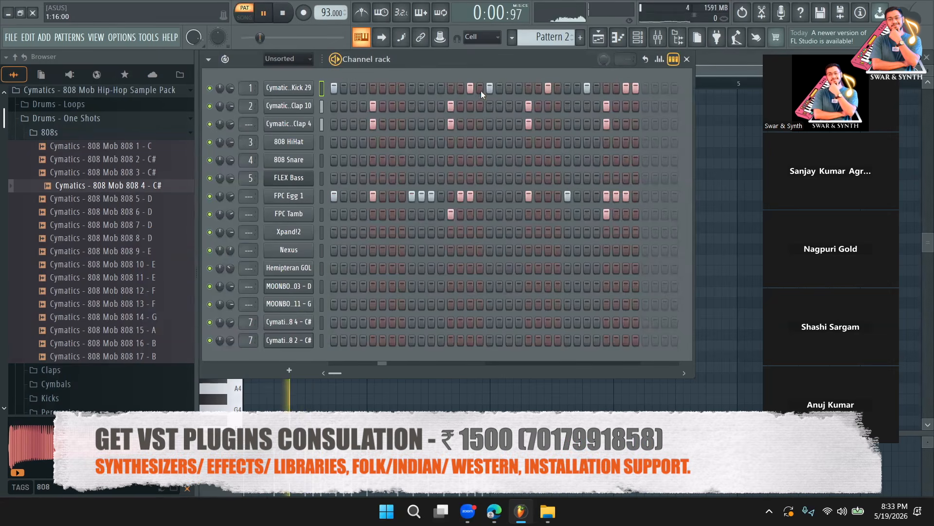
{"action": "left_click", "coordinate": [488, 89]}
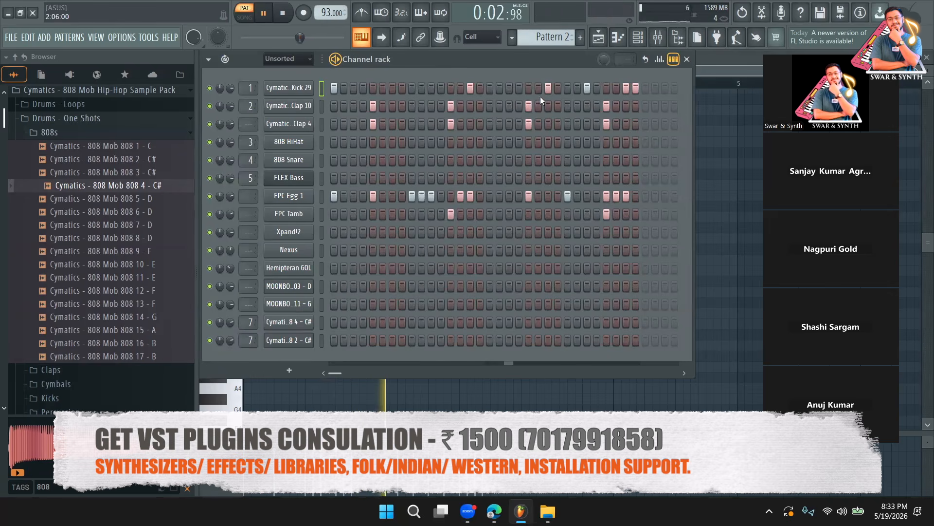
{"action": "left_click", "coordinate": [634, 89]}
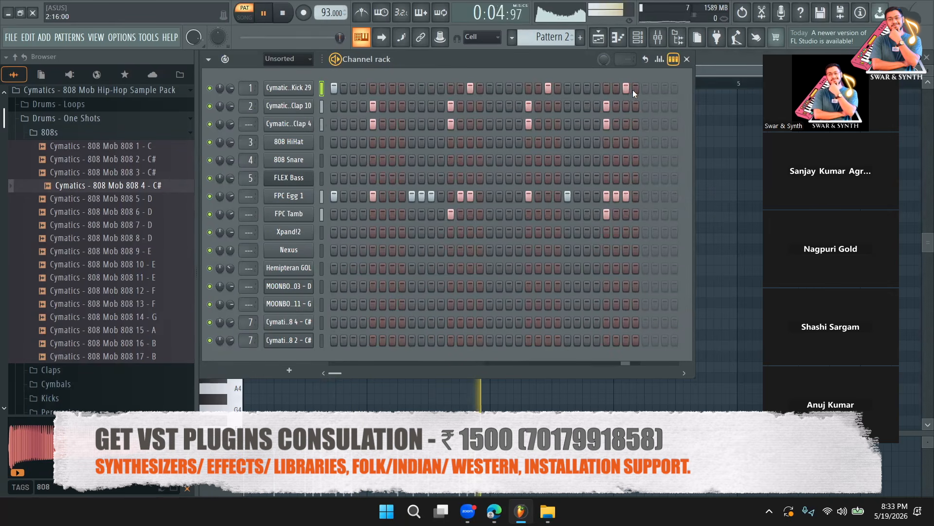
Remove the FPC Egg 1 hits on steps 10, 14 and 30 of Pattern 2
{"action": "left_click", "coordinate": [423, 195]}
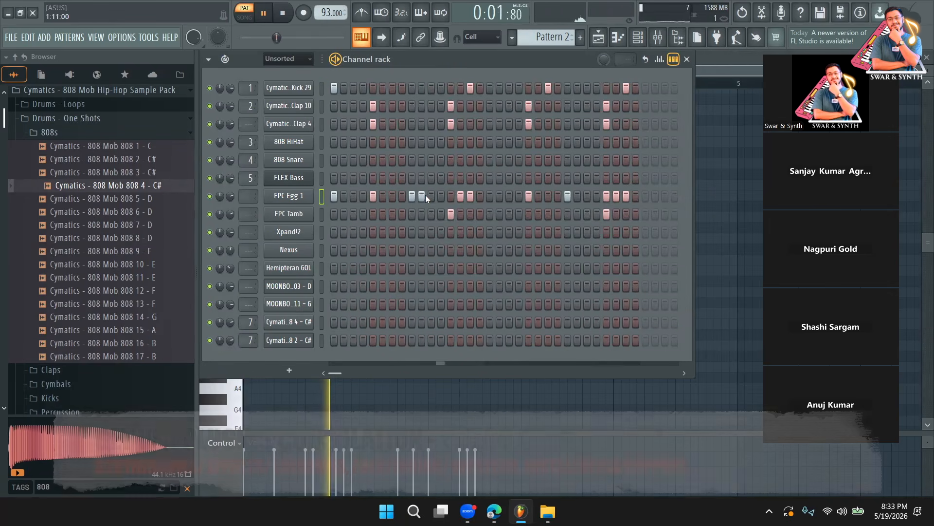
{"action": "left_click", "coordinate": [624, 195]}
{"action": "left_click", "coordinate": [617, 196]}
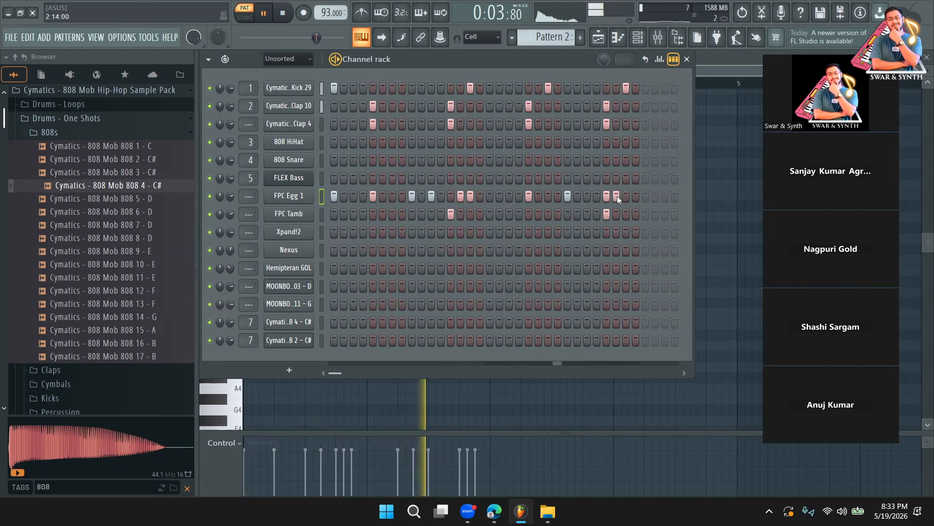
{"action": "left_click", "coordinate": [624, 197]}
{"action": "left_click", "coordinate": [471, 198]}
{"action": "left_click", "coordinate": [471, 197]}
{"action": "left_click", "coordinate": [463, 197]}
Stop playback and color the Pattern 2 clip at bar 13 in the playlist Dark Olive Green (#3A6935)
{"action": "left_click", "coordinate": [599, 37]}
{"action": "key", "text": "space"}
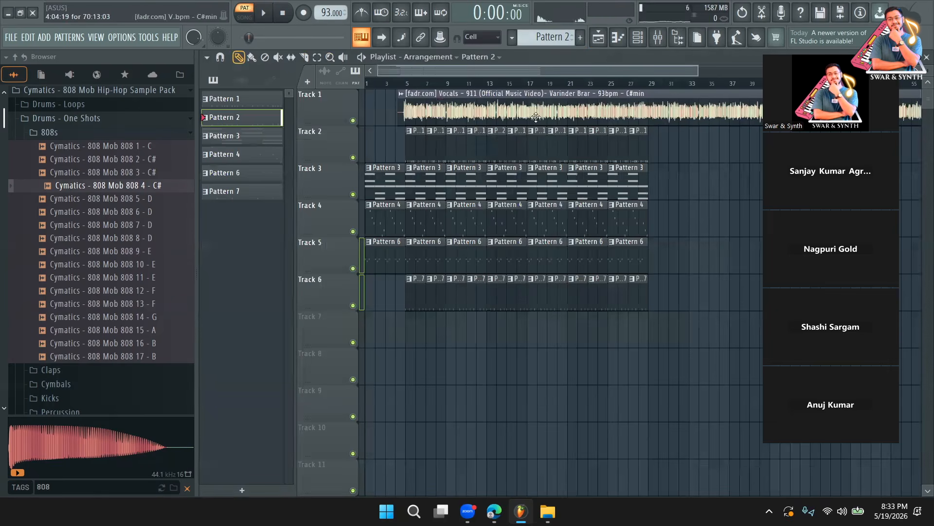
{"action": "right_click", "coordinate": [493, 134]}
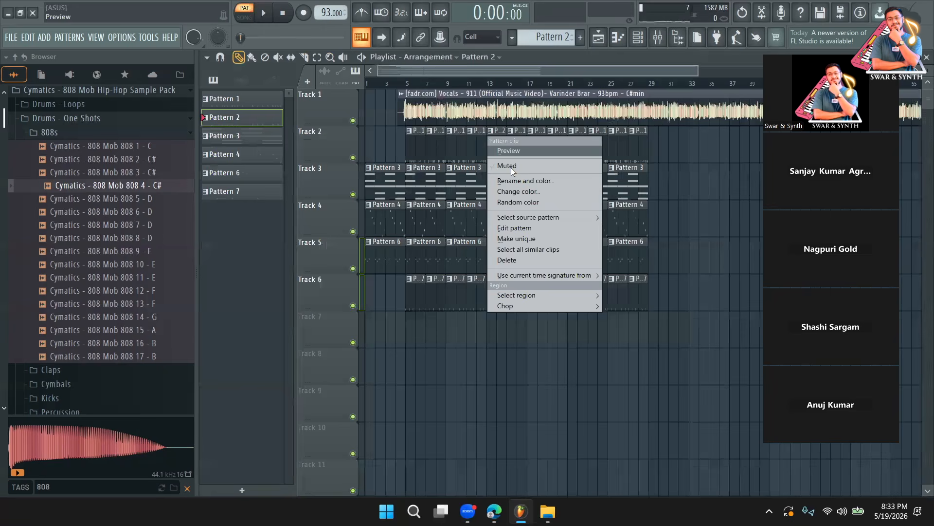
{"action": "left_click", "coordinate": [516, 193]}
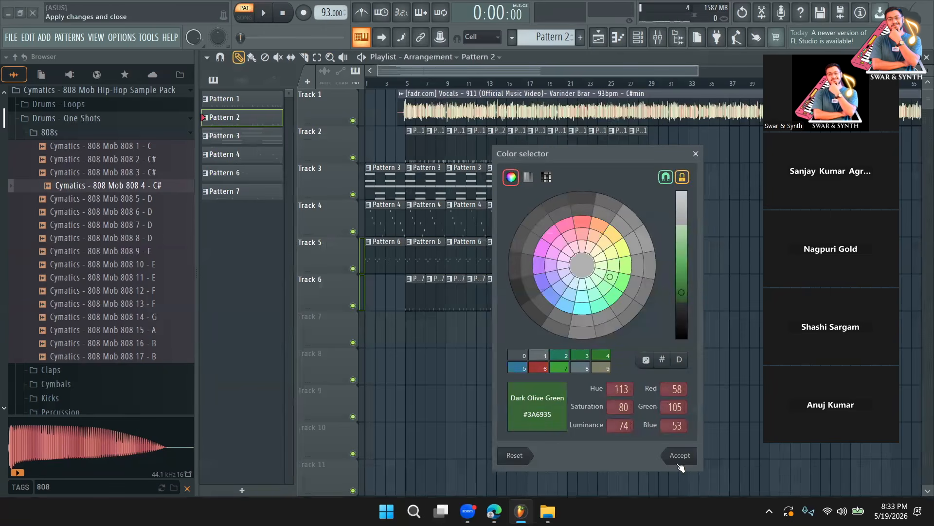
{"action": "left_click", "coordinate": [680, 460]}
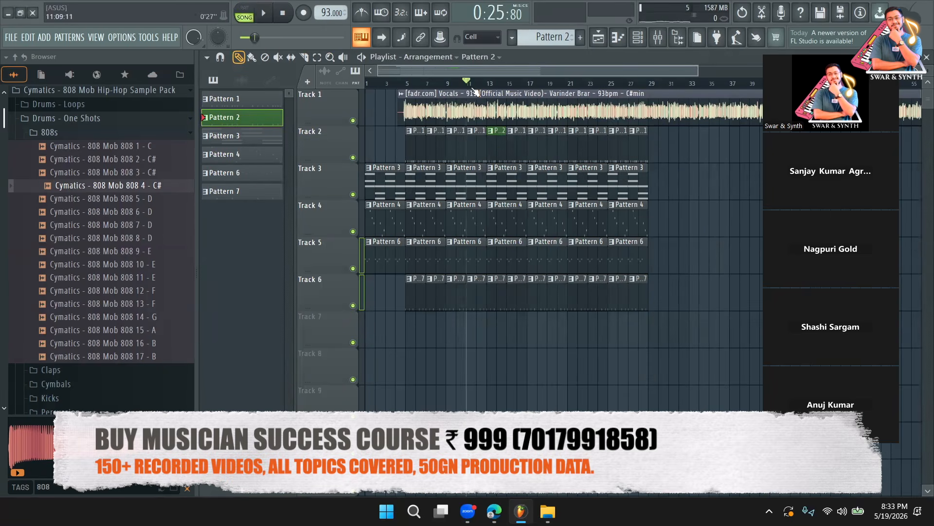
With the song playing, replace the Pattern 1 clips at bars 15, 17, 19 and 21 on Track 2 with Pattern 2 clips
{"action": "key", "text": "space"}
{"action": "right_click", "coordinate": [522, 149]}
{"action": "left_click", "coordinate": [509, 154]}
{"action": "right_click", "coordinate": [536, 158]}
{"action": "left_click", "coordinate": [540, 152]}
{"action": "right_click", "coordinate": [554, 150]}
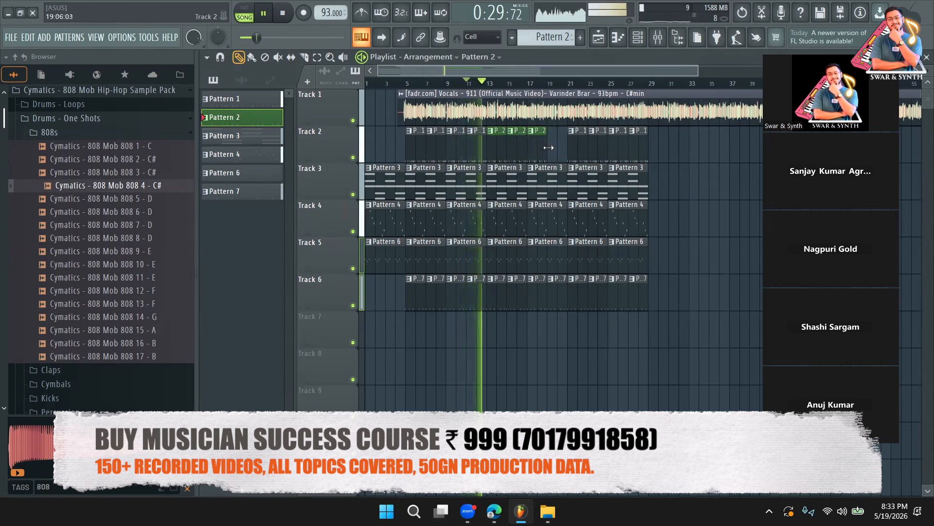
{"action": "left_click", "coordinate": [553, 148]}
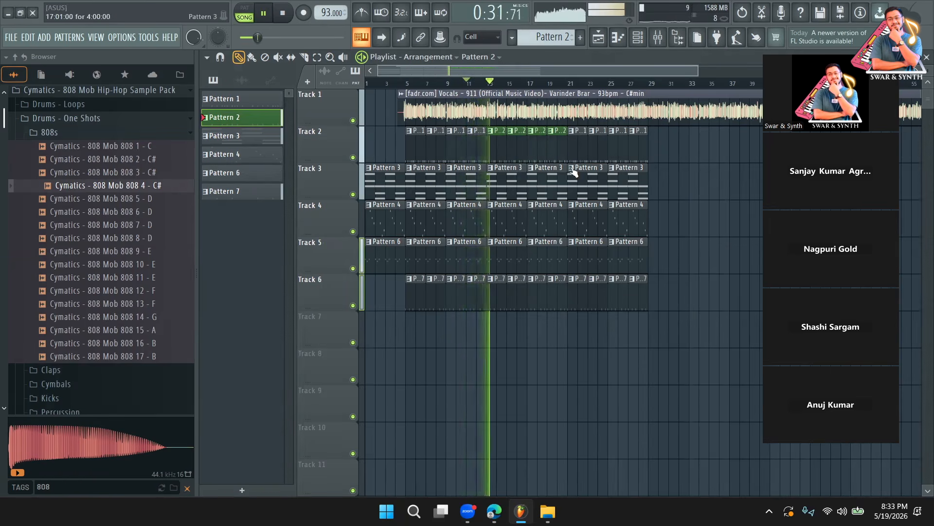
{"action": "right_click", "coordinate": [579, 151]}
{"action": "left_click", "coordinate": [581, 152]}
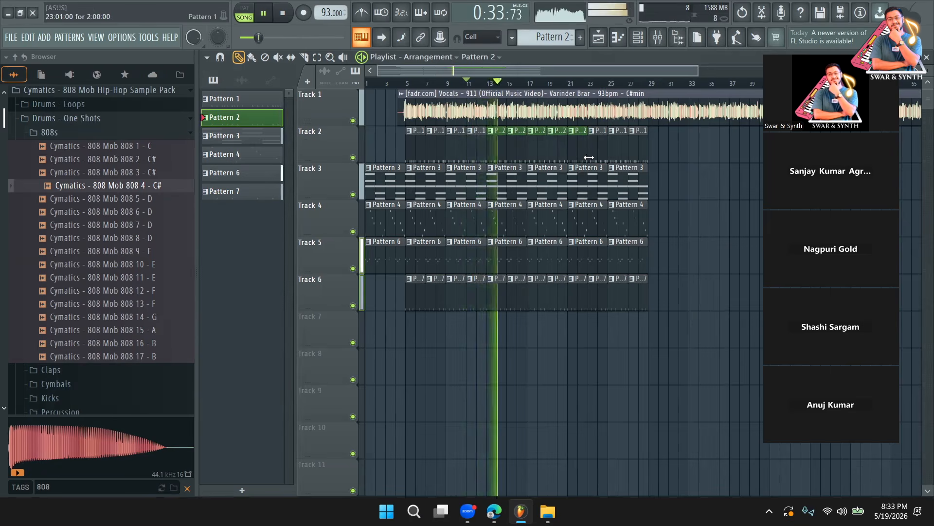
Remove the Kick 29 hit on step 15 of Pattern 2 and try a hit on step 17 during playback
{"action": "double_click", "coordinate": [520, 154]}
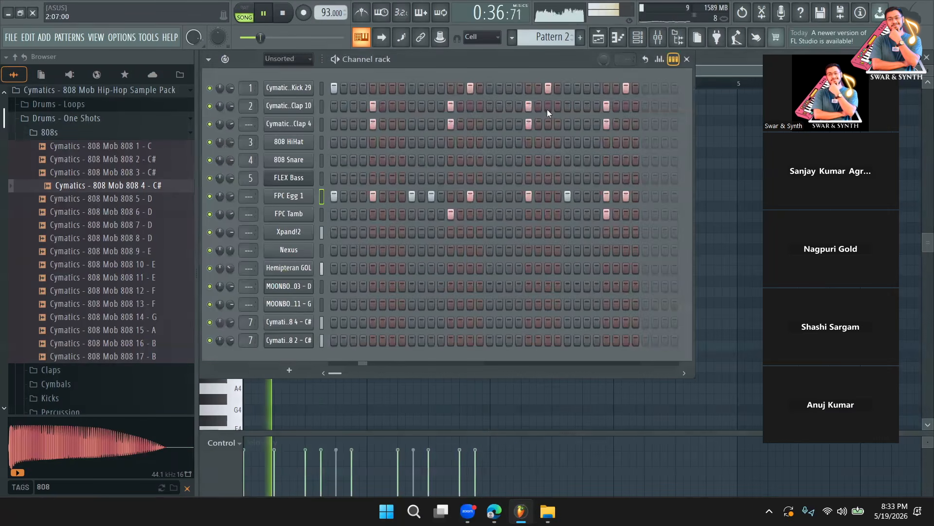
{"action": "key", "text": "F6"}
{"action": "left_click", "coordinate": [470, 88]}
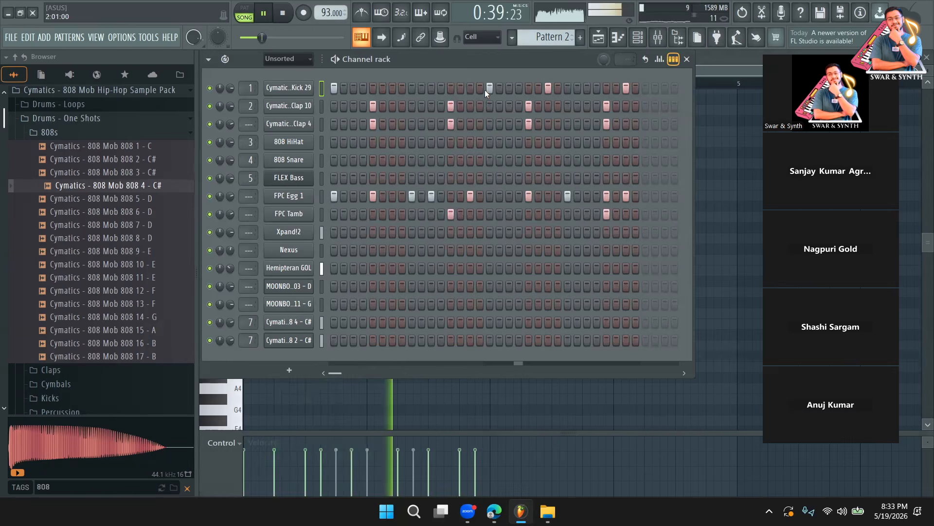
{"action": "key", "text": "space"}
{"action": "key", "text": "space"}
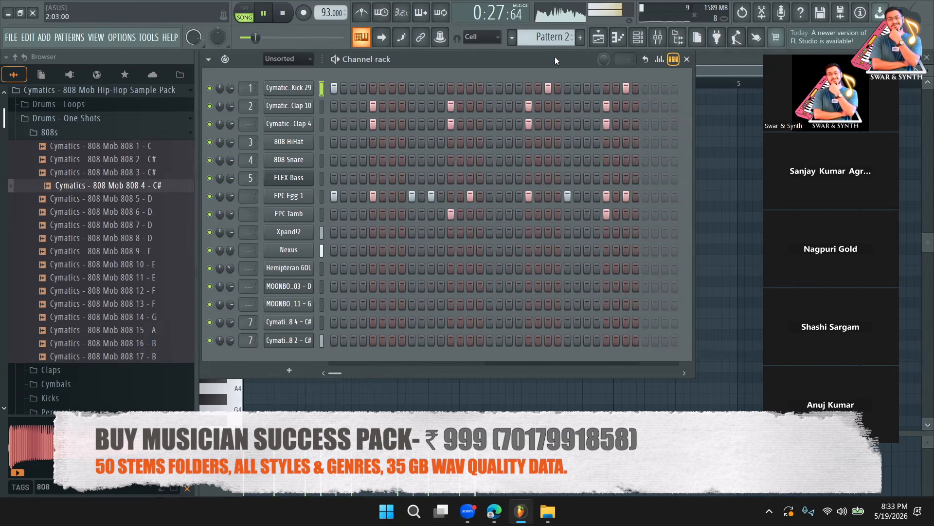
Add Kick 29 hits on steps 11 and 17 of Pattern 2 and return to the playlist
{"action": "left_click", "coordinate": [597, 40]}
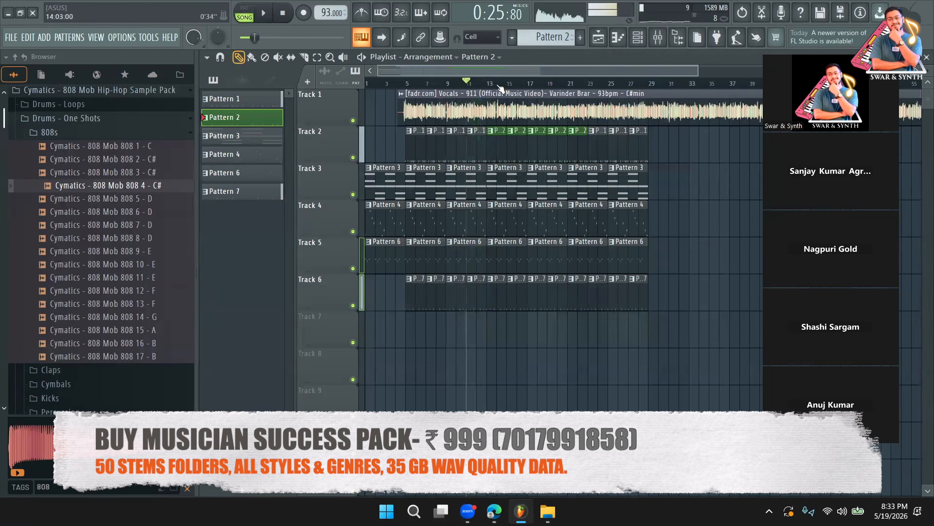
{"action": "left_click", "coordinate": [618, 37]}
{"action": "left_click", "coordinate": [658, 37]}
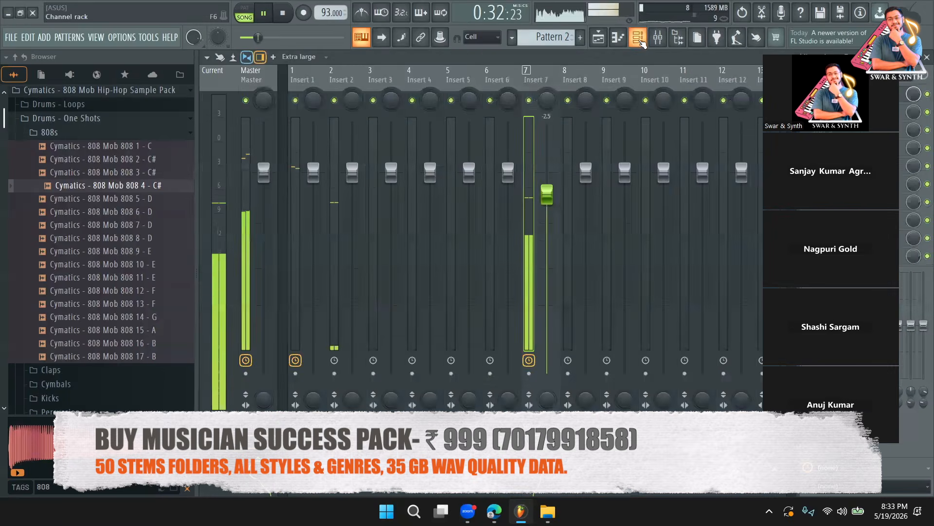
{"action": "left_click", "coordinate": [638, 38]}
{"action": "left_click", "coordinate": [451, 88]}
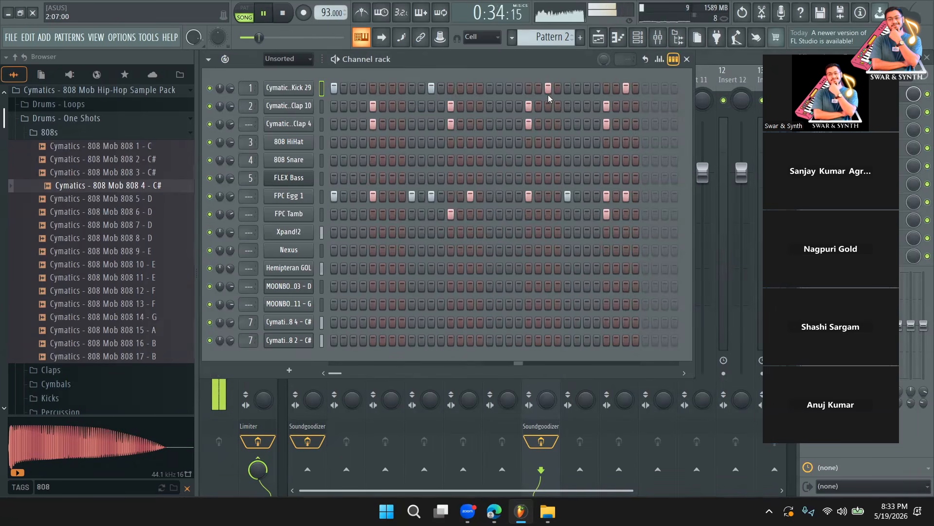
{"action": "left_click", "coordinate": [491, 89]}
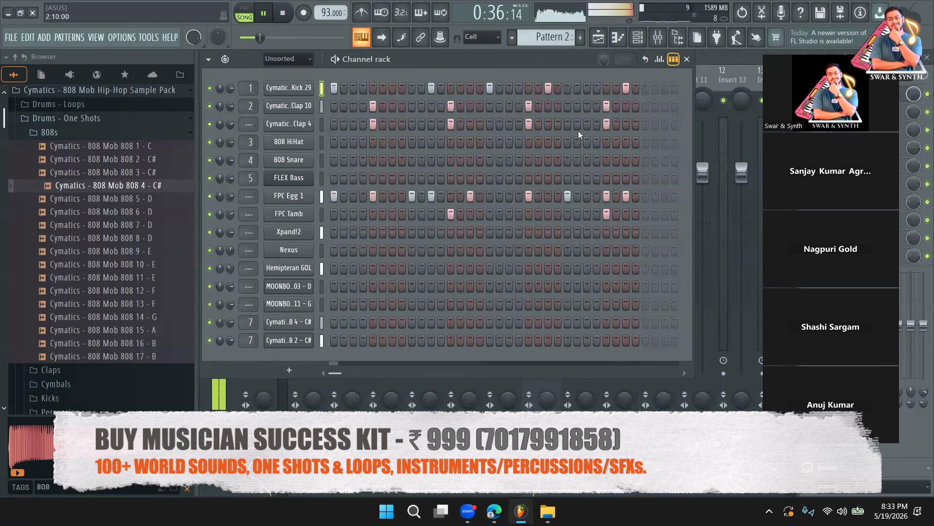
{"action": "left_click", "coordinate": [598, 37]}
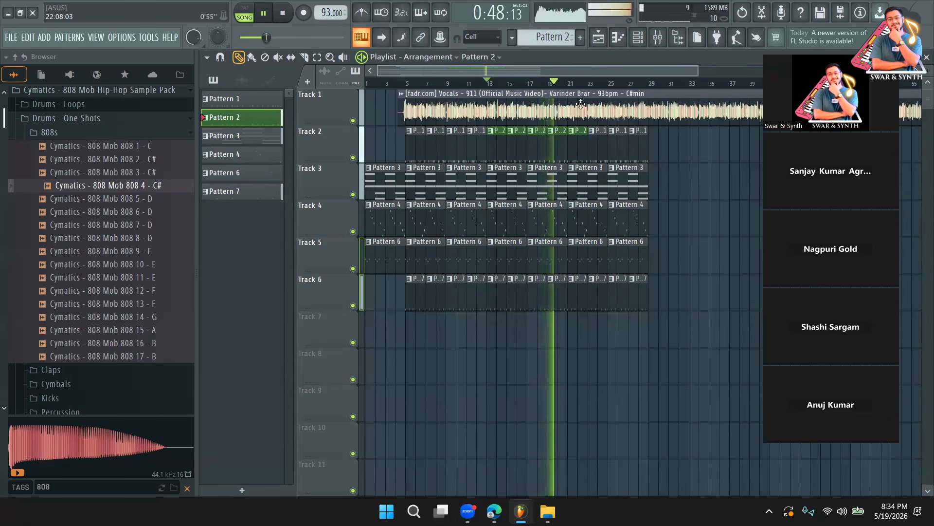
Delete the Pattern 2 clip at bar 19 on Track 2 and replace the one at bar 21 with Pattern 1
{"action": "right_click", "coordinate": [578, 150]}
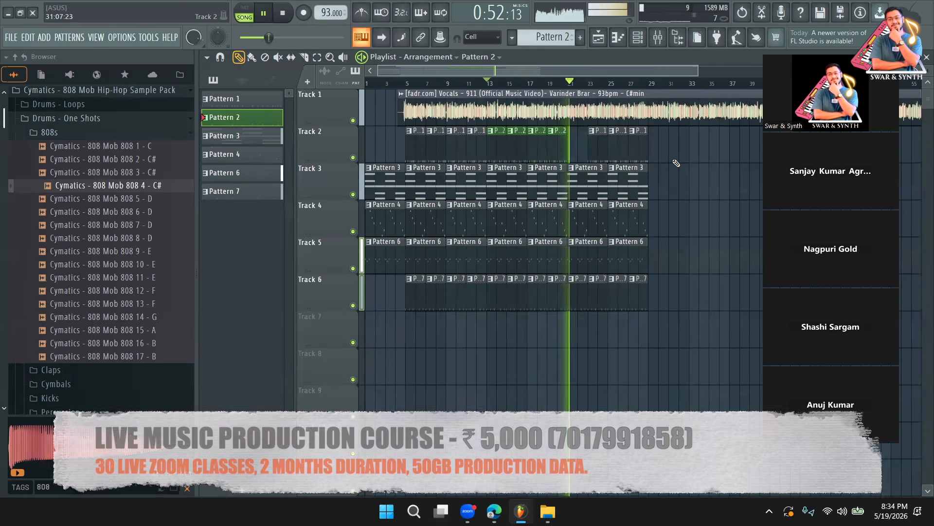
{"action": "key", "text": "space"}
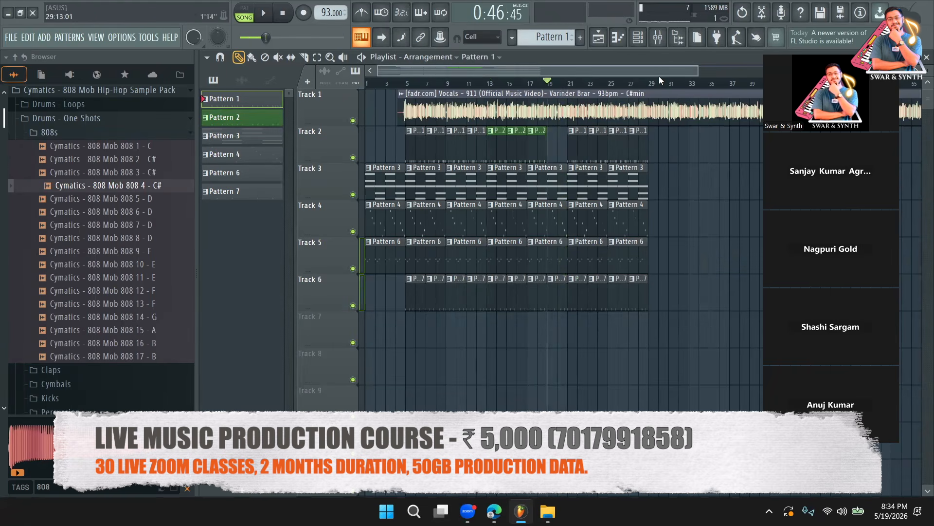
{"action": "left_click_drag", "start_coordinate": [695, 67], "coordinate": [630, 76]}
{"action": "key", "text": "space"}
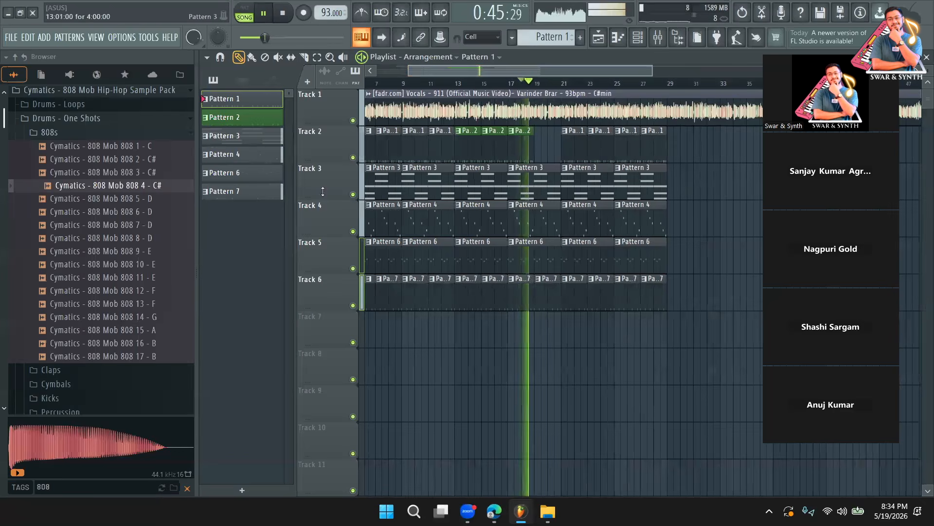
Shorten the Pattern 6 clip at bar 17 on Track 5 to end at bar 19 and play back the transition
{"action": "left_click", "coordinate": [146, 118]}
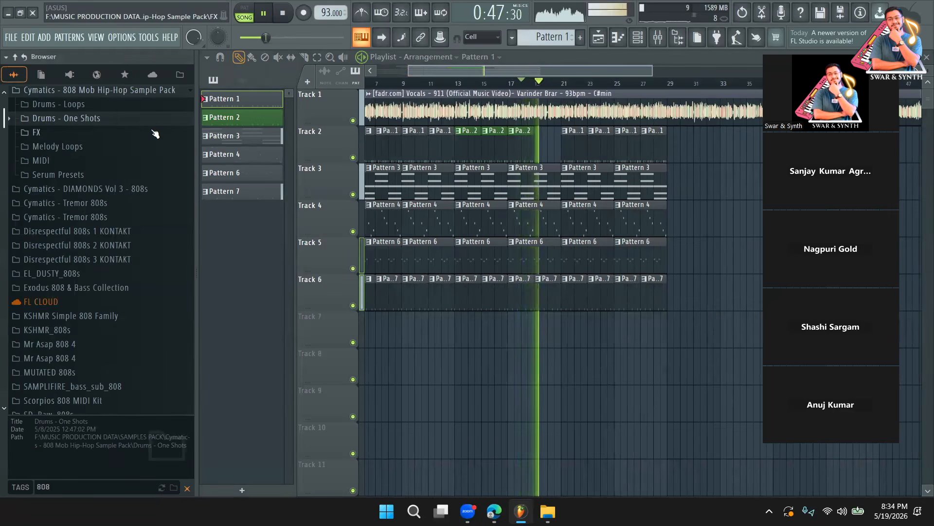
{"action": "key", "text": "space"}
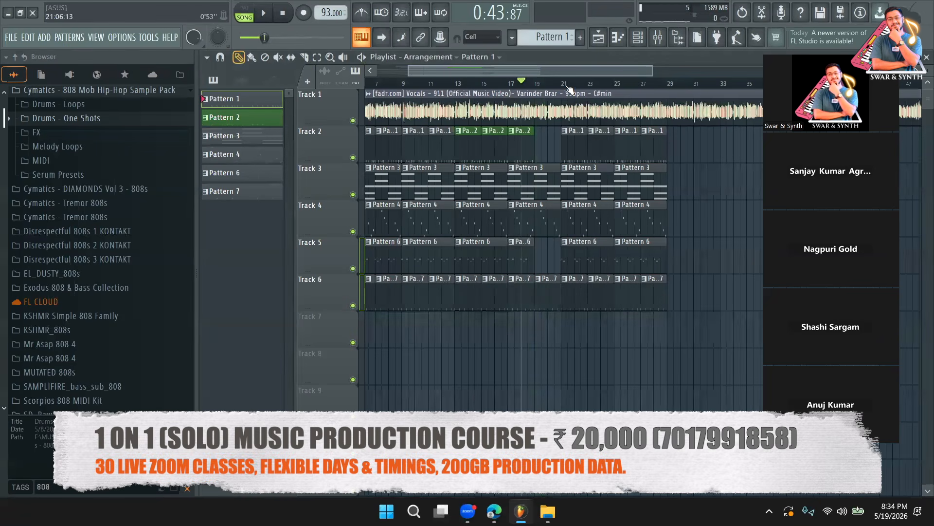
{"action": "key", "text": "space"}
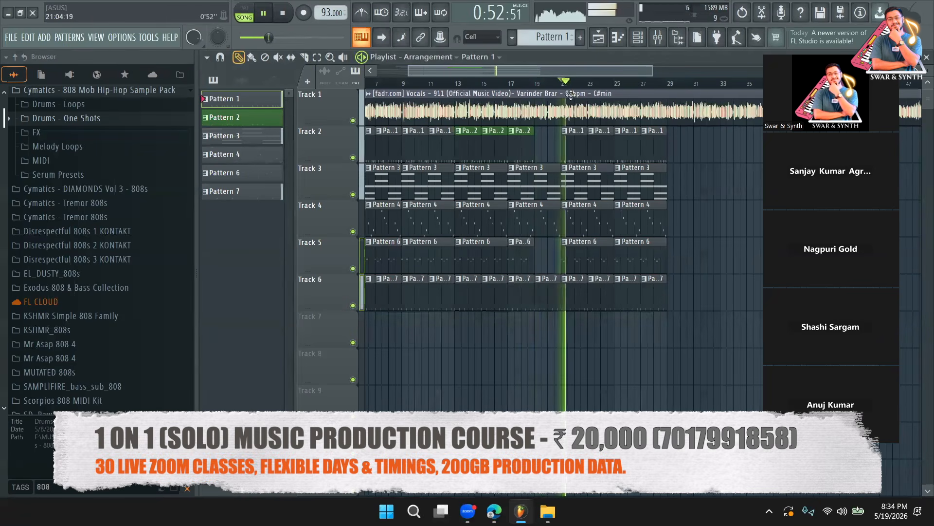
{"action": "left_click_drag", "start_coordinate": [624, 72], "coordinate": [602, 71]}
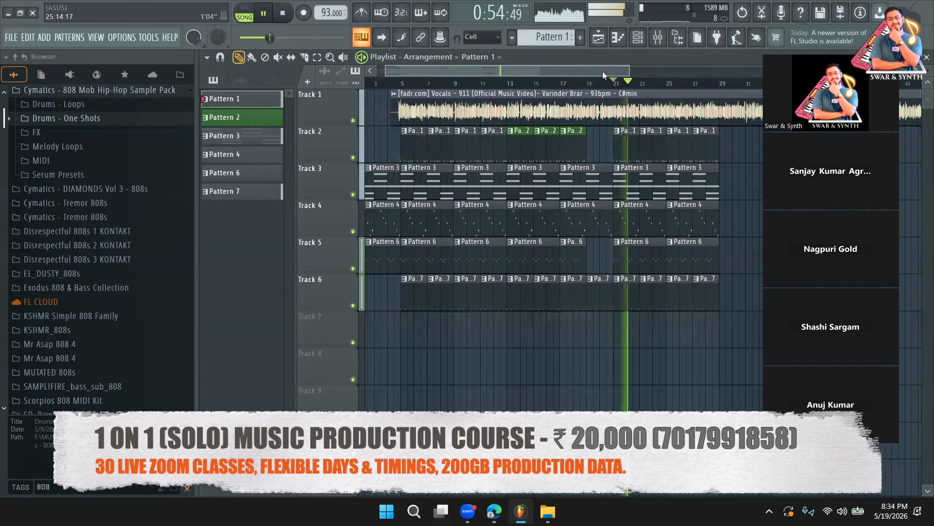
{"action": "key", "text": "space"}
{"action": "left_click", "coordinate": [581, 83]}
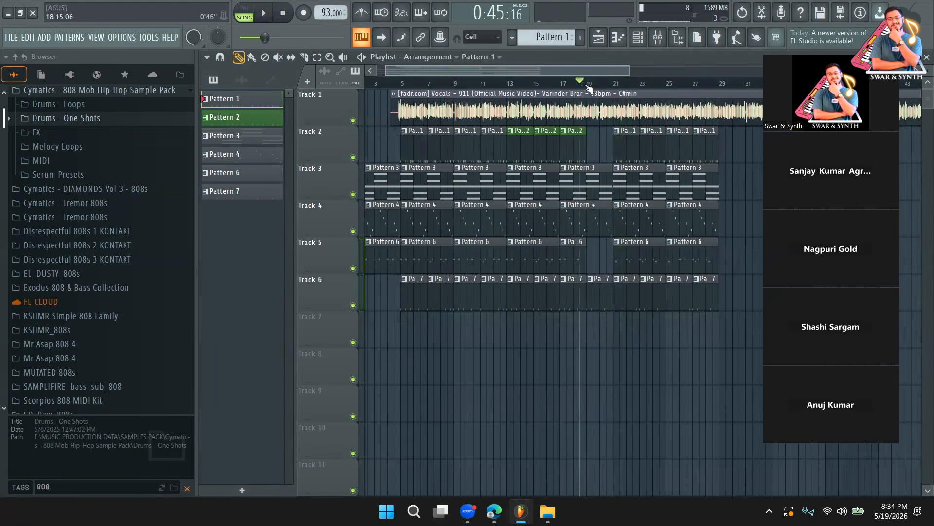
{"action": "key", "text": "space"}
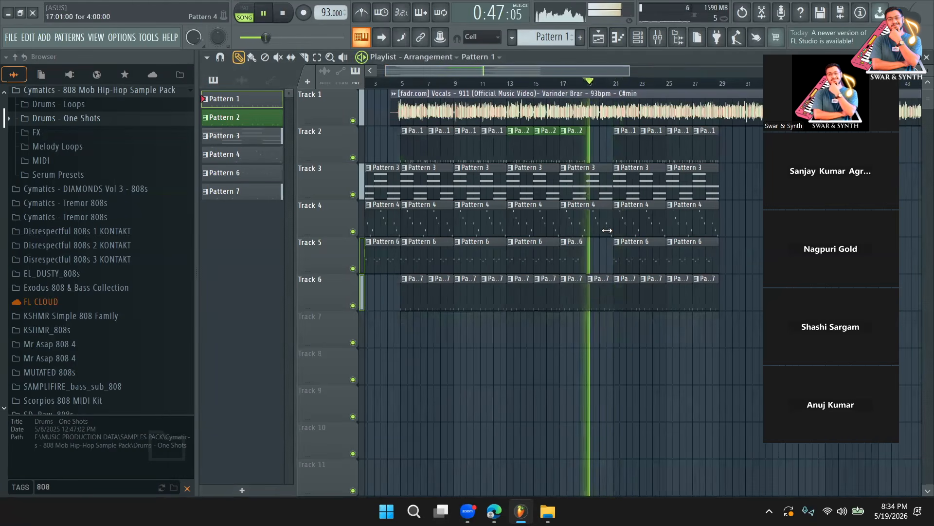
Delete the Pattern 7 clip at bar 19 on Track 6 and place a two-bar Pattern 6 clip at bar 19 on Track 5
{"action": "right_click", "coordinate": [605, 275]}
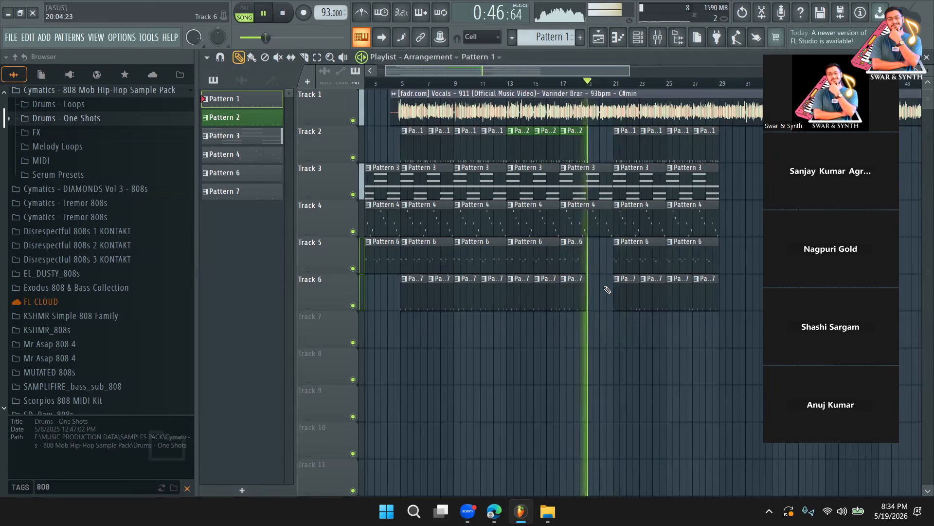
{"action": "left_click", "coordinate": [571, 263]}
{"action": "left_click", "coordinate": [589, 262]}
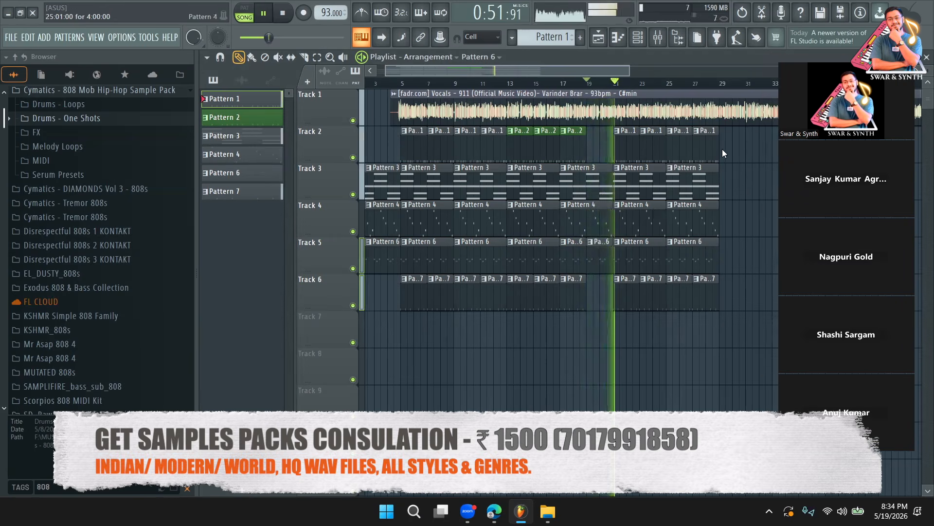
{"action": "key", "text": "space"}
Switch the channel rack to the empty Pattern 8 and open the Snares folder under Drums - One Shots
{"action": "left_click", "coordinate": [638, 37]}
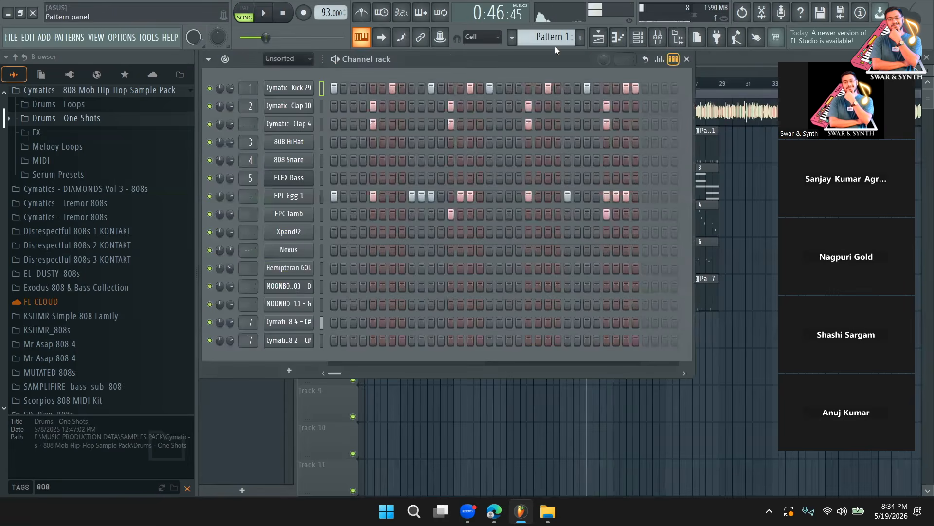
{"action": "scroll", "coordinate": [553, 41], "scroll_direction": "down", "scroll_amount": 7}
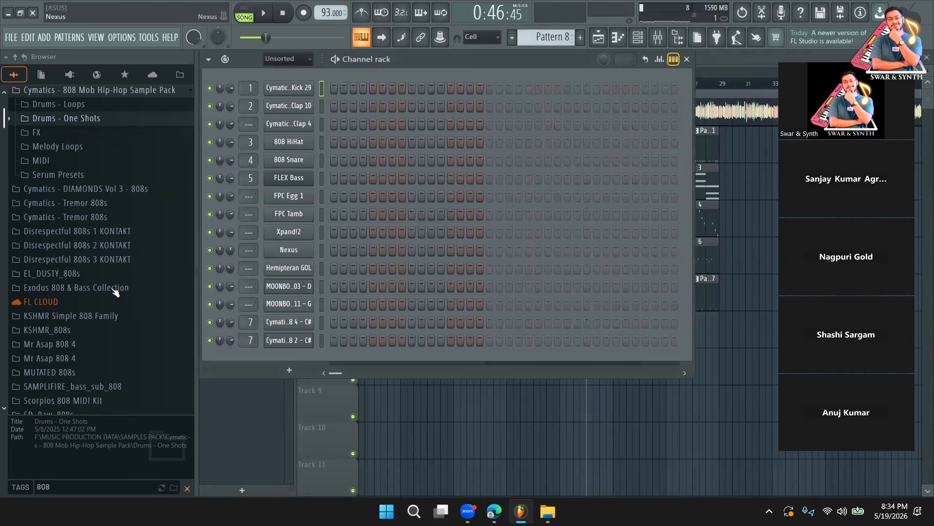
{"action": "left_click", "coordinate": [83, 123]}
{"action": "left_click", "coordinate": [63, 138]}
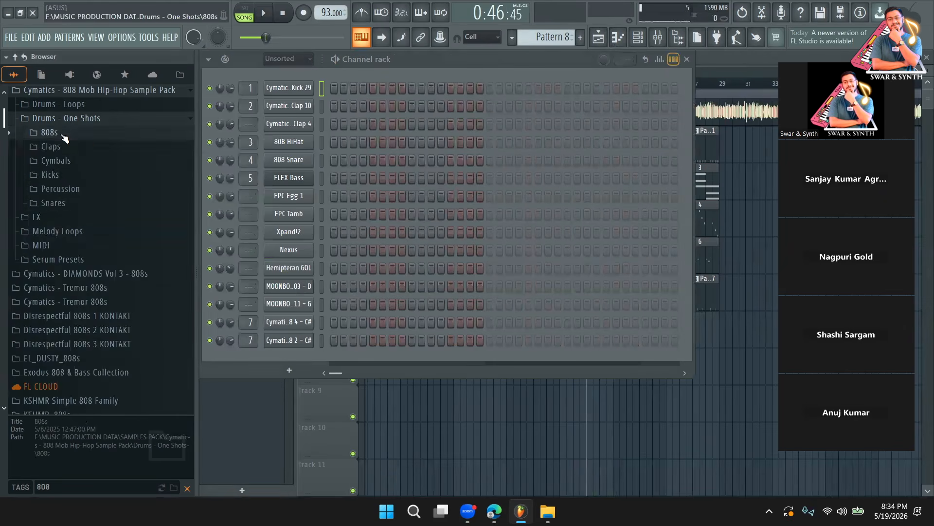
{"action": "left_click", "coordinate": [78, 207]}
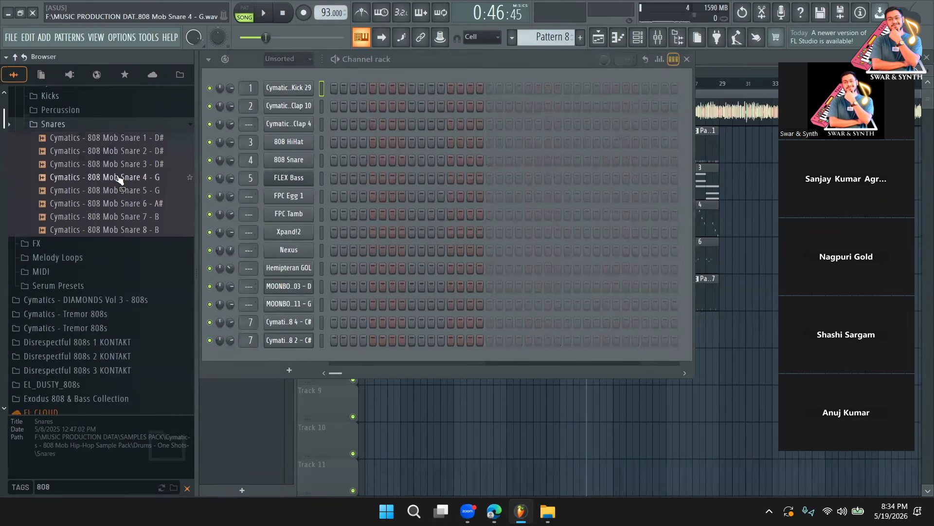
Audition the 808 Mob snares 4 to 8 and add Cymatics - 808 Mob Snare 7 - B as a new channel
{"action": "left_click", "coordinate": [120, 179]}
{"action": "left_click", "coordinate": [121, 191]}
{"action": "left_click", "coordinate": [122, 203]}
{"action": "left_click", "coordinate": [125, 216]}
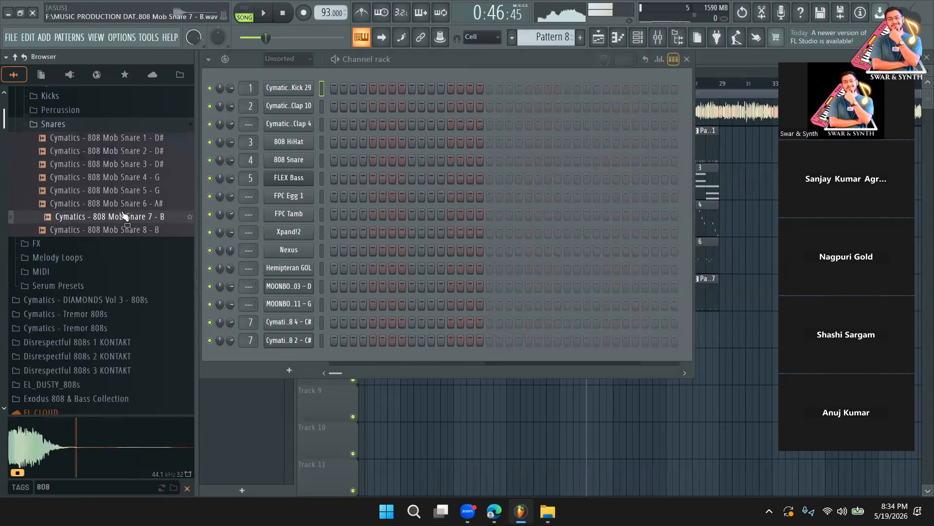
{"action": "left_click", "coordinate": [126, 230]}
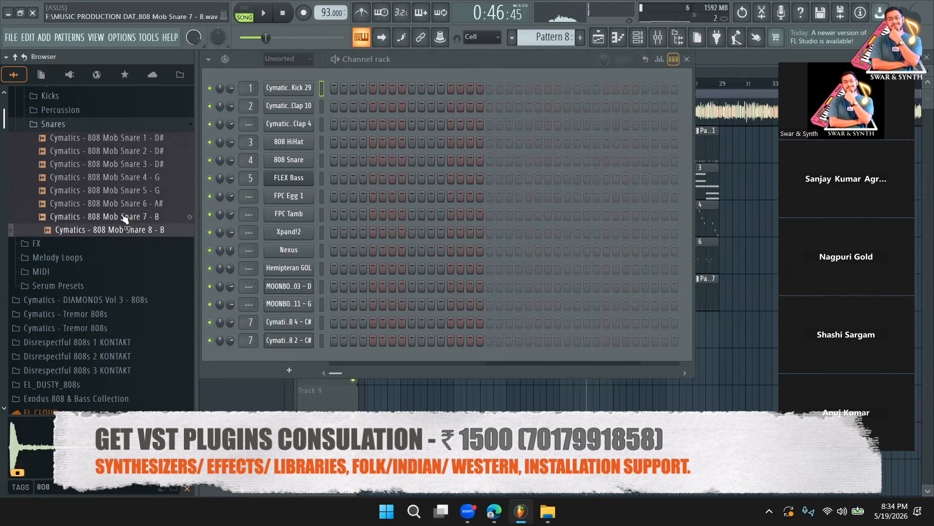
{"action": "left_click", "coordinate": [124, 217]}
{"action": "left_click_drag", "start_coordinate": [282, 340], "coordinate": [297, 350]}
Open the piano roll of the new Snare 7 channel and audition its pitches
{"action": "left_click", "coordinate": [672, 63]}
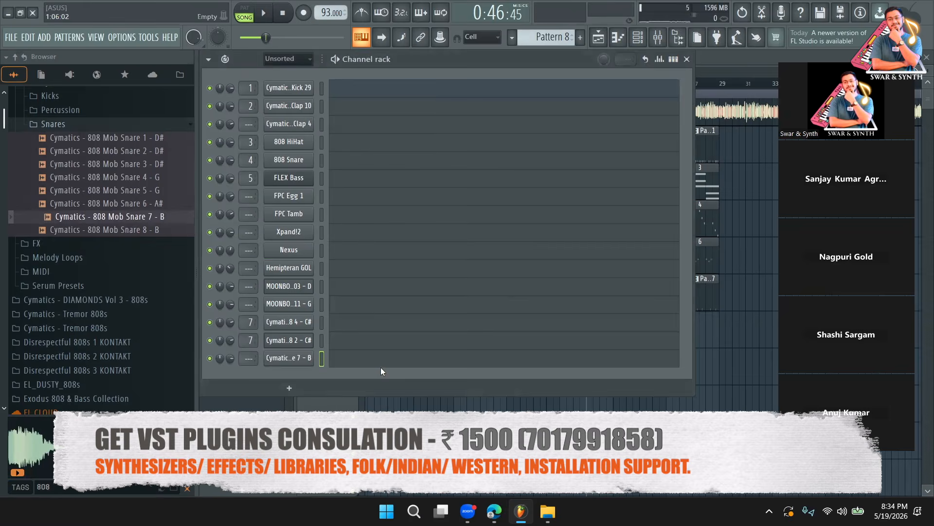
{"action": "left_click", "coordinate": [382, 370]}
{"action": "scroll", "coordinate": [251, 407], "scroll_direction": "down", "scroll_amount": 5}
{"action": "left_click", "coordinate": [242, 393]}
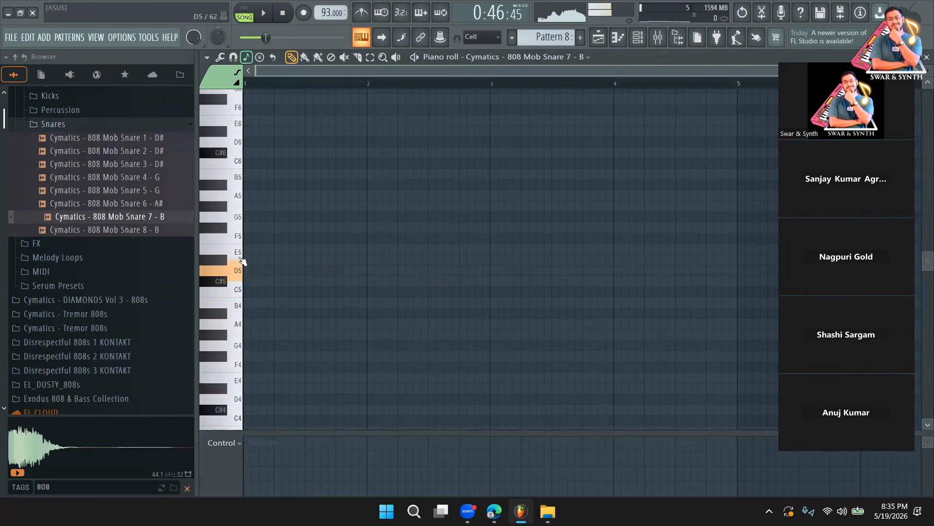
Place a Pattern 8 clip on Track 7 starting at bar 20 and reopen its snare piano roll
{"action": "left_click", "coordinate": [598, 43]}
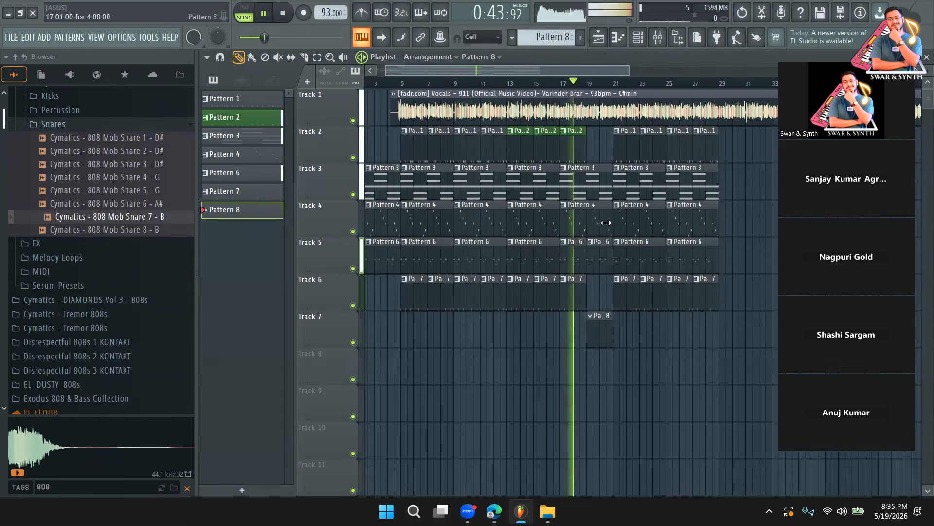
{"action": "double_click", "coordinate": [598, 317]}
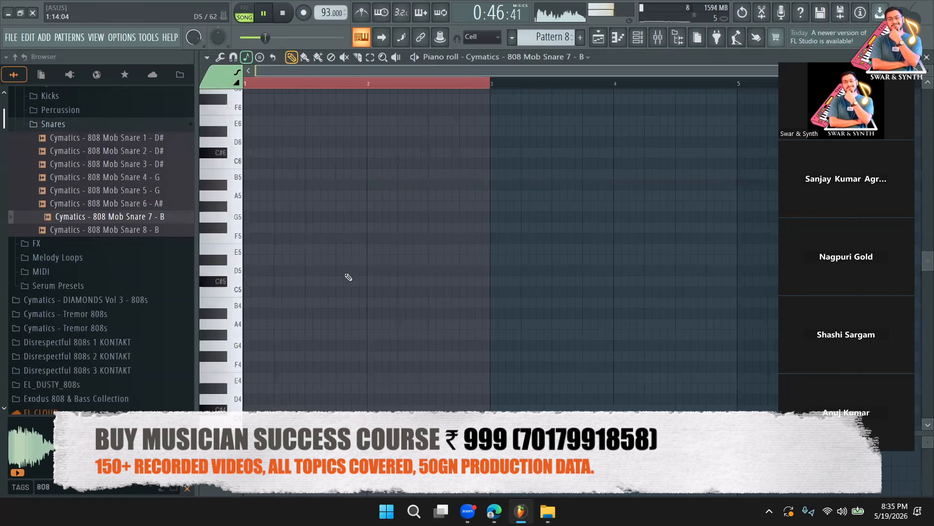
{"action": "left_click", "coordinate": [599, 39]}
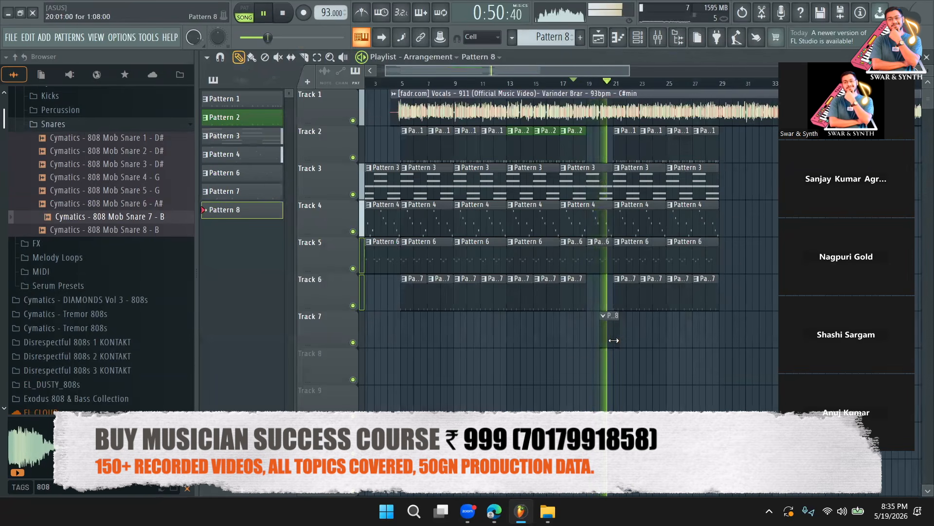
{"action": "double_click", "coordinate": [614, 316]}
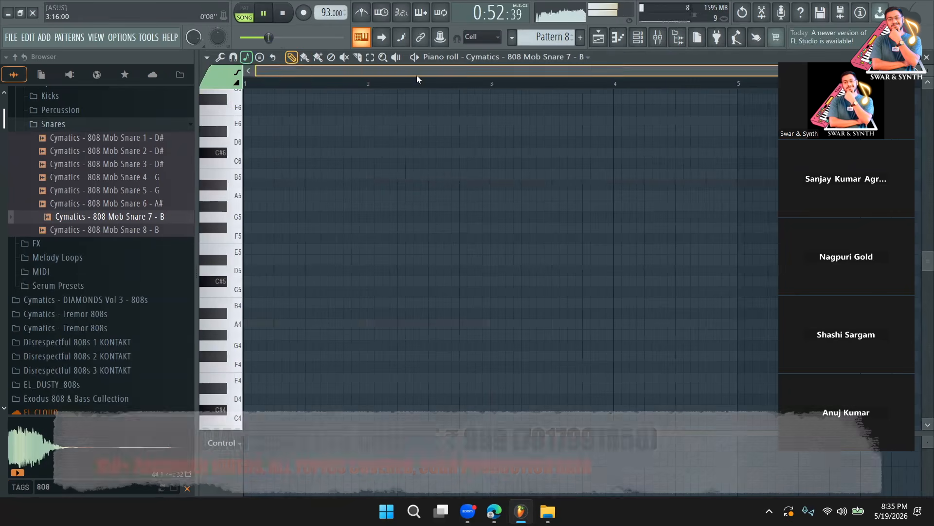
Enter short C#5 snare notes on steps 1 and 2 of Pattern 8, auditioning them in pattern mode
{"action": "left_click", "coordinate": [248, 281]}
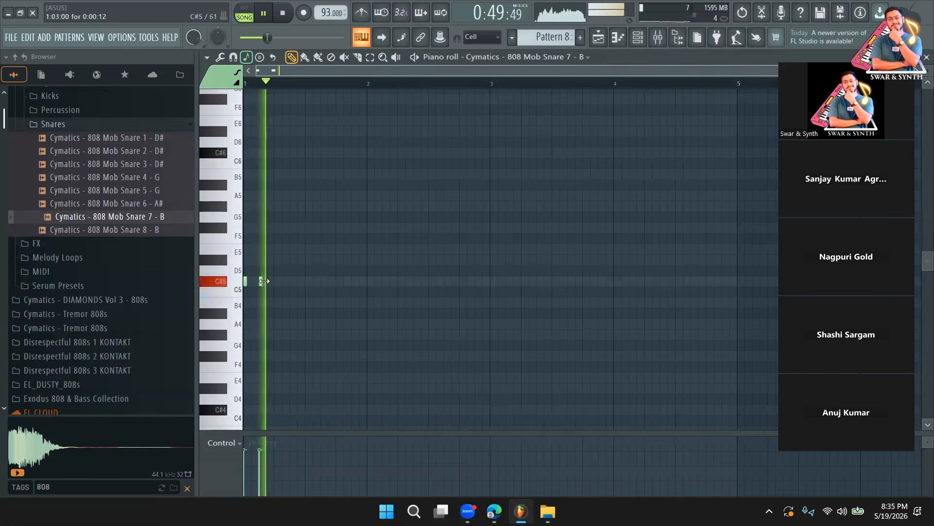
{"action": "key", "text": "space"}
{"action": "left_click", "coordinate": [244, 18]}
{"action": "key", "text": "space"}
{"action": "key", "text": "space"}
{"action": "right_click", "coordinate": [262, 282]}
{"action": "key", "text": "space"}
{"action": "key", "text": "space"}
{"action": "key", "text": "space"}
{"action": "key", "text": "space"}
{"action": "key", "text": "space"}
Add short B4 snare notes on steps 4 and 5 of Pattern 8 after trying a hit on step 6
{"action": "left_click", "coordinate": [284, 304]}
{"action": "key", "text": "space"}
{"action": "right_click", "coordinate": [283, 303]}
{"action": "right_click", "coordinate": [275, 303]}
{"action": "left_click", "coordinate": [269, 303]}
{"action": "key", "text": "space"}
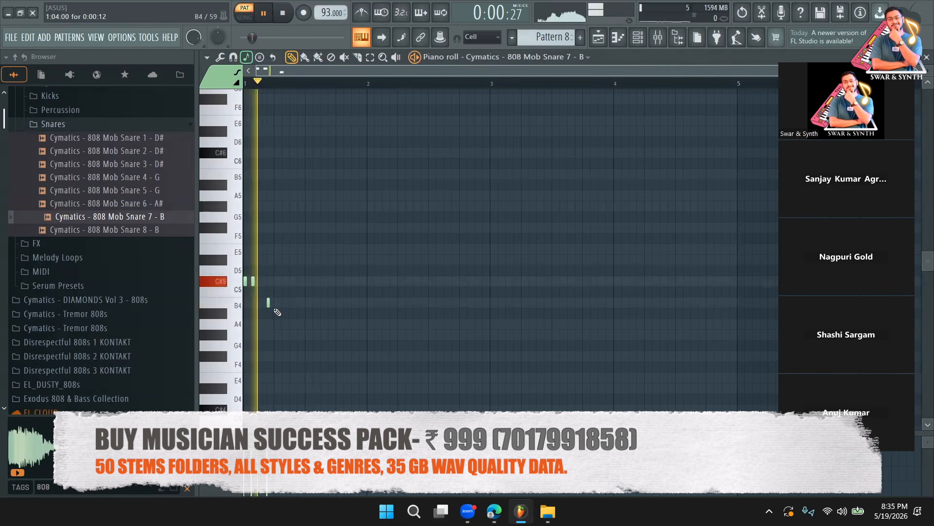
{"action": "left_click", "coordinate": [275, 303]}
Continue the descending snare fill with an A4 note on step 7 and a G#4 note on step 8
{"action": "left_click", "coordinate": [284, 324]}
{"action": "key", "text": "space"}
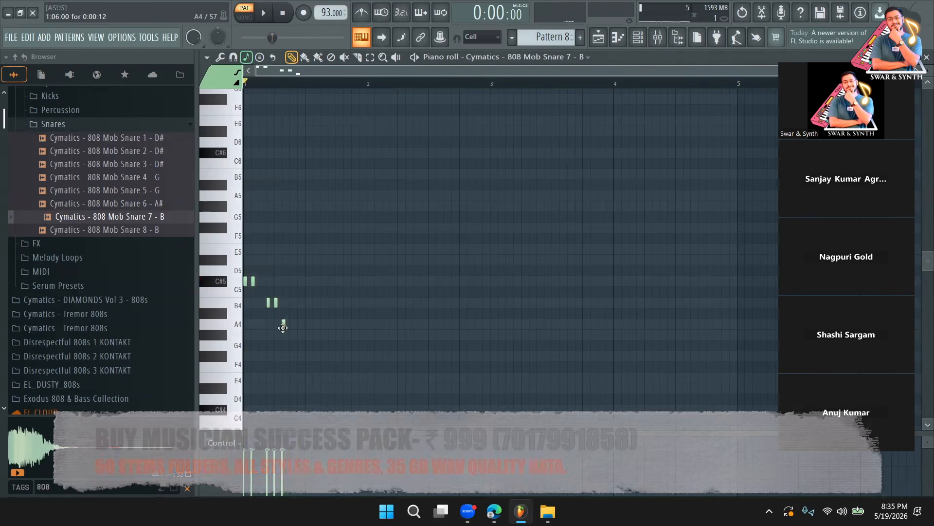
{"action": "right_click", "coordinate": [284, 326]}
{"action": "key", "text": "space"}
{"action": "left_click", "coordinate": [292, 325]}
{"action": "left_click", "coordinate": [299, 336]}
{"action": "key", "text": "space"}
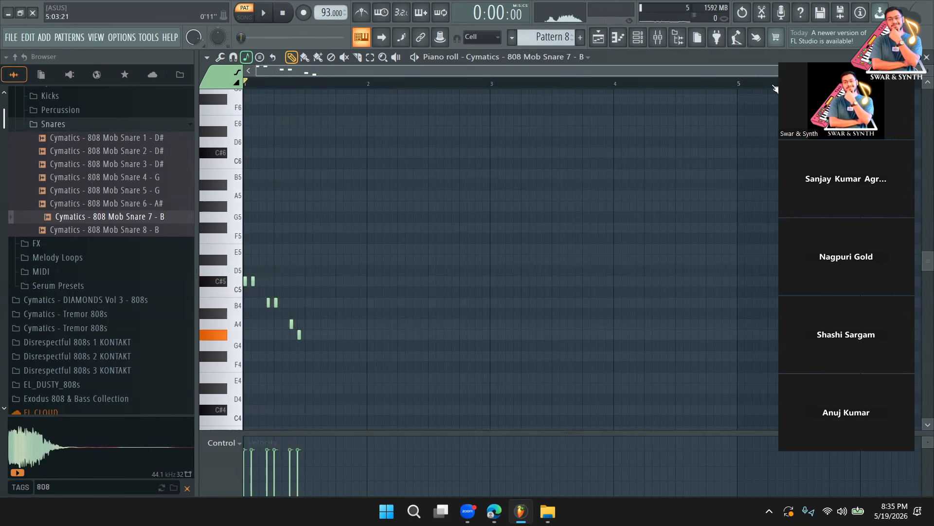
Set the piano roll snap to 1/4 step and shorten the A4 and G#4 snare notes to a quarter step each
{"action": "left_click_drag", "start_coordinate": [776, 89], "coordinate": [519, 61]}
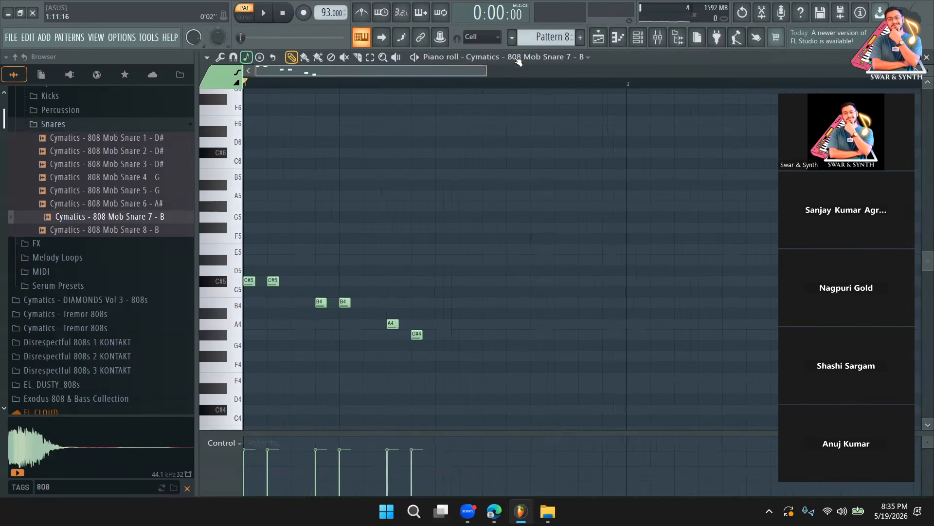
{"action": "left_click", "coordinate": [485, 41]}
{"action": "left_click", "coordinate": [482, 90]}
{"action": "left_click_drag", "start_coordinate": [401, 327], "coordinate": [416, 335]}
Try a repeated quarter-step A4 and G#4 hit half a step behind the existing ones and remove both repeats
{"action": "key", "text": "space"}
{"action": "left_click", "coordinate": [402, 325]}
{"action": "left_click", "coordinate": [425, 336]}
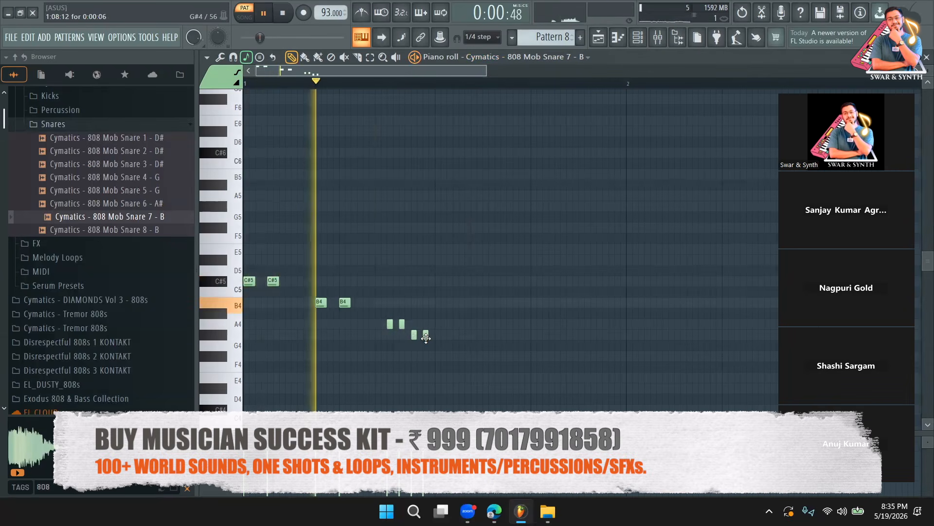
{"action": "right_click", "coordinate": [401, 325]}
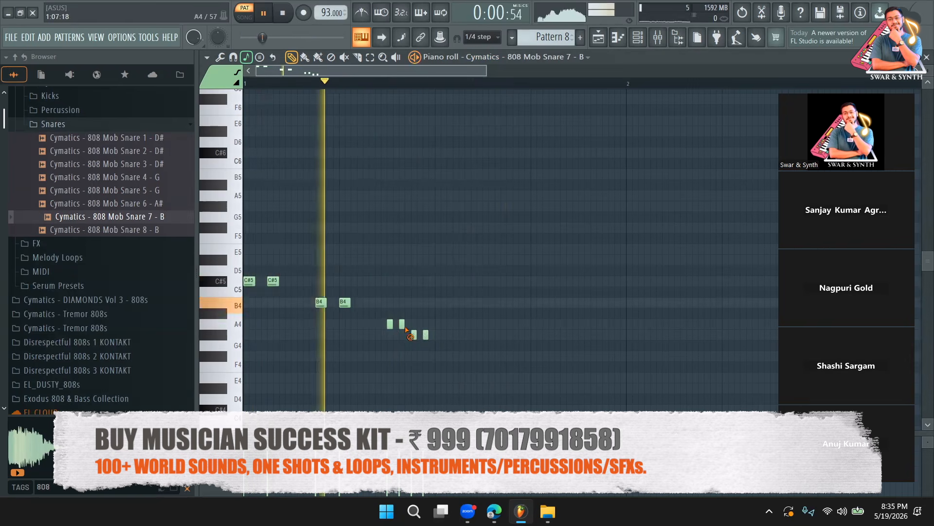
{"action": "key", "text": "space"}
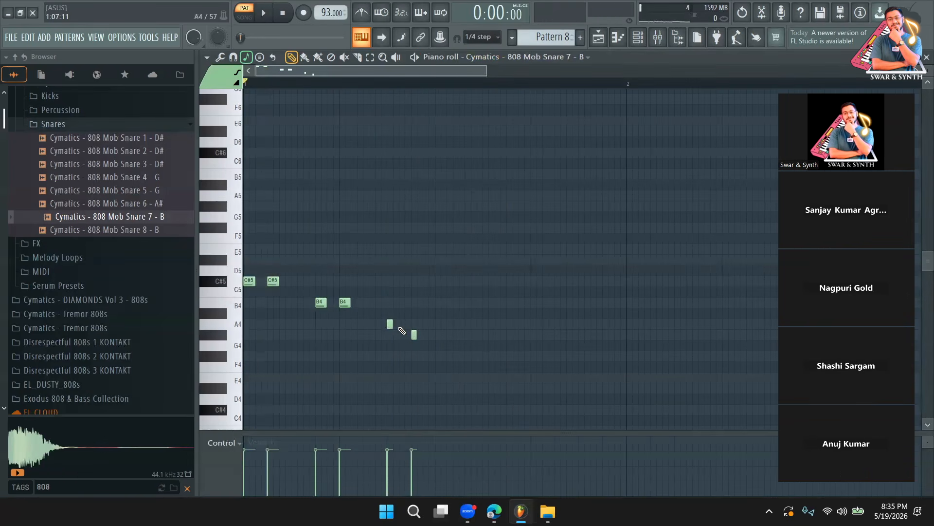
Add quarter-step F#4 and E4 snare notes half a step after the A4 and G#4 hits, with Pattern 8 playing
{"action": "key", "text": "space"}
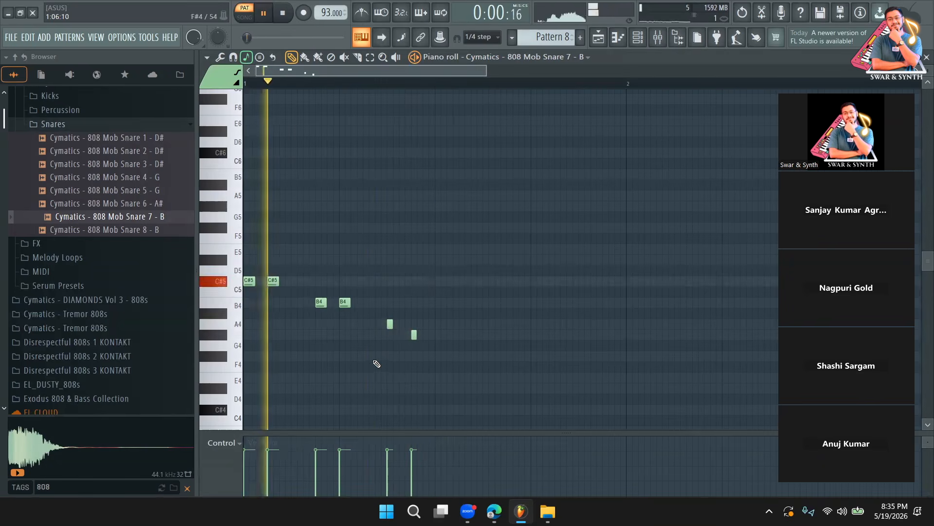
{"action": "left_click", "coordinate": [401, 357]}
{"action": "left_click", "coordinate": [424, 378]}
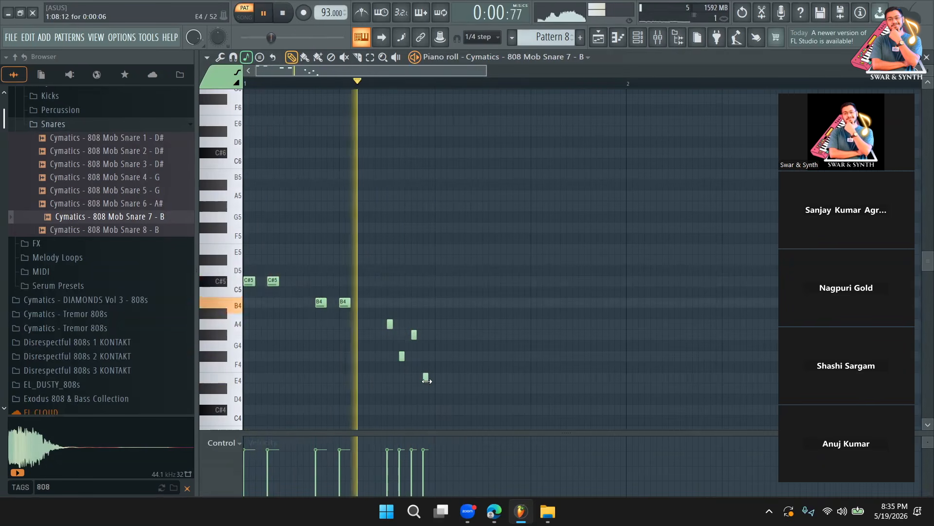
{"action": "key", "text": "space"}
Play the arrangement in song mode from bar 18 to audition the Pattern 8 snare fill in context
{"action": "key", "text": "F5"}
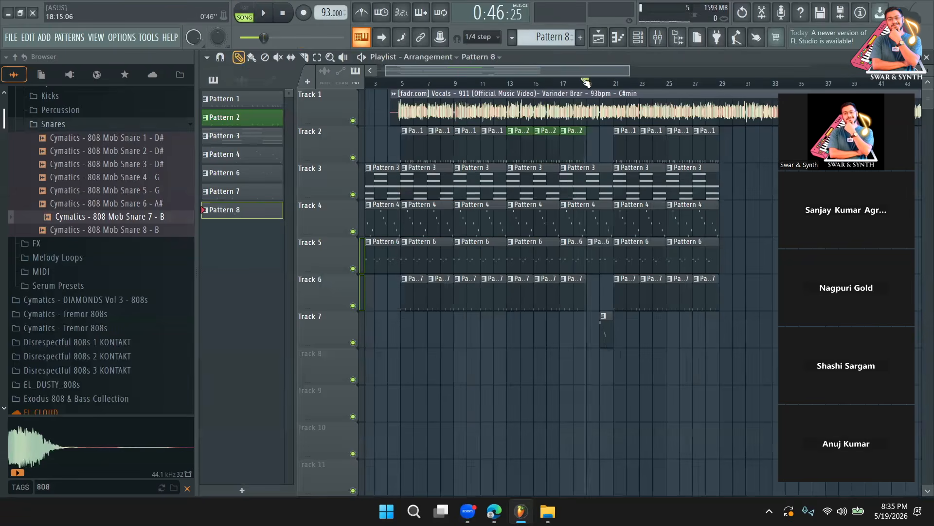
{"action": "left_click_drag", "start_coordinate": [585, 82], "coordinate": [576, 82]}
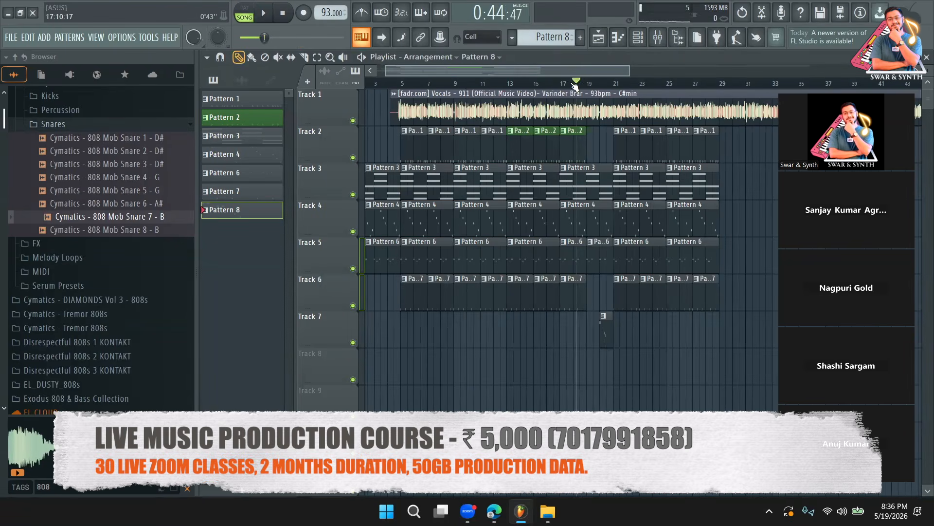
{"action": "key", "text": "space"}
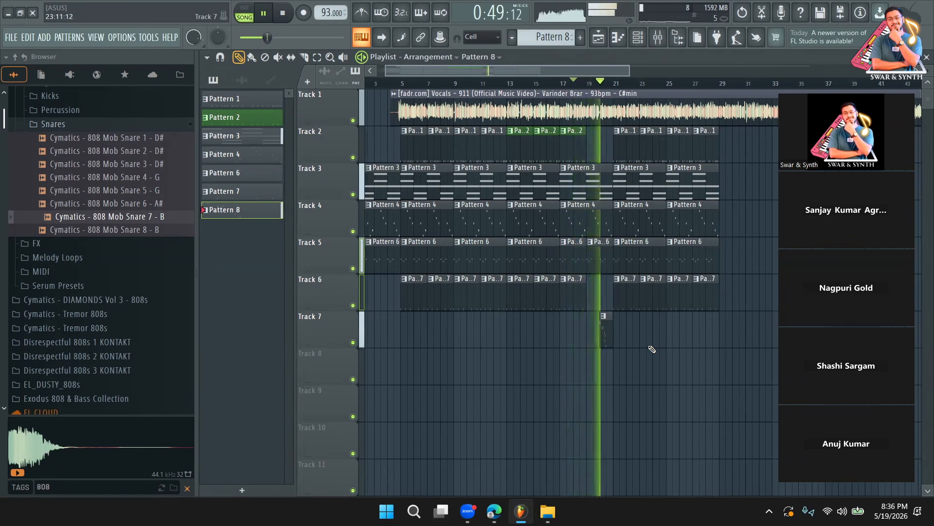
{"action": "double_click", "coordinate": [605, 336]}
{"action": "left_click", "coordinate": [609, 38]}
{"action": "key", "text": "space"}
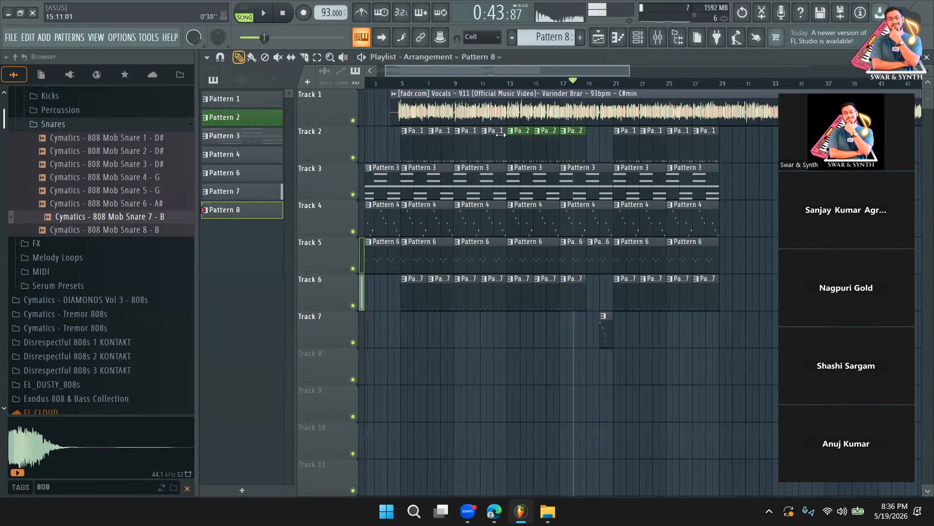
Expand the Cymatics 808 Mob FX folder and audition its samples, including Fire Alarm, Disconnected, Kill Bill Siren and Synth Riser
{"action": "left_click_drag", "start_coordinate": [629, 70], "coordinate": [537, 72]}
{"action": "left_click", "coordinate": [120, 246]}
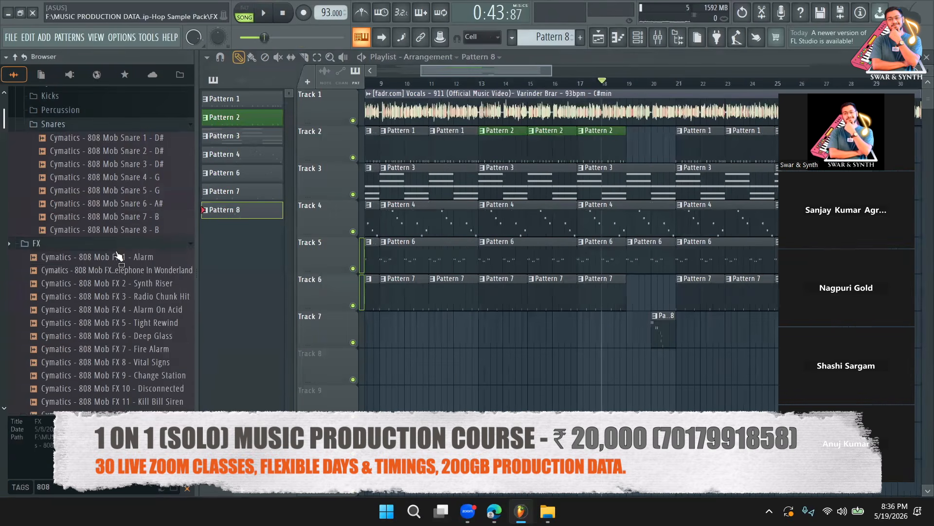
{"action": "scroll", "coordinate": [121, 253], "scroll_direction": "down", "scroll_amount": 4}
{"action": "left_click", "coordinate": [140, 181]}
{"action": "left_click", "coordinate": [140, 194]}
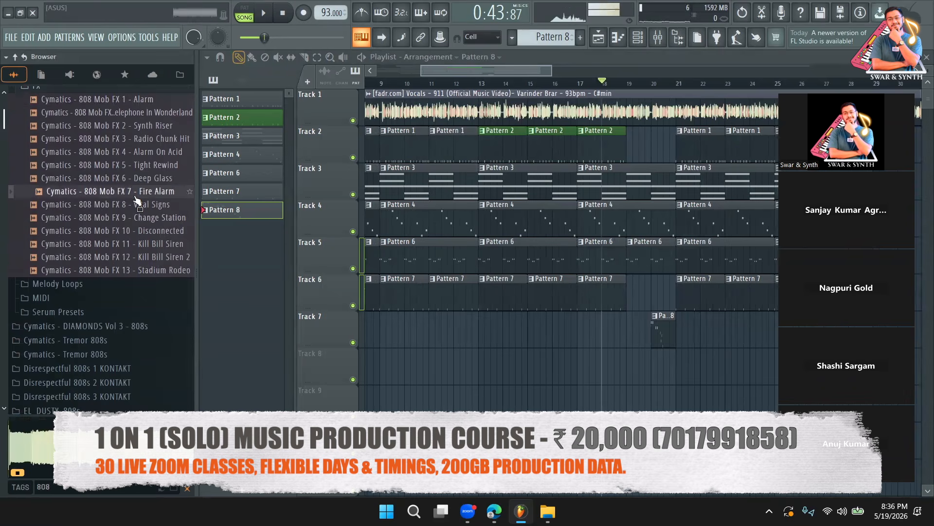
{"action": "left_click", "coordinate": [139, 208]}
{"action": "left_click", "coordinate": [140, 232]}
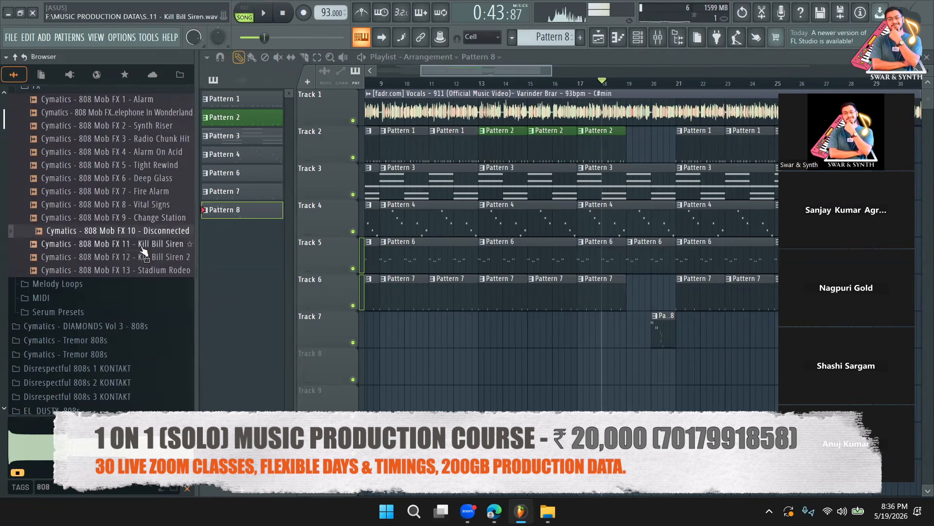
{"action": "left_click", "coordinate": [142, 246]}
{"action": "left_click", "coordinate": [146, 258]}
{"action": "left_click", "coordinate": [146, 247]}
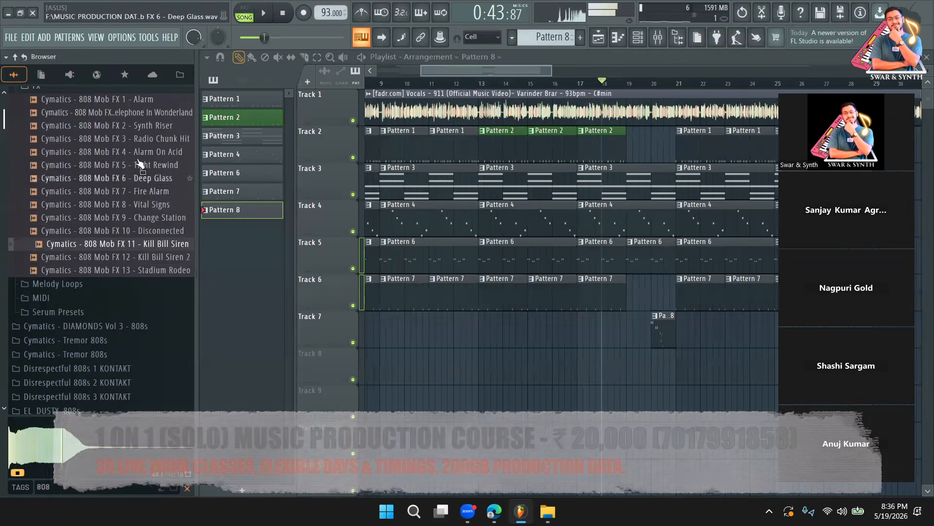
{"action": "left_click", "coordinate": [146, 99]}
{"action": "left_click", "coordinate": [146, 113]}
{"action": "left_click", "coordinate": [146, 126]}
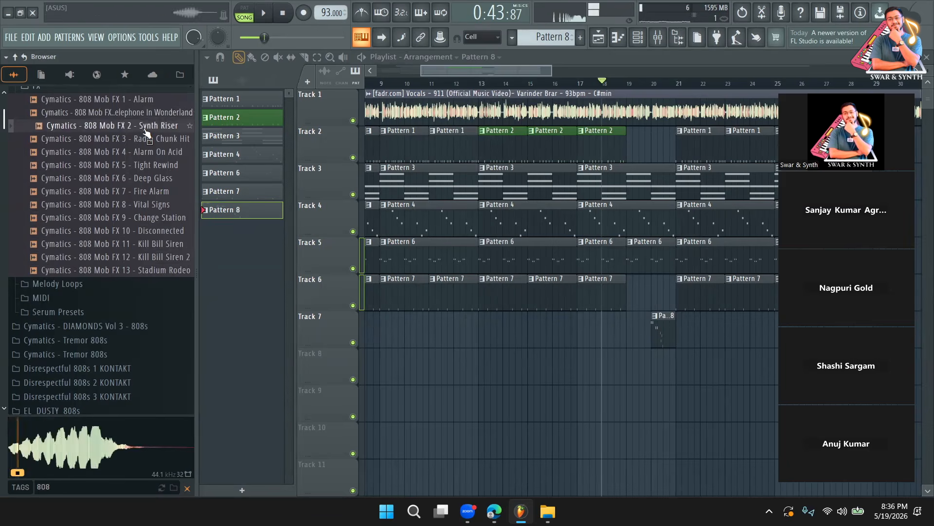
Search the sample browser for "kshmr 3" and expand the KSHMR_Drums and KSHMR_FX_Elements folders of KSHMR VOLUME 3
{"action": "scroll", "coordinate": [127, 219], "scroll_direction": "down", "scroll_amount": 8}
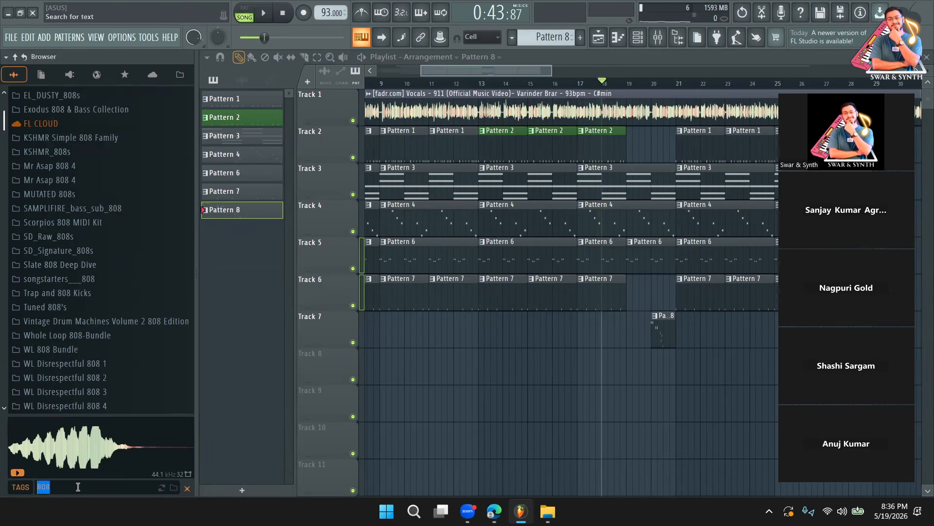
{"action": "key", "text": "Return"}
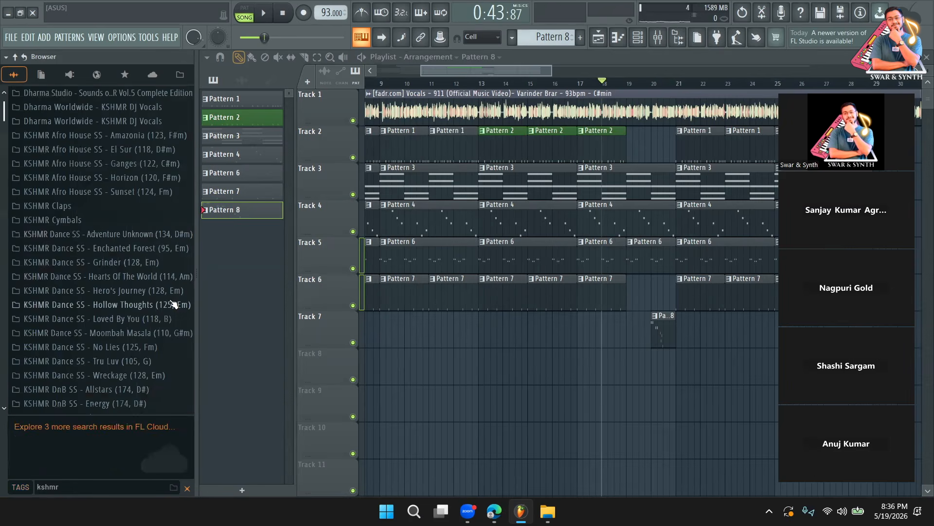
{"action": "key", "text": "Return"}
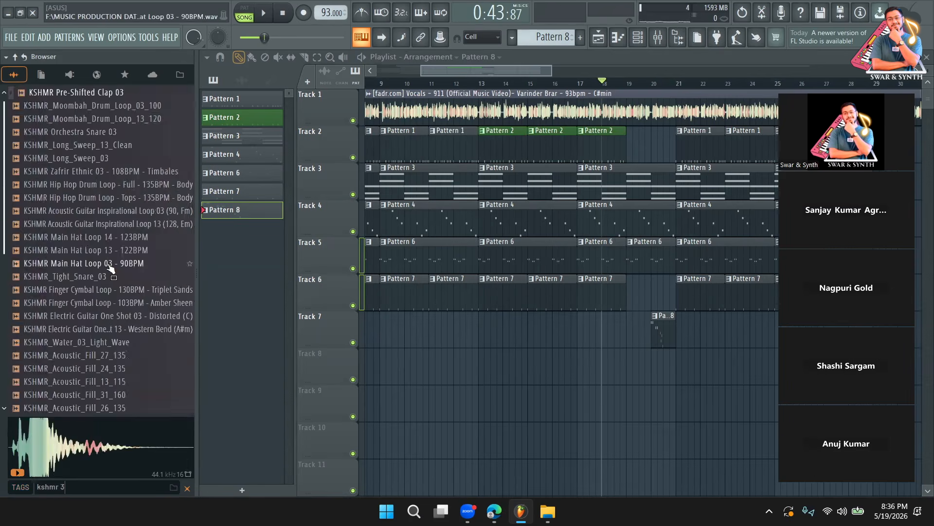
{"action": "left_click", "coordinate": [84, 305]}
{"action": "scroll", "coordinate": [86, 272], "scroll_direction": "down", "scroll_amount": 6}
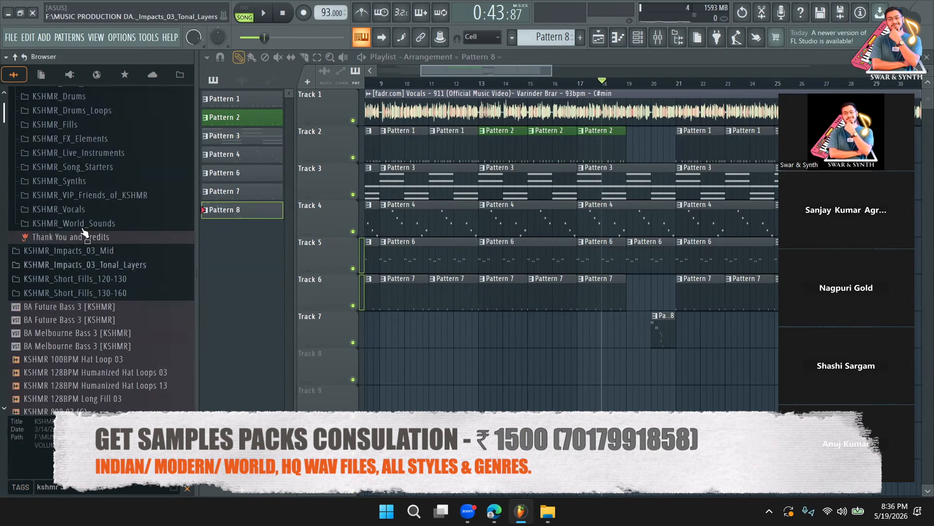
{"action": "left_click", "coordinate": [97, 97]}
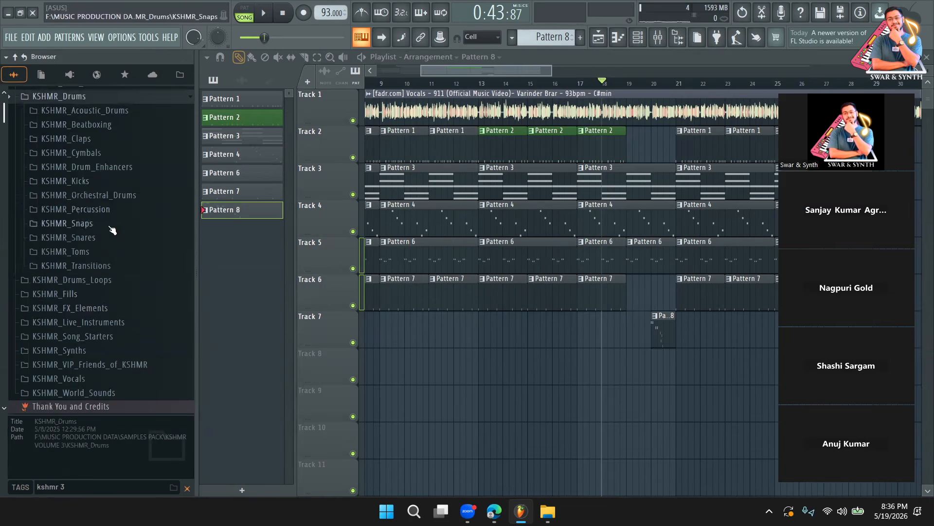
{"action": "left_click", "coordinate": [85, 312]}
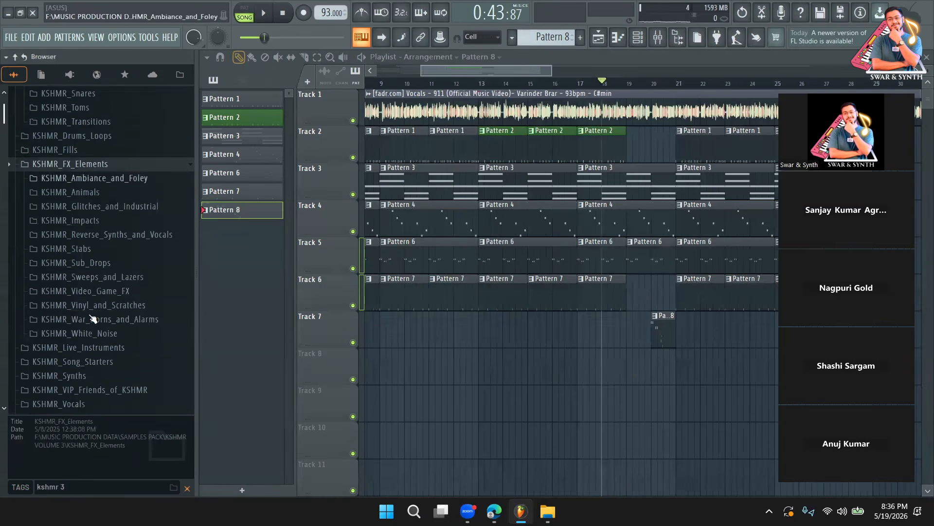
Play the arrangement from bar 20 to hear the transition into bar 21
{"action": "left_click", "coordinate": [657, 85]}
{"action": "key", "text": "space"}
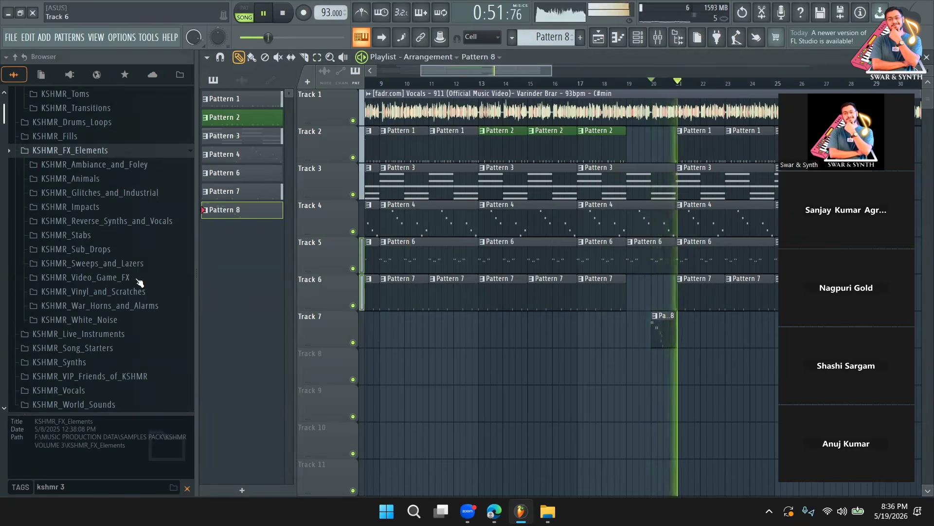
{"action": "key", "text": "space"}
Audition the samples in KSHMR_Bass_Slides and place KSHMR_Bass_Slide_02_A# on Track 8 at bar 21
{"action": "scroll", "coordinate": [102, 175], "scroll_direction": "up", "scroll_amount": 6}
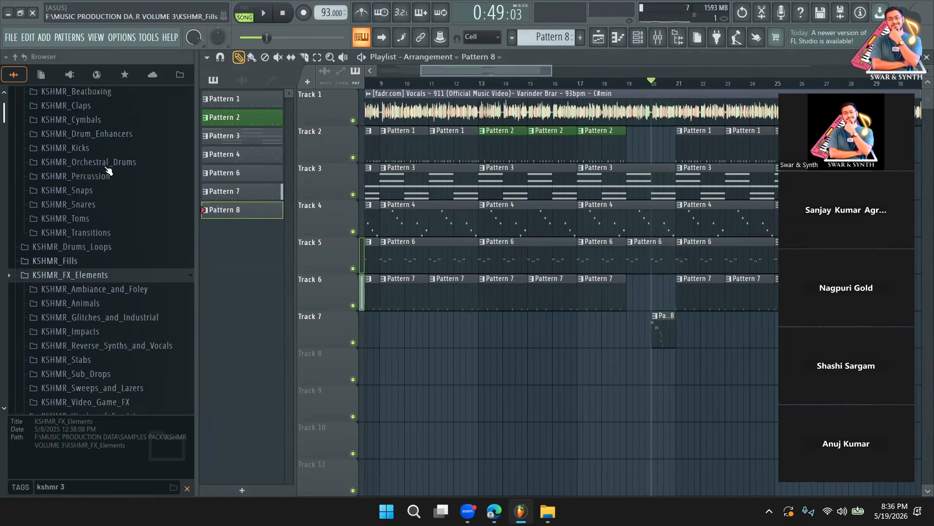
{"action": "left_click", "coordinate": [90, 165]}
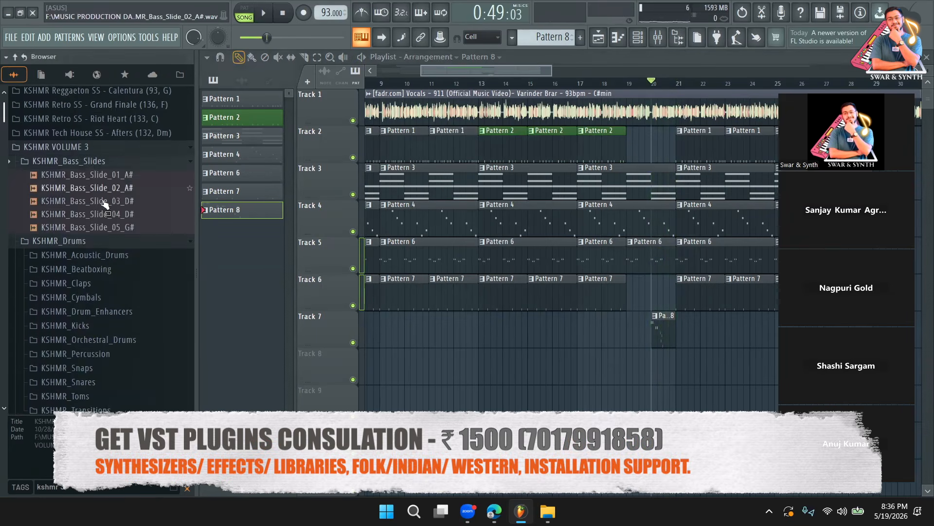
{"action": "left_click", "coordinate": [104, 190]}
{"action": "key", "text": "Up"}
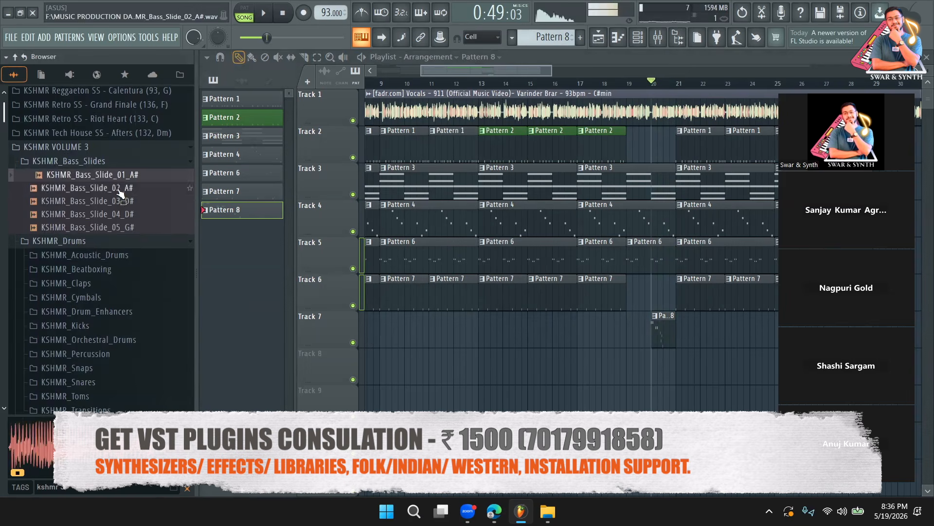
{"action": "left_click", "coordinate": [121, 189]}
{"action": "left_click_drag", "start_coordinate": [681, 361], "coordinate": [681, 363]}
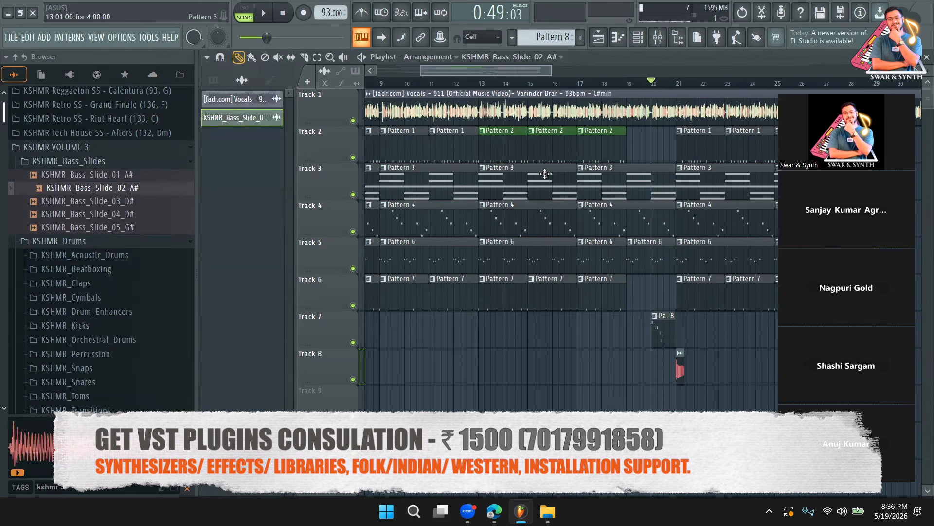
Move the bass slide clip on Track 8 to start one beat before bar 21, and briefly open its channel settings
{"action": "left_click_drag", "start_coordinate": [419, 72], "coordinate": [521, 69]}
{"action": "key", "text": "space"}
{"action": "left_click_drag", "start_coordinate": [555, 366], "coordinate": [536, 366]}
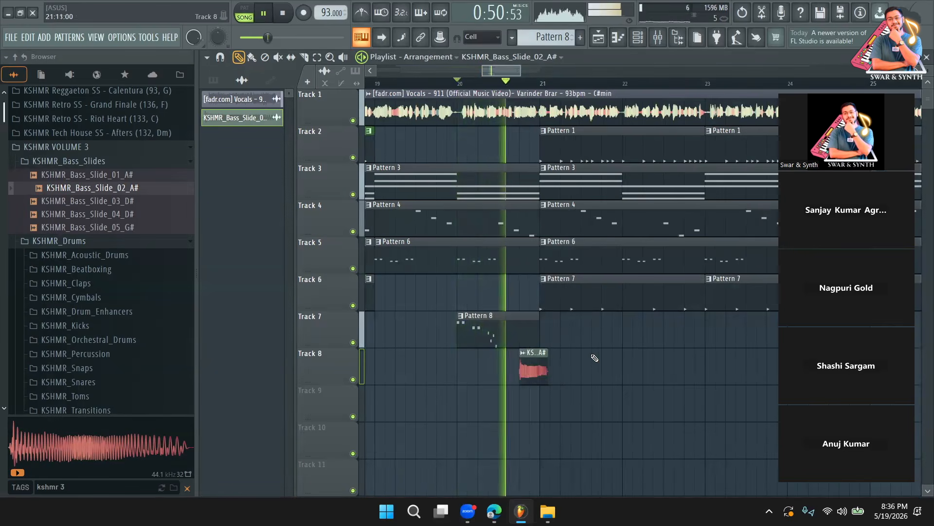
{"action": "key", "text": "space"}
{"action": "double_click", "coordinate": [534, 371]}
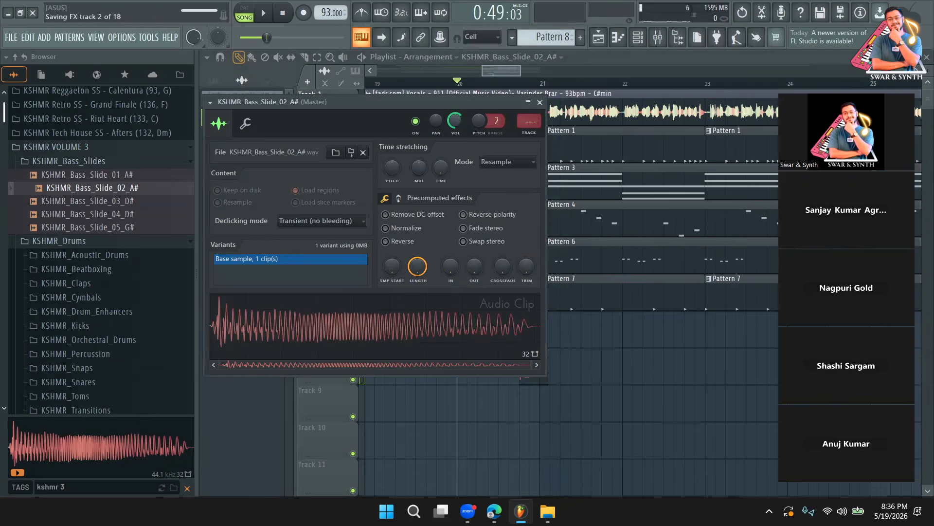
{"action": "key", "text": "Escape"}
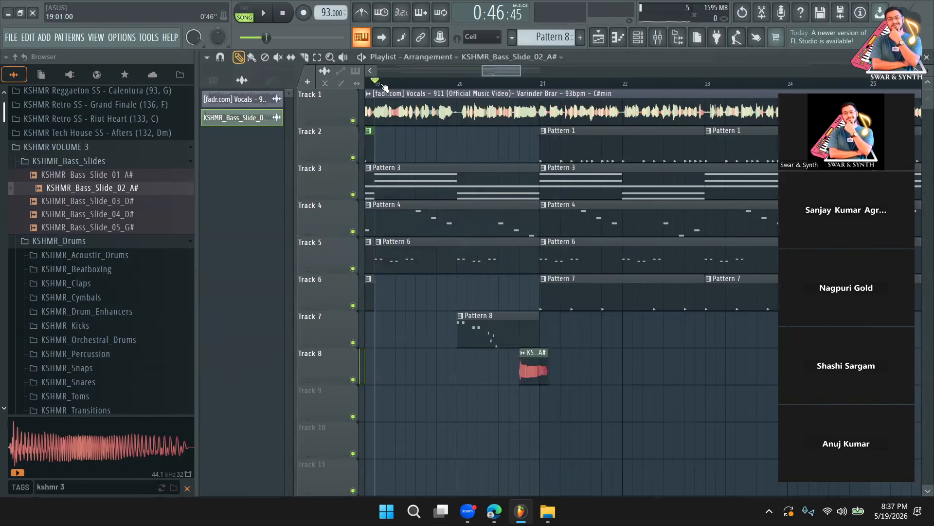
Play the arrangement from bar 19 through the fill and bass slide, checking Pattern 8's notes and channels
{"action": "key", "text": "space"}
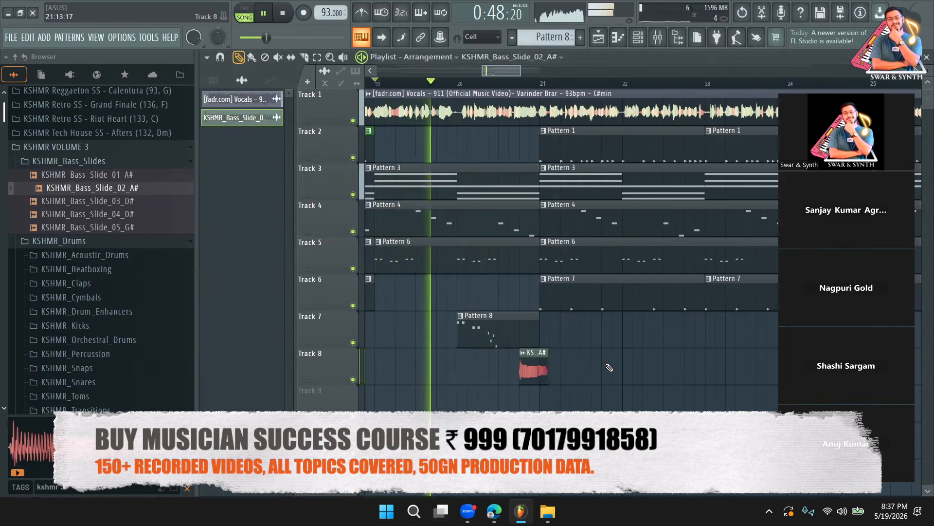
{"action": "double_click", "coordinate": [515, 334]}
{"action": "left_click", "coordinate": [657, 38]}
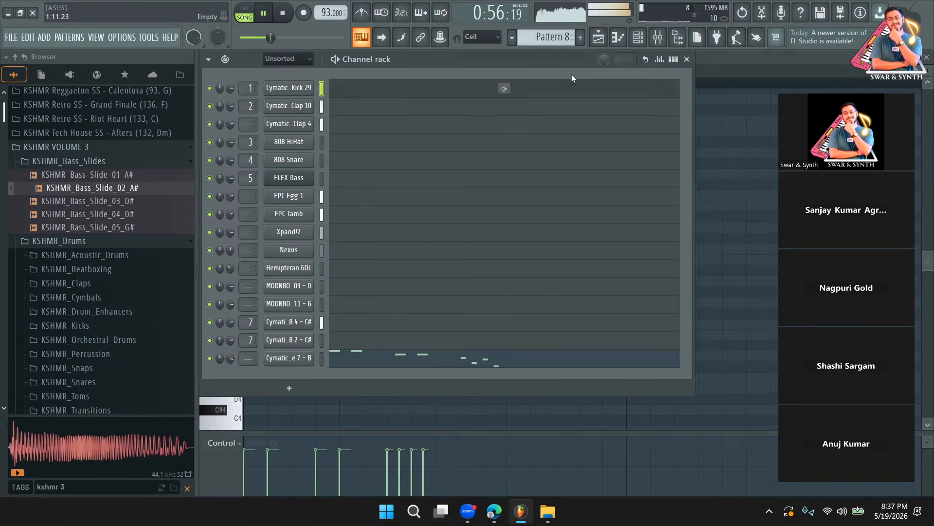
{"action": "left_click", "coordinate": [599, 43]}
{"action": "key", "text": "space"}
{"action": "left_click_drag", "start_coordinate": [523, 72], "coordinate": [555, 90]}
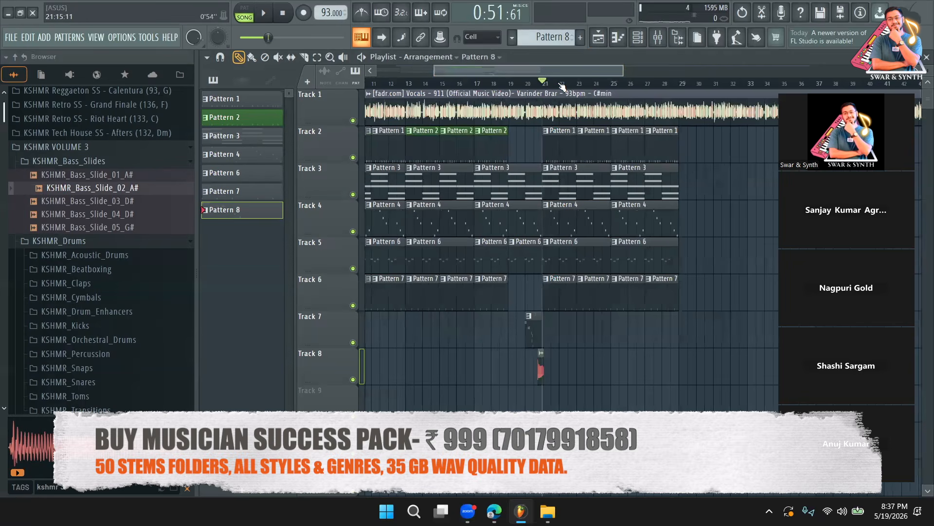
Add the Khords generator plugin as a new channel, finding it with "kh", and audition a note with its initial sound
{"action": "left_click", "coordinate": [638, 41]}
{"action": "left_click", "coordinate": [290, 389]}
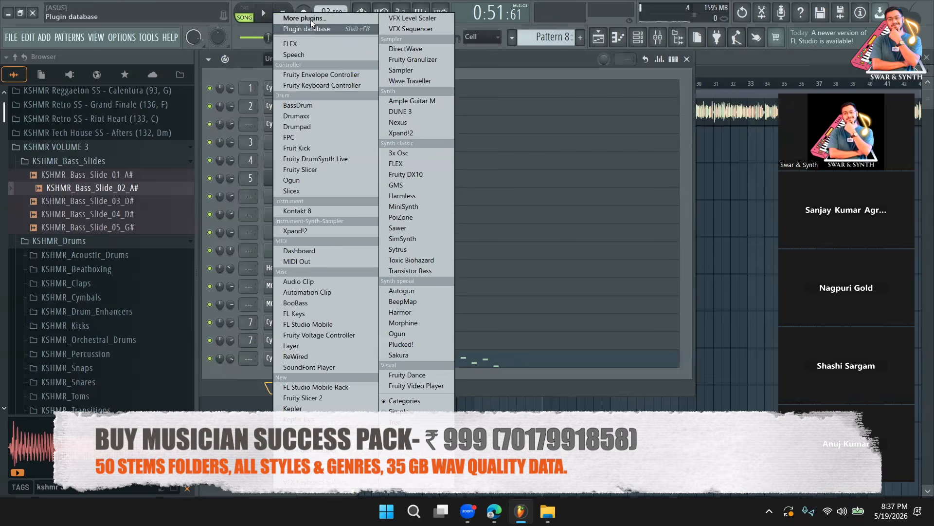
{"action": "left_click", "coordinate": [312, 19]}
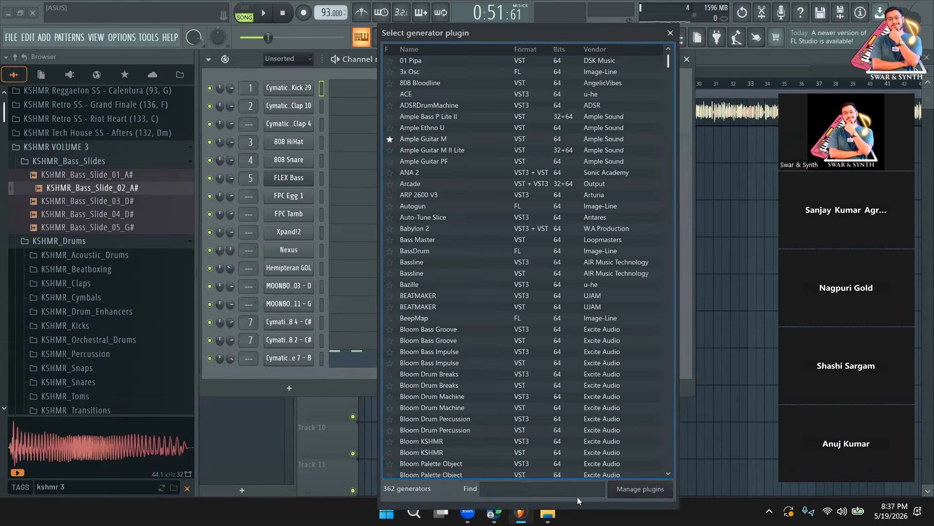
{"action": "type", "text": "kh"}
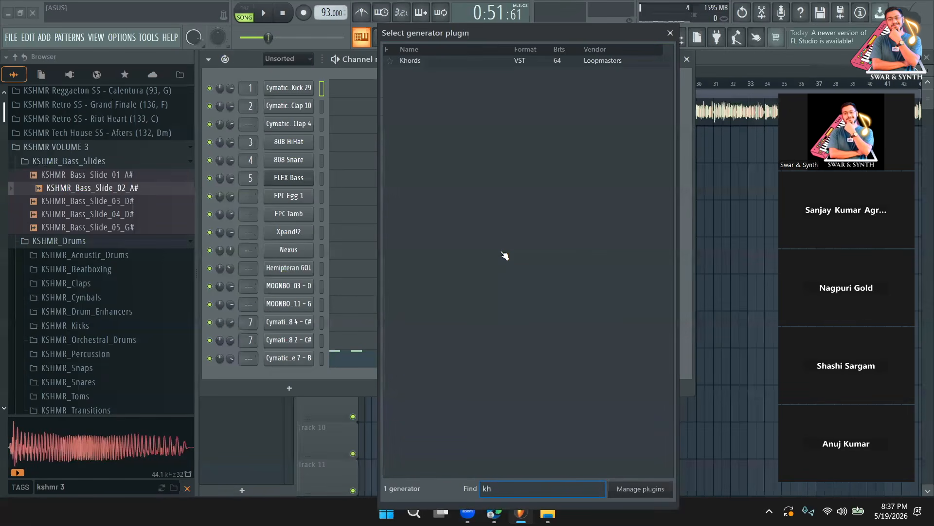
{"action": "double_click", "coordinate": [452, 61]}
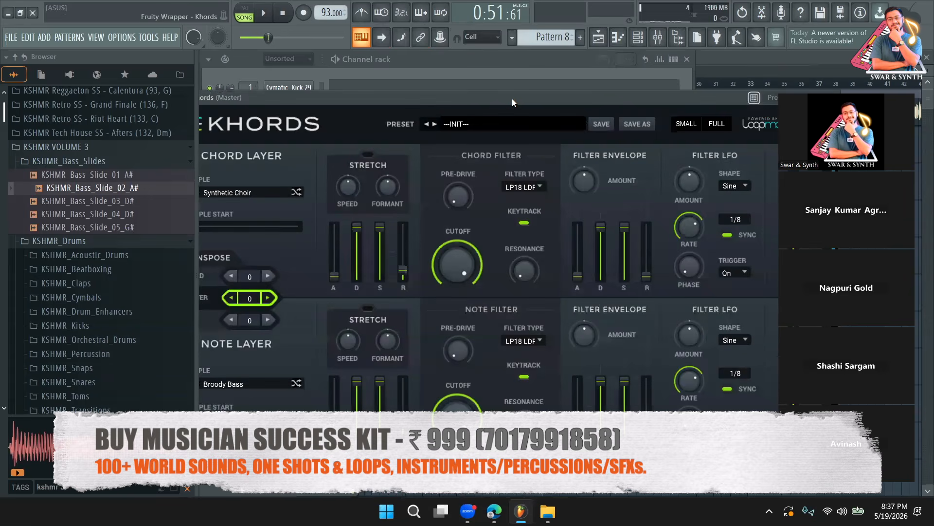
{"action": "key", "text": "y"}
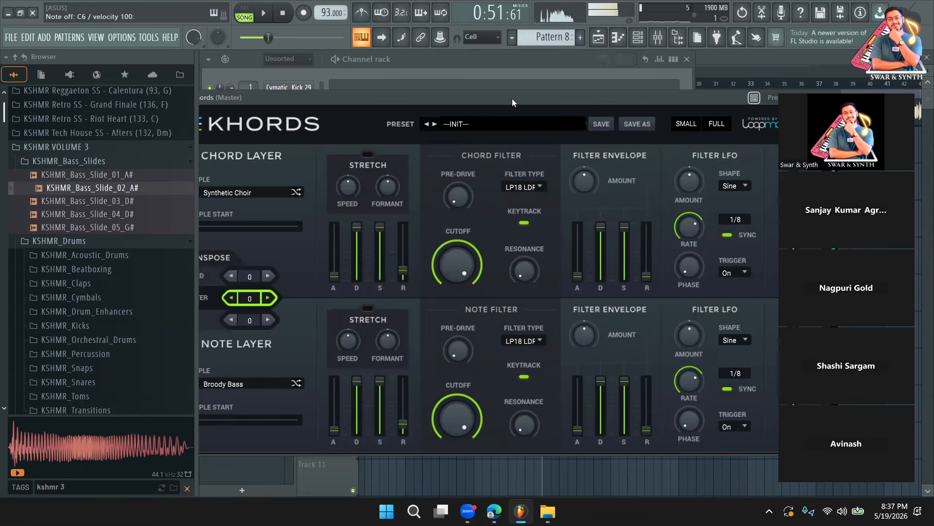
Load the factory preset 90's Sample from the Vocal category in Khords
{"action": "left_click", "coordinate": [498, 123]}
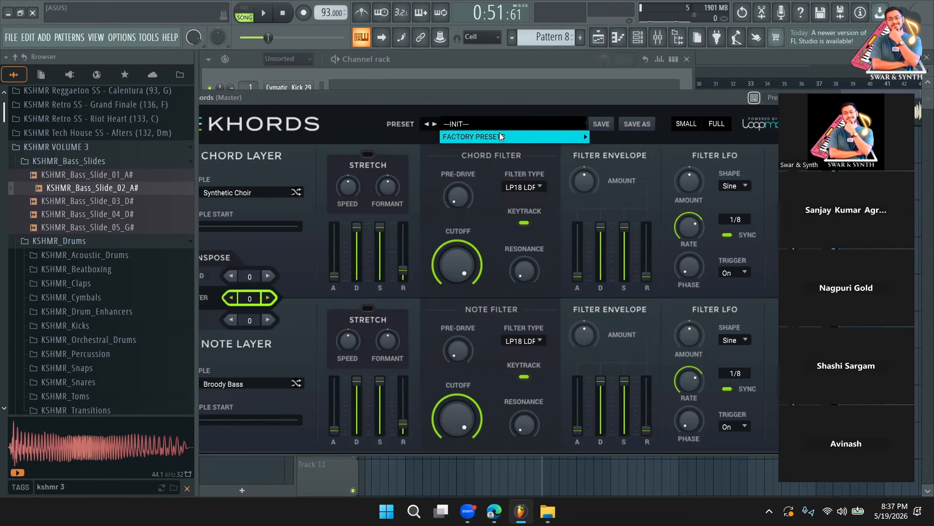
{"action": "mouse_move", "coordinate": [583, 138]}
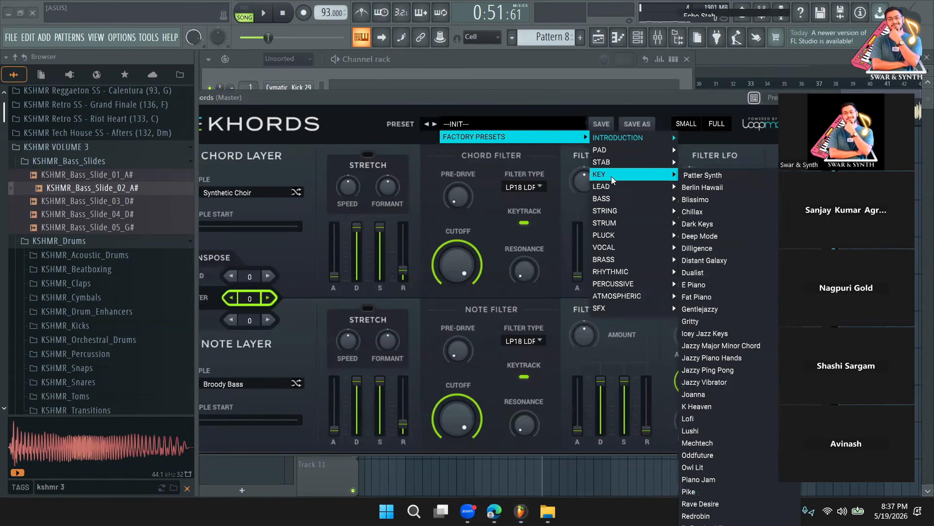
{"action": "mouse_move", "coordinate": [608, 248]}
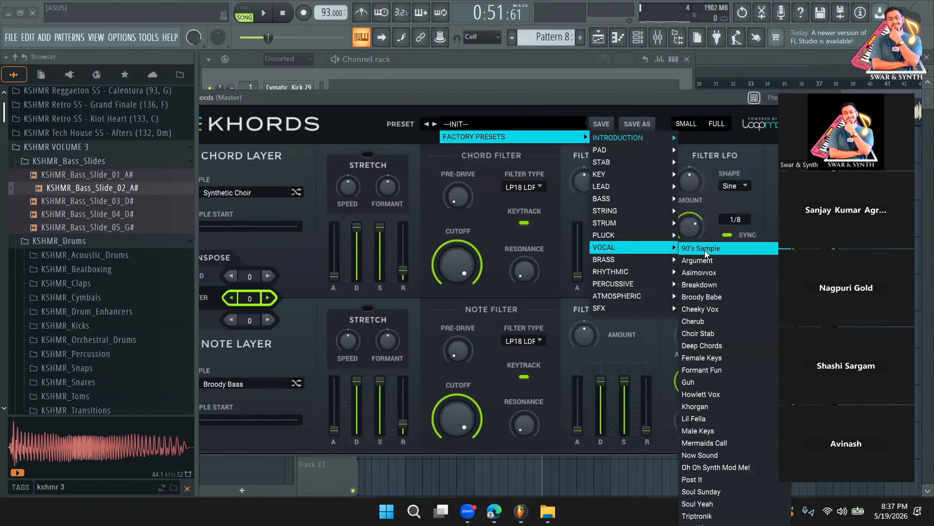
{"action": "left_click", "coordinate": [704, 249]}
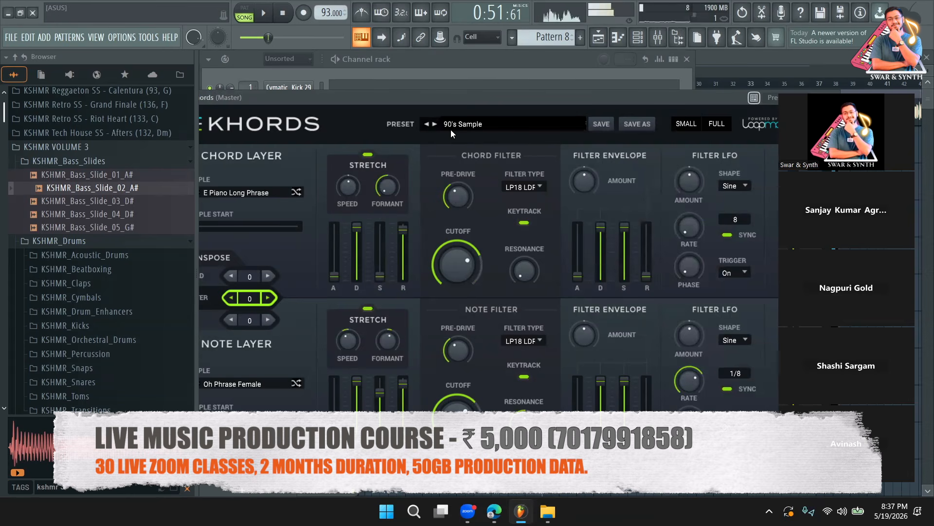
Insert an empty playlist track above Track 3 and place a new pattern named vox on it at bar 21
{"action": "left_click", "coordinate": [723, 59]}
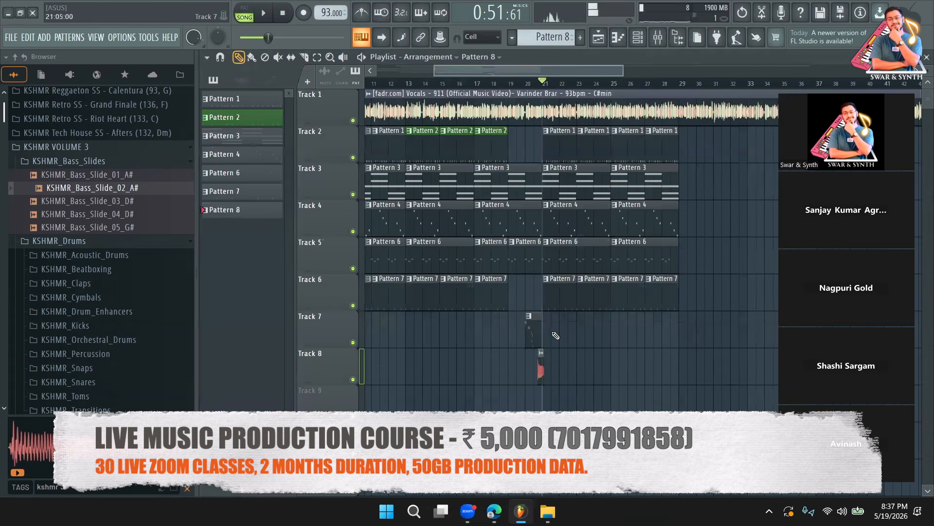
{"action": "right_click", "coordinate": [324, 167]}
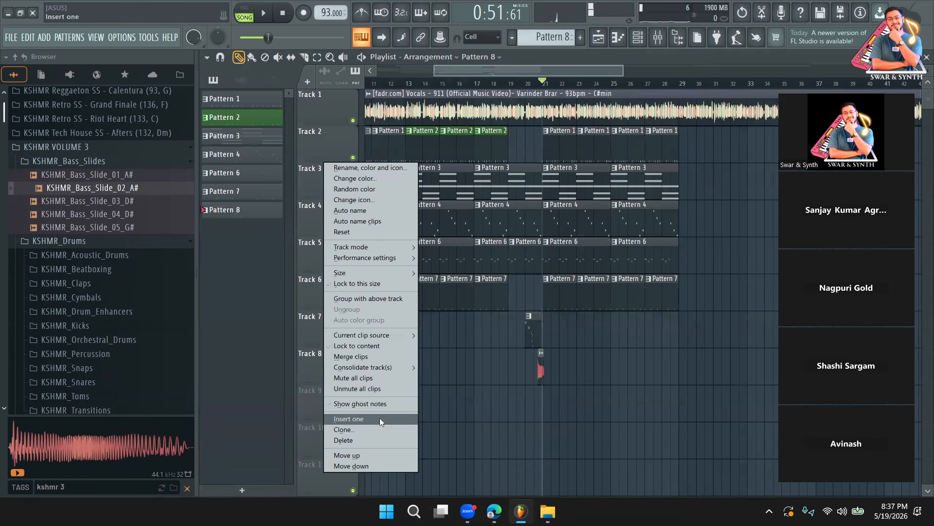
{"action": "left_click", "coordinate": [375, 411]}
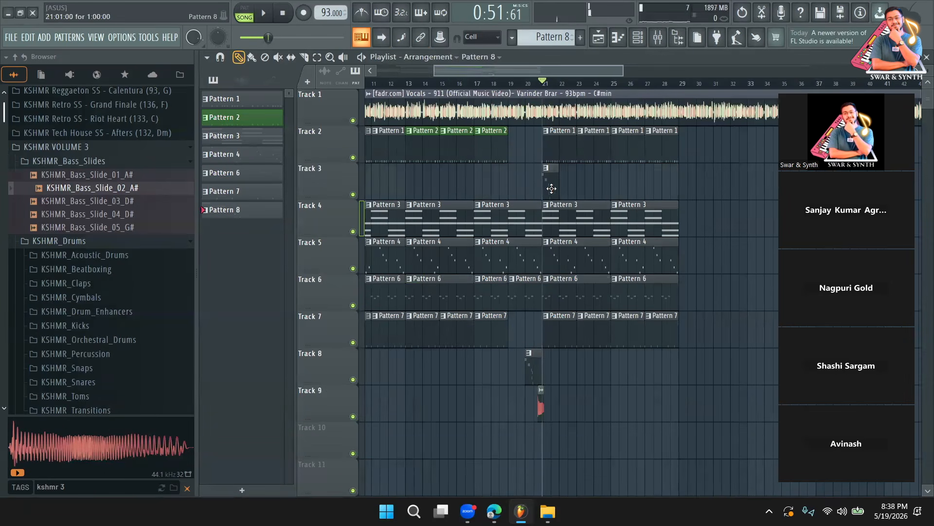
{"action": "left_click", "coordinate": [576, 40]}
{"action": "type", "text": "vox"}
{"action": "key", "text": "Return"}
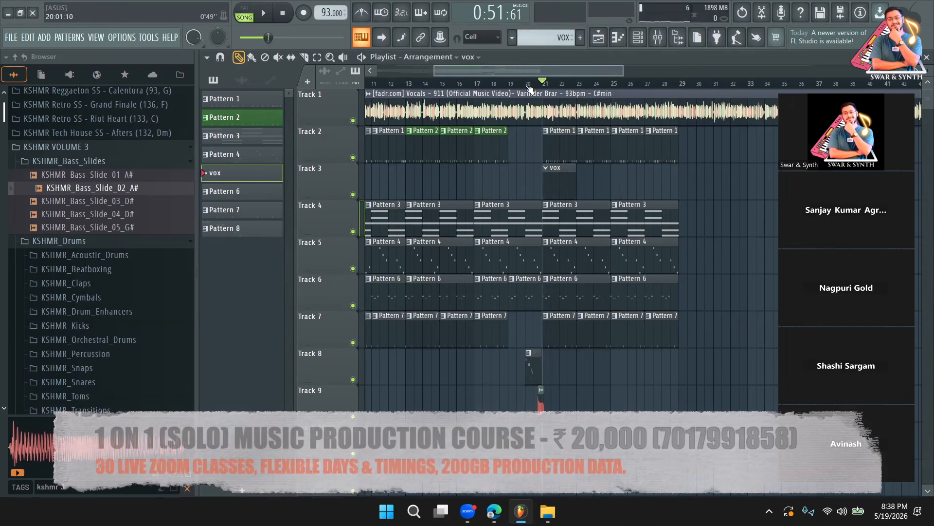
Add a C#6 note just over one beat long at the start of the vox pattern for Khords
{"action": "key", "text": "space"}
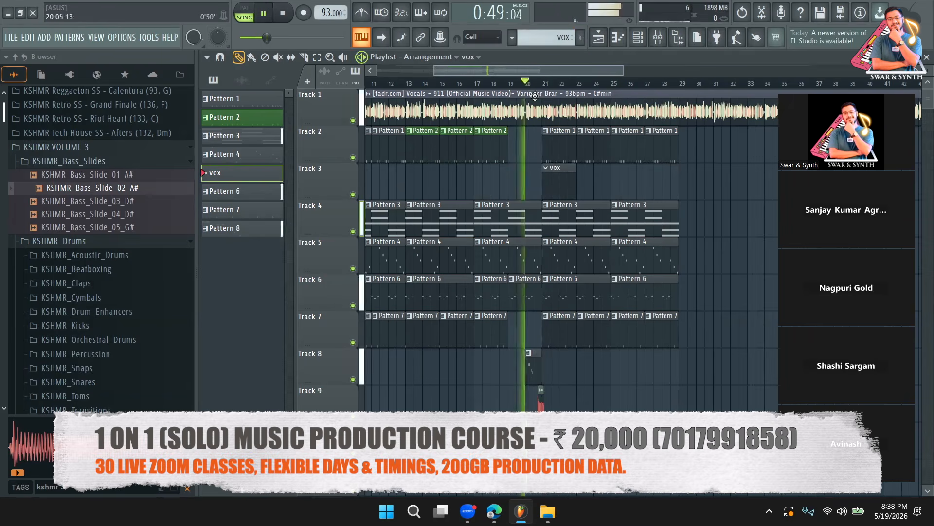
{"action": "double_click", "coordinate": [562, 184]}
{"action": "left_click_drag", "start_coordinate": [615, 69], "coordinate": [414, 76]}
{"action": "key", "text": "space"}
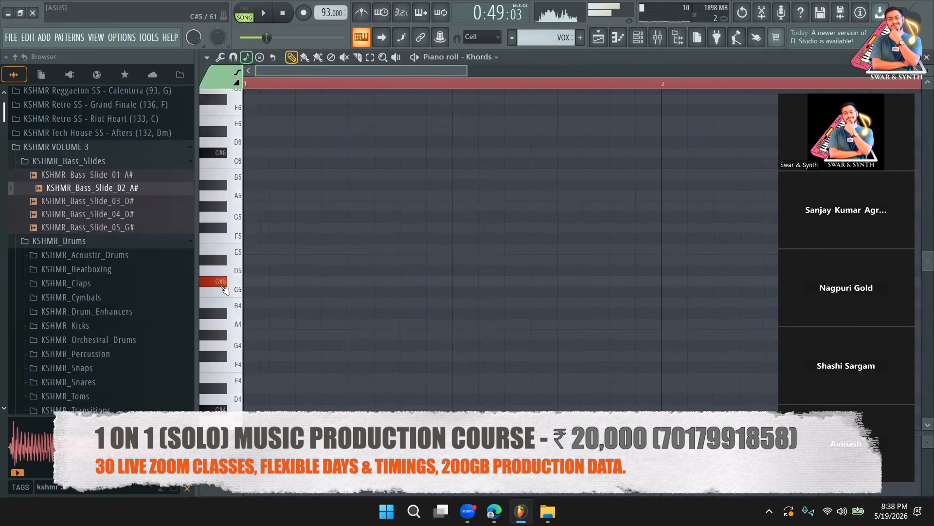
{"action": "scroll", "coordinate": [224, 291], "scroll_direction": "up", "scroll_amount": 3}
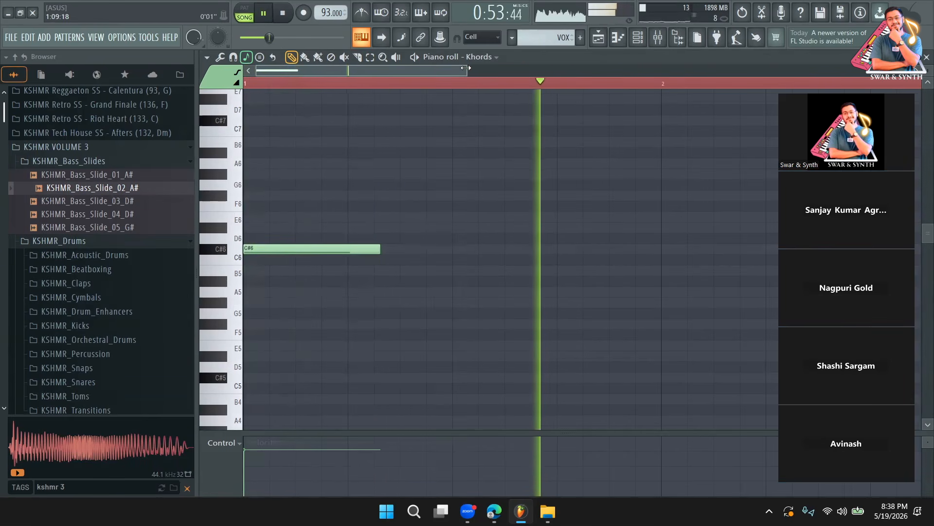
Place three more vox clips on Track 3 at bars 23, 25 and 27
{"action": "left_click", "coordinate": [598, 37]}
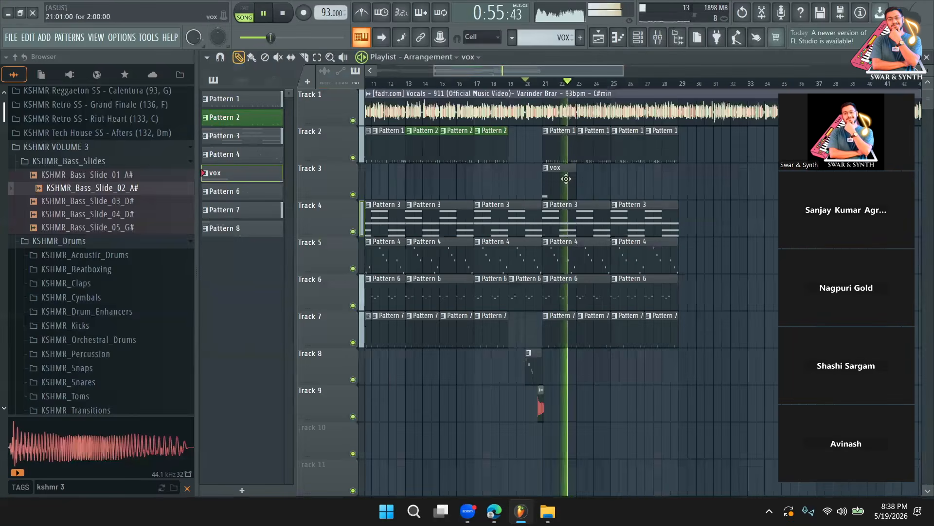
{"action": "left_click", "coordinate": [583, 187]}
{"action": "left_click", "coordinate": [616, 187]}
{"action": "left_click", "coordinate": [650, 188]}
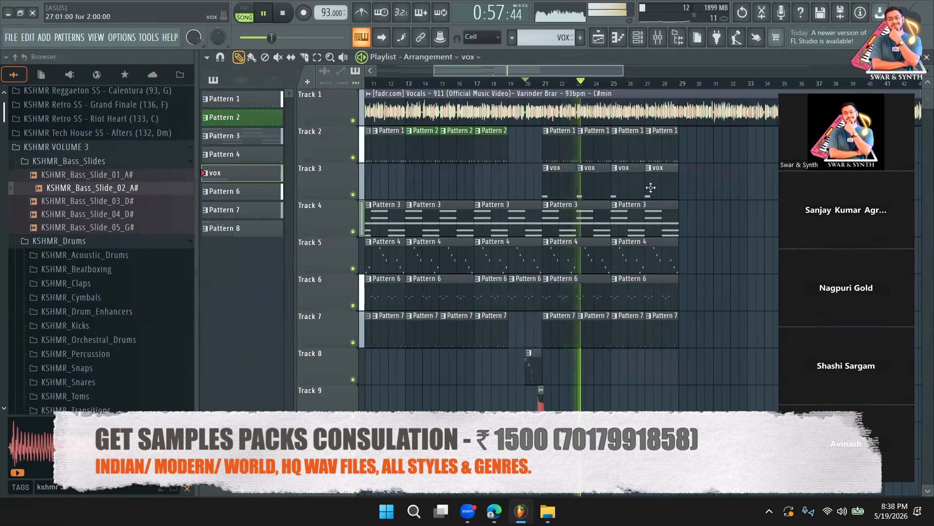
Audition the vocal presets in Khords one after another, from Argument to Formant Fun, and settle on Female Keys
{"action": "left_click", "coordinate": [637, 37]}
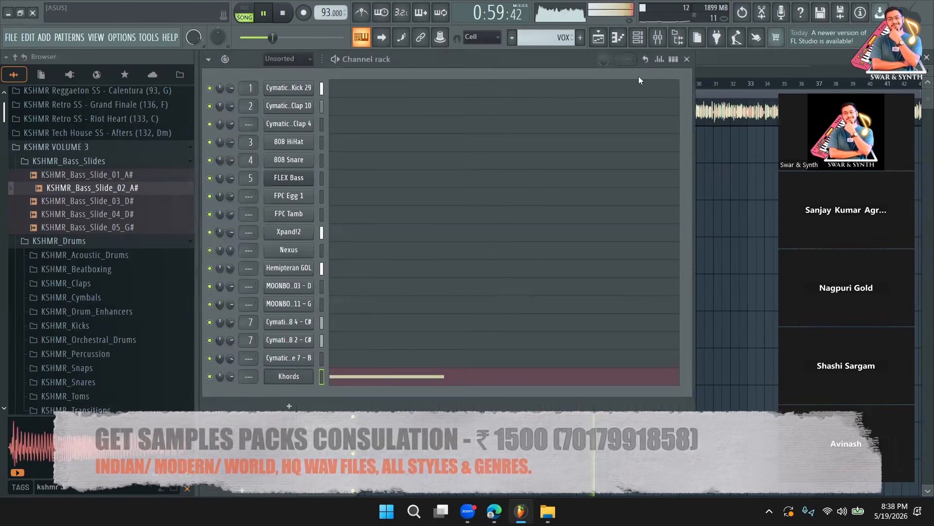
{"action": "key", "text": "space"}
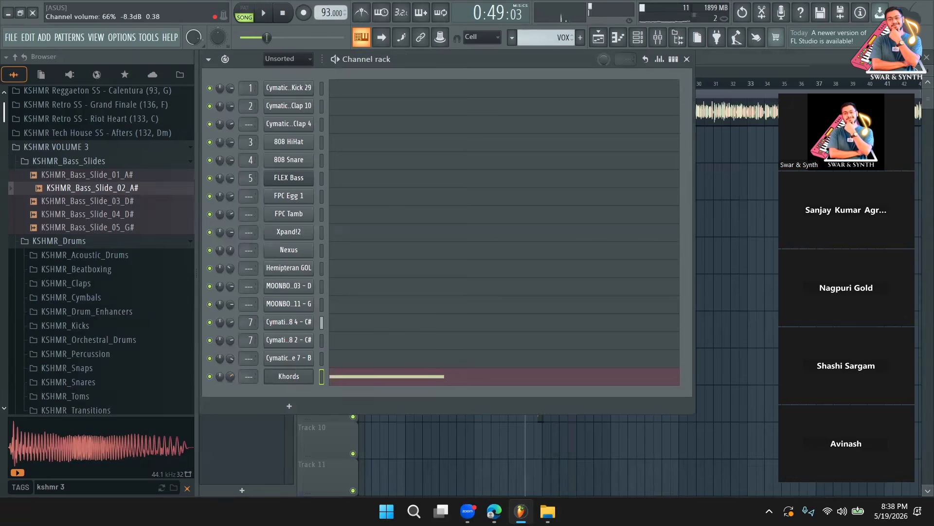
{"action": "left_click", "coordinate": [289, 379]}
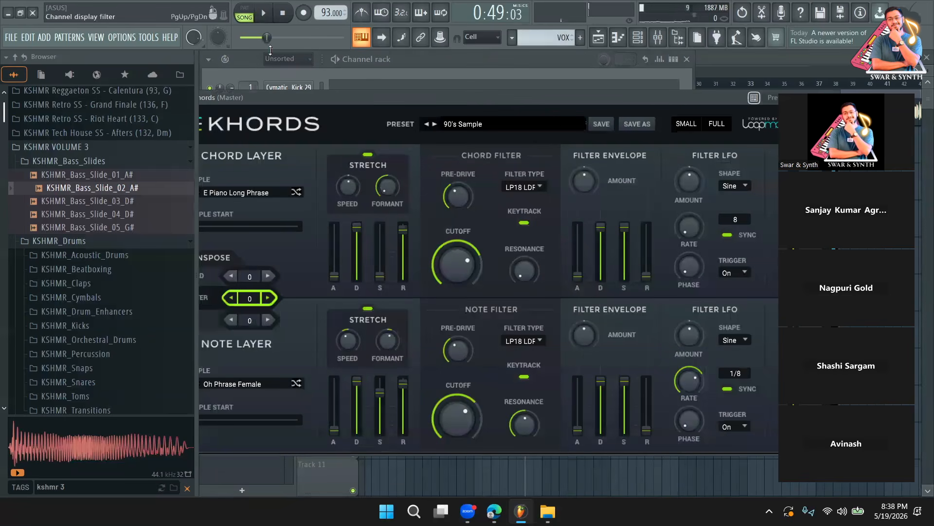
{"action": "left_click", "coordinate": [435, 124]}
{"action": "key", "text": "space"}
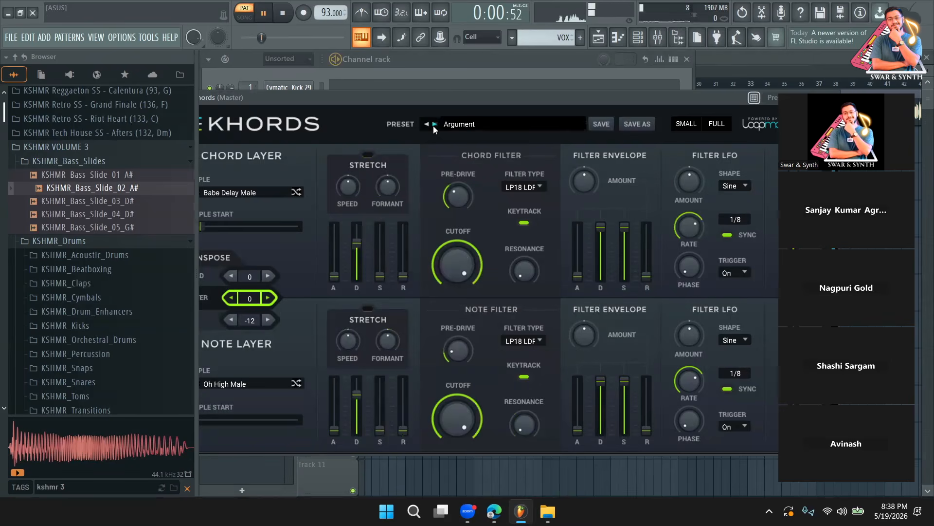
{"action": "left_click", "coordinate": [434, 124]}
{"action": "key", "text": "space"}
{"action": "left_click", "coordinate": [434, 124]}
{"action": "key", "text": "space"}
{"action": "left_click", "coordinate": [434, 125]}
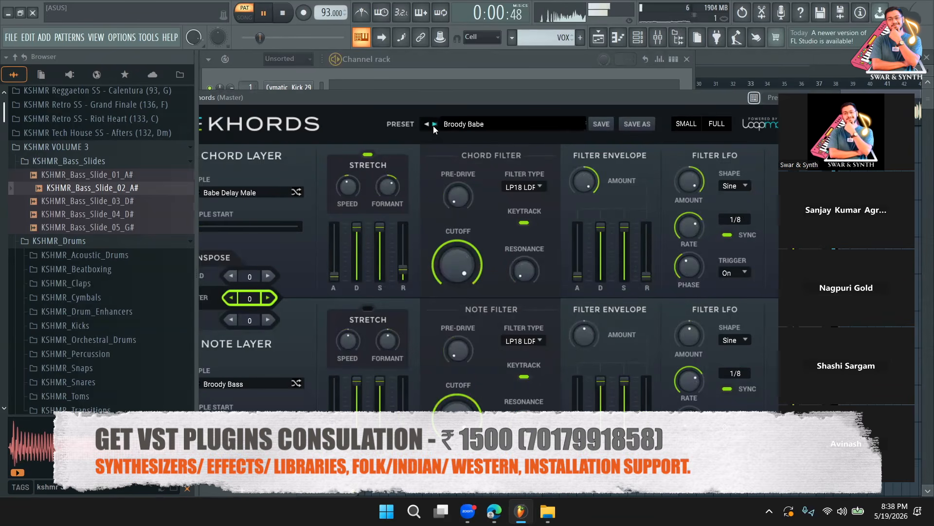
{"action": "left_click", "coordinate": [433, 125]}
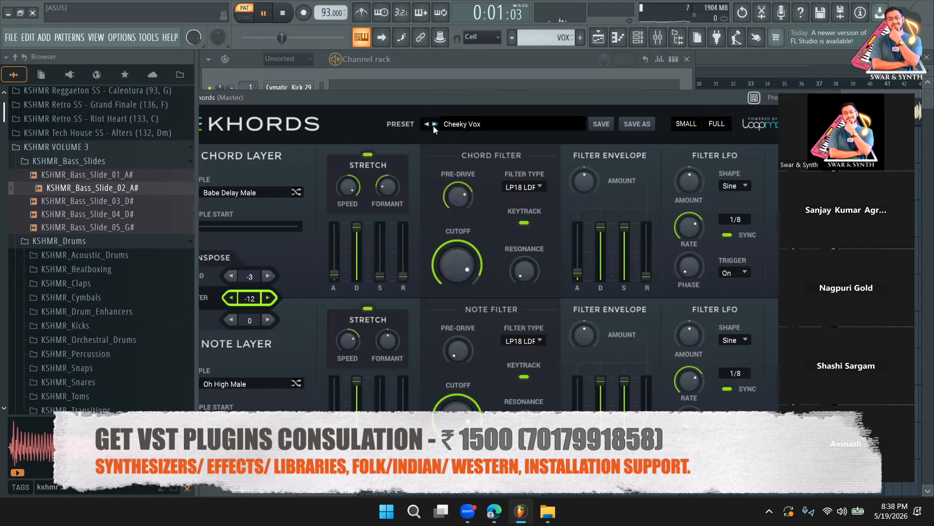
{"action": "left_click", "coordinate": [433, 125]}
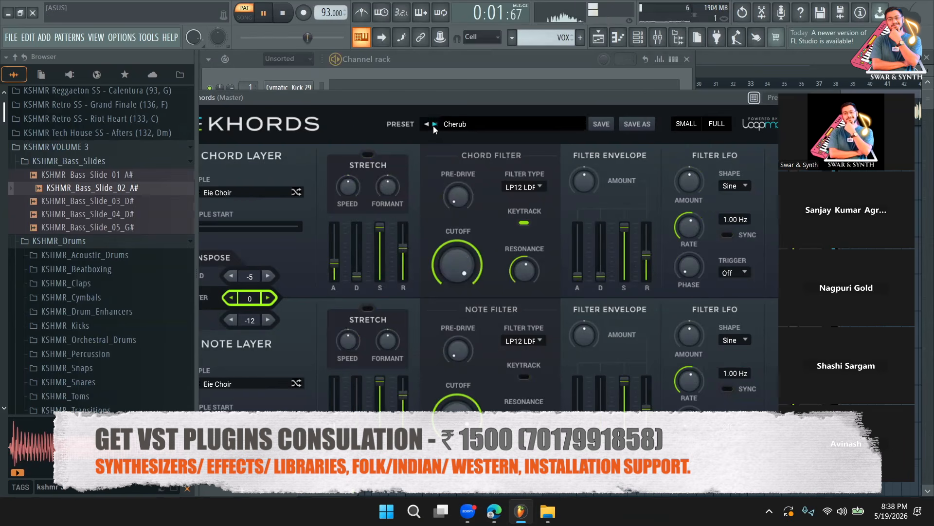
{"action": "left_click", "coordinate": [434, 125]}
{"action": "key", "text": "space"}
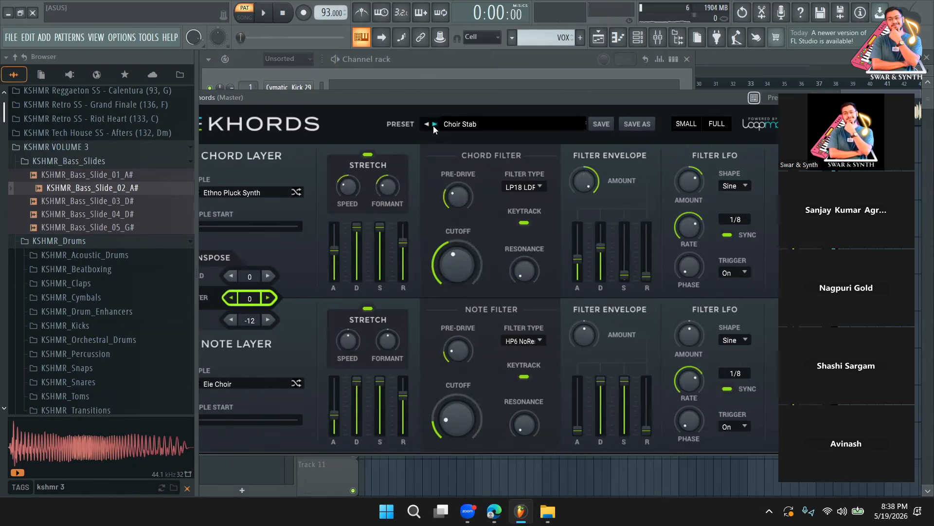
{"action": "left_click", "coordinate": [434, 125]}
{"action": "key", "text": "space"}
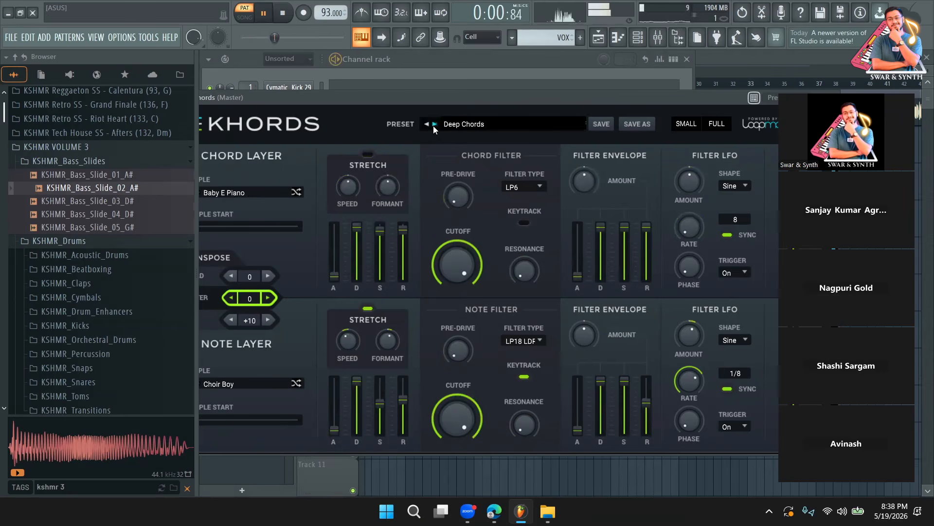
{"action": "key", "text": "space"}
{"action": "left_click", "coordinate": [434, 126]}
{"action": "left_click", "coordinate": [434, 125]}
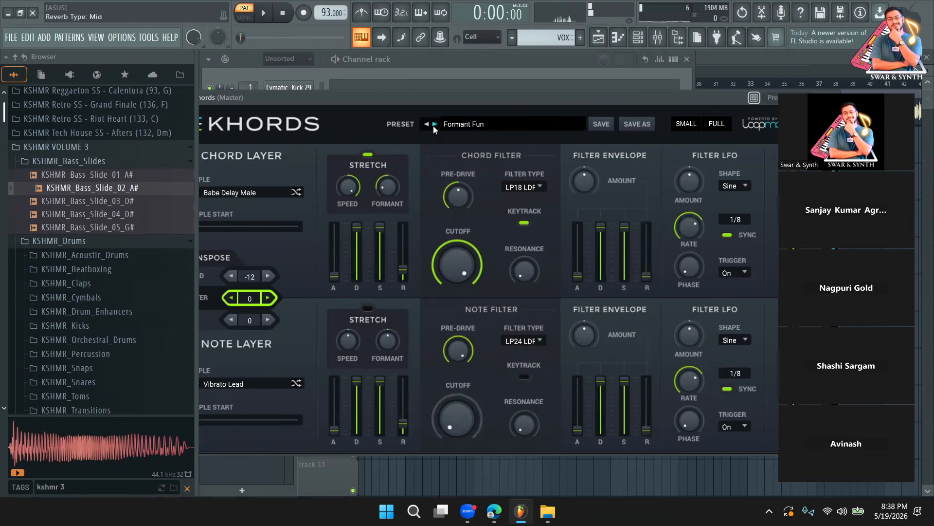
{"action": "left_click", "coordinate": [428, 124]}
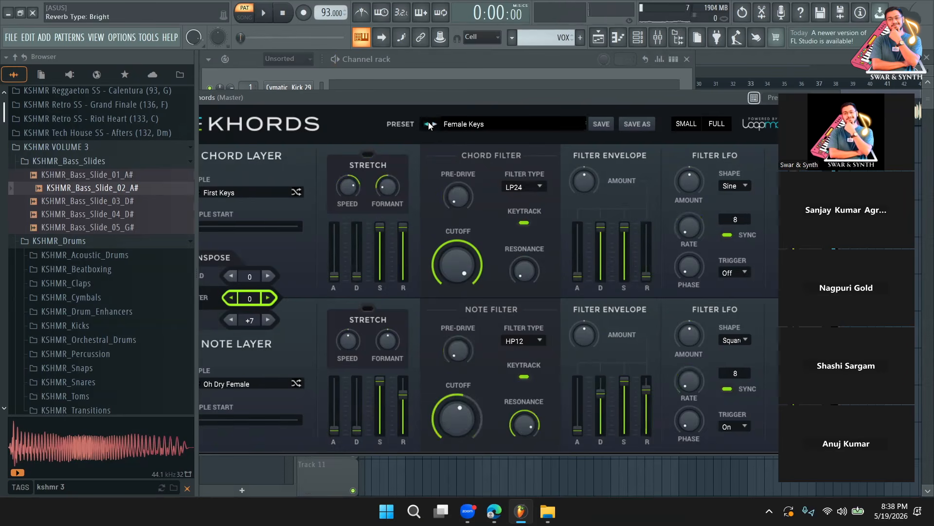
Shorten the C#6 note in the vox pattern to a short stab and add a matching one half a beat after it
{"action": "left_click", "coordinate": [517, 67]}
{"action": "left_click", "coordinate": [403, 376]}
{"action": "key", "text": "space"}
{"action": "left_click_drag", "start_coordinate": [296, 249], "coordinate": [252, 257]}
{"action": "key", "text": "space"}
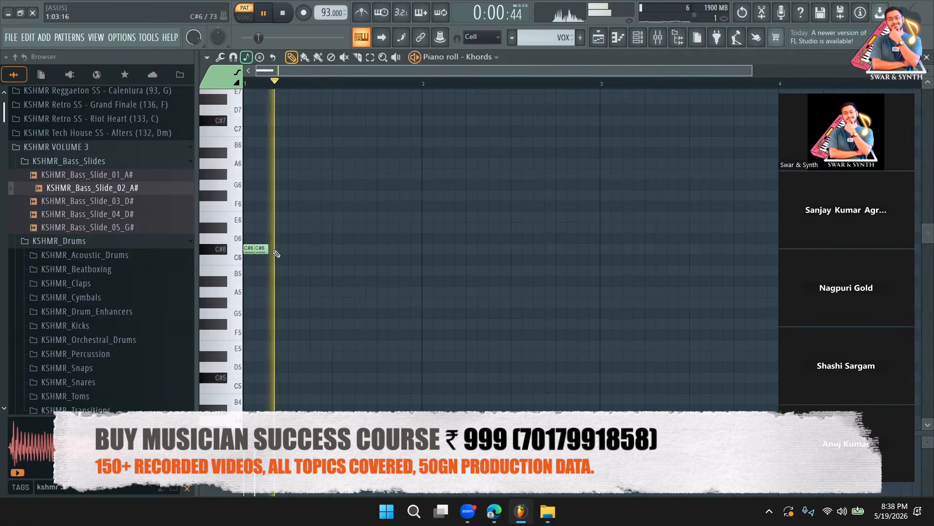
{"action": "key", "text": "space"}
{"action": "left_click_drag", "start_coordinate": [263, 248], "coordinate": [272, 250]}
Add six more short C#6 notes at half-beat intervals to fill the first bar of the vox pattern
{"action": "left_click", "coordinate": [294, 252]}
{"action": "key", "text": "space"}
{"action": "key", "text": "space"}
{"action": "left_click", "coordinate": [317, 251]}
{"action": "left_click", "coordinate": [339, 252]}
{"action": "left_click", "coordinate": [362, 252]}
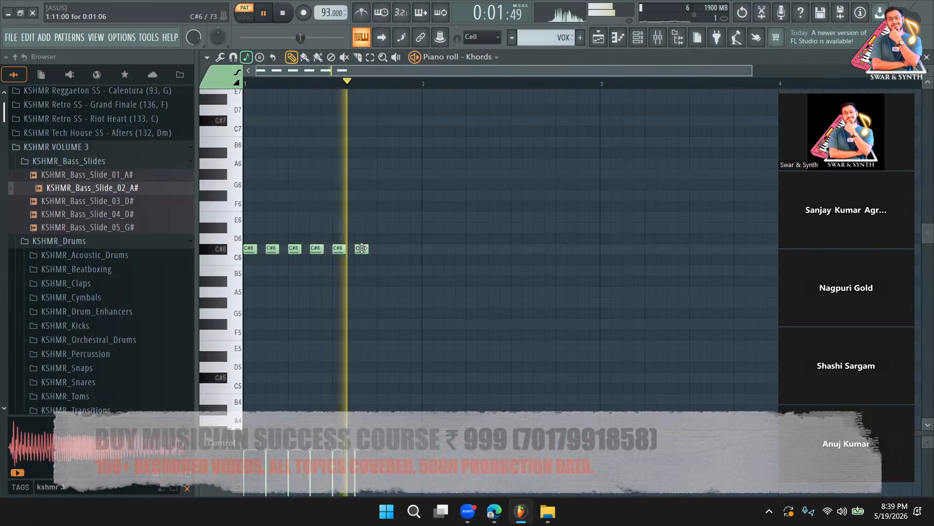
{"action": "left_click", "coordinate": [384, 252]}
{"action": "left_click", "coordinate": [401, 251]}
{"action": "key", "text": "space"}
Play the arrangement from bar 20 with the vox clips and lower the Khords channel volume
{"action": "left_click", "coordinate": [618, 38]}
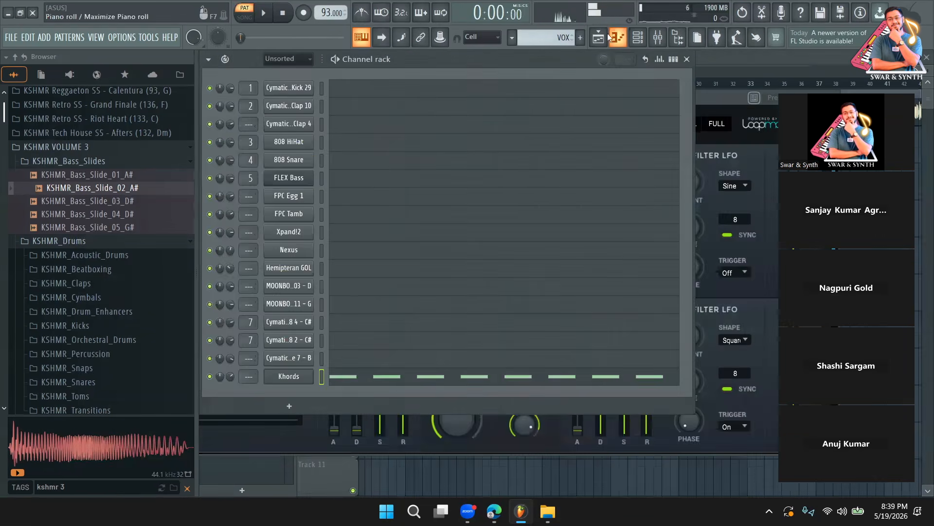
{"action": "left_click", "coordinate": [599, 38]}
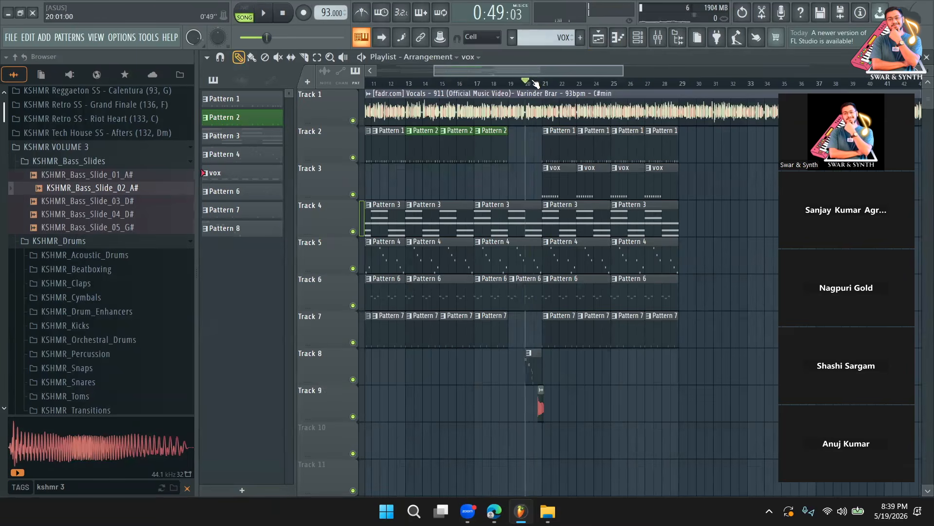
{"action": "left_click", "coordinate": [638, 38]}
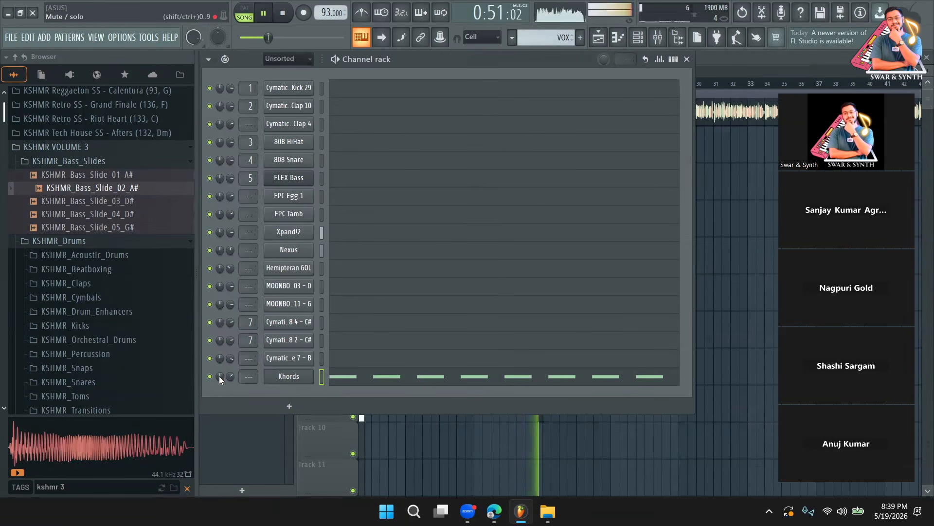
{"action": "left_click_drag", "start_coordinate": [229, 377], "coordinate": [229, 385]}
{"action": "left_click", "coordinate": [687, 58]}
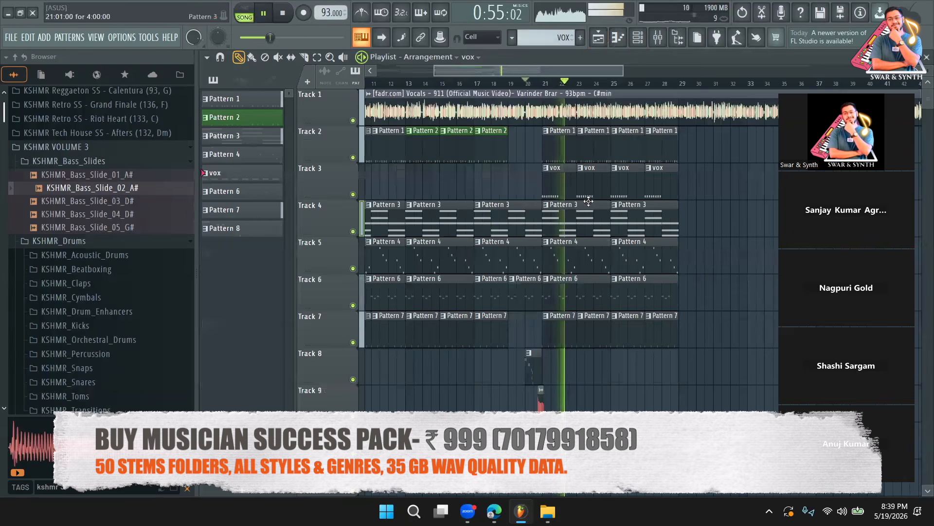
Add eight short C#5 notes at half-beat intervals to fill the second bar of the vox pattern
{"action": "key", "text": "F7"}
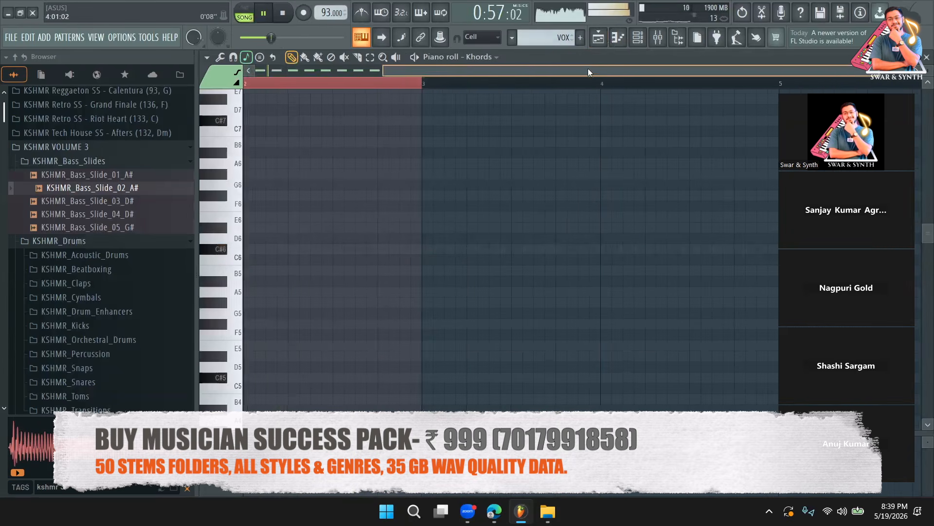
{"action": "key", "text": "space"}
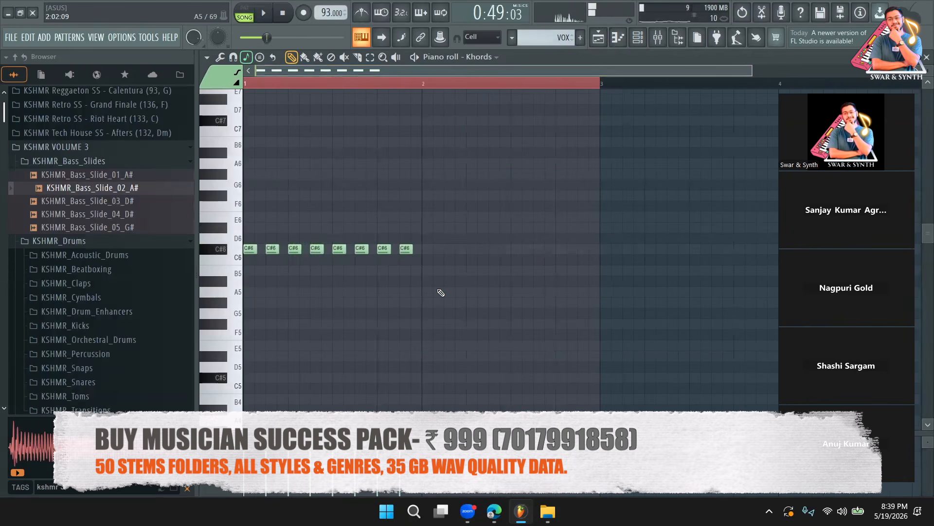
{"action": "scroll", "coordinate": [441, 292], "scroll_direction": "down", "scroll_amount": 3}
{"action": "left_click", "coordinate": [428, 346]}
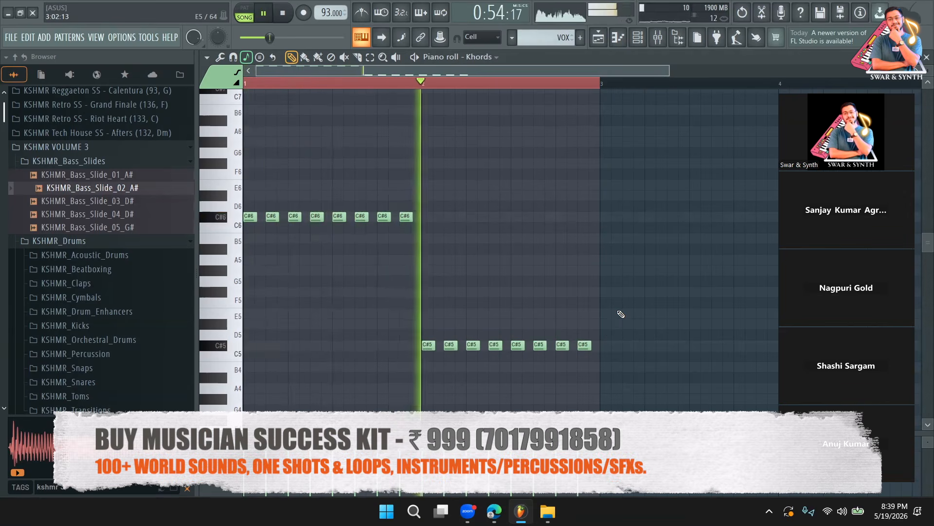
Delete the last four C#6 notes of the first bar and the last four C#5 notes of the second bar
{"action": "right_click", "coordinate": [406, 217]}
{"action": "right_click", "coordinate": [384, 217]}
{"action": "right_click", "coordinate": [362, 217]}
{"action": "right_click", "coordinate": [339, 217]}
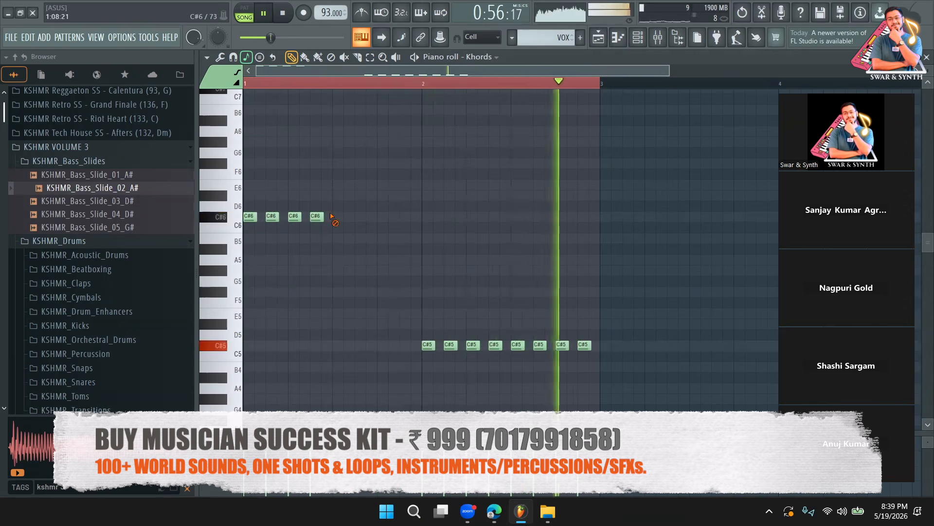
{"action": "right_click", "coordinate": [585, 346]}
{"action": "right_click", "coordinate": [562, 346]}
{"action": "right_click", "coordinate": [540, 345]}
{"action": "right_click", "coordinate": [517, 345]}
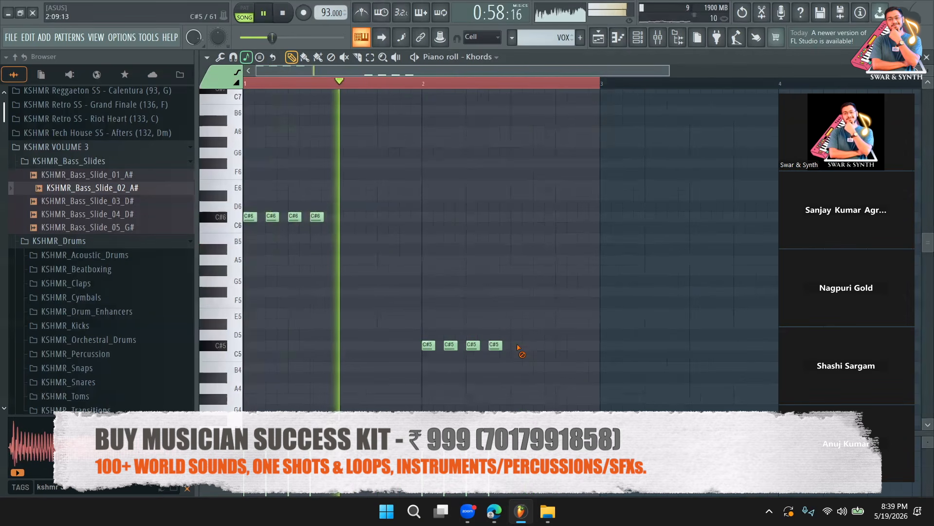
Play the arrangement from bar 19 with the edited vox clips and set the Khords channel volume to 55%
{"action": "left_click", "coordinate": [637, 38]}
{"action": "key", "text": "space"}
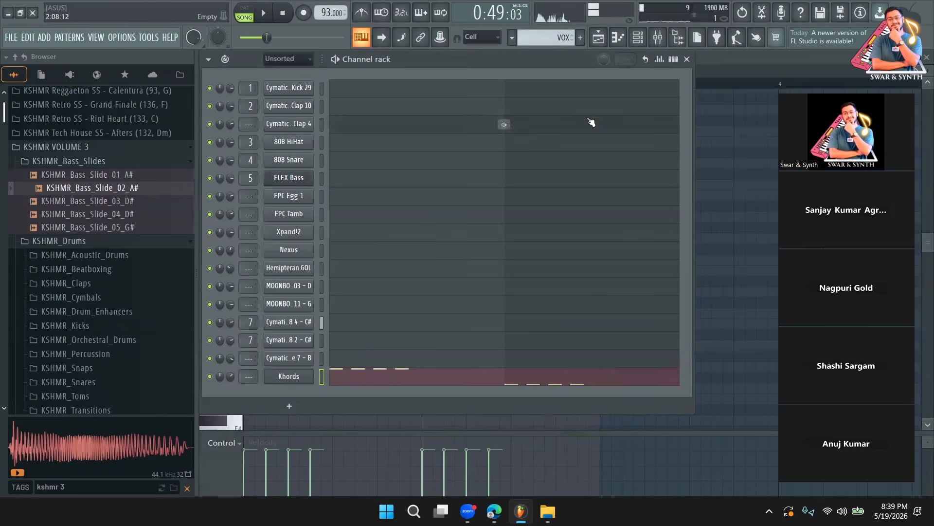
{"action": "left_click", "coordinate": [597, 39]}
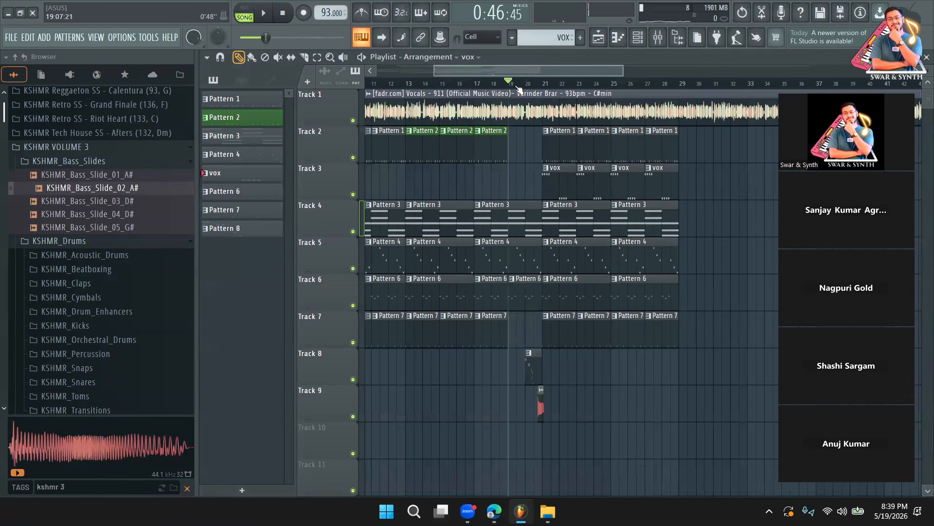
{"action": "key", "text": "space"}
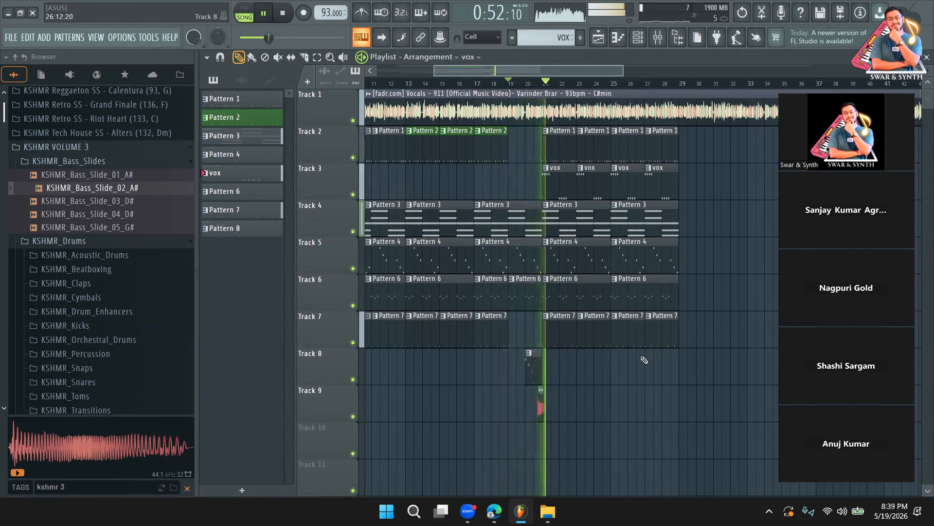
{"action": "double_click", "coordinate": [565, 188]}
{"action": "left_click", "coordinate": [638, 37]}
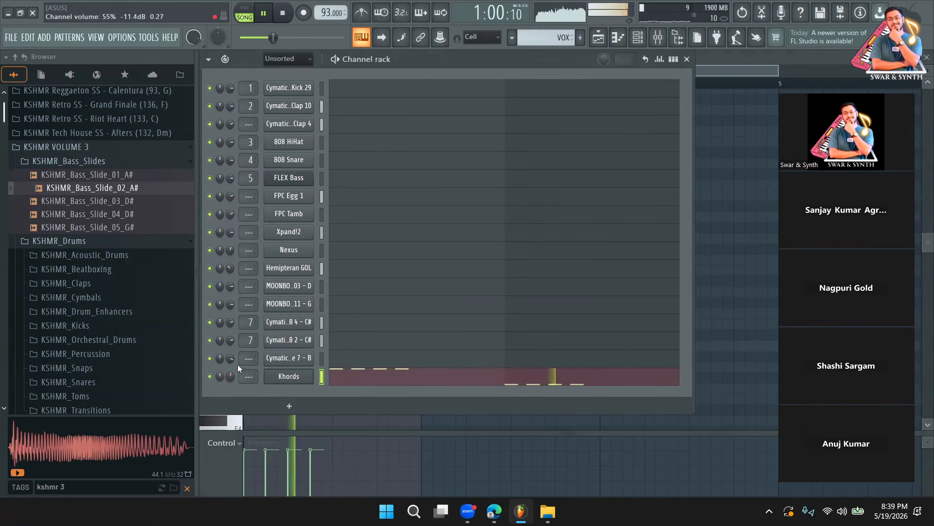
{"action": "left_click", "coordinate": [606, 43]}
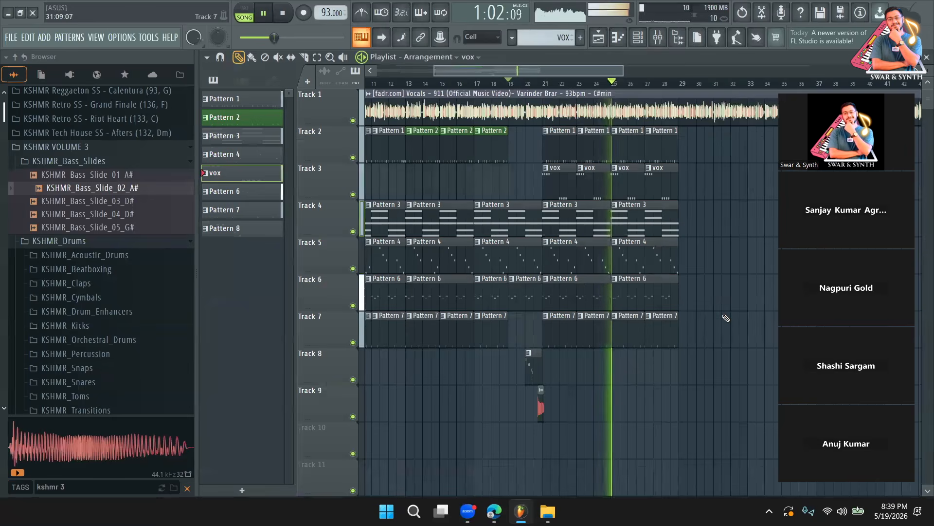
{"action": "scroll", "coordinate": [631, 82], "scroll_direction": "down", "scroll_amount": 5}
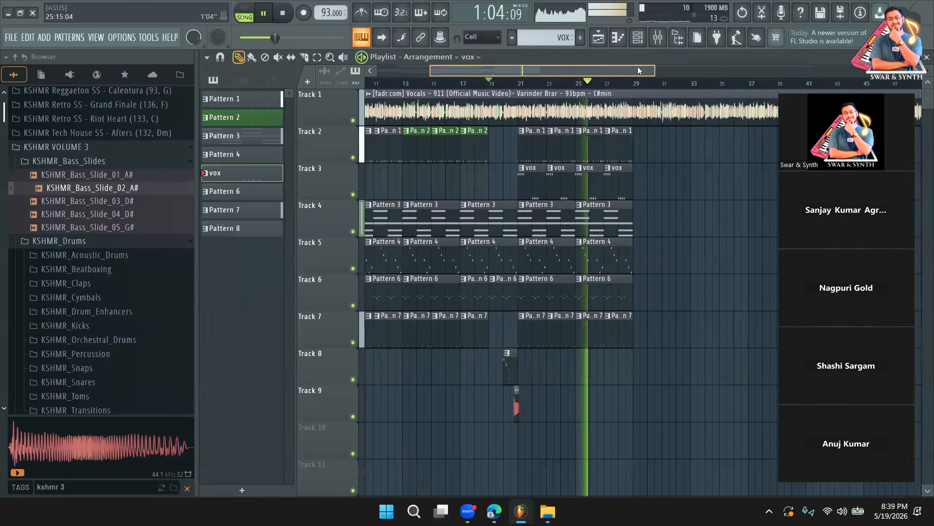
{"action": "left_click_drag", "start_coordinate": [613, 68], "coordinate": [661, 69]}
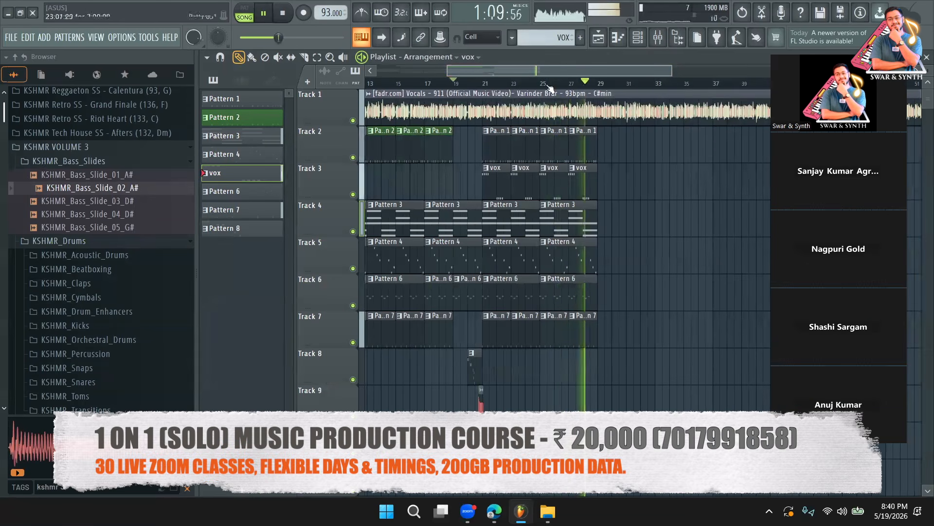
{"action": "key", "text": "space"}
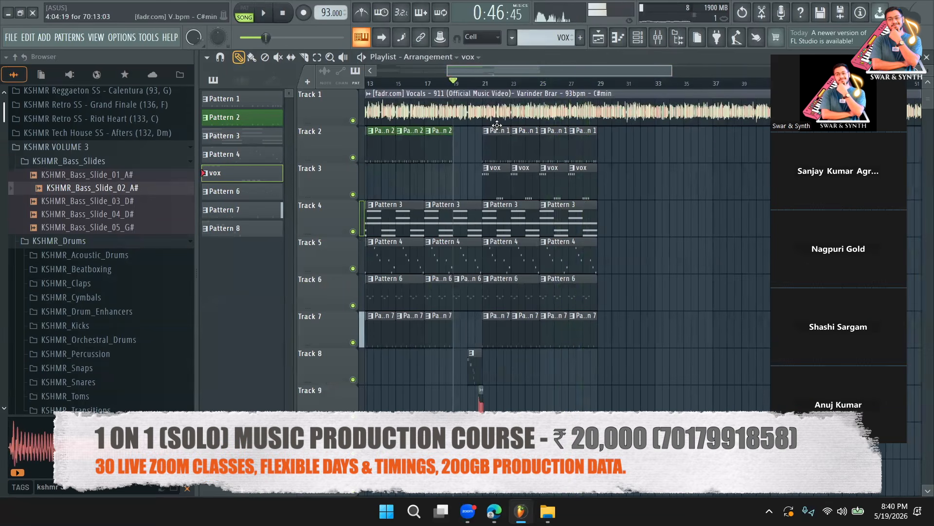
Collapse the KSHMR VOLUME 3 folder and clear the "kshmr 3" search from the sample browser
{"action": "left_click", "coordinate": [640, 40]}
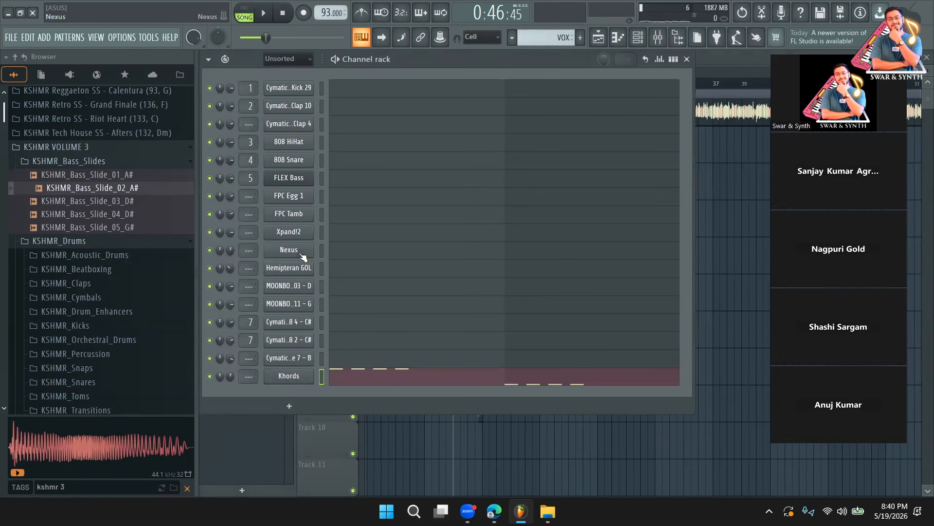
{"action": "left_click", "coordinate": [256, 462]}
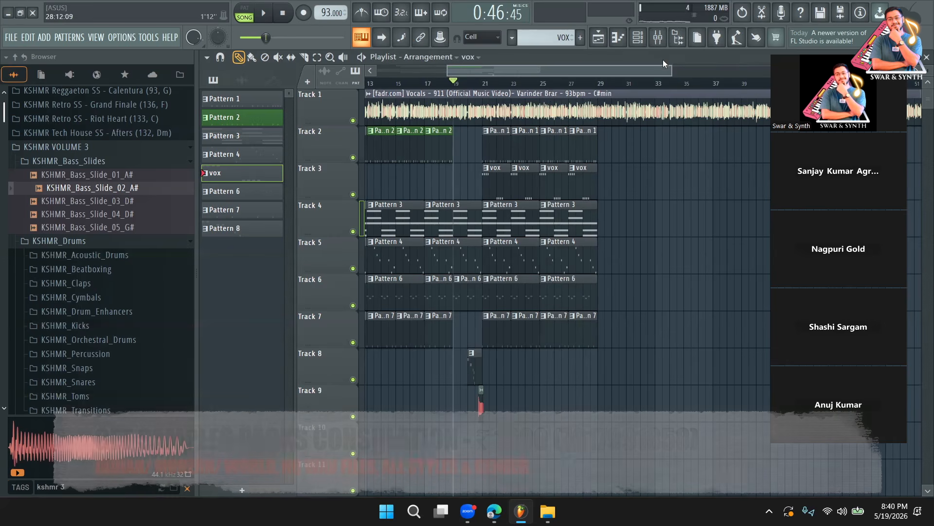
{"action": "left_click_drag", "start_coordinate": [669, 71], "coordinate": [567, 71]}
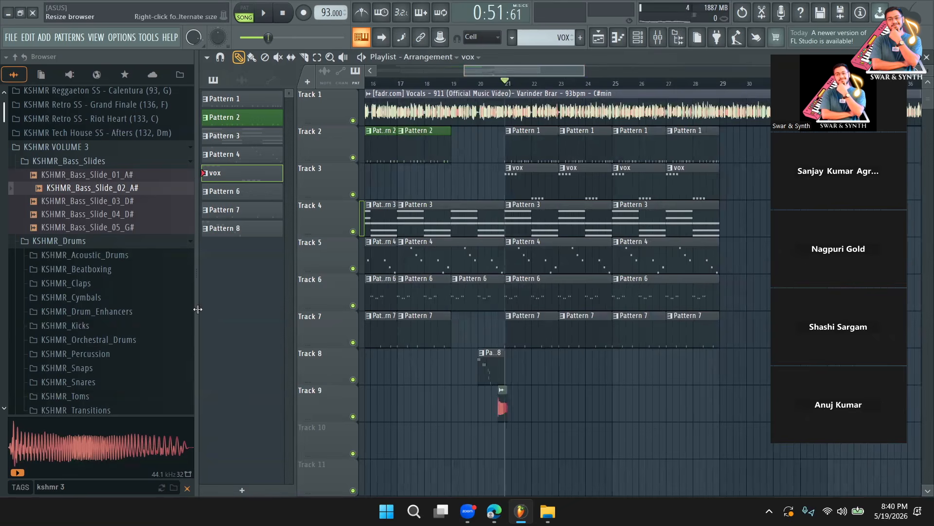
{"action": "left_click", "coordinate": [96, 149]}
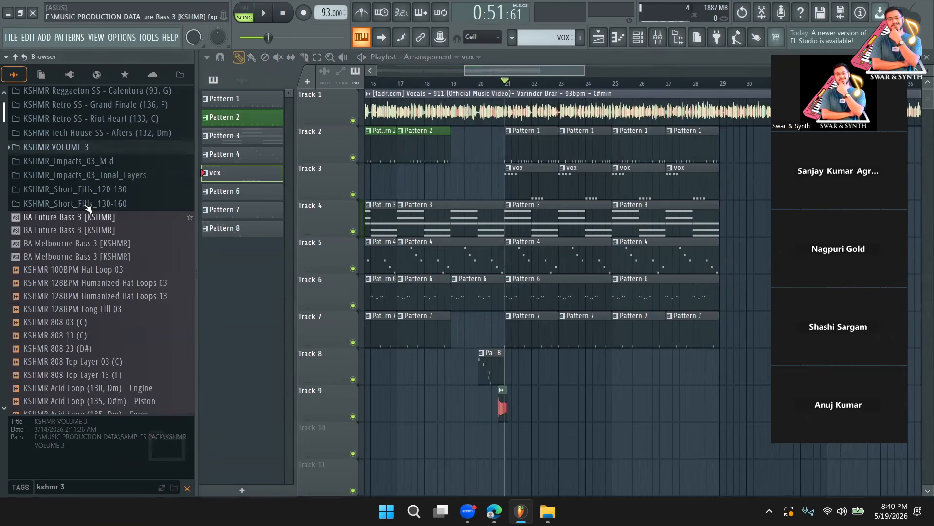
{"action": "left_click", "coordinate": [189, 488]}
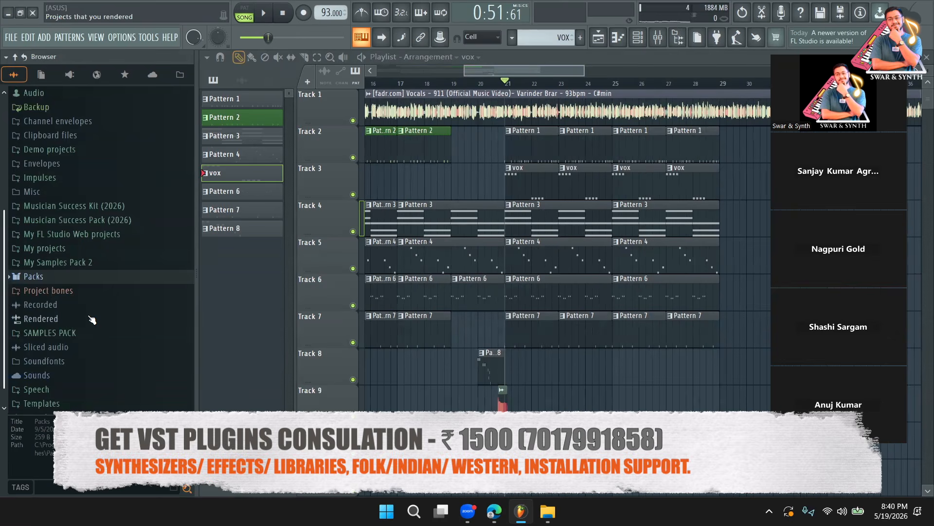
Play the arrangement from bar 21 and set the Khords channel volume to 45%
{"action": "key", "text": "space"}
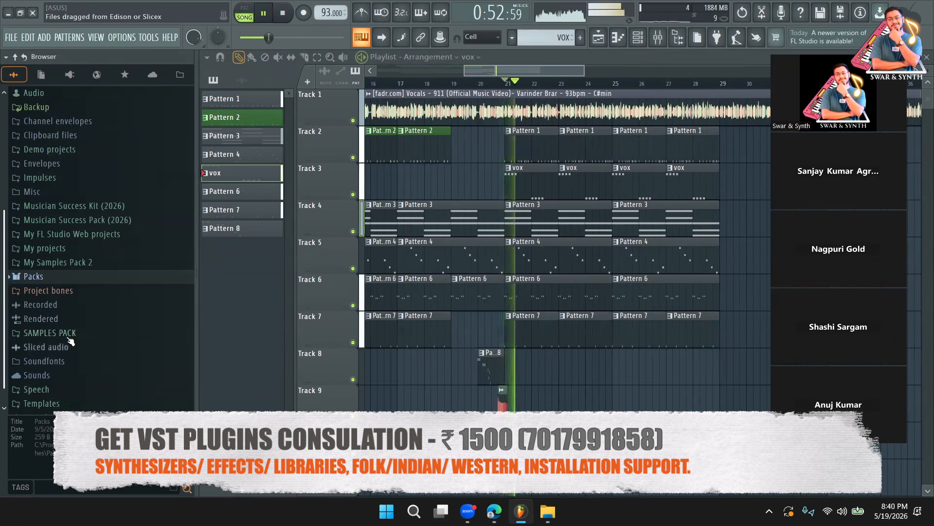
{"action": "left_click", "coordinate": [638, 44]}
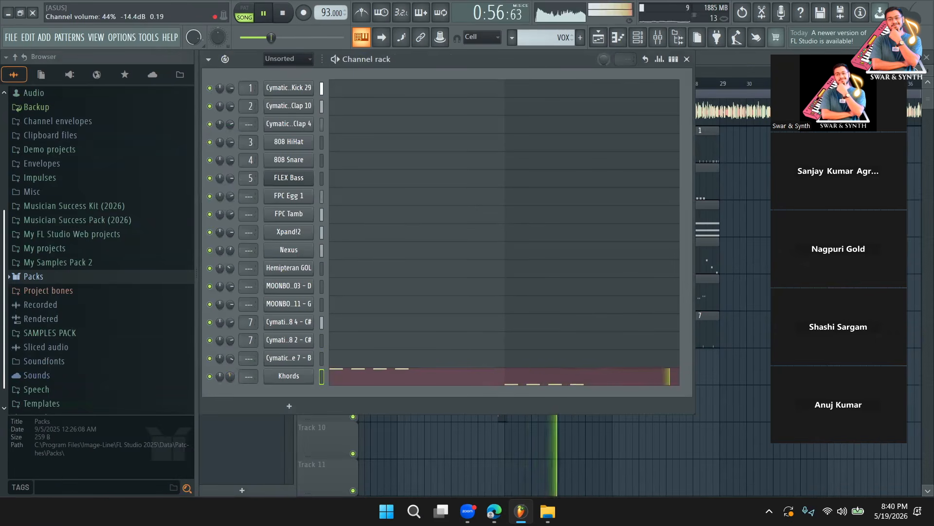
{"action": "left_click", "coordinate": [276, 460]}
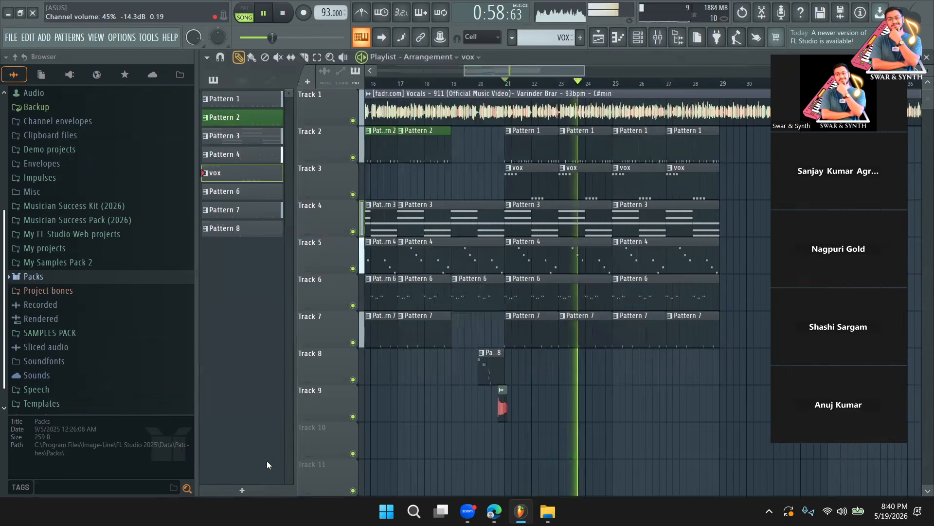
Open the SAMPLES PACK folder and look through its sample packs while the arrangement plays
{"action": "scroll", "coordinate": [62, 355], "scroll_direction": "down", "scroll_amount": 1}
{"action": "left_click", "coordinate": [54, 322]}
{"action": "scroll", "coordinate": [73, 253], "scroll_direction": "down", "scroll_amount": 6}
{"action": "scroll", "coordinate": [81, 226], "scroll_direction": "down", "scroll_amount": 20}
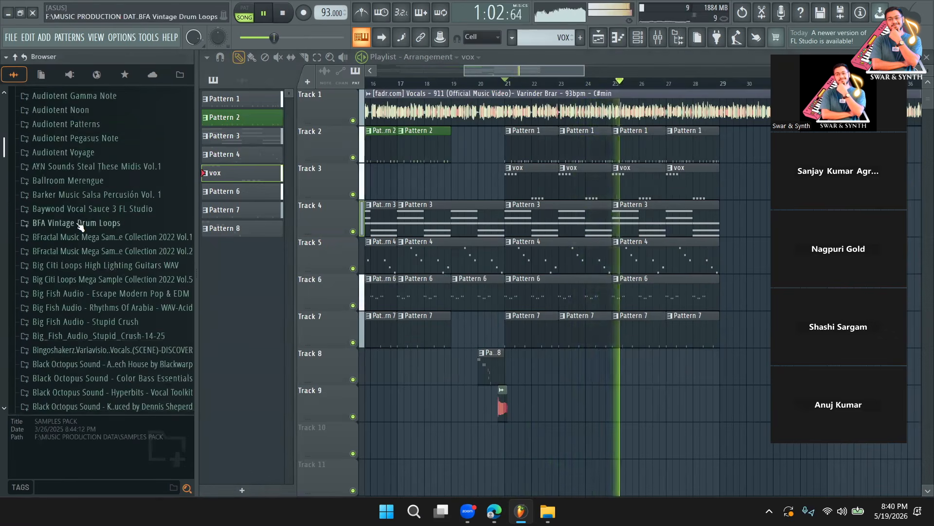
{"action": "scroll", "coordinate": [80, 226], "scroll_direction": "down", "scroll_amount": 6}
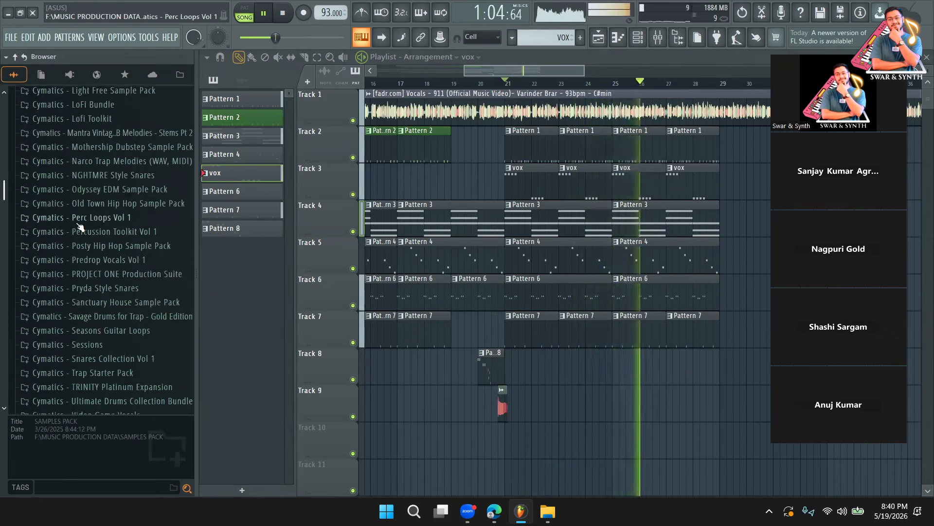
{"action": "scroll", "coordinate": [81, 226], "scroll_direction": "down", "scroll_amount": 10}
{"action": "scroll", "coordinate": [80, 226], "scroll_direction": "down", "scroll_amount": 15}
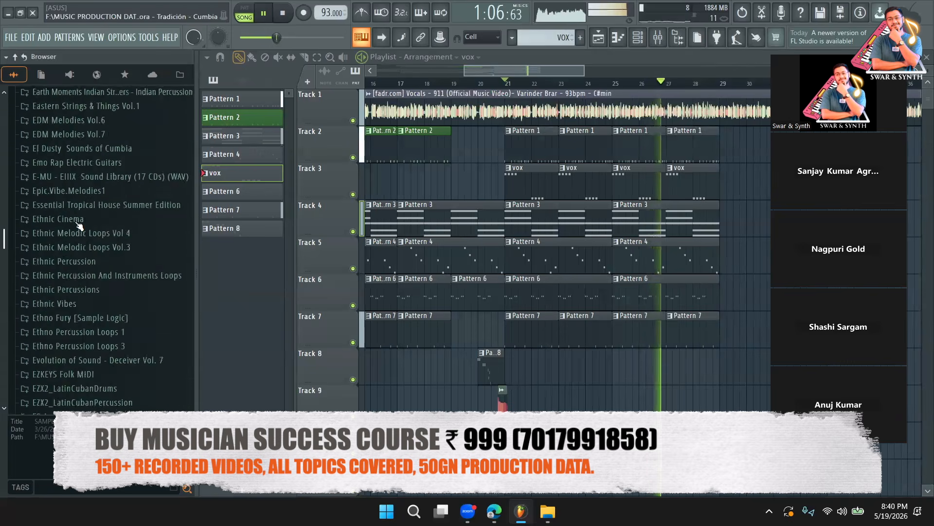
{"action": "scroll", "coordinate": [72, 215], "scroll_direction": "down", "scroll_amount": 5}
{"action": "scroll", "coordinate": [73, 218], "scroll_direction": "up", "scroll_amount": 4}
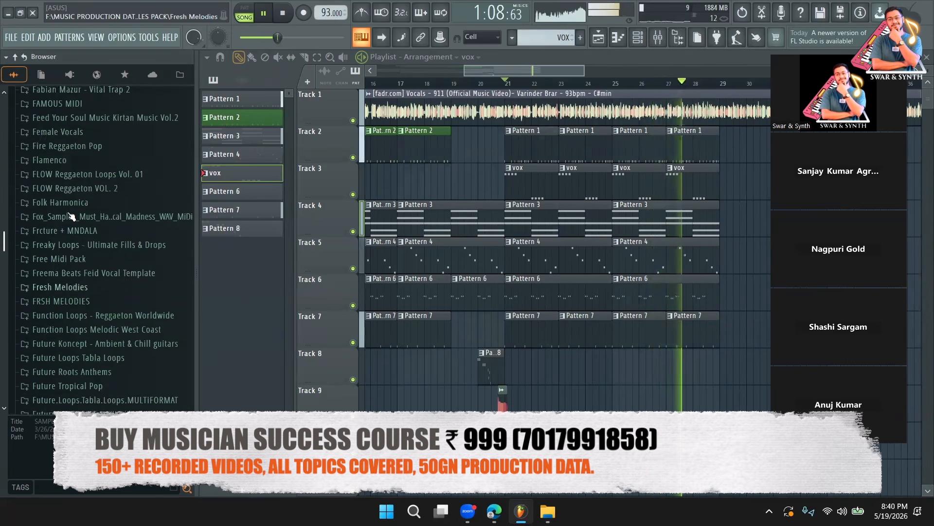
{"action": "key", "text": "space"}
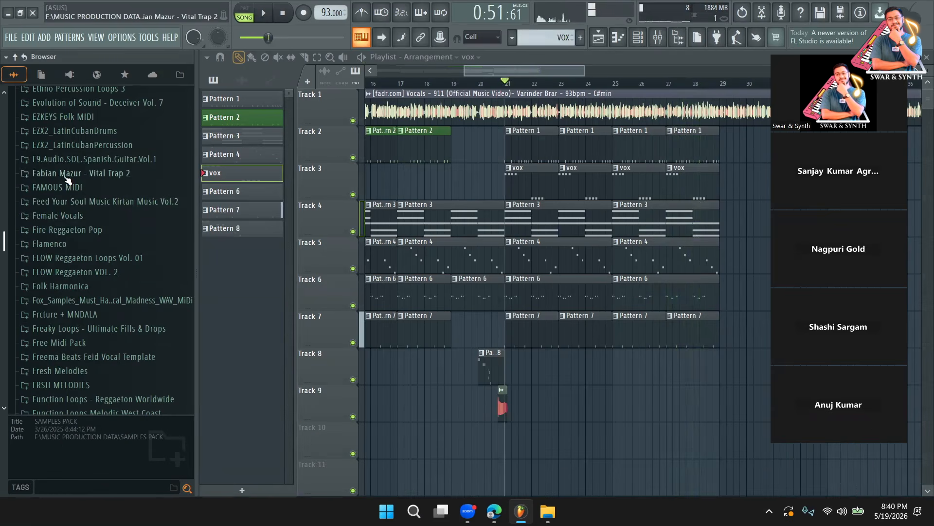
Audition synth loops from the WAV folder of the Evolution of Sound - Deceiver Vol. 7 pack
{"action": "left_click", "coordinate": [98, 105]}
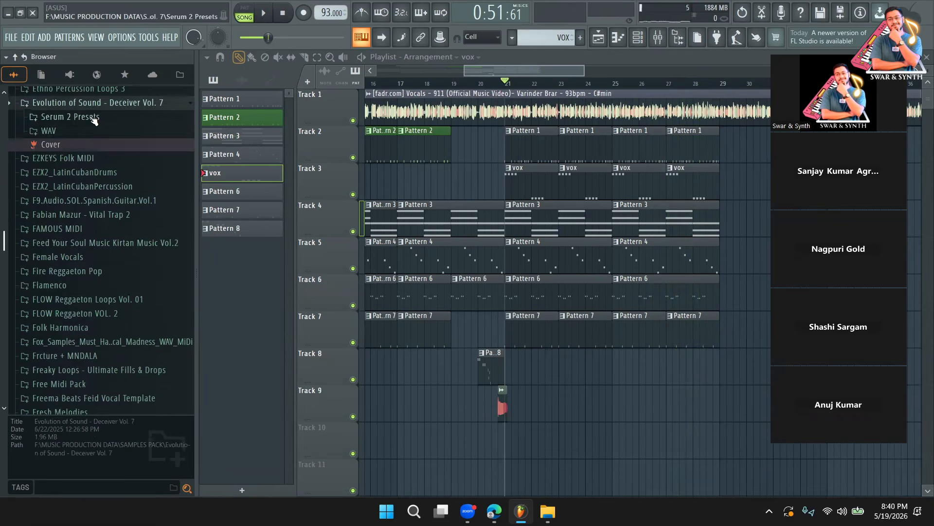
{"action": "left_click", "coordinate": [91, 130]}
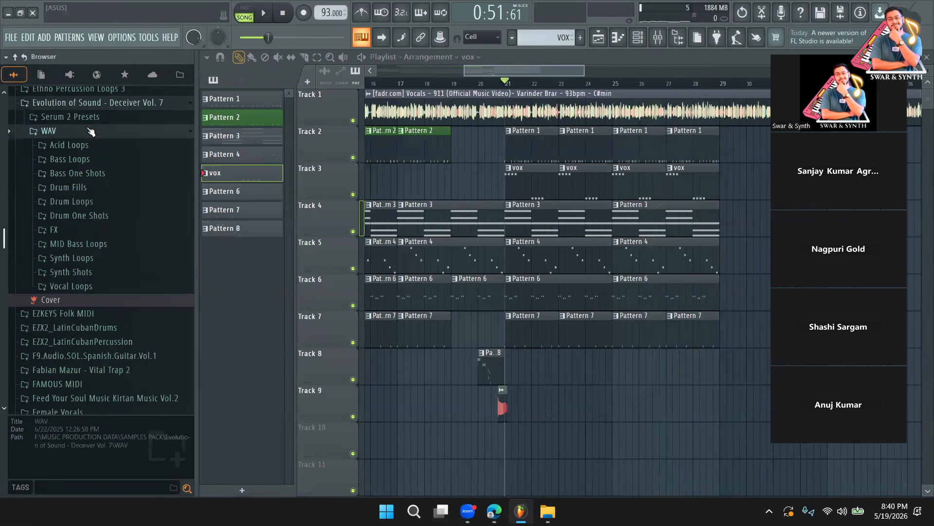
{"action": "left_click", "coordinate": [91, 258]}
{"action": "left_click", "coordinate": [93, 283]}
{"action": "left_click", "coordinate": [86, 262]}
{"action": "left_click", "coordinate": [87, 261]}
{"action": "left_click", "coordinate": [93, 299]}
{"action": "scroll", "coordinate": [94, 305], "scroll_direction": "down", "scroll_amount": 6}
{"action": "left_click", "coordinate": [113, 272]}
{"action": "scroll", "coordinate": [112, 268], "scroll_direction": "down", "scroll_amount": 4}
{"action": "left_click", "coordinate": [112, 260]}
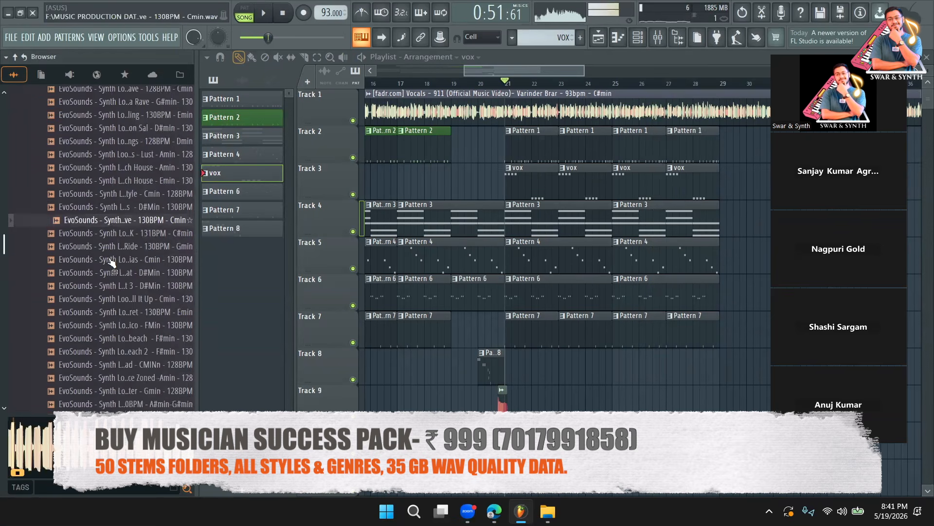
{"action": "scroll", "coordinate": [102, 243], "scroll_direction": "up", "scroll_amount": 15}
Play the arrangement from bar 21 and check the drum loops in the FLOW Reggaeton Loops Vol. 01 pack
{"action": "key", "text": "space"}
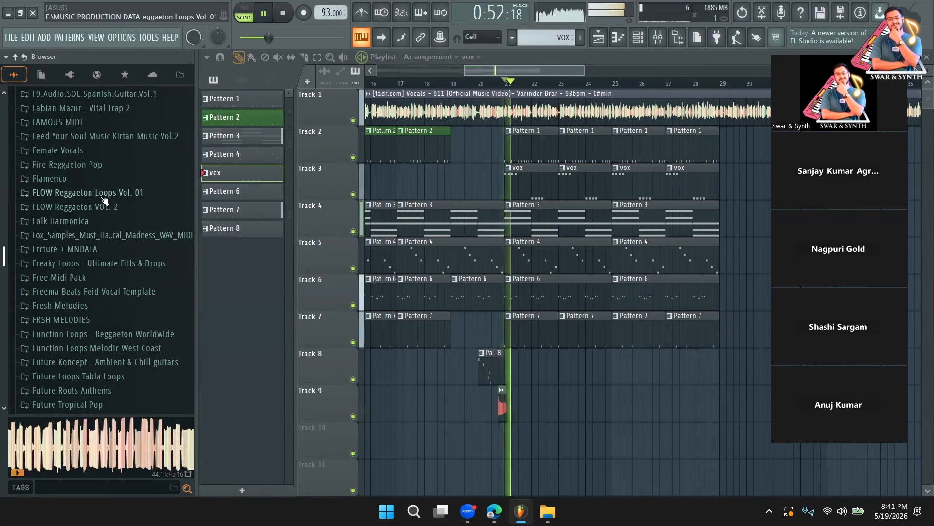
{"action": "left_click", "coordinate": [88, 192]}
{"action": "left_click", "coordinate": [98, 207]}
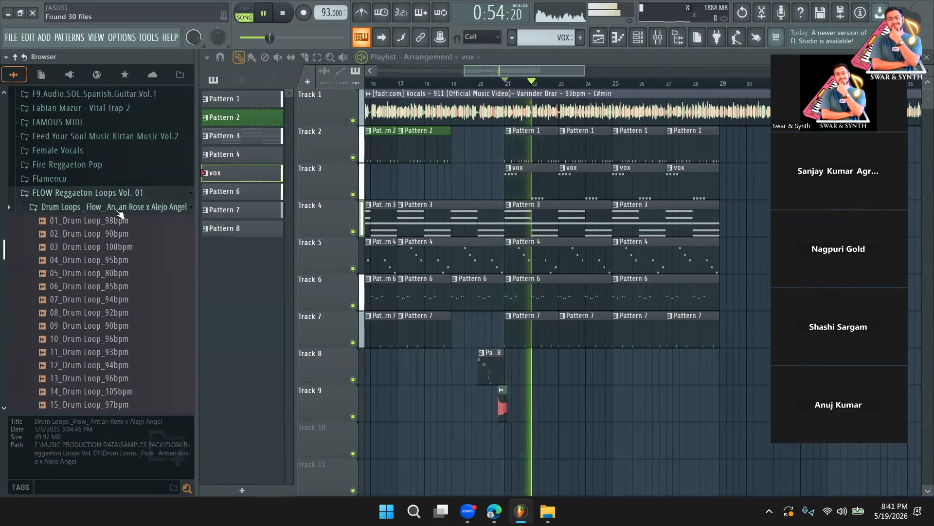
{"action": "left_click", "coordinate": [97, 206]}
{"action": "scroll", "coordinate": [102, 238], "scroll_direction": "down", "scroll_amount": 6}
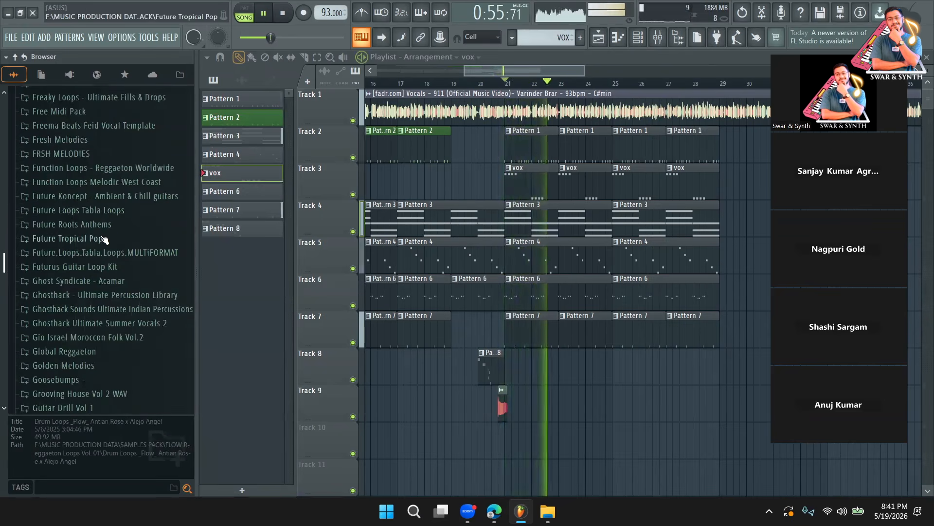
Open the _Sitar_Loops folder of the Ghost Syndicate - Acamar pack, stop playback and audition loops Sitar_02_F# and Sitar_05_F
{"action": "left_click", "coordinate": [100, 281]}
{"action": "scroll", "coordinate": [104, 234], "scroll_direction": "down", "scroll_amount": 4}
{"action": "left_click", "coordinate": [107, 197]}
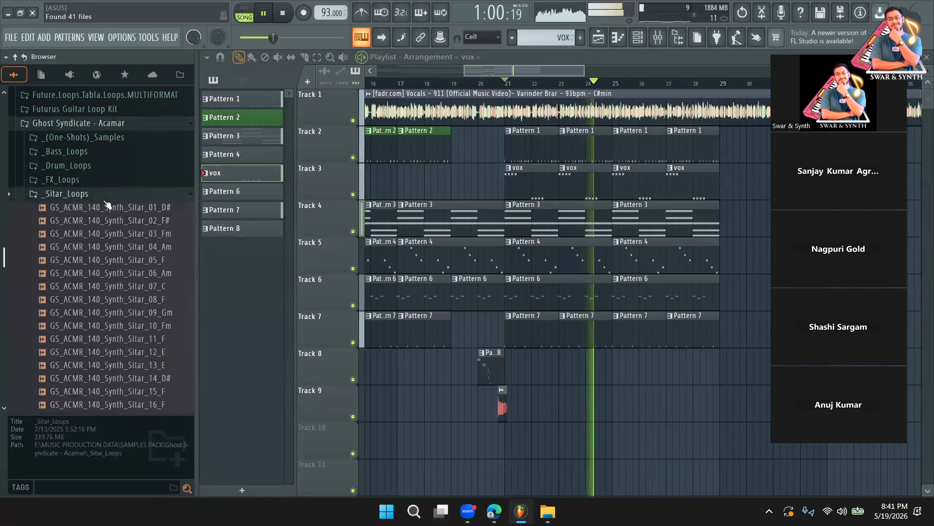
{"action": "key", "text": "space"}
{"action": "left_click", "coordinate": [102, 221]}
{"action": "left_click", "coordinate": [110, 266]}
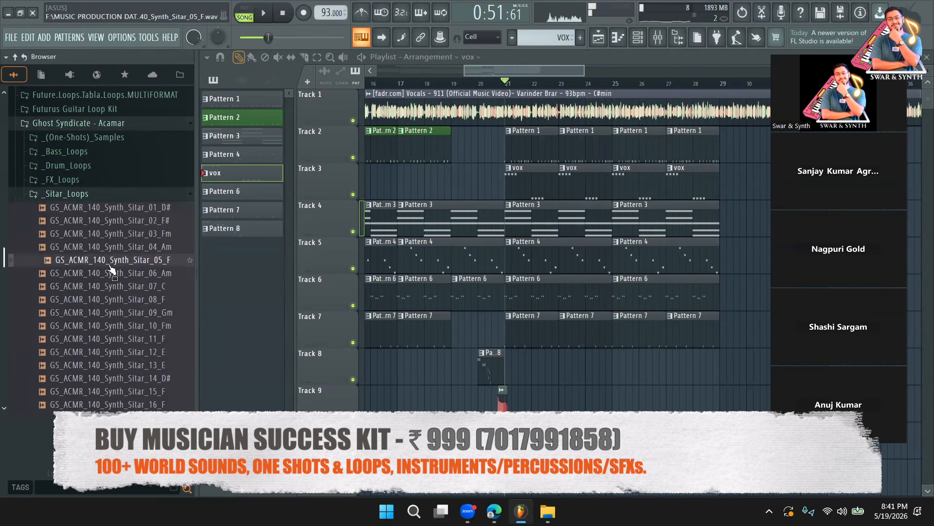
Audition sitar loops further down the folder, including Sitar_32_D#, Sitar_36_02_F and Sitar_37_Am
{"action": "scroll", "coordinate": [110, 286], "scroll_direction": "down", "scroll_amount": 8}
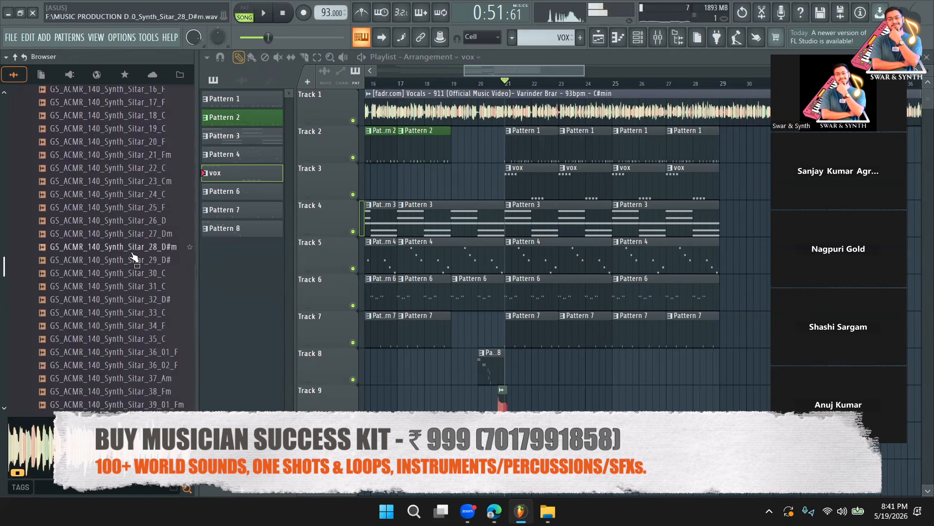
{"action": "left_click", "coordinate": [139, 298]}
{"action": "scroll", "coordinate": [141, 299], "scroll_direction": "down", "scroll_amount": 3}
{"action": "left_click", "coordinate": [141, 290]}
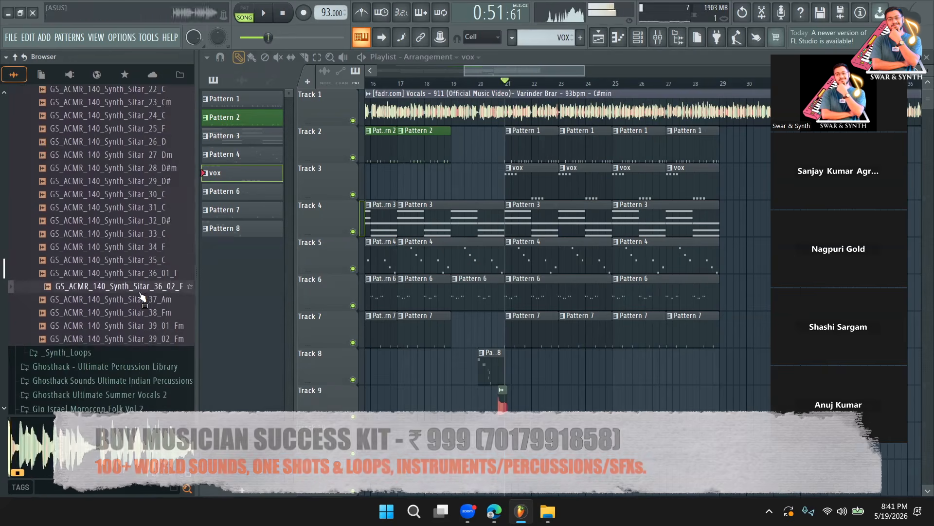
{"action": "left_click", "coordinate": [140, 299]}
{"action": "scroll", "coordinate": [139, 307], "scroll_direction": "up", "scroll_amount": 9}
{"action": "left_click", "coordinate": [138, 246]}
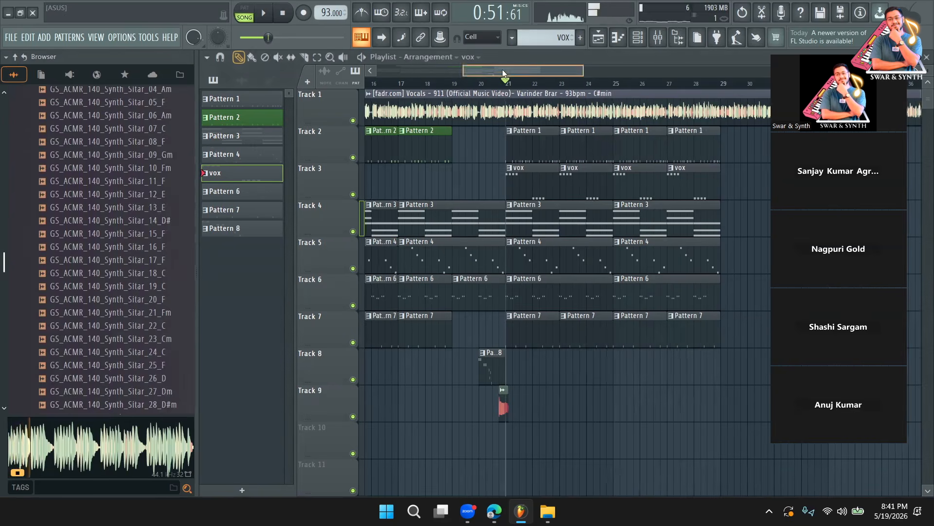
Collapse the sitar folder, open _Synth_Loops in the same pack and audition GS_ACMR_140_Synth_03_C
{"action": "left_click_drag", "start_coordinate": [502, 69], "coordinate": [494, 69]}
{"action": "scroll", "coordinate": [107, 199], "scroll_direction": "up", "scroll_amount": 5}
{"action": "left_click", "coordinate": [107, 197]}
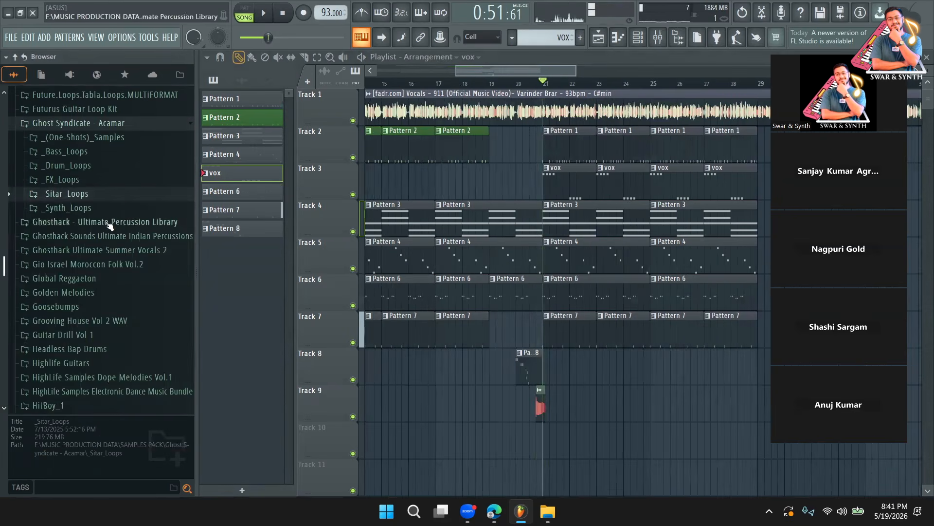
{"action": "left_click", "coordinate": [107, 210]}
{"action": "left_click", "coordinate": [122, 250]}
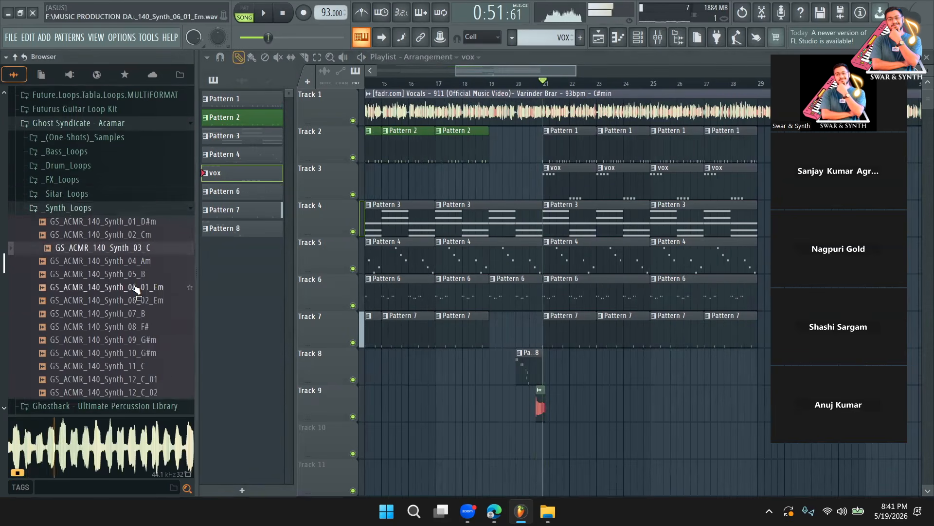
Return to the _Sitar_Loops folder and audition Sitar_01_D#, 14_D#, 21_Fm, 26_D, 27_Dm and 28_D#m
{"action": "left_click", "coordinate": [78, 207]}
{"action": "left_click", "coordinate": [78, 194]}
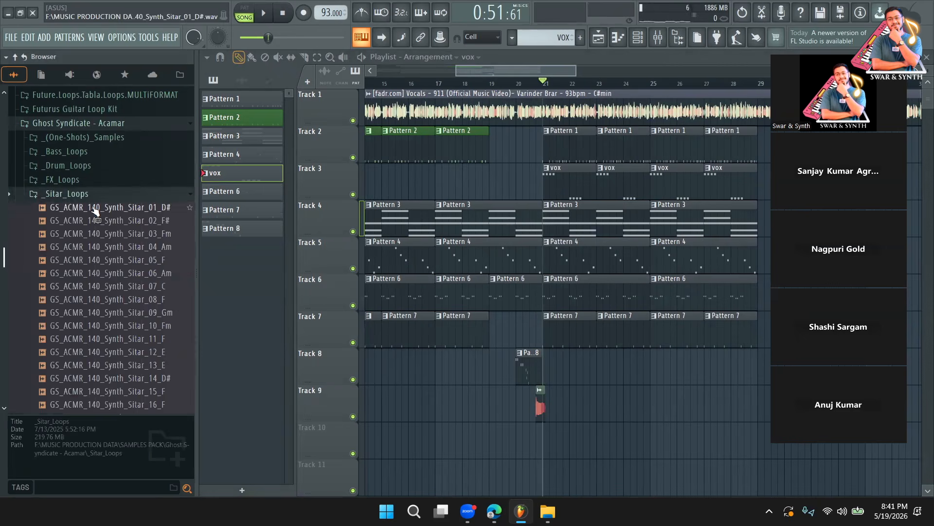
{"action": "left_click", "coordinate": [128, 225]}
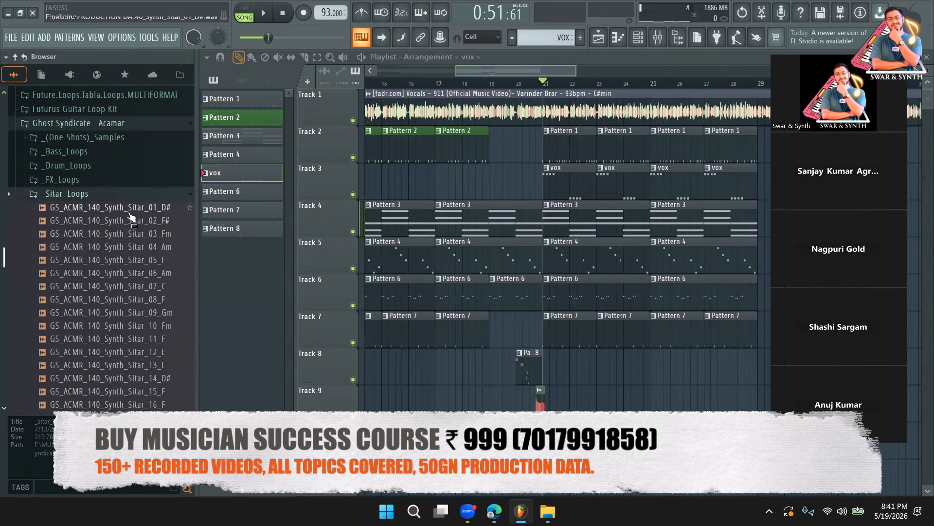
{"action": "left_click", "coordinate": [131, 210]}
{"action": "scroll", "coordinate": [141, 251], "scroll_direction": "down", "scroll_amount": 4}
{"action": "left_click", "coordinate": [130, 222]}
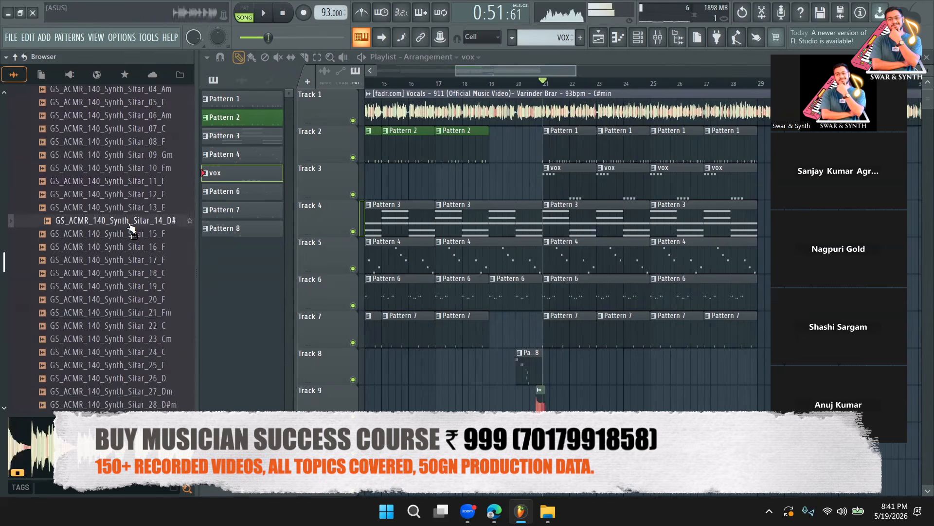
{"action": "left_click", "coordinate": [138, 314]}
{"action": "scroll", "coordinate": [138, 311], "scroll_direction": "down", "scroll_amount": 4}
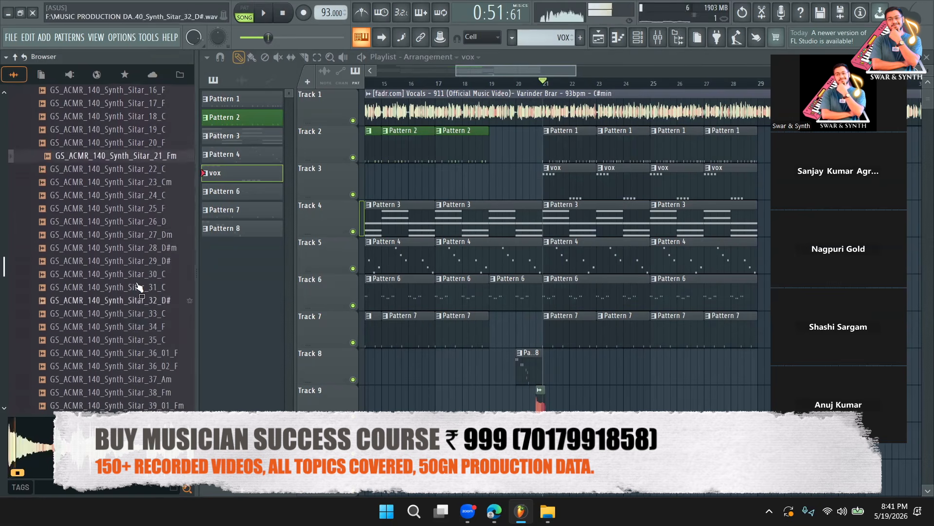
{"action": "left_click", "coordinate": [145, 222]}
{"action": "left_click", "coordinate": [145, 237]}
{"action": "left_click", "coordinate": [146, 248]}
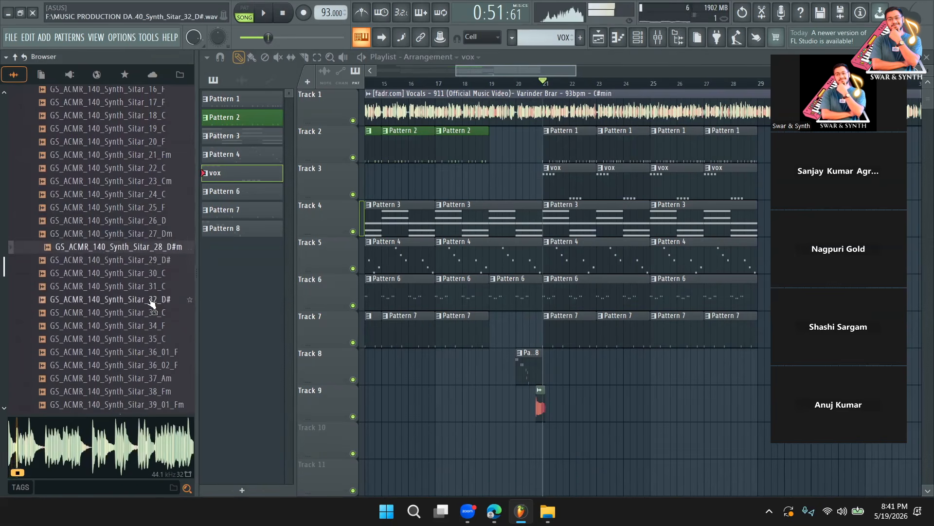
Place the loop GS_ACMR_140_Synth_Sitar_28_D#m on Track 10 at bar 21
{"action": "scroll", "coordinate": [150, 299], "scroll_direction": "down", "scroll_amount": 4}
{"action": "scroll", "coordinate": [141, 228], "scroll_direction": "up", "scroll_amount": 4}
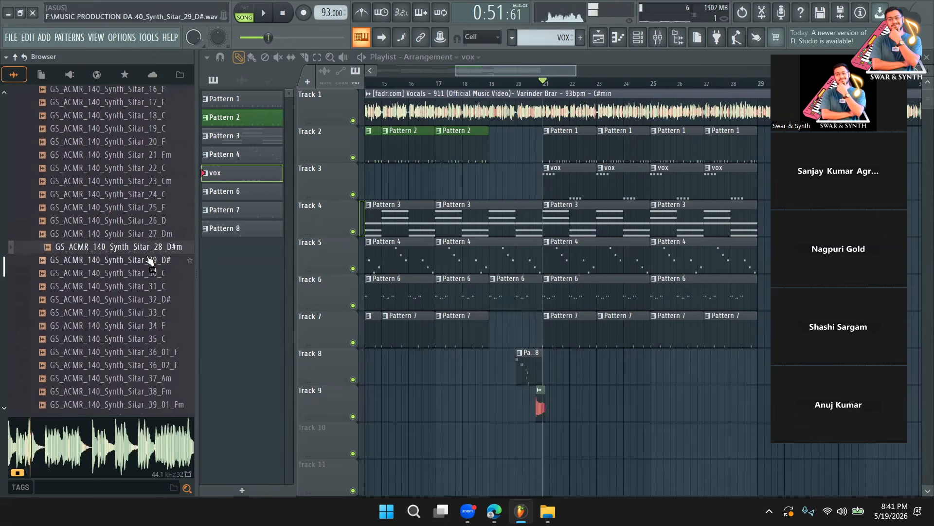
{"action": "left_click_drag", "start_coordinate": [433, 358], "coordinate": [580, 447]}
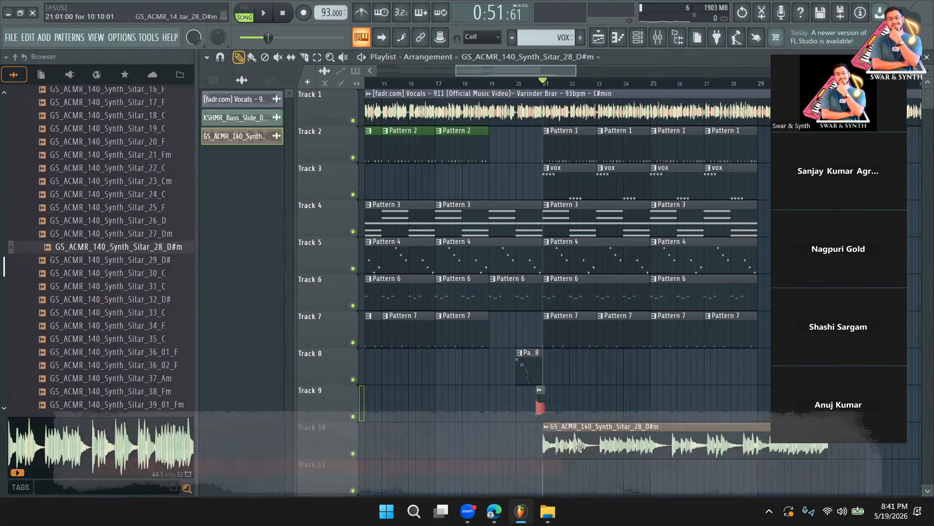
Fit the sitar audio clip on Track 10 to the project tempo
{"action": "left_click_drag", "start_coordinate": [500, 72], "coordinate": [513, 72]}
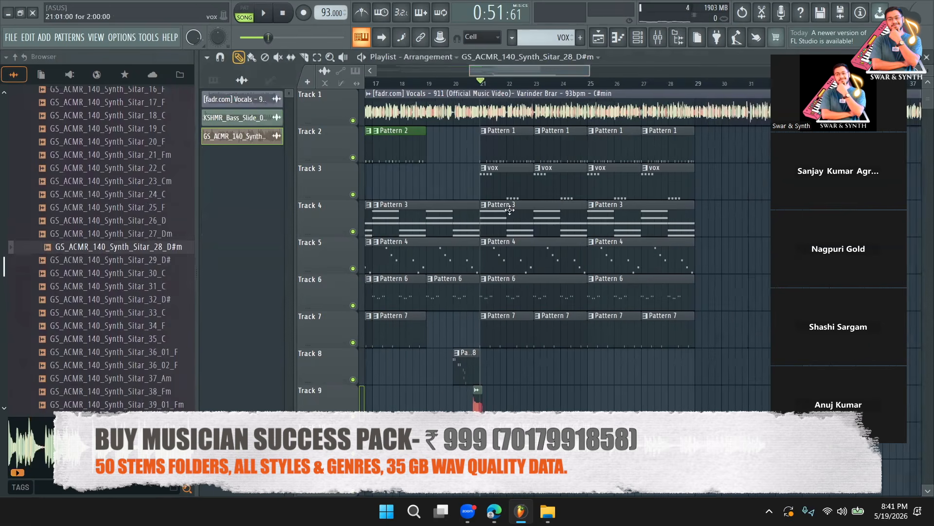
{"action": "scroll", "coordinate": [490, 335], "scroll_direction": "down", "scroll_amount": 3}
{"action": "right_click", "coordinate": [488, 321]}
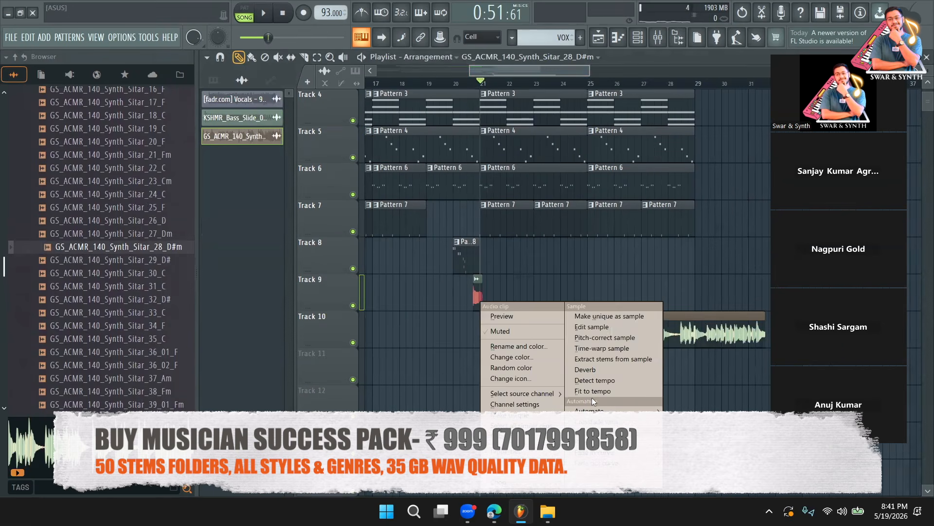
{"action": "left_click", "coordinate": [593, 392]}
{"action": "left_click", "coordinate": [468, 303]}
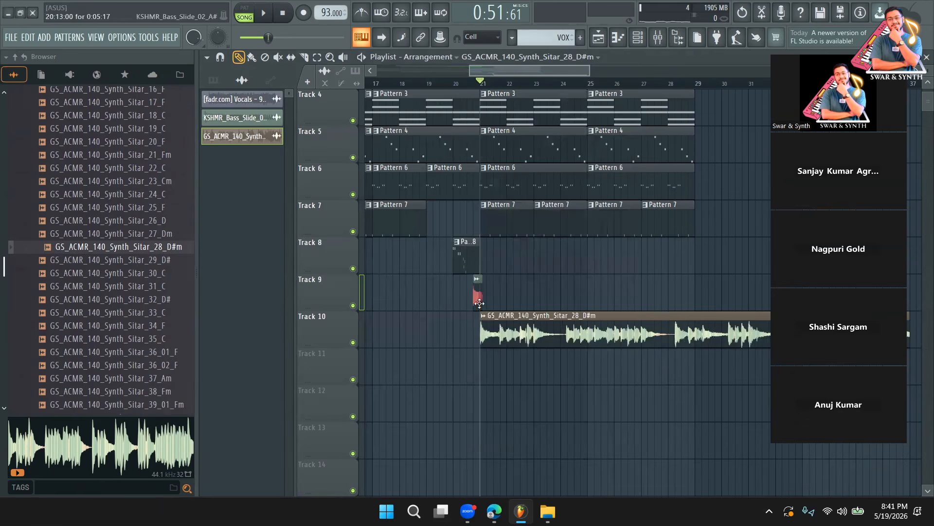
Solo the sitar loop on Track 10, re-enable Track 2 and play the two together from bar 21
{"action": "right_click", "coordinate": [354, 342]}
{"action": "scroll", "coordinate": [374, 320], "scroll_direction": "up", "scroll_amount": 3}
{"action": "left_click", "coordinate": [354, 157]}
{"action": "key", "text": "space"}
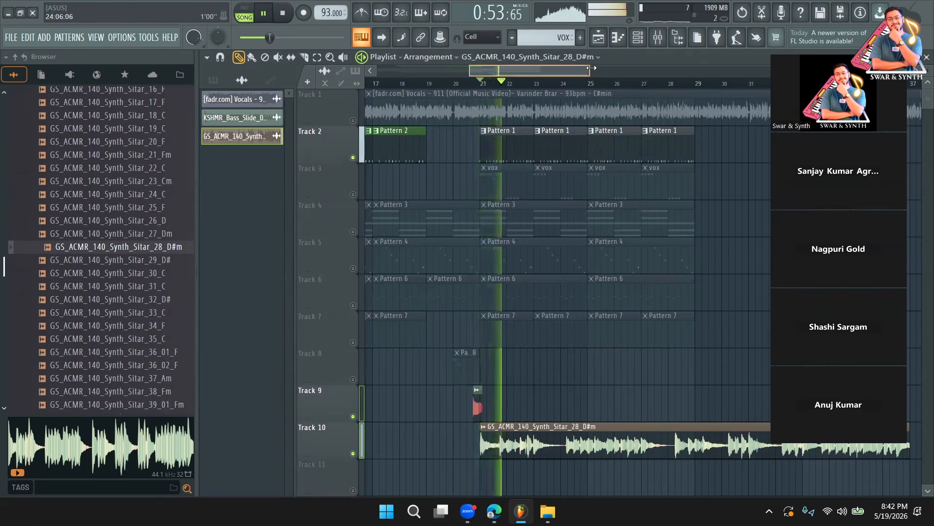
{"action": "left_click_drag", "start_coordinate": [586, 70], "coordinate": [617, 71]}
{"action": "scroll", "coordinate": [536, 355], "scroll_direction": "down", "scroll_amount": 2}
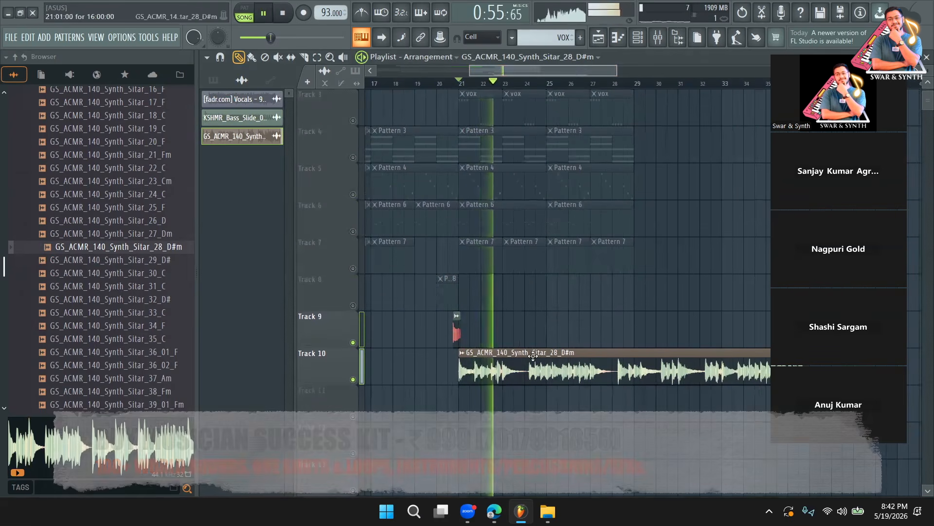
Examine Pattern 6 in the piano roll to compare its notes with the sitar loop, and return to the playlist
{"action": "left_click", "coordinate": [560, 215]}
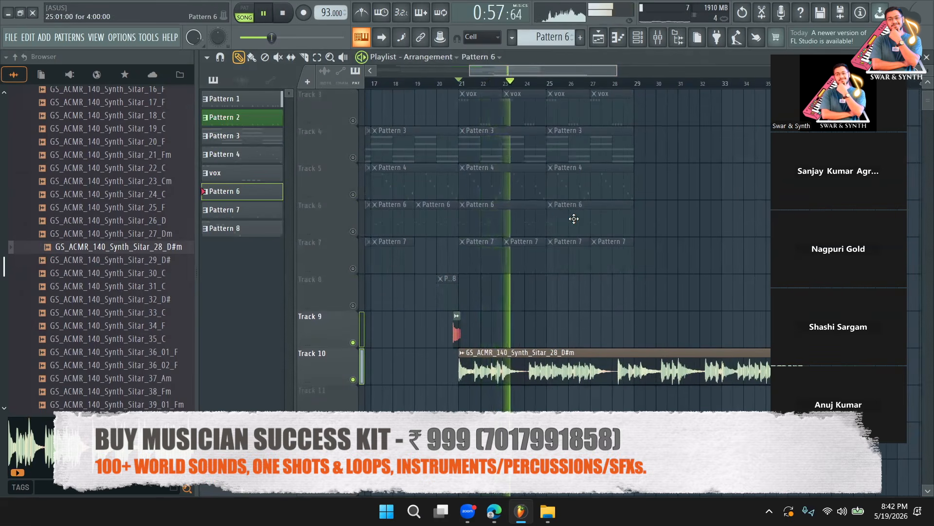
{"action": "double_click", "coordinate": [574, 219]}
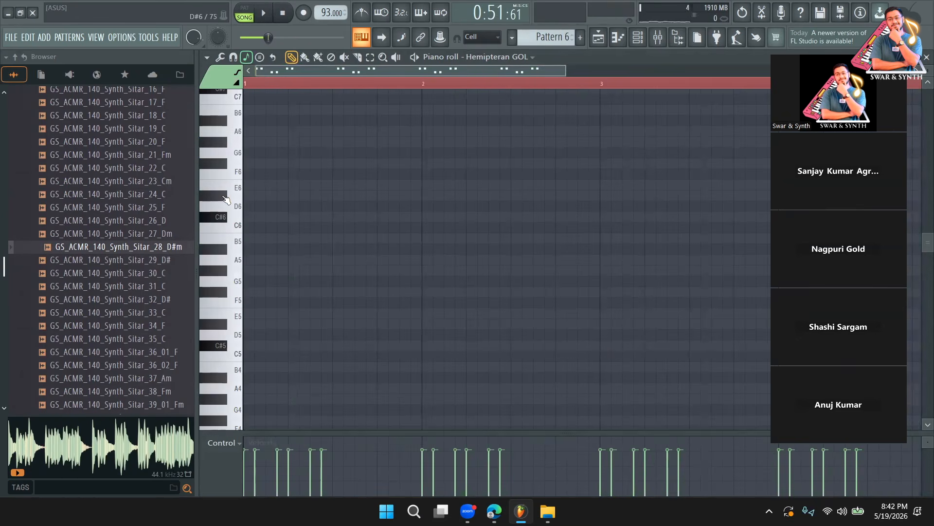
{"action": "left_click", "coordinate": [598, 40]}
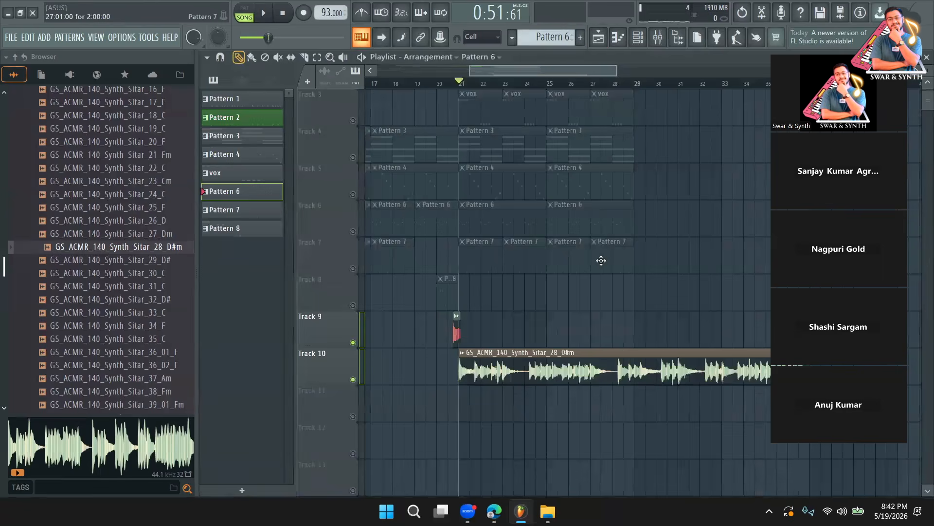
Lower the time-stretching pitch and the channel volume of the sitar clip
{"action": "double_click", "coordinate": [554, 369]}
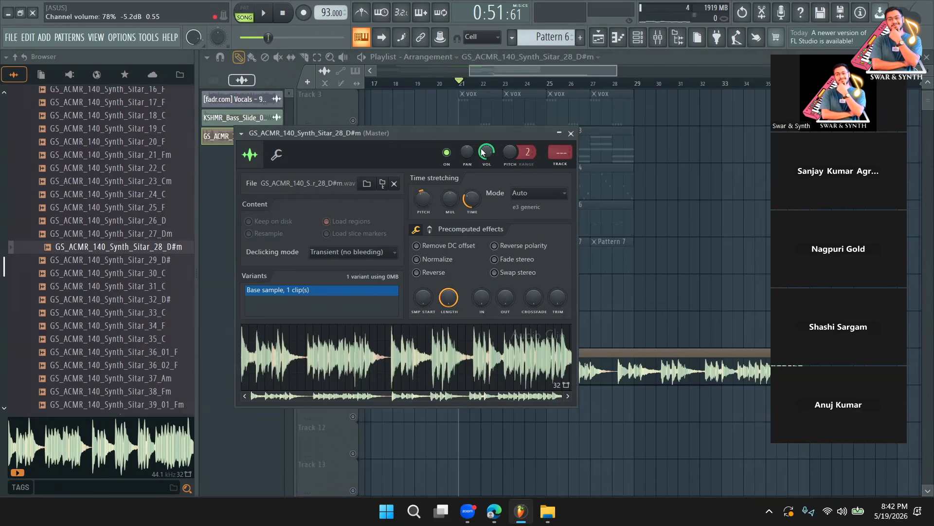
{"action": "left_click_drag", "start_coordinate": [486, 152], "coordinate": [486, 155]}
{"action": "left_click", "coordinate": [571, 133]}
Re-enable Track 4, play Pattern 3 with the sitar loop from bar 21 and check the sitar clip's channel settings
{"action": "left_click", "coordinate": [353, 157]}
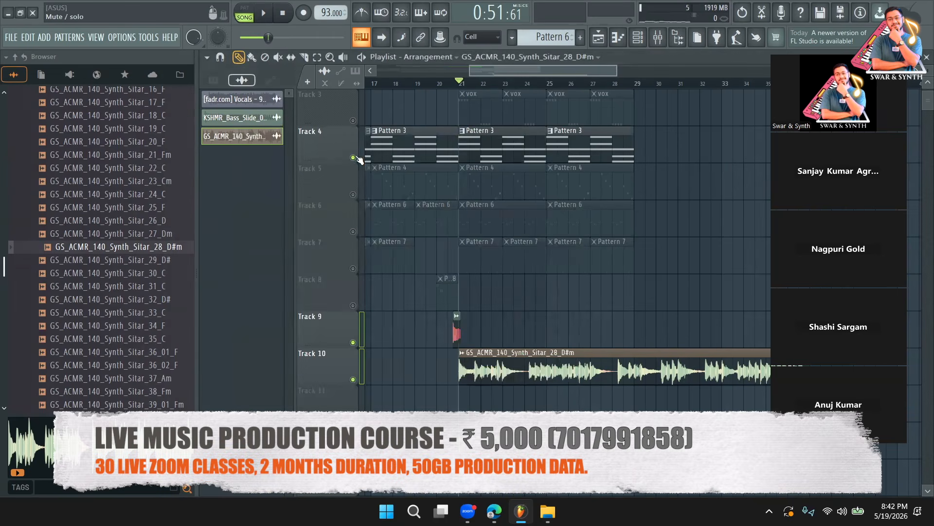
{"action": "key", "text": "space"}
{"action": "double_click", "coordinate": [507, 359]}
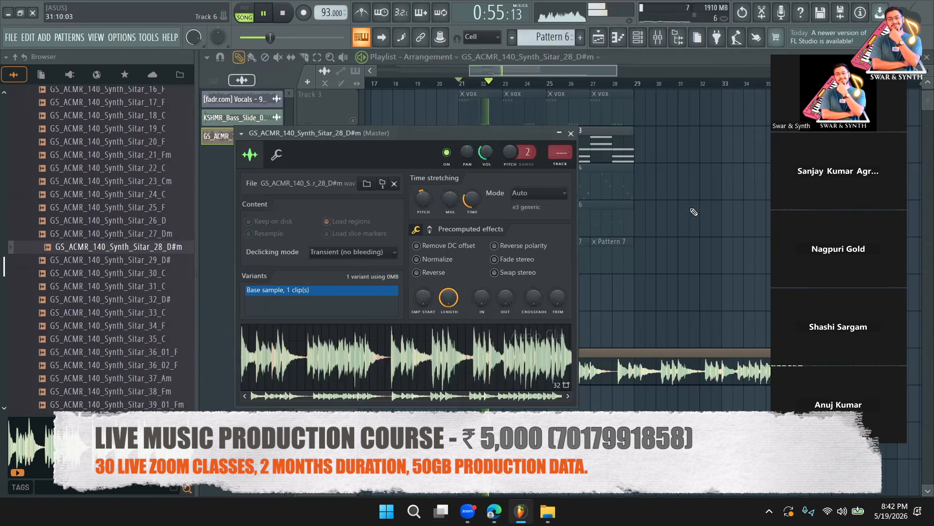
{"action": "left_click", "coordinate": [571, 133]}
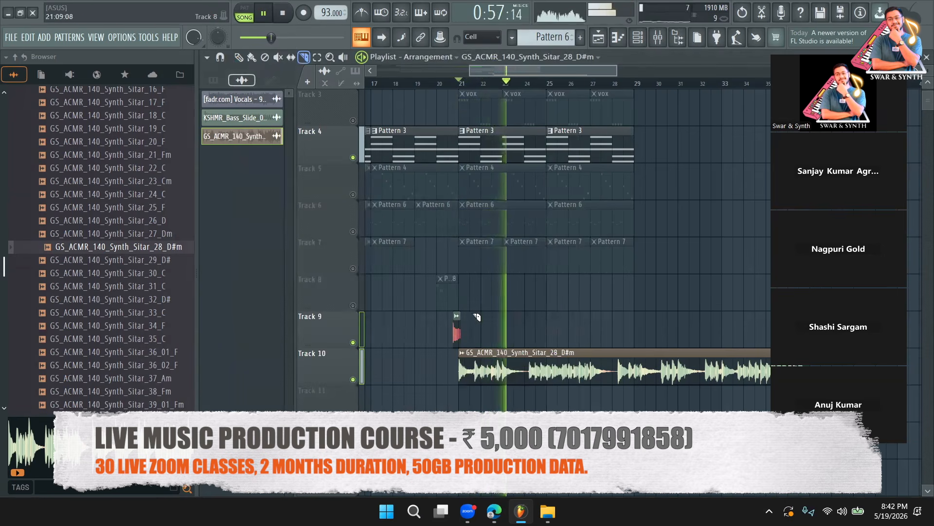
Slice the sitar clip at the middle of bar 21 and at bars 23 and 24, and delete the slice before bar 23
{"action": "left_click_drag", "start_coordinate": [505, 358], "coordinate": [475, 375]}
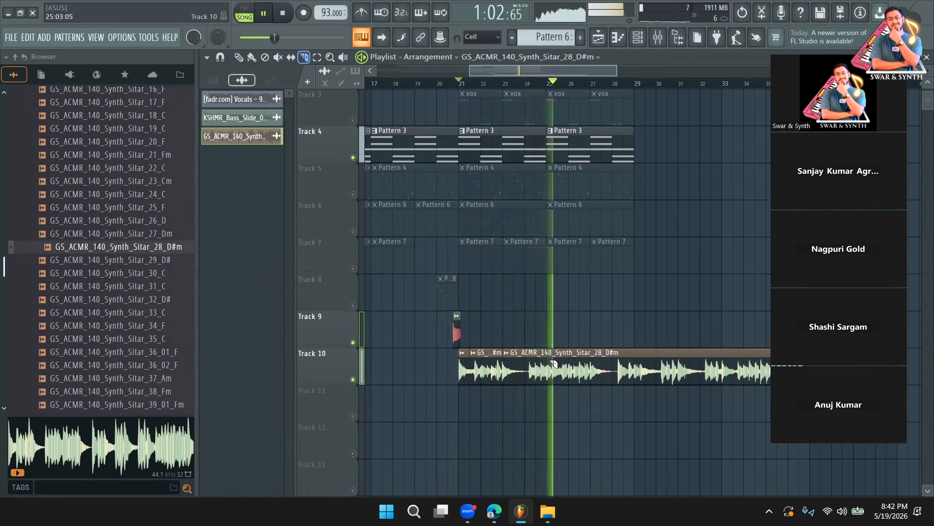
{"action": "key", "text": "space"}
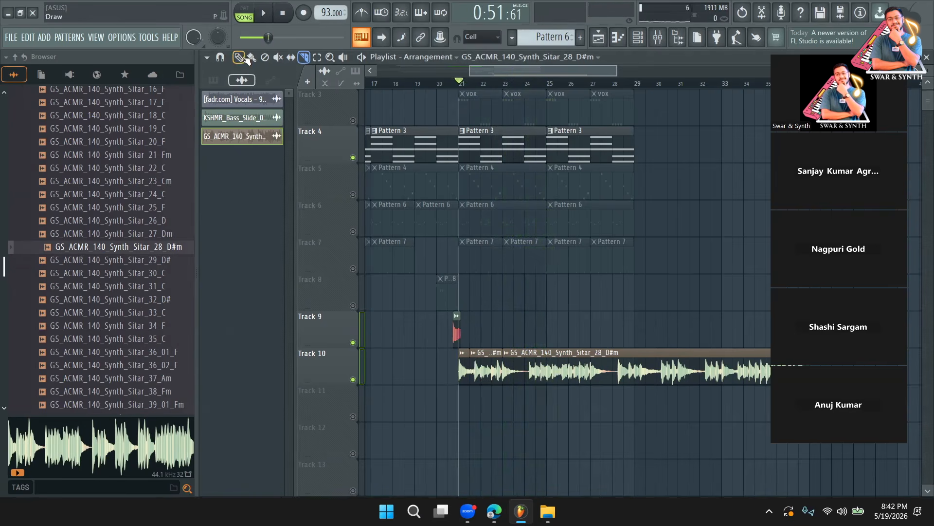
{"action": "right_click", "coordinate": [485, 369]}
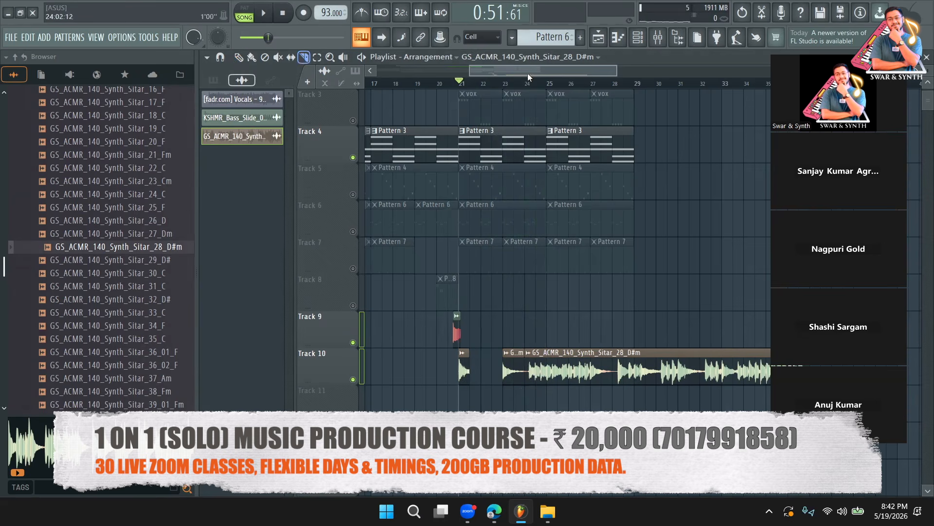
Play from bar 24 and slice the sitar clip at bars 25, 26, 27 and 28
{"action": "left_click", "coordinate": [532, 94]}
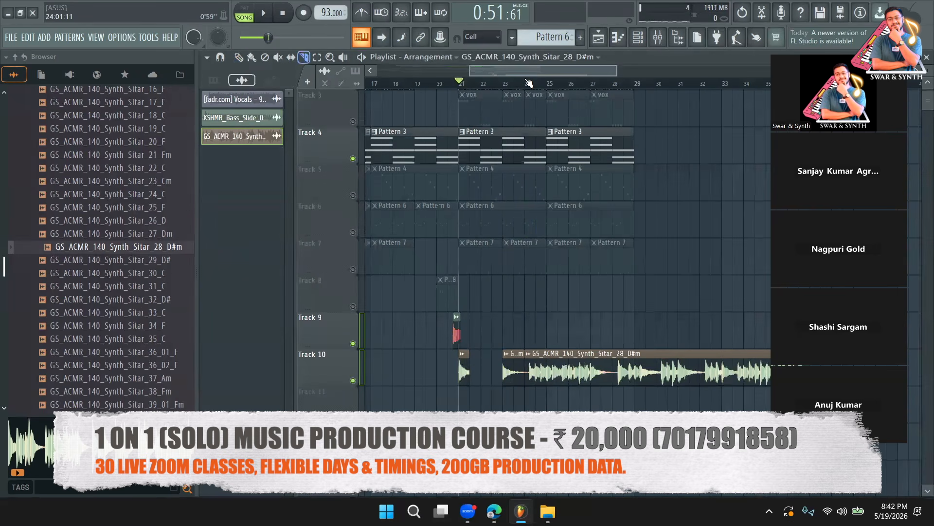
{"action": "key", "text": "space"}
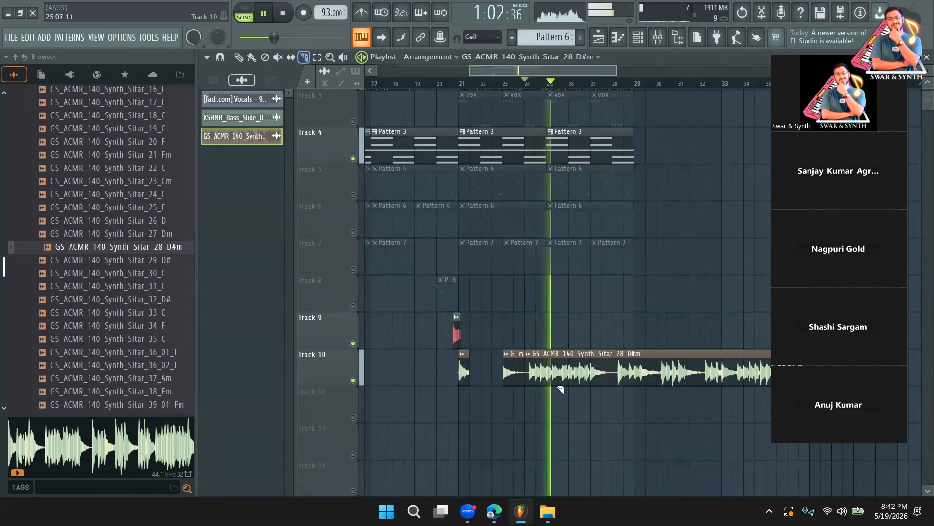
{"action": "left_click", "coordinate": [593, 382]}
{"action": "left_click", "coordinate": [618, 380]}
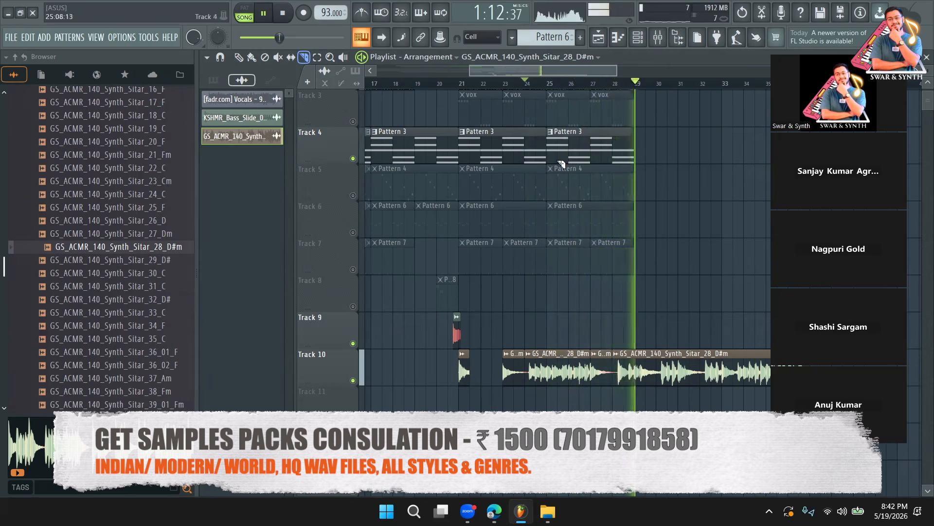
{"action": "left_click", "coordinate": [528, 83]}
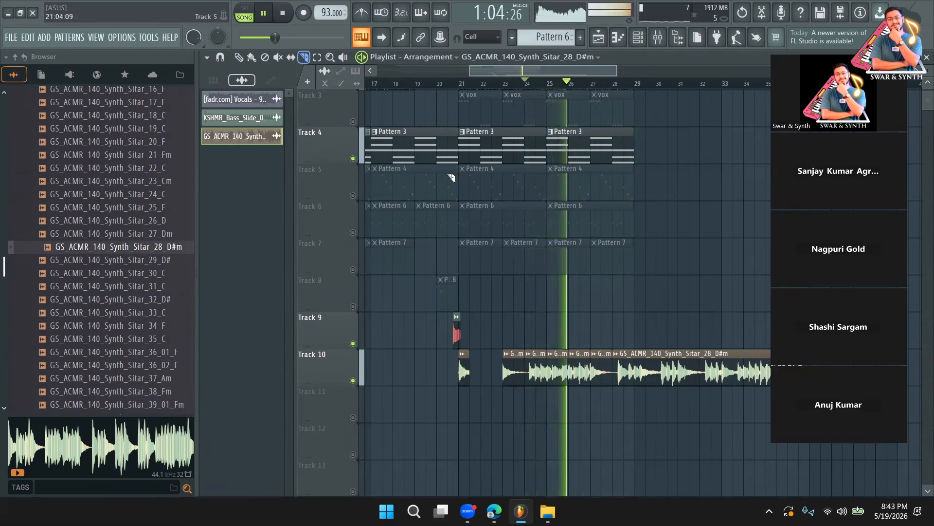
Replace the short sitar slice at bar 21 with the slice from bar 23 and set the sitar channel volume to 29%
{"action": "key", "text": "space"}
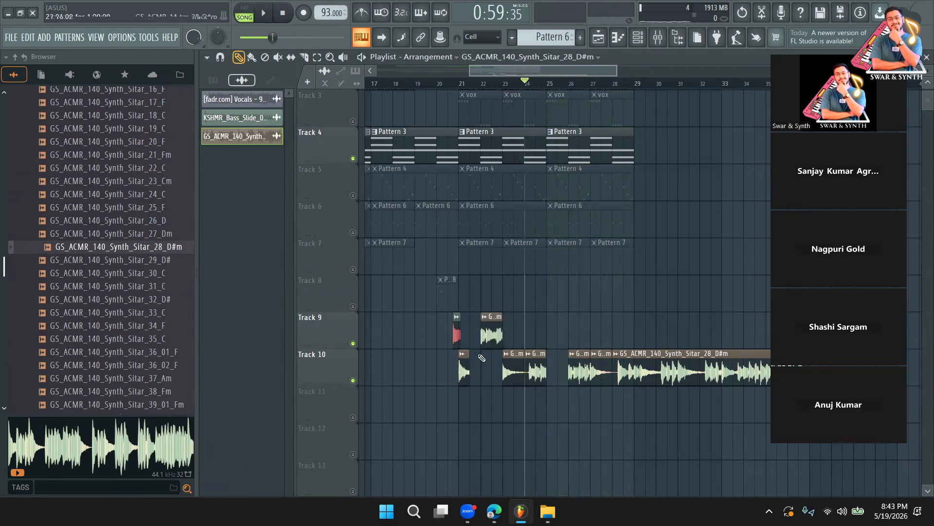
{"action": "right_click", "coordinate": [463, 372]}
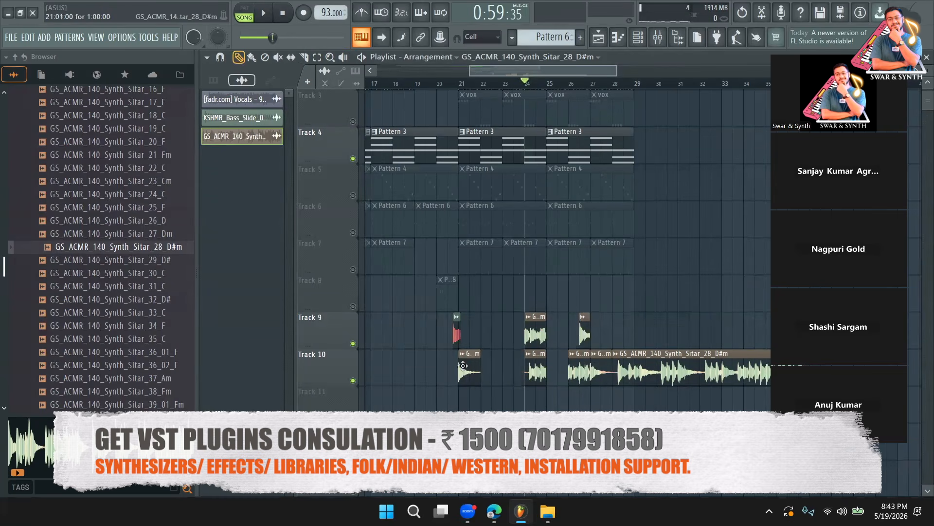
{"action": "left_click", "coordinate": [441, 86]}
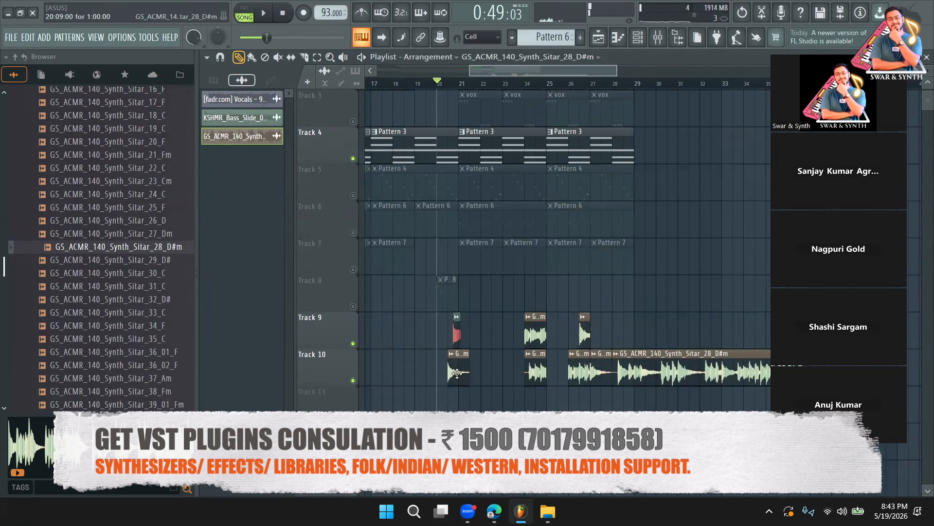
{"action": "double_click", "coordinate": [472, 373]}
{"action": "key", "text": "space"}
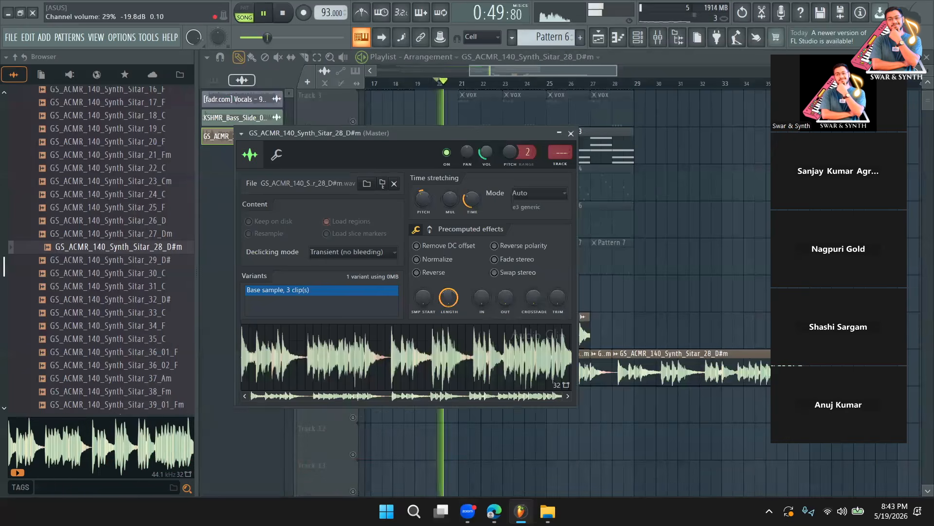
{"action": "key", "text": "Escape"}
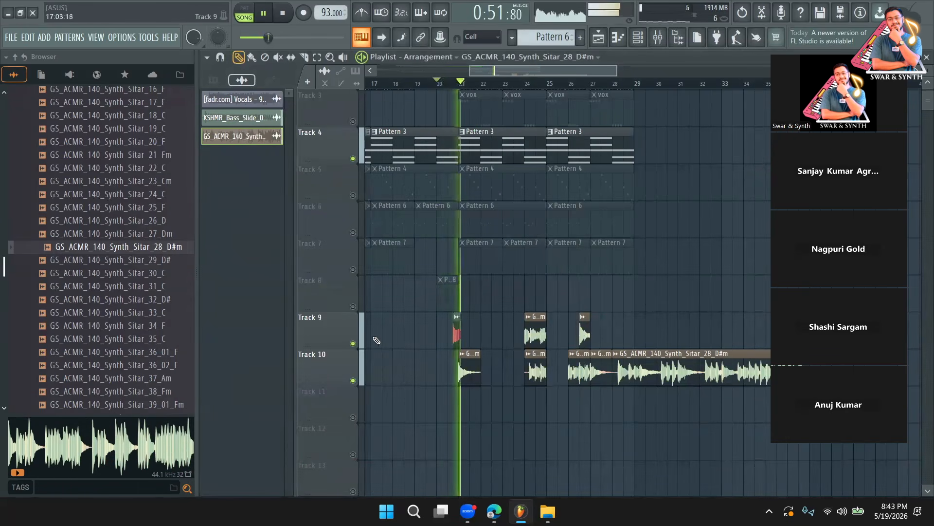
Re-enable all tracks and play the full arrangement with the sitar from bar 20
{"action": "right_click", "coordinate": [355, 307]}
{"action": "key", "text": "space"}
{"action": "key", "text": "space"}
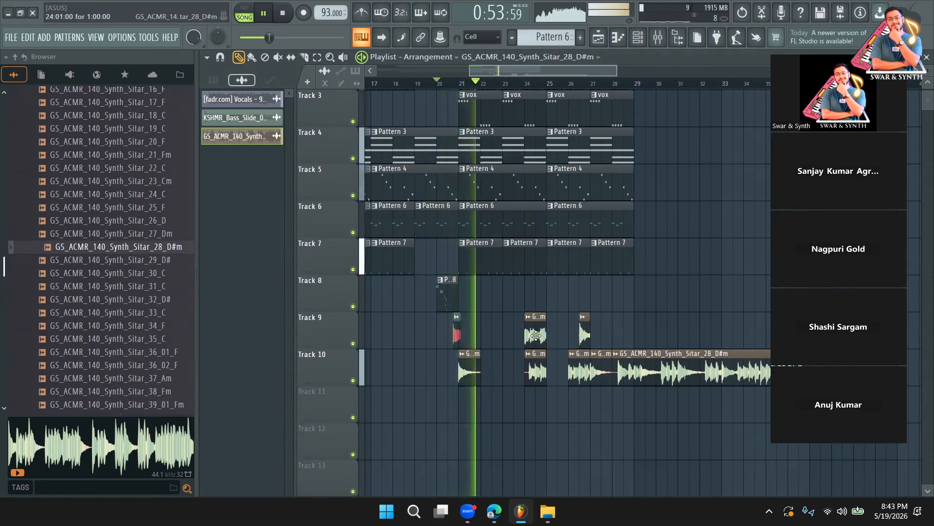
Move the two Track 9 sitar slices to mid-bar 22 and bar 24 on Track 10, parking the old bar 24 slice on Track 9
{"action": "left_click_drag", "start_coordinate": [535, 335], "coordinate": [503, 373]}
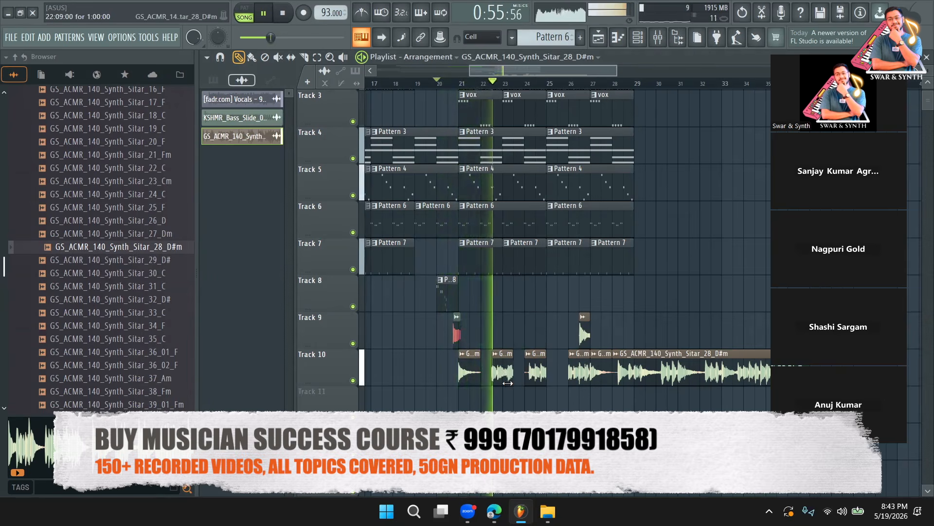
{"action": "left_click_drag", "start_coordinate": [536, 372], "coordinate": [678, 318]}
{"action": "key", "text": "space"}
{"action": "key", "text": "space"}
{"action": "left_click_drag", "start_coordinate": [586, 336], "coordinate": [530, 385]}
Mute the Track 1 vocal, play from bar 20 and shorten the mid-bar 22 sitar slice to half a bar
{"action": "scroll", "coordinate": [495, 308], "scroll_direction": "up", "scroll_amount": 2}
{"action": "key", "text": "space"}
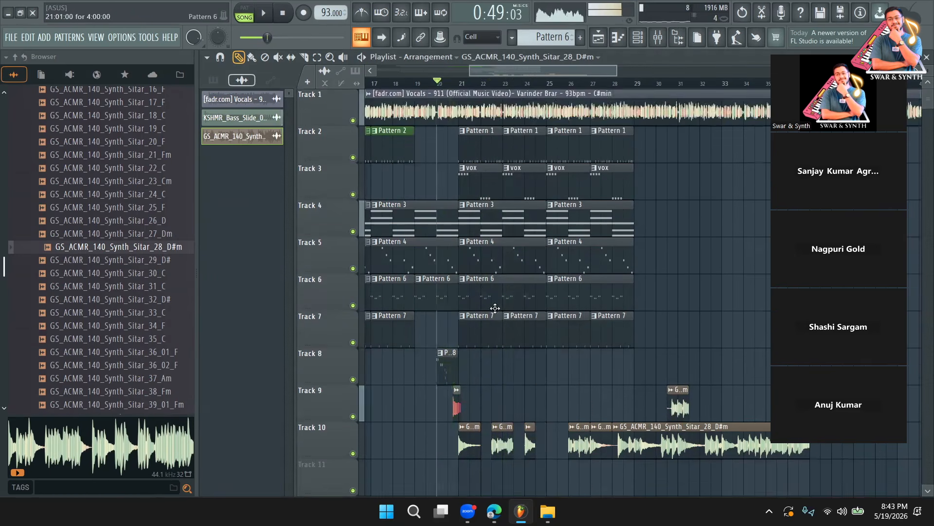
{"action": "left_click", "coordinate": [353, 120]}
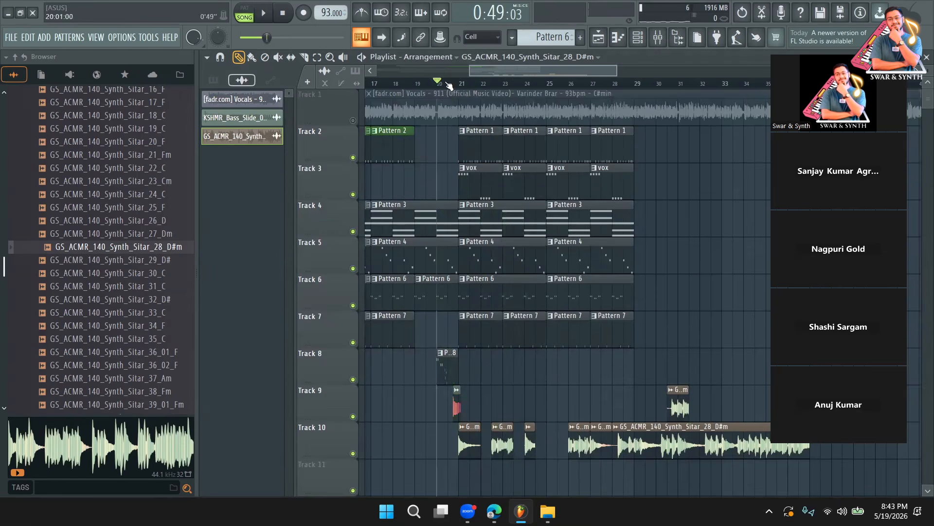
{"action": "key", "text": "space"}
{"action": "scroll", "coordinate": [521, 382], "scroll_direction": "down", "scroll_amount": 4}
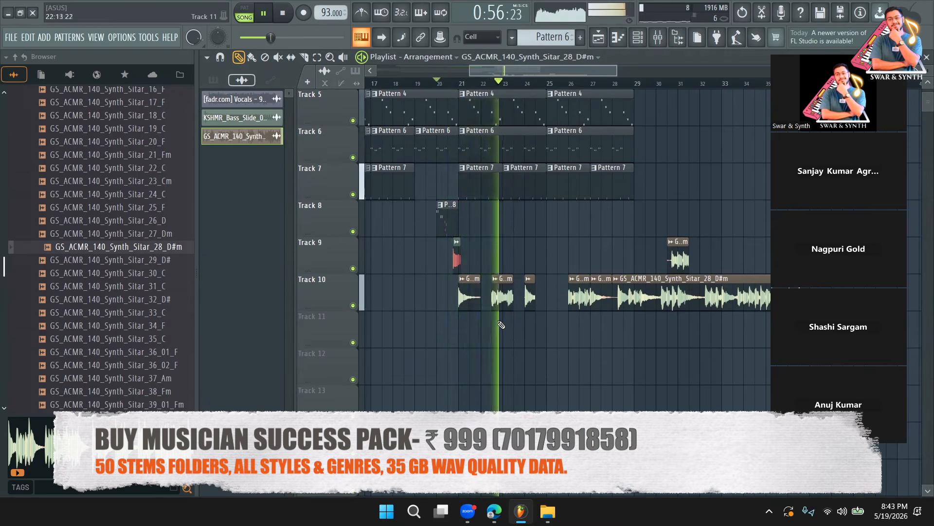
{"action": "left_click_drag", "start_coordinate": [512, 299], "coordinate": [502, 300]}
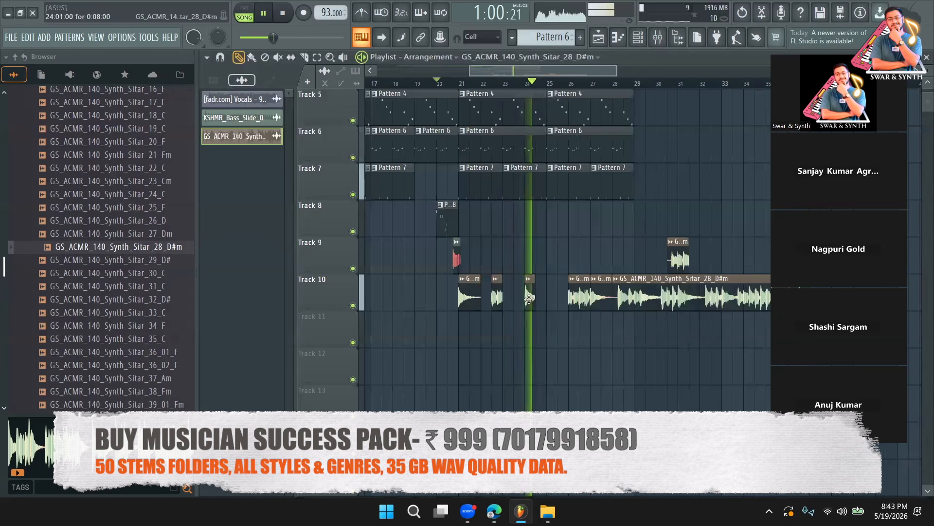
Delete the parked sitar slice and place a half-bar version of the bar 26 slice at the middle of bar 25
{"action": "left_click_drag", "start_coordinate": [678, 258], "coordinate": [558, 295]}
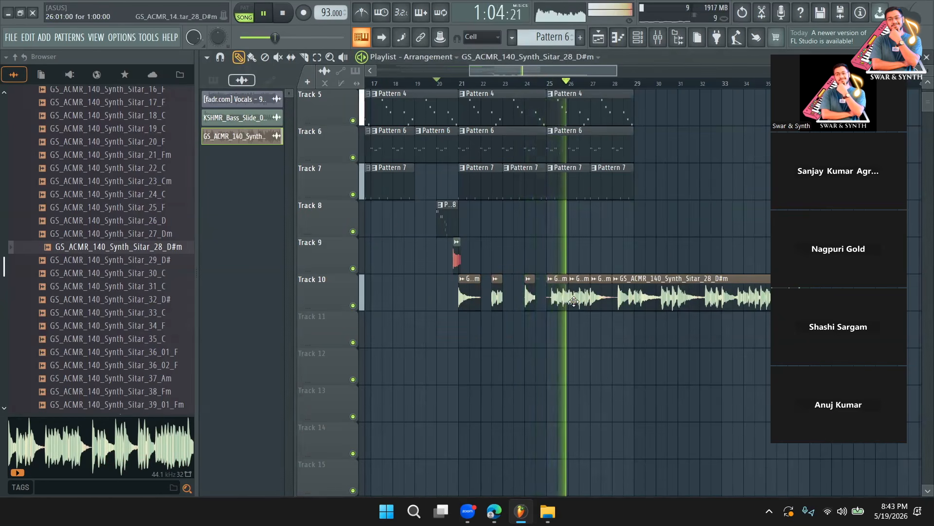
{"action": "right_click", "coordinate": [560, 299]}
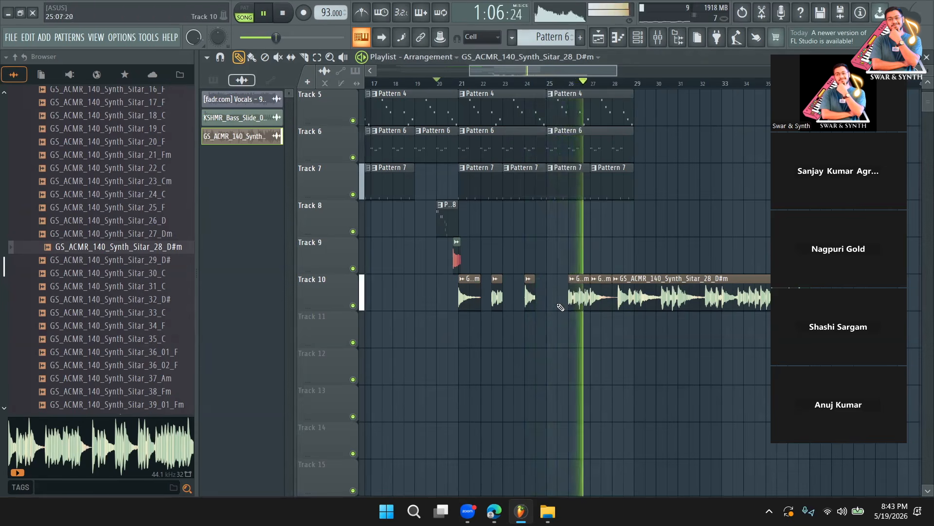
{"action": "mouse_move", "coordinate": [570, 303]}
{"action": "left_mouse_down"}
{"action": "mouse_move", "coordinate": [581, 302]}
{"action": "mouse_move", "coordinate": [563, 307]}
{"action": "left_mouse_up"}
{"action": "key", "text": "space"}
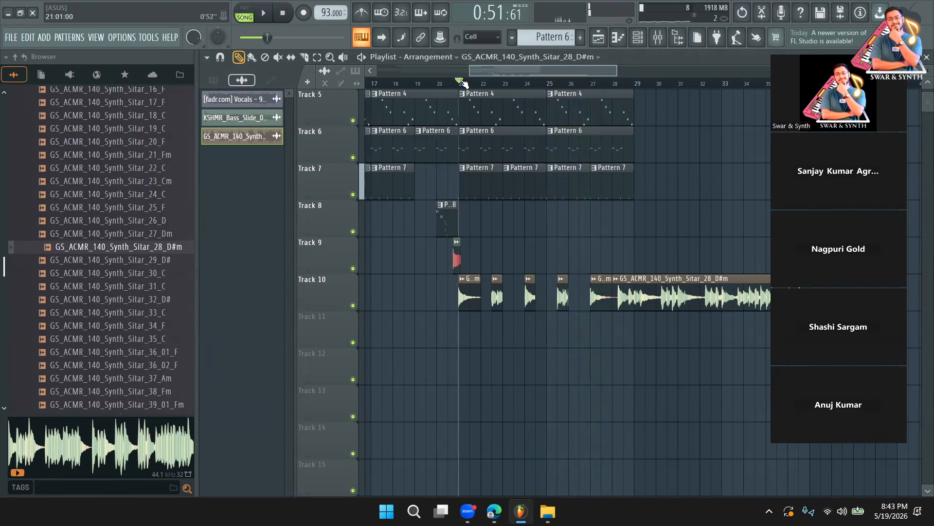
Play from bar 21, move the half-bar sitar slice to mid-bar 24 and delete the remaining slices from bar 27 onward
{"action": "key", "text": "space"}
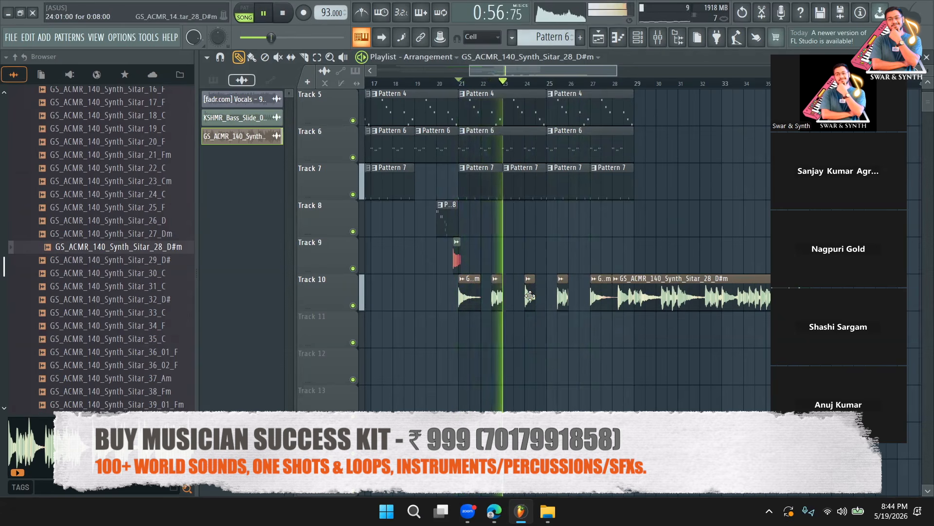
{"action": "left_click_drag", "start_coordinate": [562, 296], "coordinate": [540, 296]}
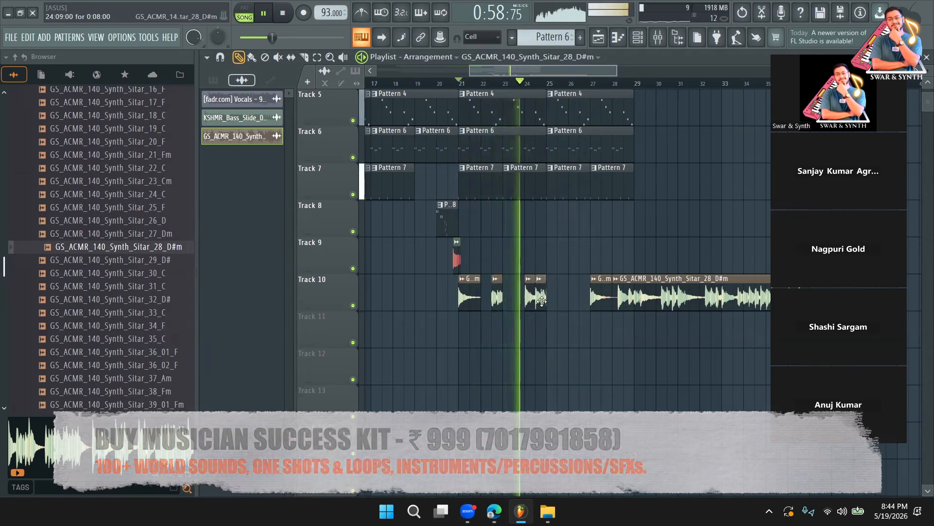
{"action": "right_click", "coordinate": [602, 298]}
{"action": "right_click", "coordinate": [666, 301]}
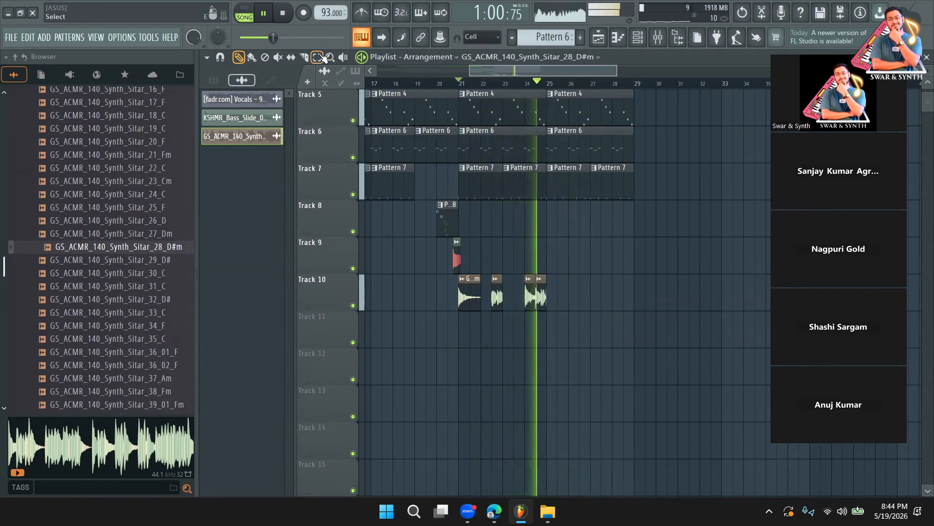
Duplicate the four sitar slices of bars 21 to 24 on Track 10 so the copy starts at bar 25
{"action": "left_click_drag", "start_coordinate": [574, 311], "coordinate": [468, 298]}
{"action": "key", "text": "space"}
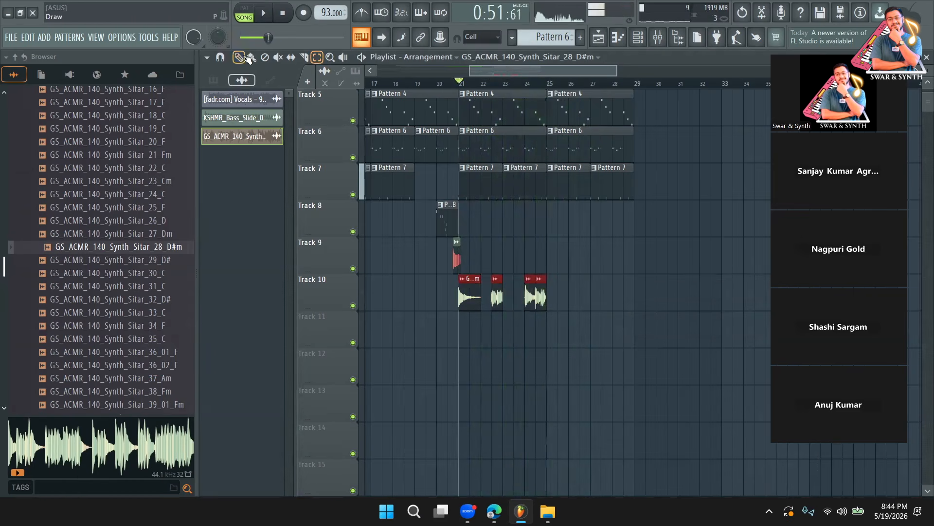
{"action": "left_click_drag", "start_coordinate": [532, 302], "coordinate": [553, 301]}
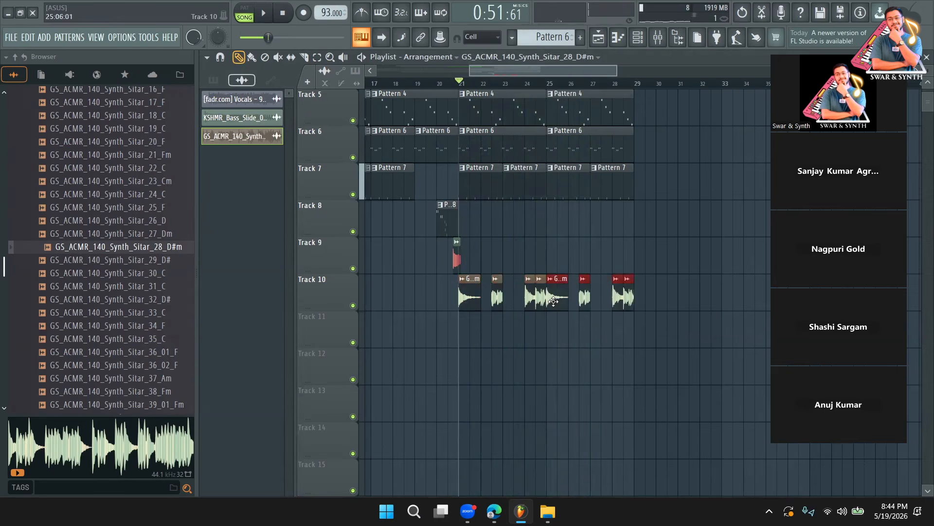
Play the arrangement from bar 17 without the vocal to check the duplicated sitar slices
{"action": "scroll", "coordinate": [410, 112], "scroll_direction": "up", "scroll_amount": 4}
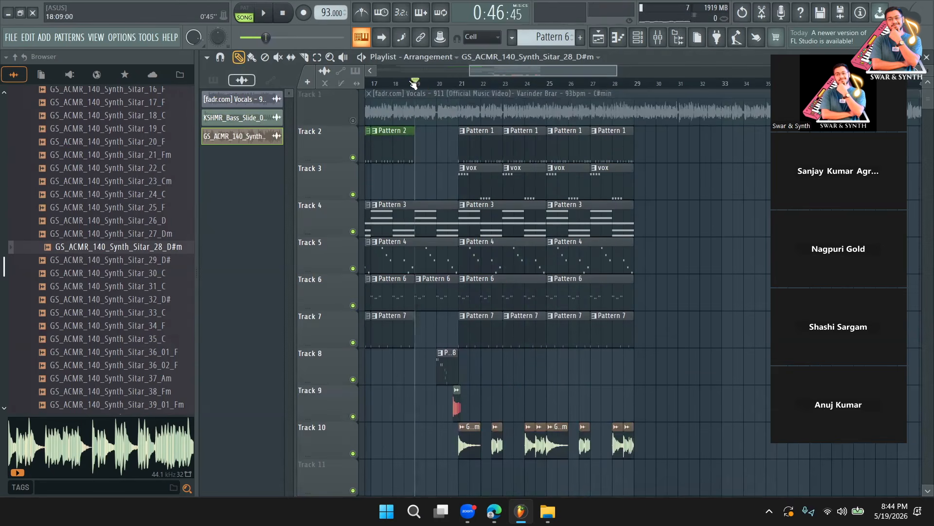
{"action": "key", "text": "space"}
{"action": "left_click_drag", "start_coordinate": [514, 73], "coordinate": [490, 71]}
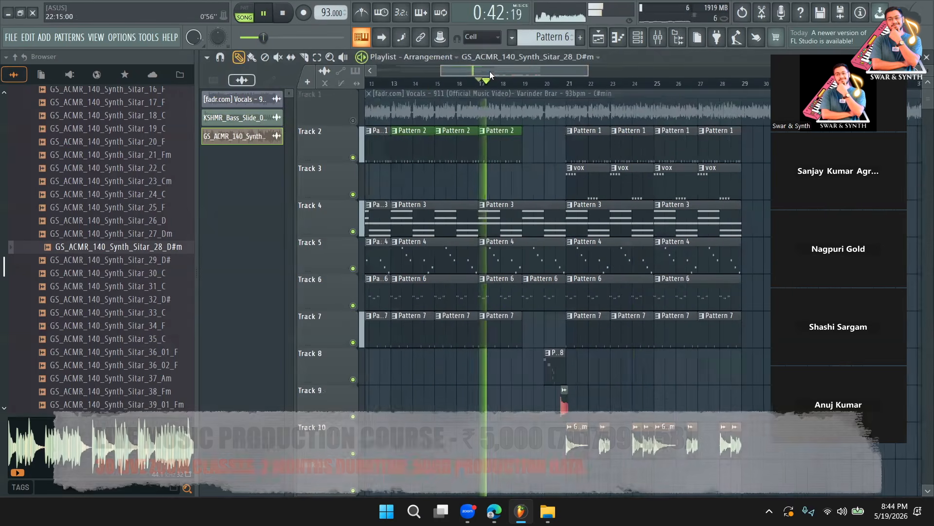
{"action": "left_click_drag", "start_coordinate": [552, 71], "coordinate": [558, 72]}
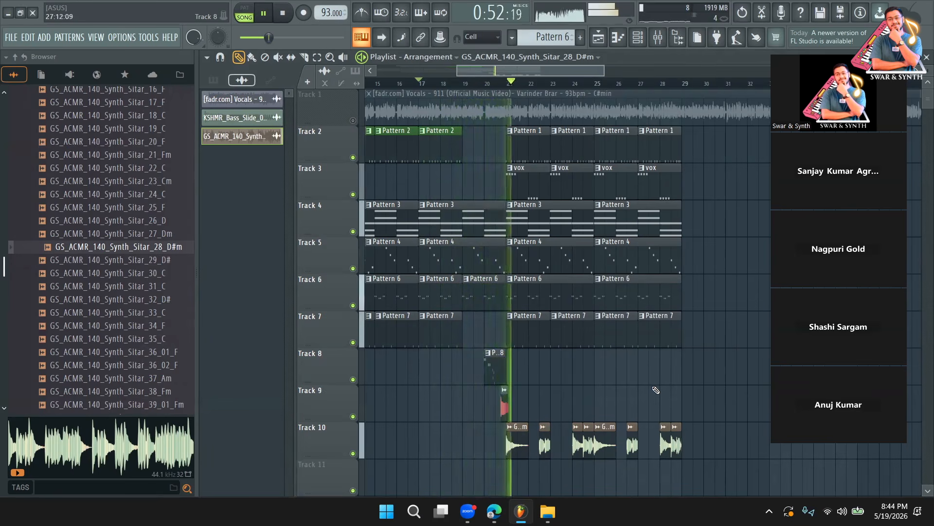
{"action": "scroll", "coordinate": [633, 380], "scroll_direction": "down", "scroll_amount": 3}
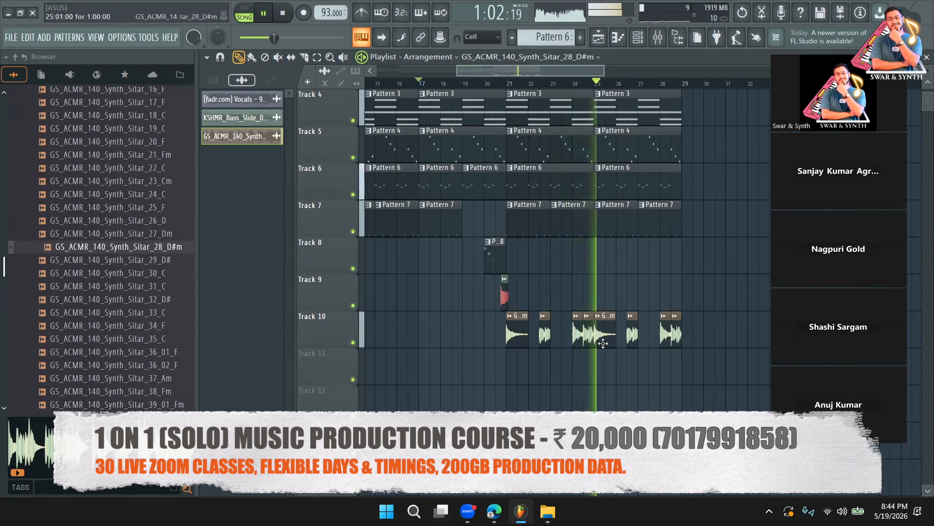
{"action": "key", "text": "space"}
Re-enable the vocal track and shift all clips in the arrangement four bars later, starting at bar 5
{"action": "left_click_drag", "start_coordinate": [605, 69], "coordinate": [628, 72]}
{"action": "scroll", "coordinate": [360, 196], "scroll_direction": "up", "scroll_amount": 3}
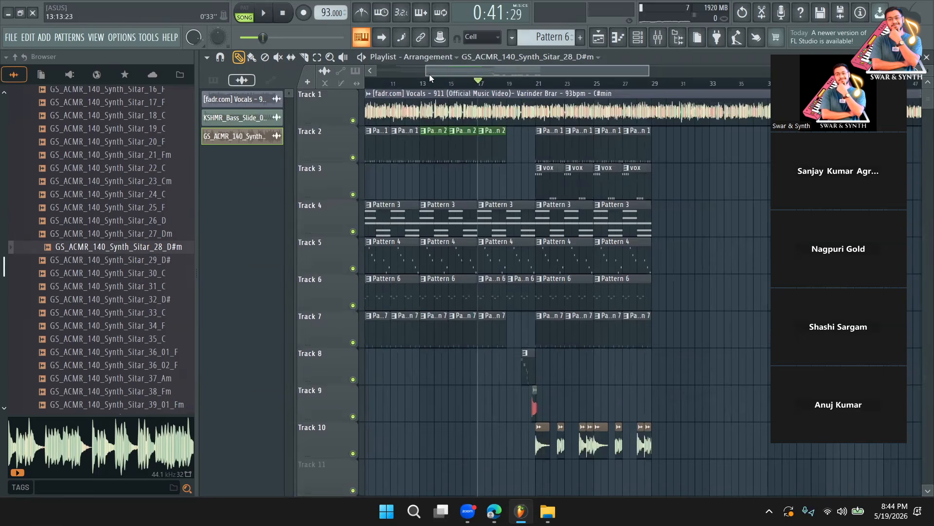
{"action": "left_click_drag", "start_coordinate": [429, 74], "coordinate": [311, 94]}
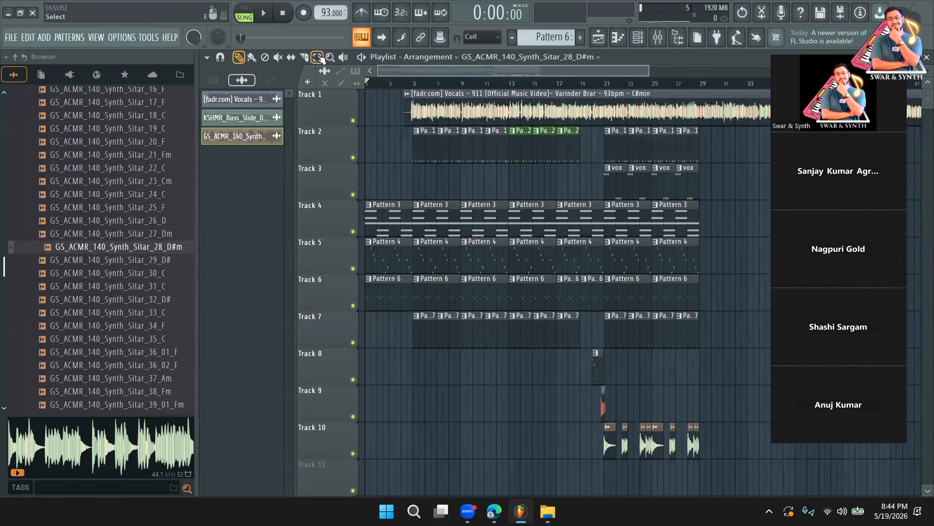
{"action": "key", "text": "ctrl+a"}
{"action": "left_click_drag", "start_coordinate": [389, 216], "coordinate": [438, 222]}
{"action": "key", "text": "ctrl+d"}
Play the shifted arrangement briefly from bar 5 and save the project
{"action": "key", "text": "space"}
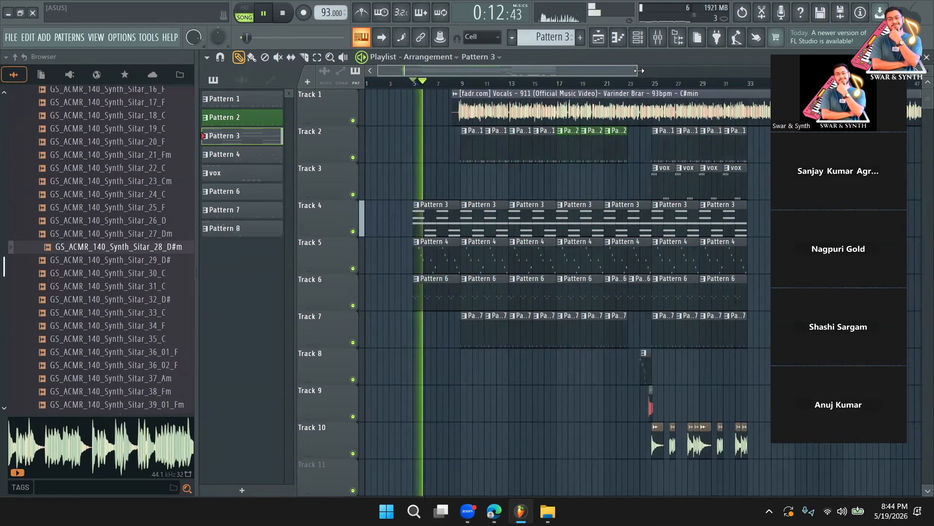
{"action": "scroll", "coordinate": [374, 214], "scroll_direction": "down", "scroll_amount": 1}
{"action": "key", "text": "space"}
{"action": "key", "text": "ctrl+s"}
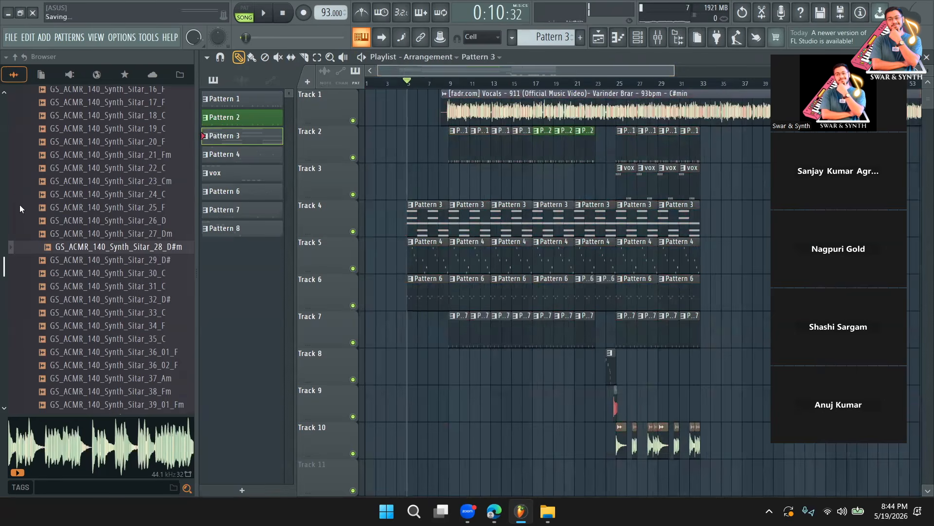
Search the sample browser for "siren" and preview several XLNT-Xeno FX Siren samples in the Sirens folder
{"action": "left_click", "coordinate": [15, 57]}
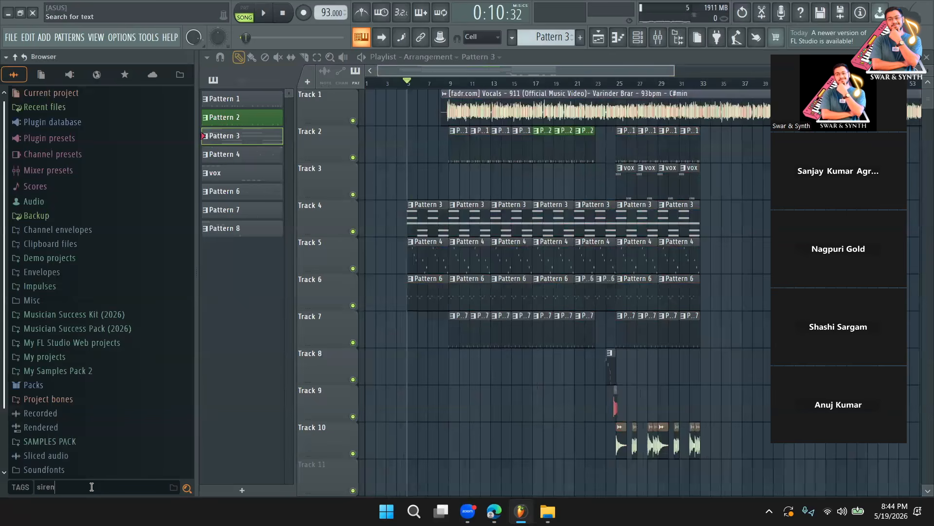
{"action": "key", "text": "Return"}
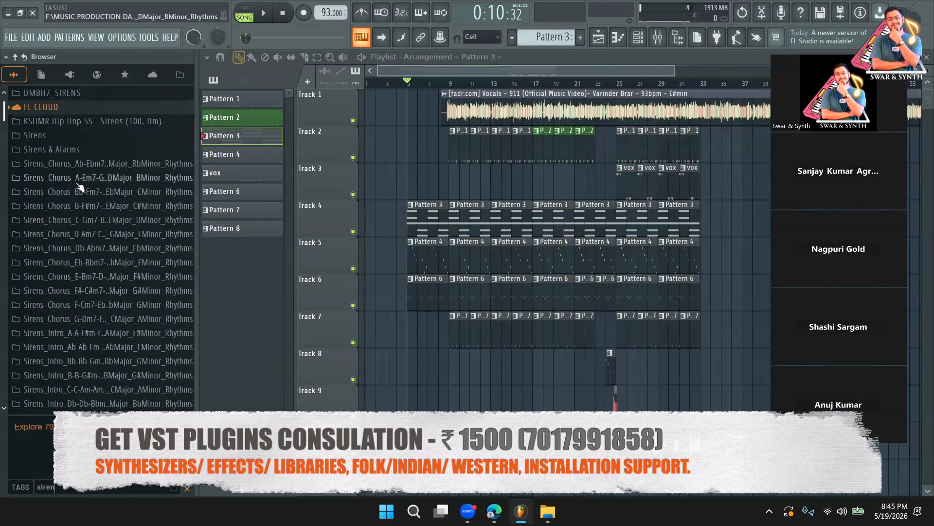
{"action": "left_click", "coordinate": [67, 136]}
{"action": "left_click", "coordinate": [74, 164]}
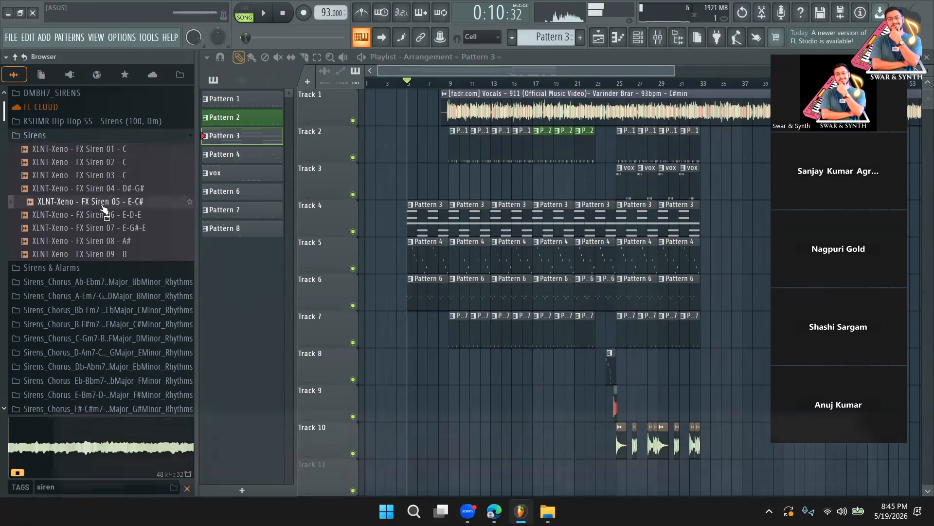
{"action": "left_click", "coordinate": [109, 228]}
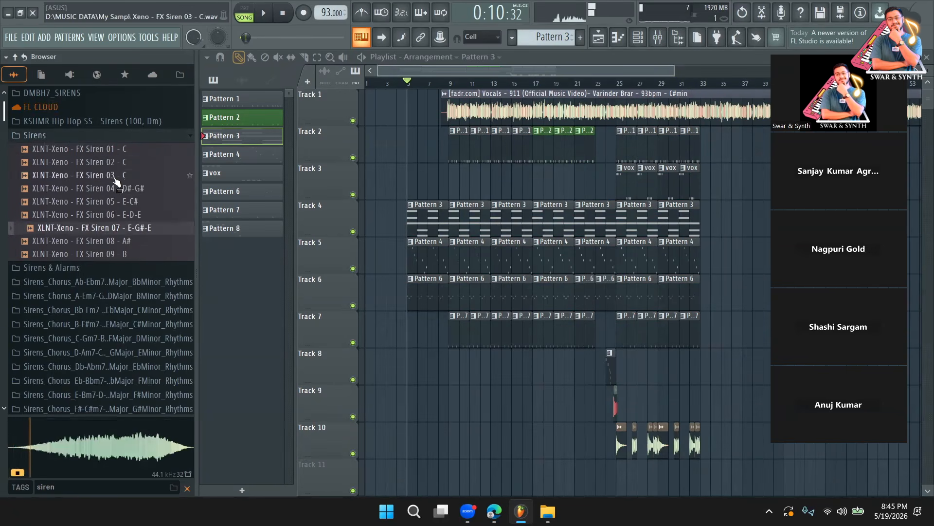
{"action": "left_click", "coordinate": [118, 155]}
Preview the KSHMR Hip Hop SS - Sirens (100, Dm) samples and place the Noise Ambiance sample on Track 3 at bar 5
{"action": "left_click", "coordinate": [104, 121]}
{"action": "left_click", "coordinate": [122, 136]}
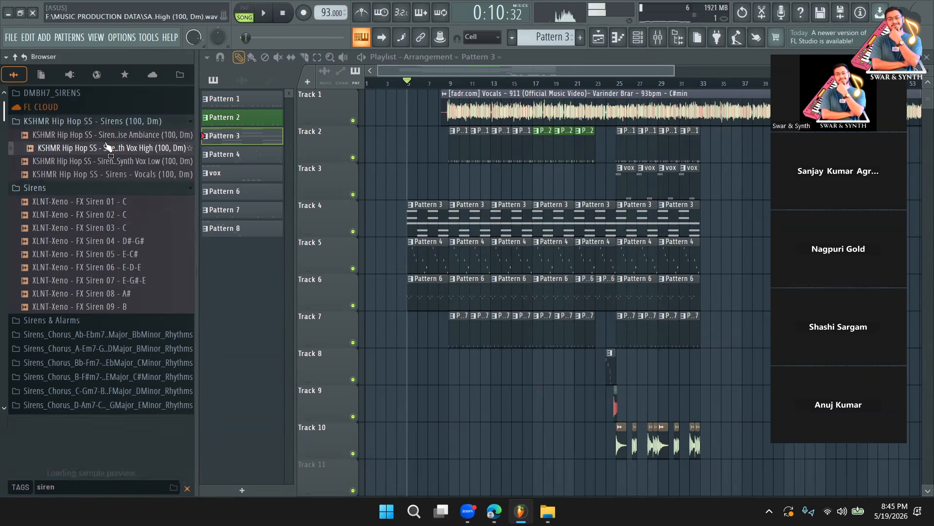
{"action": "left_click", "coordinate": [125, 148]}
{"action": "left_click", "coordinate": [126, 161]}
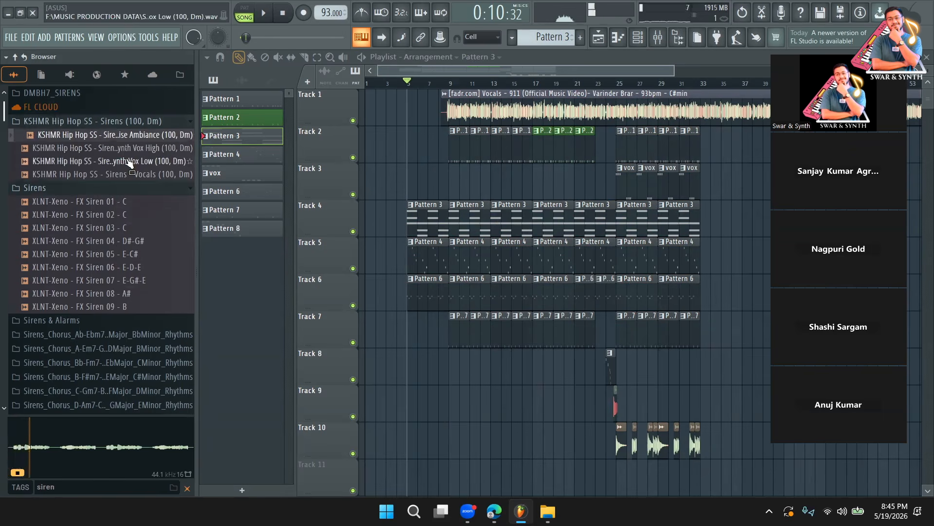
{"action": "left_click", "coordinate": [128, 174]}
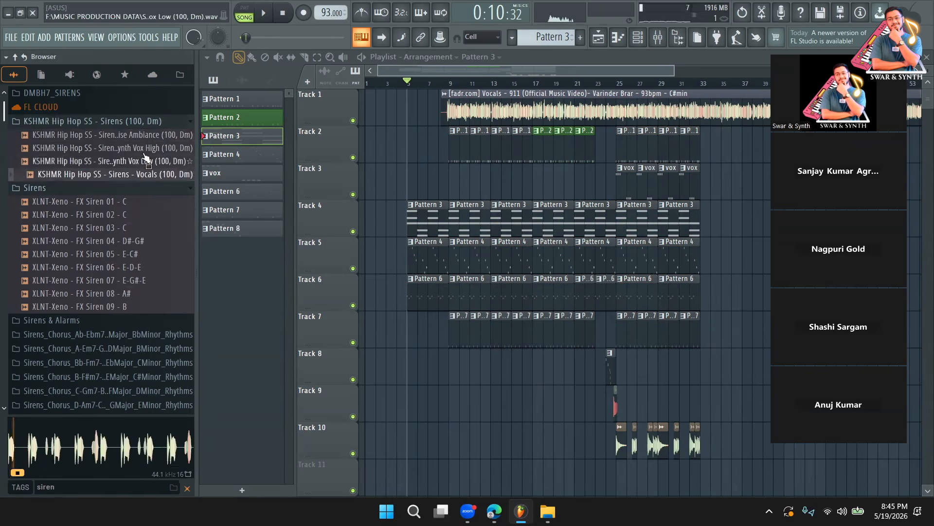
{"action": "left_click", "coordinate": [149, 136]}
{"action": "left_click_drag", "start_coordinate": [415, 184], "coordinate": [416, 185]}
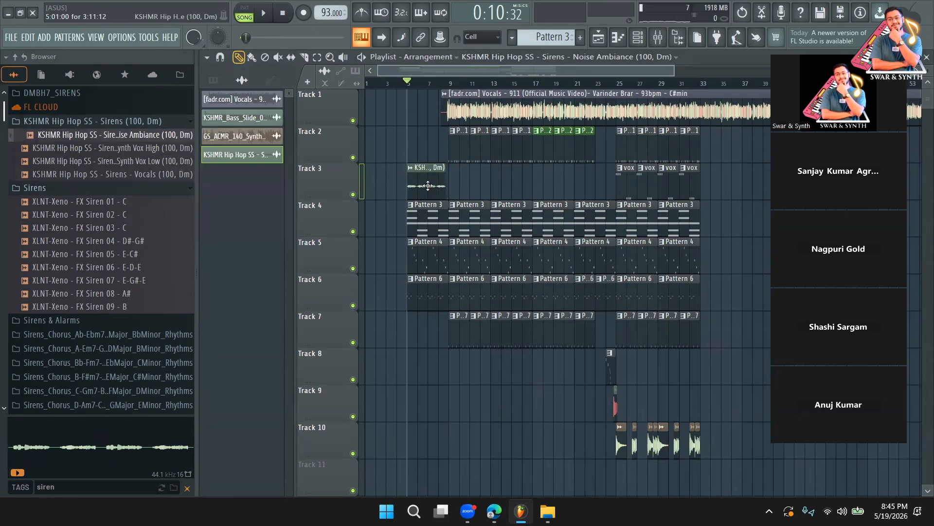
Play the intro from bar 5 and adjust the channel volume of the Noise Ambiance siren clip
{"action": "key", "text": "space"}
{"action": "double_click", "coordinate": [434, 192]}
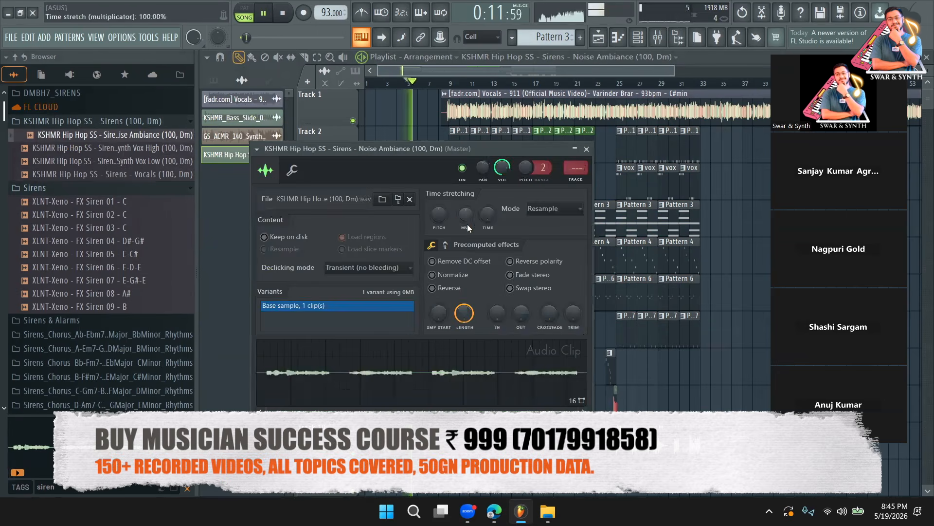
{"action": "left_click", "coordinate": [586, 150]}
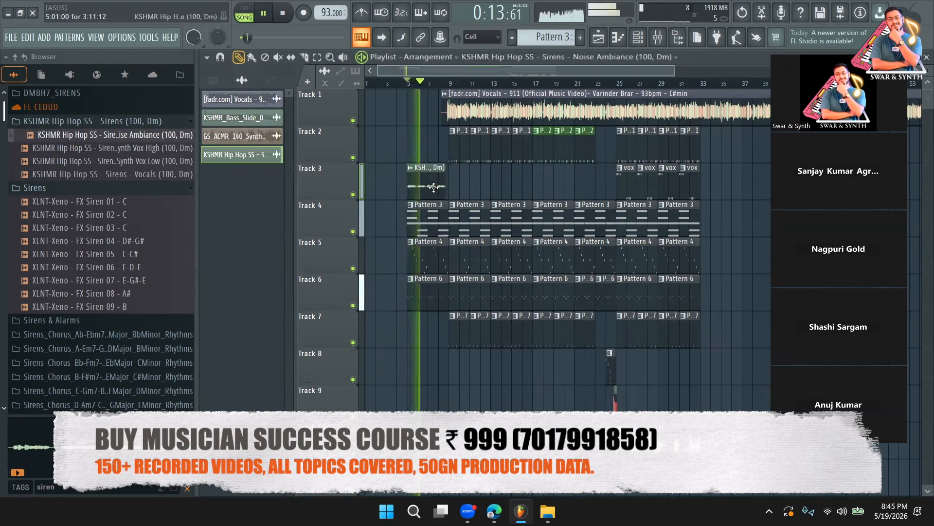
{"action": "double_click", "coordinate": [433, 188]}
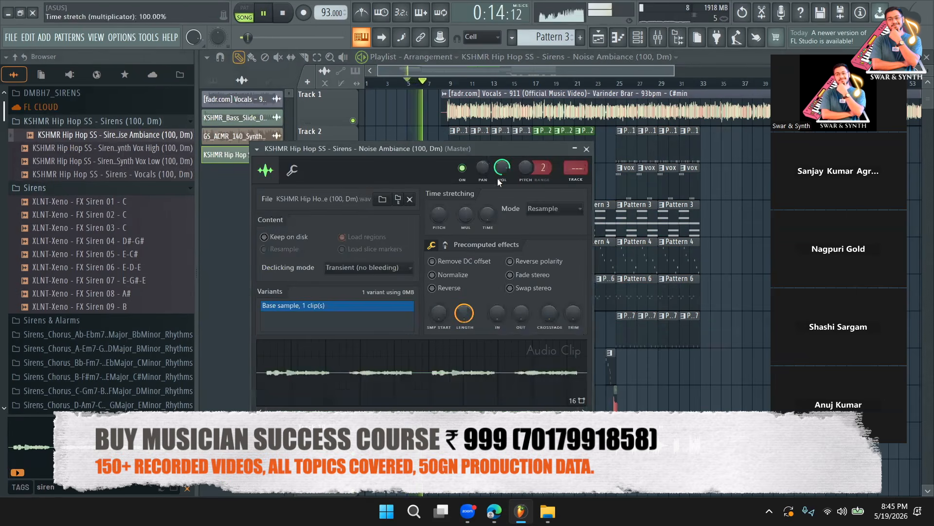
{"action": "left_click", "coordinate": [586, 150]}
Insert an empty track at Track 3, above the Noise Ambiance clip, and stop playback
{"action": "left_click_drag", "start_coordinate": [673, 71], "coordinate": [592, 72]}
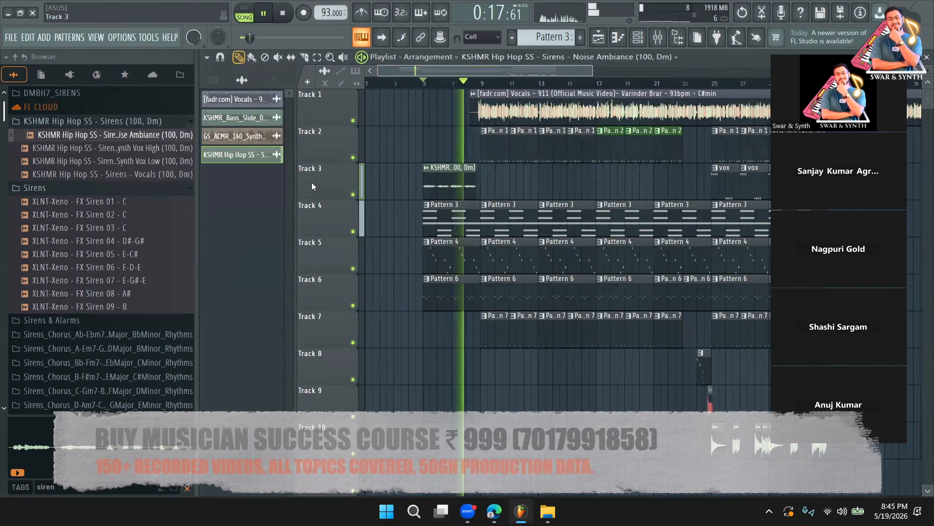
{"action": "right_click", "coordinate": [312, 182]}
{"action": "left_click", "coordinate": [369, 413]}
{"action": "key", "text": "space"}
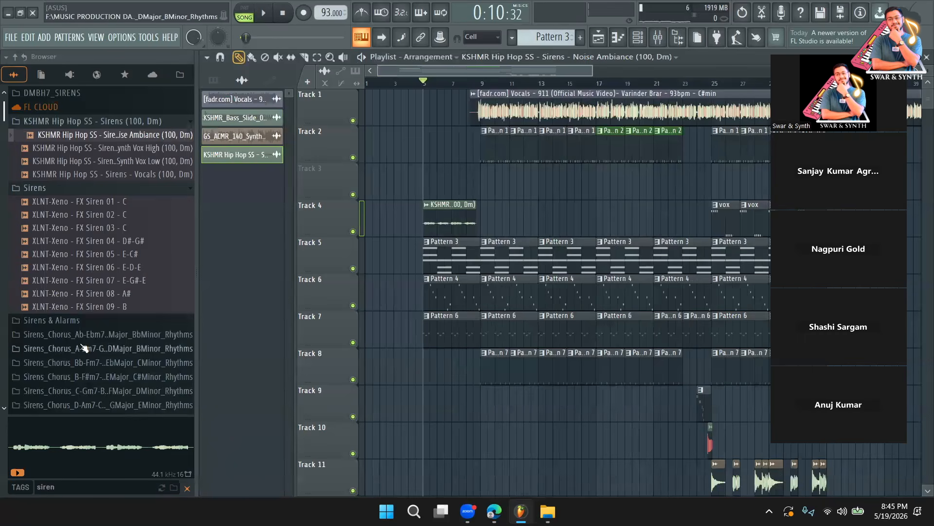
Browse the Sirens & Alarms folder and other siren results, previewing Car Crash and Siren FX and Cymatics - 9God FX 1 - Siren
{"action": "left_click", "coordinate": [90, 324]}
{"action": "scroll", "coordinate": [100, 336], "scroll_direction": "down", "scroll_amount": 6}
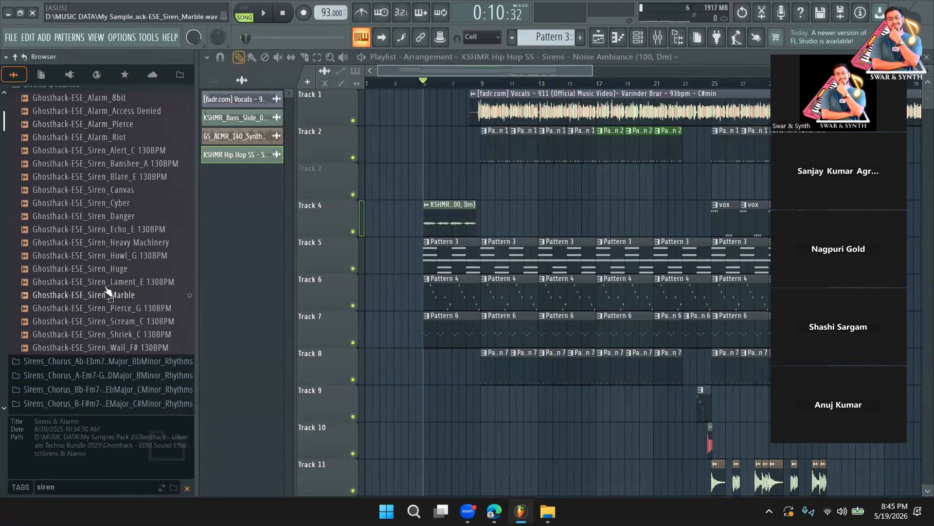
{"action": "left_click", "coordinate": [118, 192]}
{"action": "scroll", "coordinate": [128, 248], "scroll_direction": "down", "scroll_amount": 15}
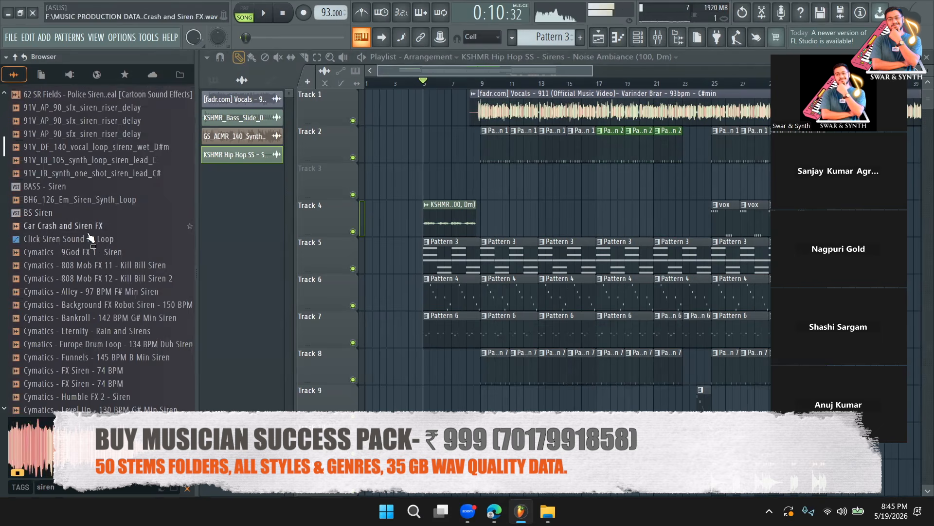
{"action": "left_click", "coordinate": [89, 231]}
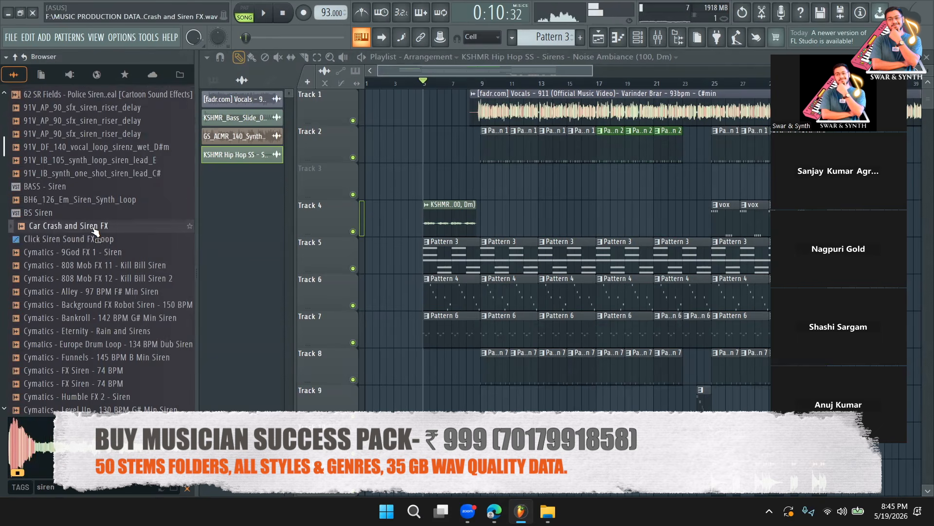
{"action": "left_click", "coordinate": [103, 252]}
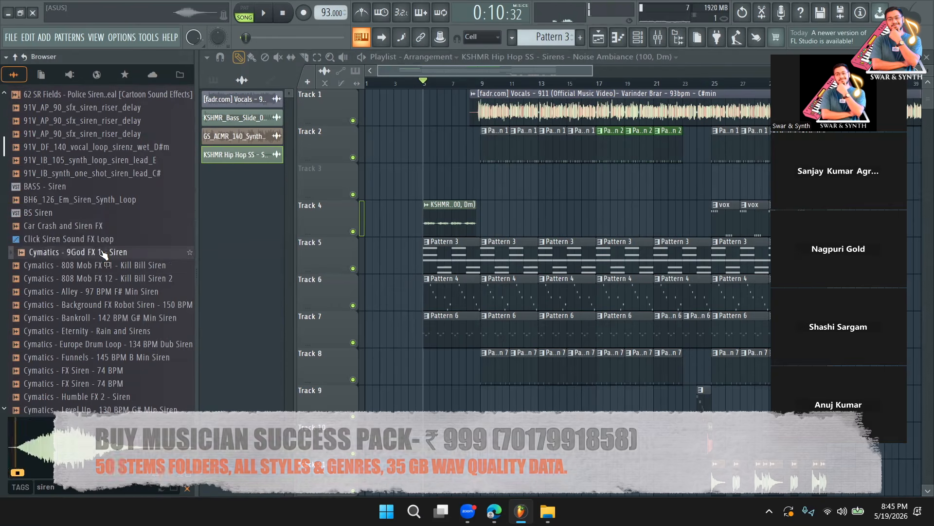
Place the Cymatics - 9God FX 1 - Siren sample on Track 3 at bar 6 and lower its volume to about 27% during playback
{"action": "left_click_drag", "start_coordinate": [432, 185], "coordinate": [432, 187]}
{"action": "double_click", "coordinate": [443, 189]}
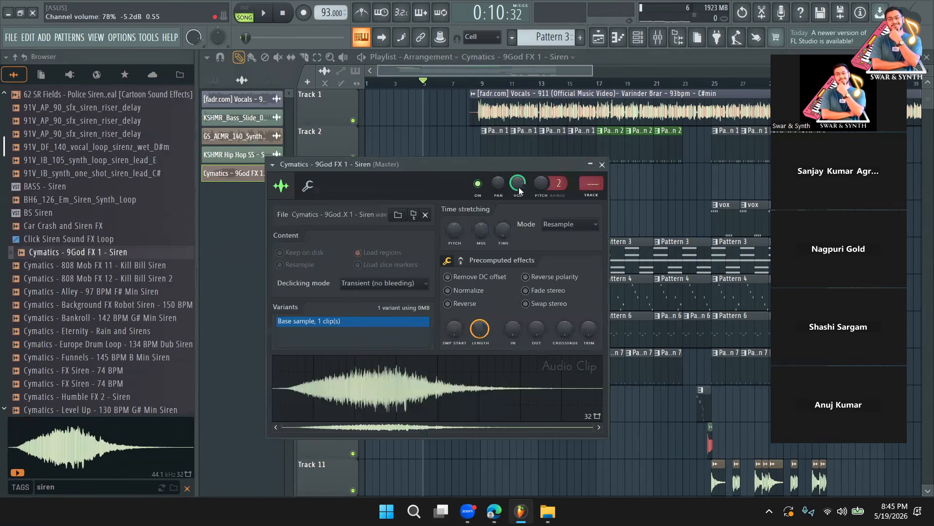
{"action": "left_click", "coordinate": [602, 164]}
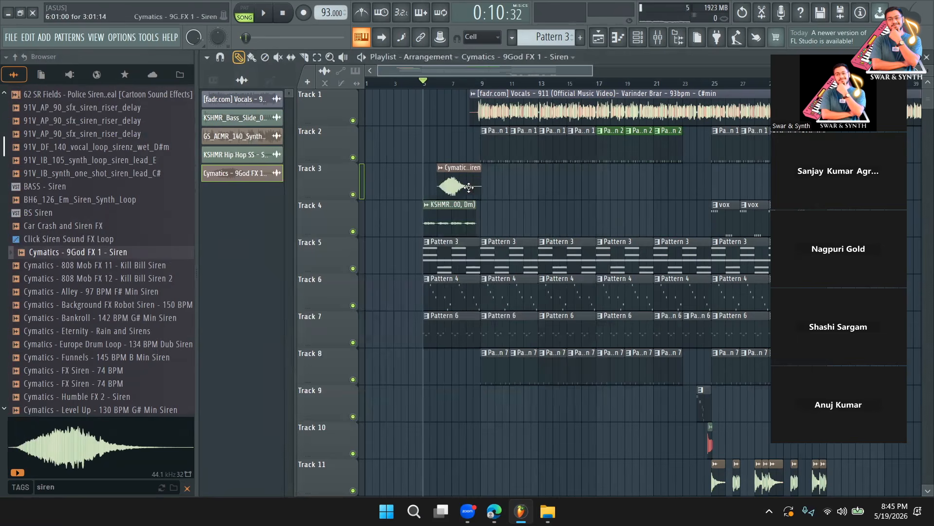
{"action": "key", "text": "space"}
{"action": "double_click", "coordinate": [466, 186]}
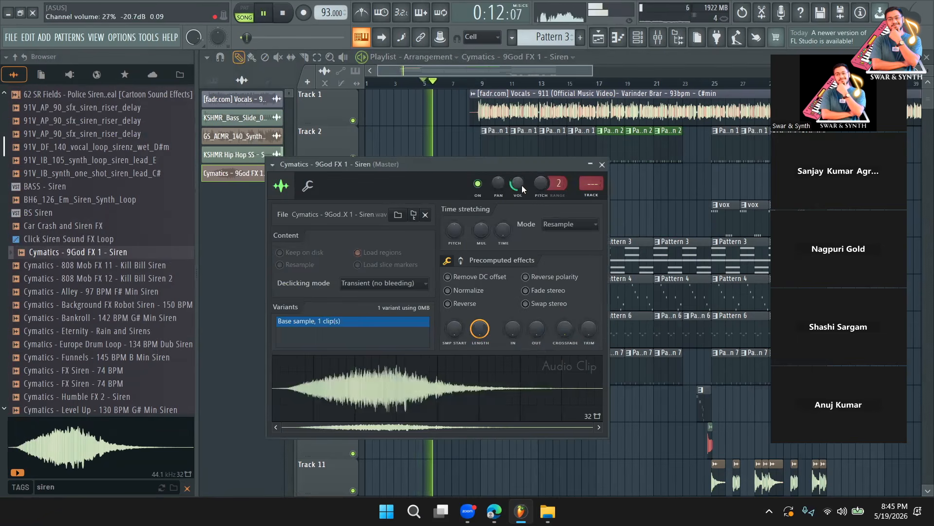
{"action": "right_click", "coordinate": [655, 224]}
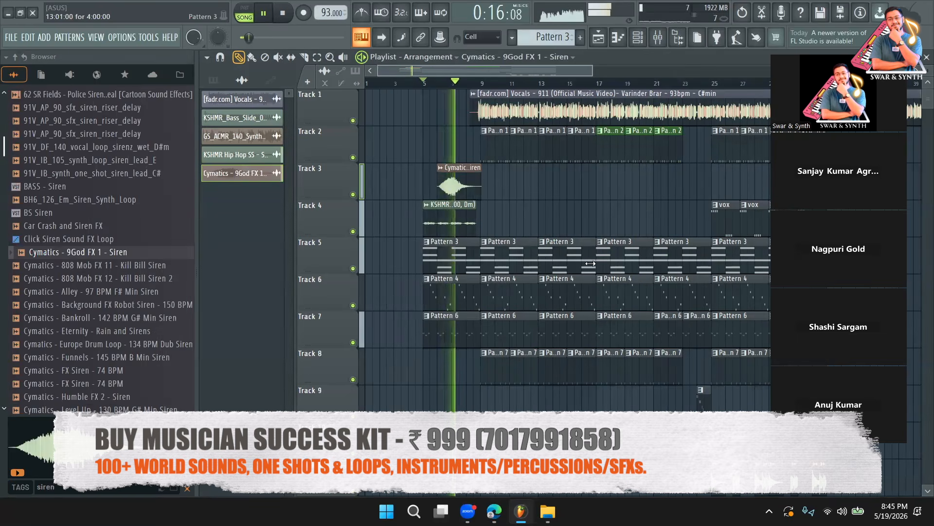
{"action": "key", "text": "space"}
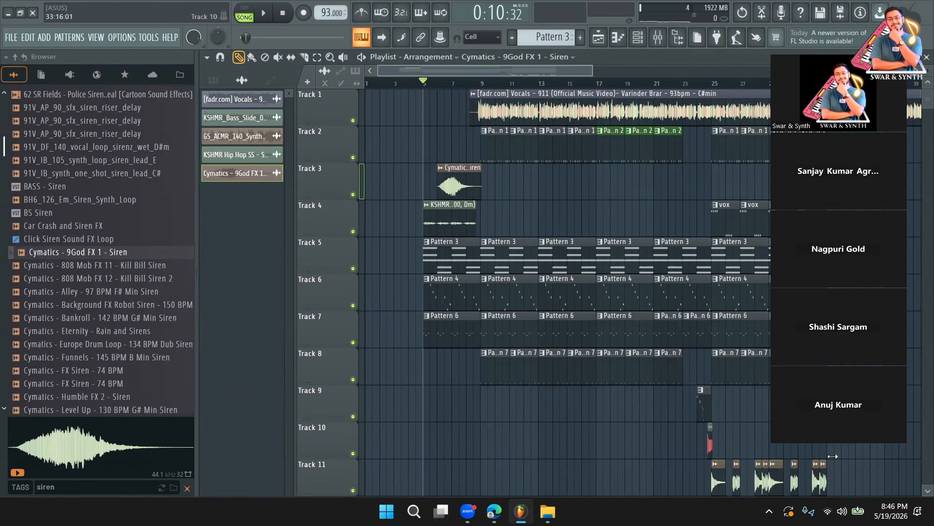
{"action": "key", "text": "space"}
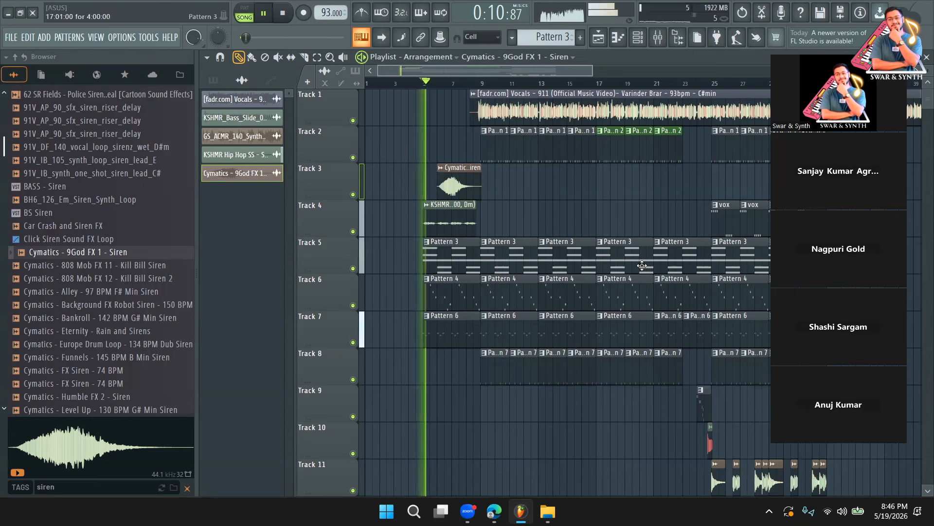
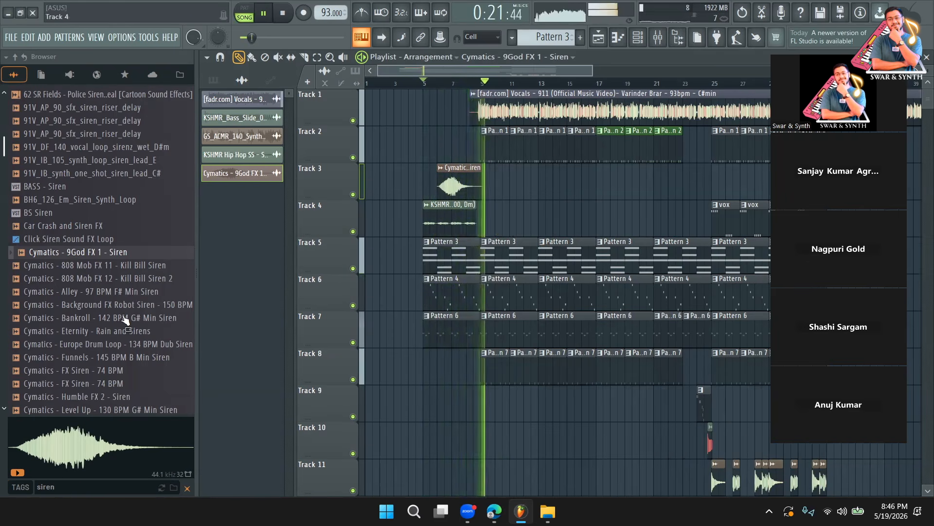
Search the sample browser for "gun" and preview the DMBH7_Gun_Reload samples 01 to 05
{"action": "left_click_drag", "start_coordinate": [80, 489], "coordinate": [2, 496]}
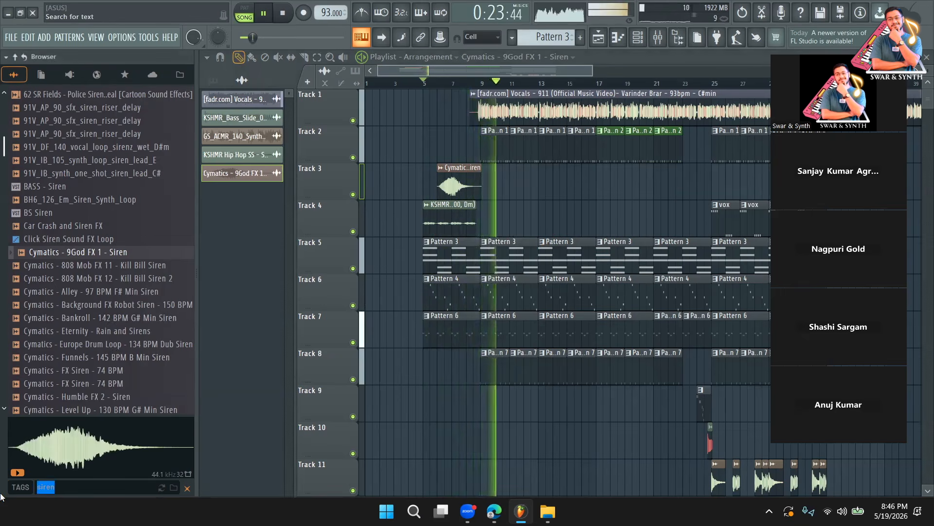
{"action": "type", "text": "gun"}
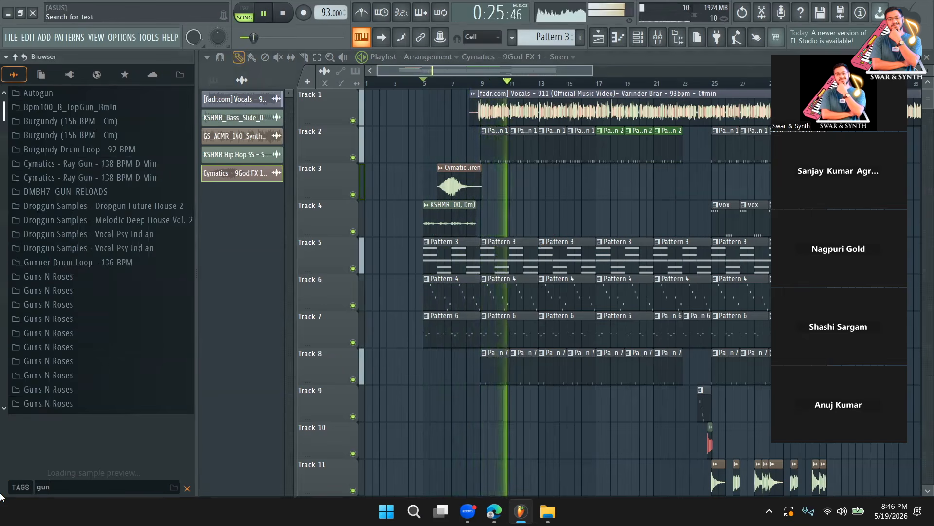
{"action": "left_click_drag", "start_coordinate": [542, 69], "coordinate": [563, 73]}
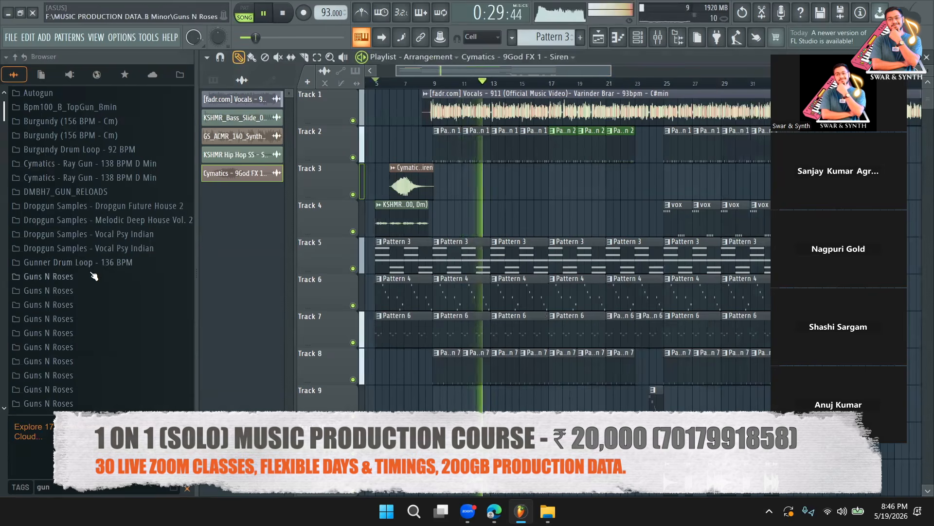
{"action": "left_click", "coordinate": [91, 192]}
{"action": "left_click", "coordinate": [90, 205]}
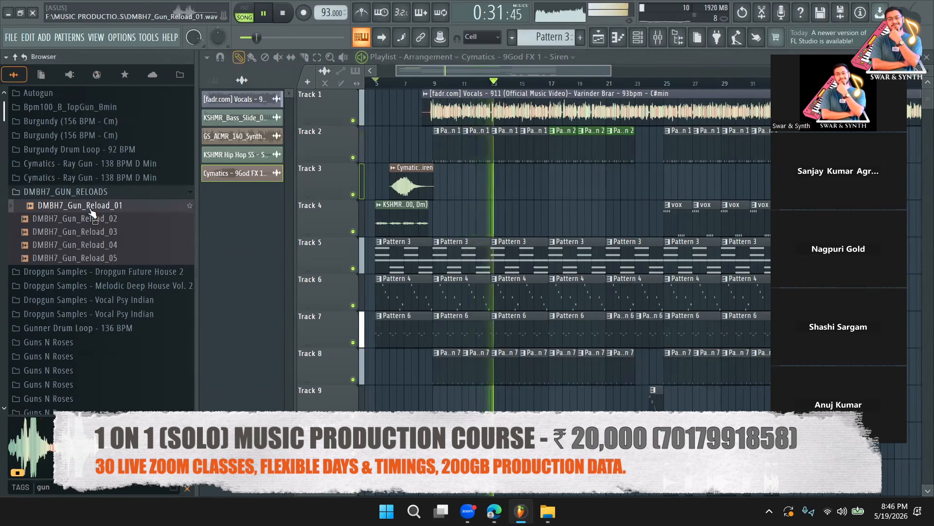
{"action": "left_click", "coordinate": [90, 223]}
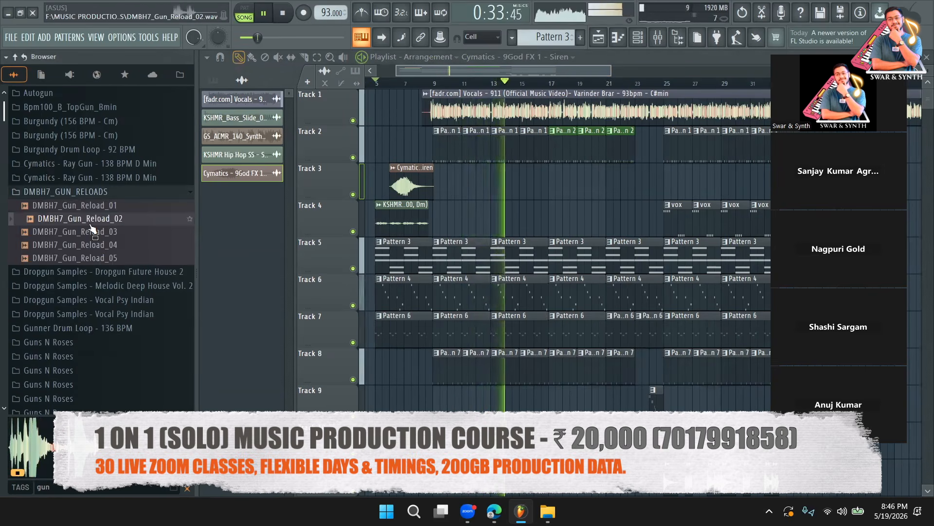
{"action": "left_click", "coordinate": [90, 231]}
{"action": "left_click", "coordinate": [91, 246]}
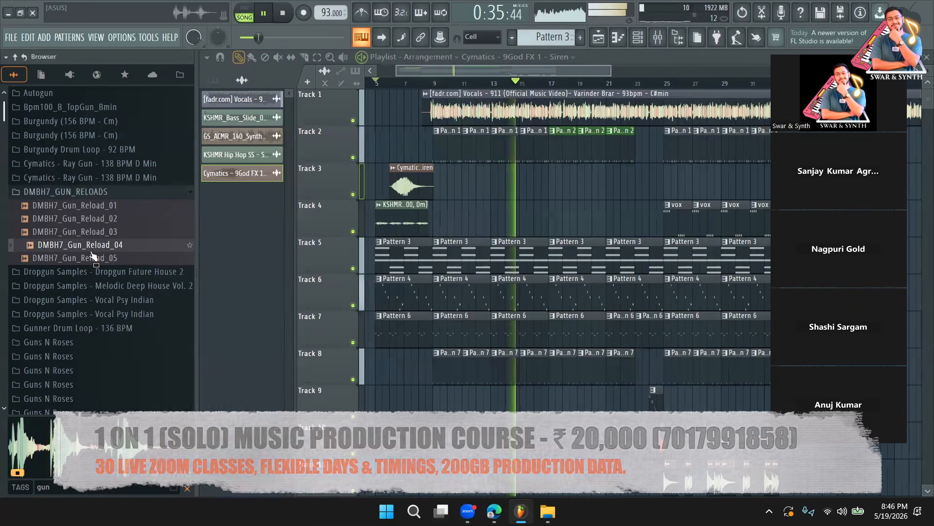
{"action": "left_click", "coordinate": [93, 257]}
Place the DMBH7_Gun_Reload_01 sample on Track 3 at bar 23 and open its channel settings
{"action": "left_click_drag", "start_coordinate": [108, 206], "coordinate": [652, 190]}
{"action": "key", "text": "space"}
{"action": "scroll", "coordinate": [652, 180], "scroll_direction": "up", "scroll_amount": 5}
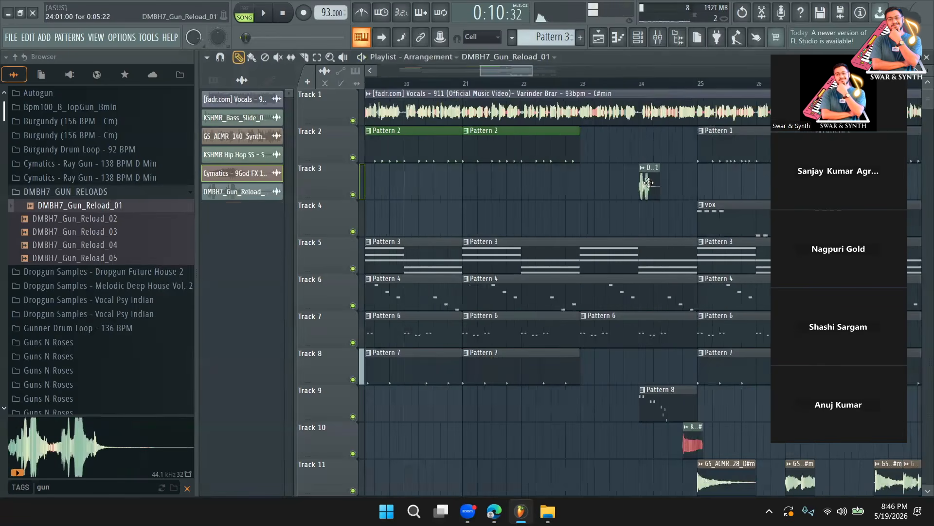
{"action": "double_click", "coordinate": [588, 188]}
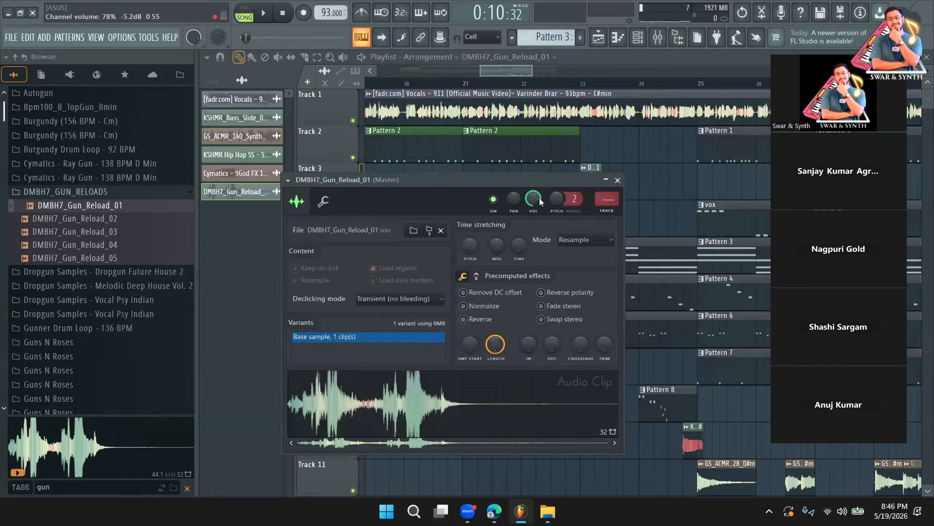
Play the break from about bar 22 and shift the gun reload clip half a bar later, to 23:09:00
{"action": "left_click", "coordinate": [566, 84]}
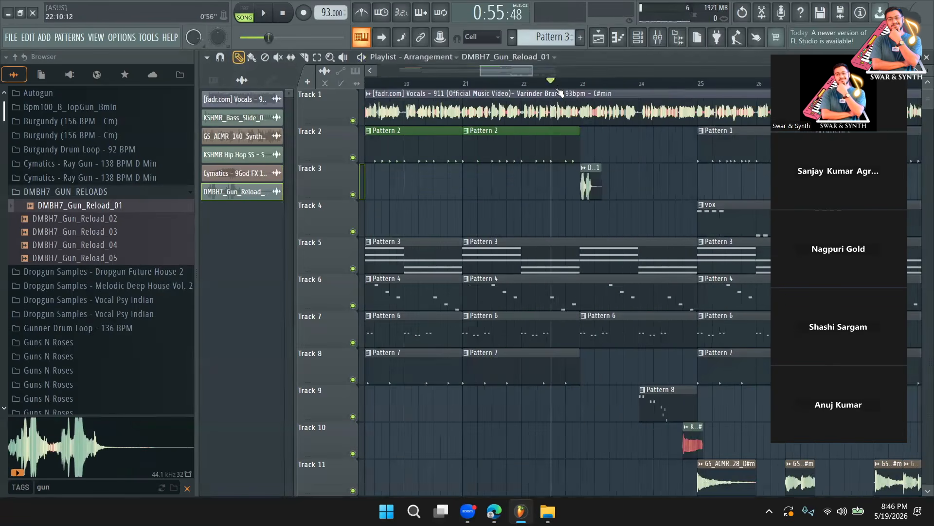
{"action": "key", "text": "space"}
{"action": "left_click_drag", "start_coordinate": [585, 183], "coordinate": [614, 184]}
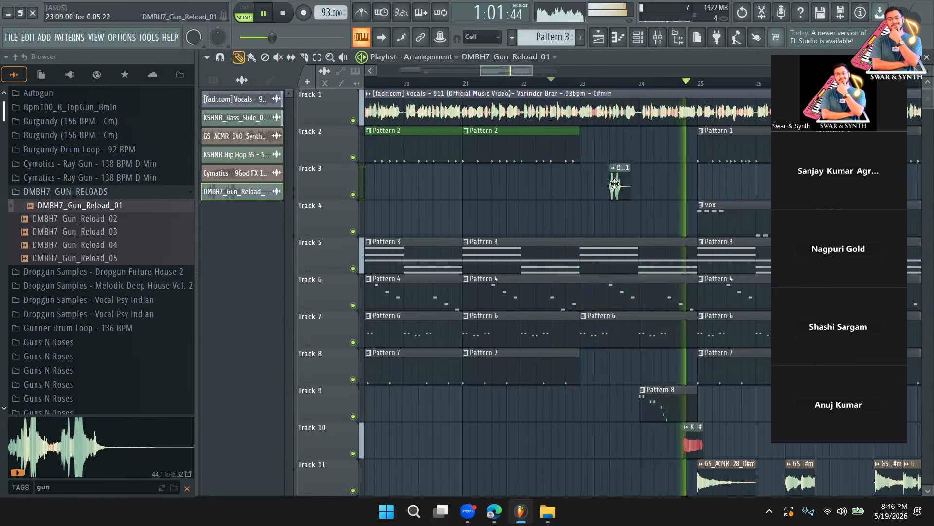
{"action": "key", "text": "space"}
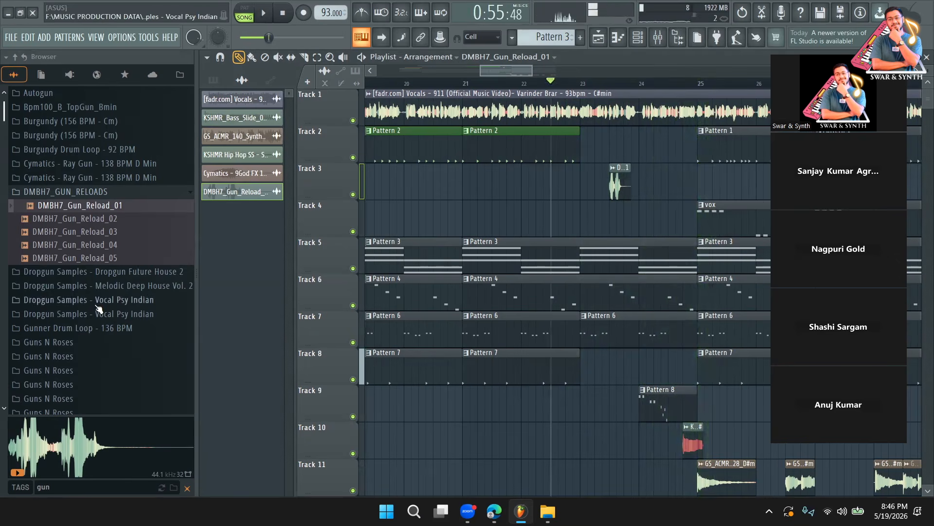
Search the sample browser for "gun shot" and preview the Dont Push Me_Gun Shot sample
{"action": "scroll", "coordinate": [97, 309], "scroll_direction": "down", "scroll_amount": 10}
{"action": "scroll", "coordinate": [93, 296], "scroll_direction": "up", "scroll_amount": 3}
{"action": "left_click", "coordinate": [68, 241]}
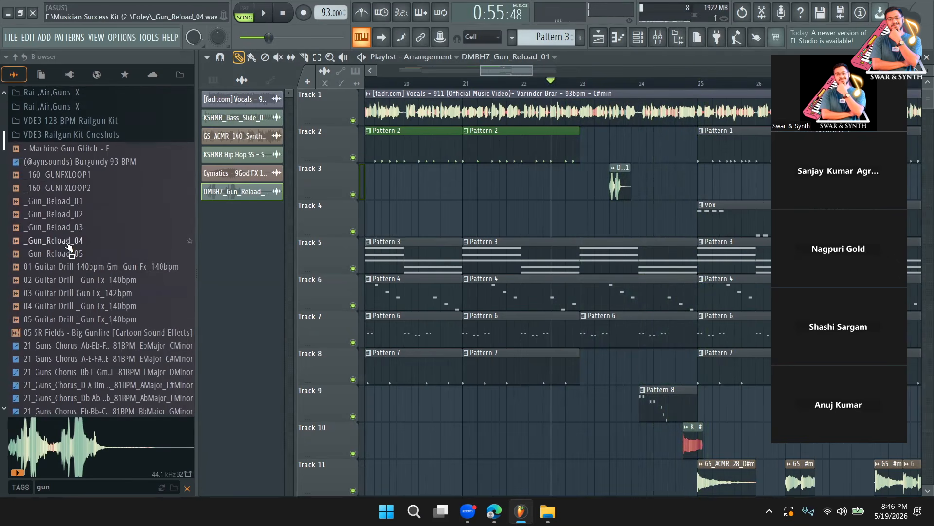
{"action": "mouse_move", "coordinate": [64, 473]}
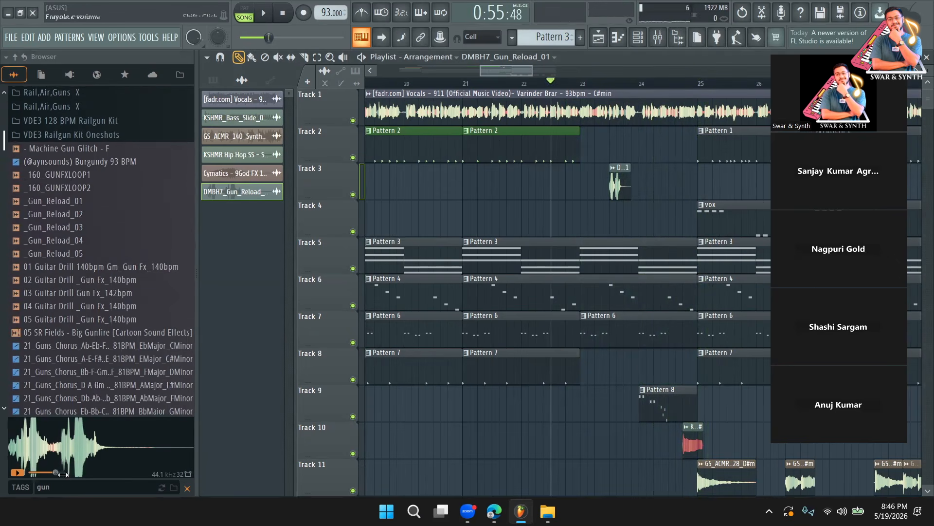
{"action": "type", "text": "ot"}
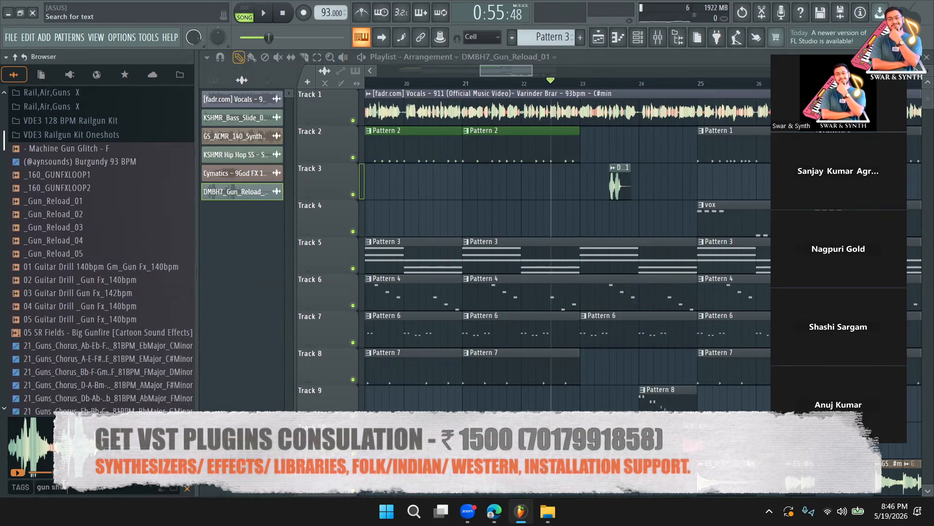
{"action": "left_click", "coordinate": [98, 192]}
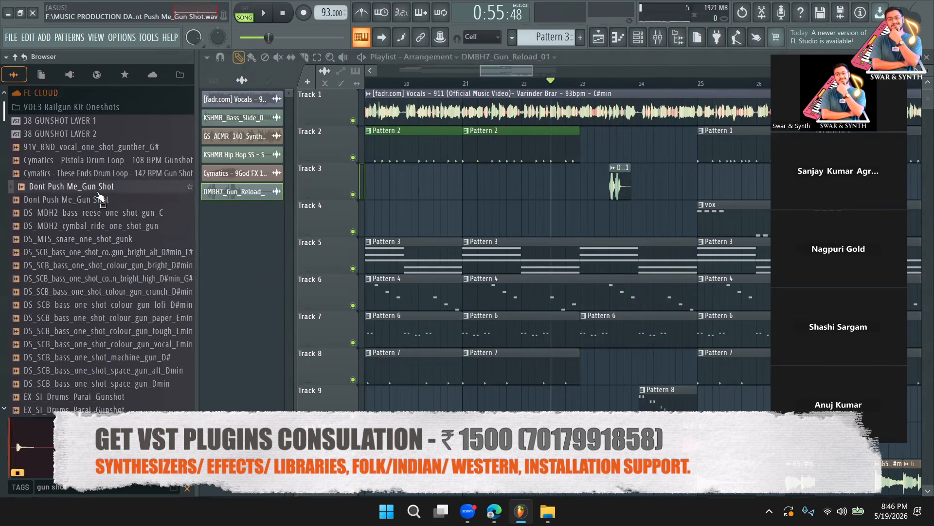
Place the Dont Push Me_Gun Shot sample on Track 4 and slice it between its two shots
{"action": "left_click_drag", "start_coordinate": [95, 203], "coordinate": [392, 219]}
{"action": "double_click", "coordinate": [513, 216]}
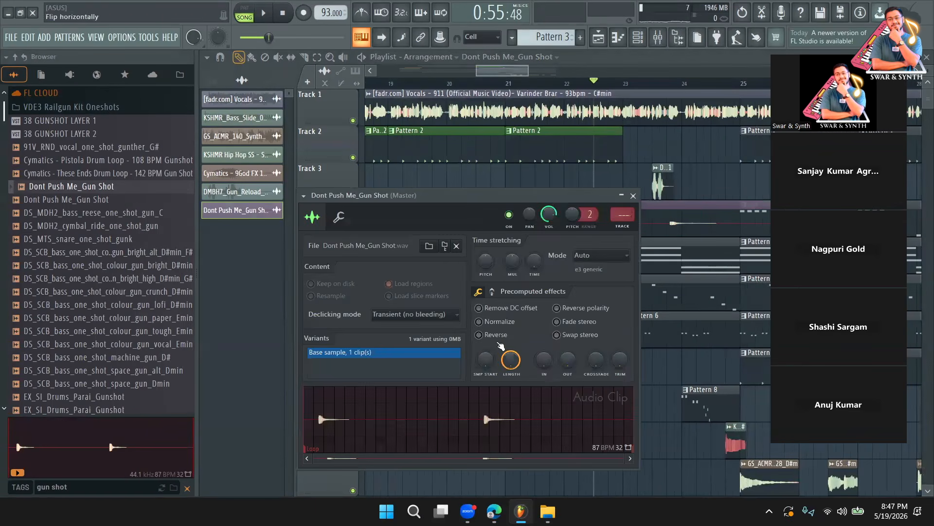
{"action": "left_click", "coordinate": [632, 196]}
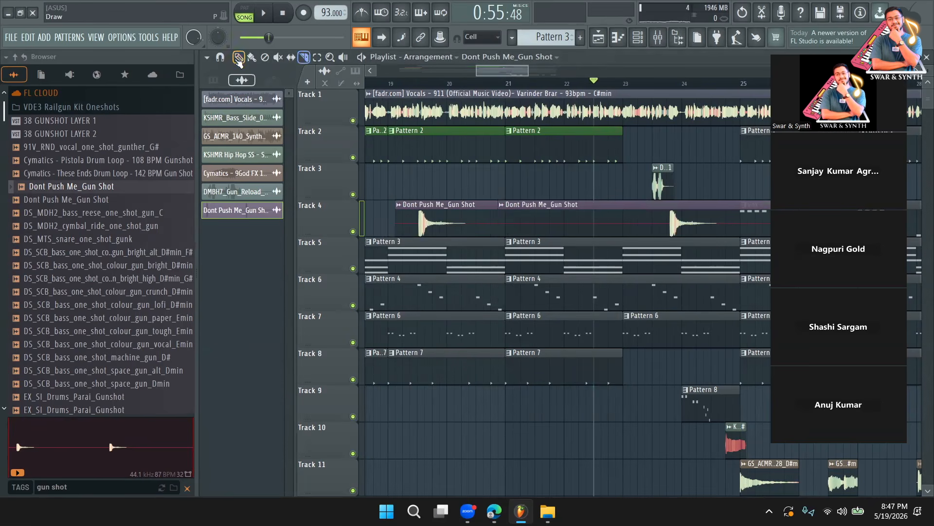
Delete the second gun shot slice, then trim the first and move it to Track 3 at bar 24
{"action": "right_click", "coordinate": [574, 220]}
{"action": "left_click_drag", "start_coordinate": [470, 214], "coordinate": [757, 174]}
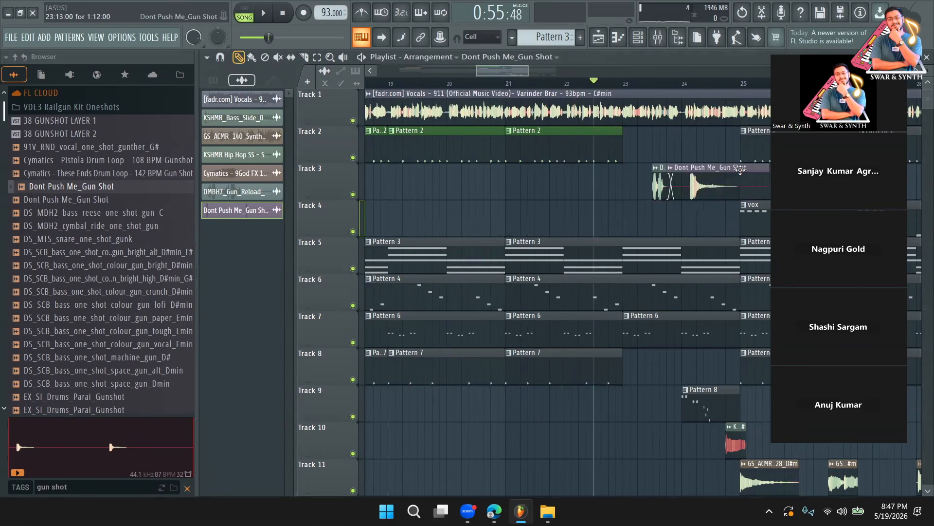
{"action": "left_click_drag", "start_coordinate": [719, 216], "coordinate": [701, 172]}
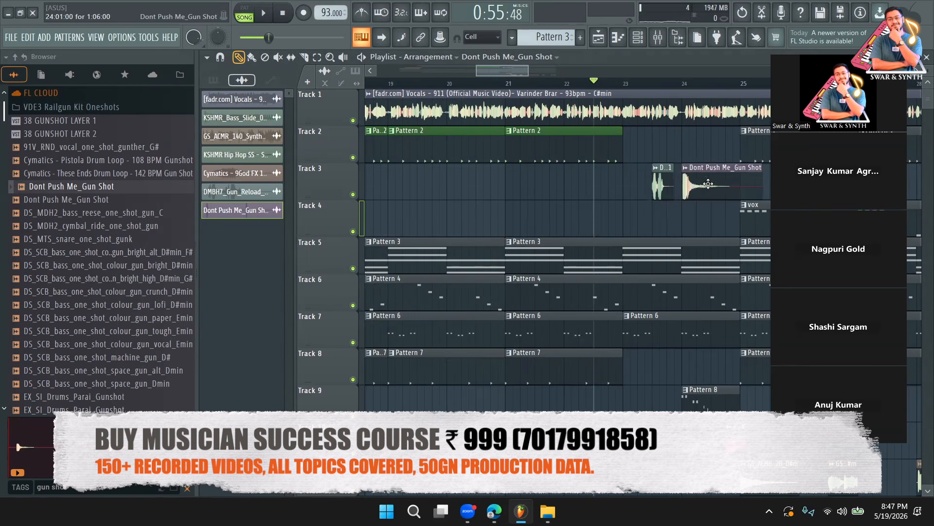
Play the break and shift the Dont Push Me_Gun Shot clip on Track 3 so it starts at 24:08:14
{"action": "double_click", "coordinate": [708, 184]}
{"action": "key", "text": "space"}
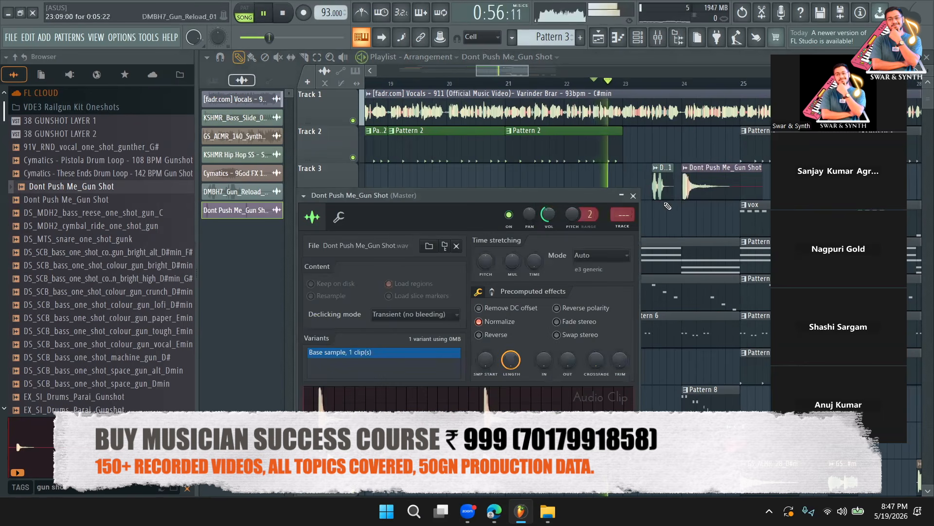
{"action": "mouse_move", "coordinate": [513, 72]}
{"action": "left_mouse_down"}
{"action": "mouse_move", "coordinate": [532, 72]}
{"action": "mouse_move", "coordinate": [526, 78]}
{"action": "left_mouse_up"}
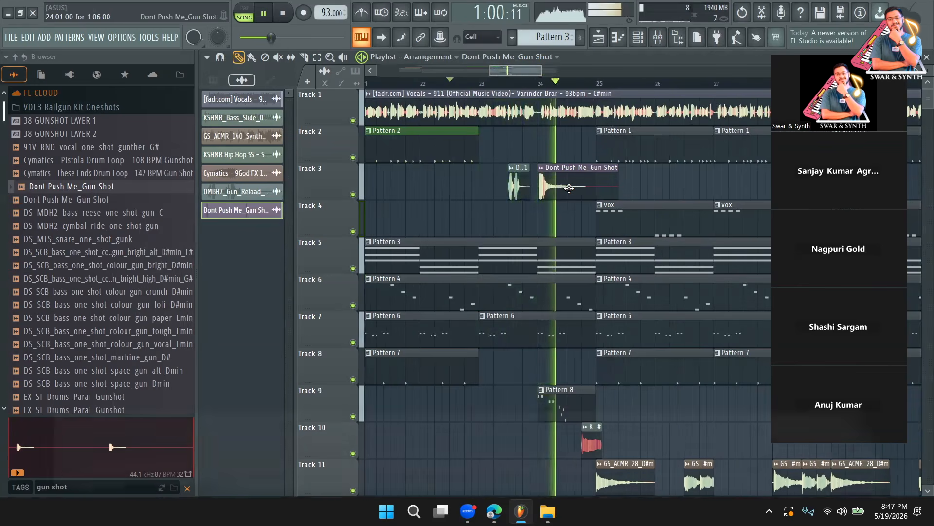
{"action": "left_click_drag", "start_coordinate": [569, 188], "coordinate": [605, 184]}
{"action": "key", "text": "space"}
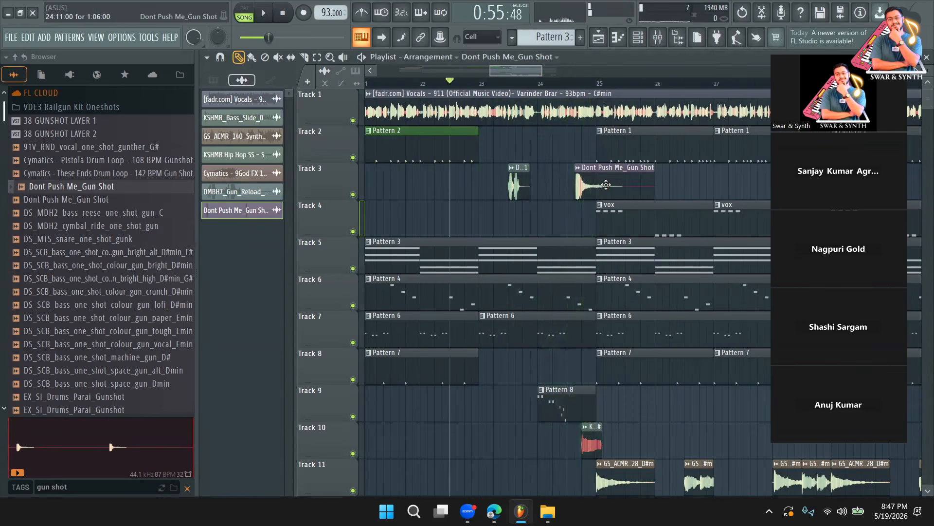
{"action": "scroll", "coordinate": [589, 96], "scroll_direction": "up", "scroll_amount": 5}
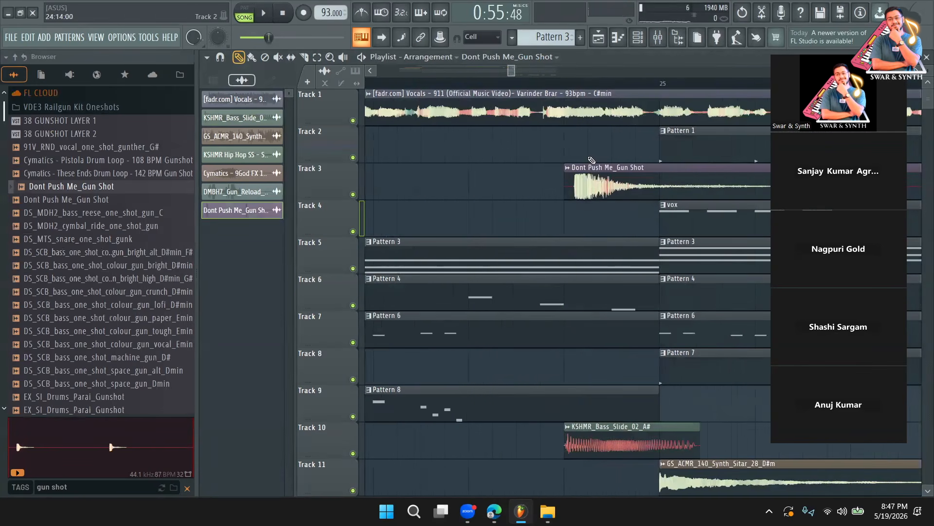
{"action": "left_click_drag", "start_coordinate": [603, 177], "coordinate": [595, 175]}
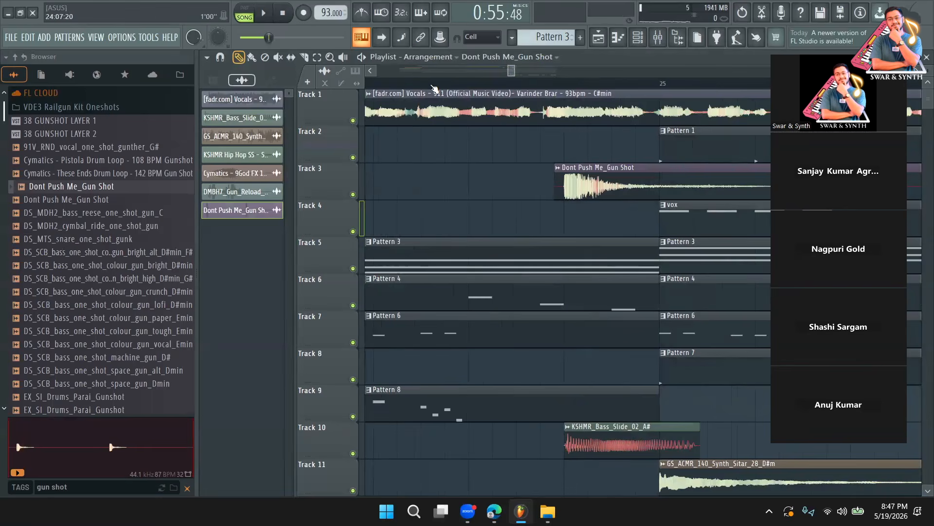
{"action": "key", "text": "space"}
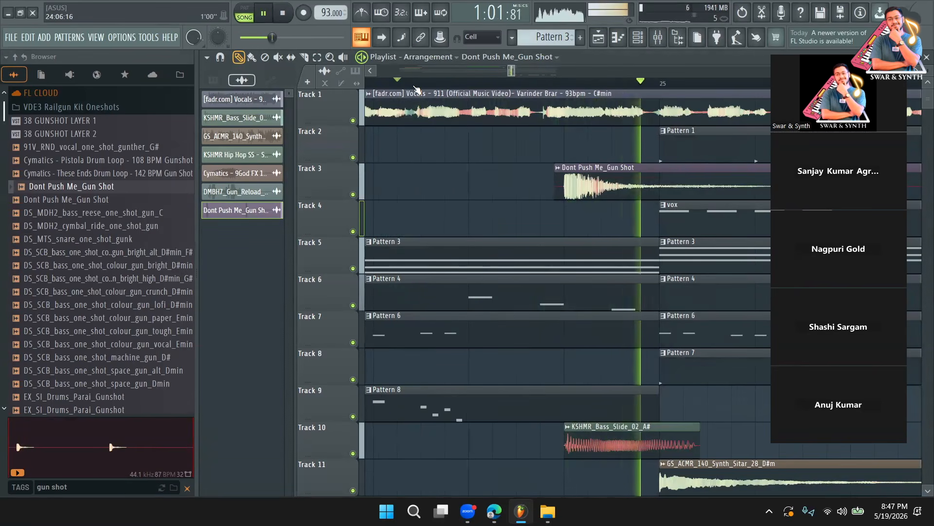
{"action": "key", "text": "space"}
{"action": "left_click_drag", "start_coordinate": [625, 182], "coordinate": [530, 181]}
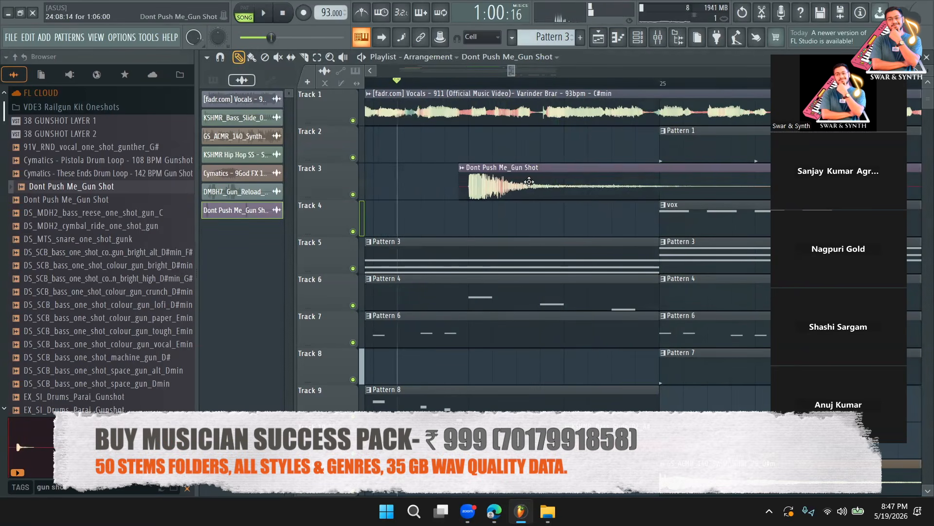
Play the arrangement from about bar 22 to check the gun reload and gun shot timing before bar 25
{"action": "key", "text": "space"}
{"action": "left_click_drag", "start_coordinate": [515, 71], "coordinate": [552, 71]}
{"action": "key", "text": "space"}
{"action": "left_click", "coordinate": [557, 81]}
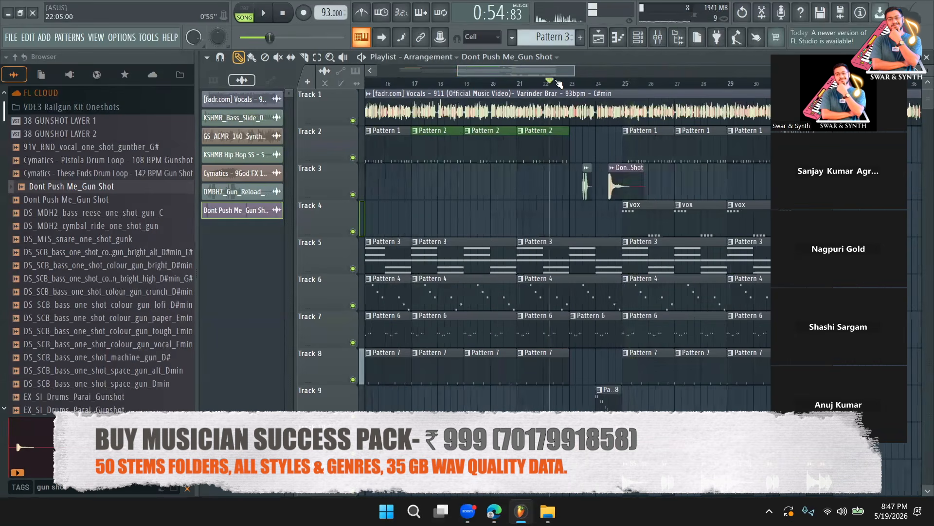
{"action": "key", "text": "space"}
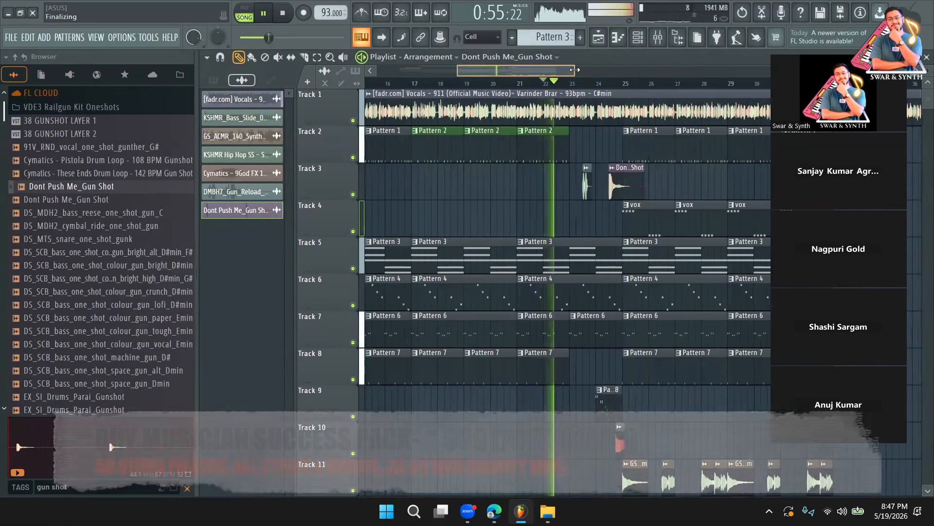
{"action": "left_click_drag", "start_coordinate": [575, 70], "coordinate": [602, 70]}
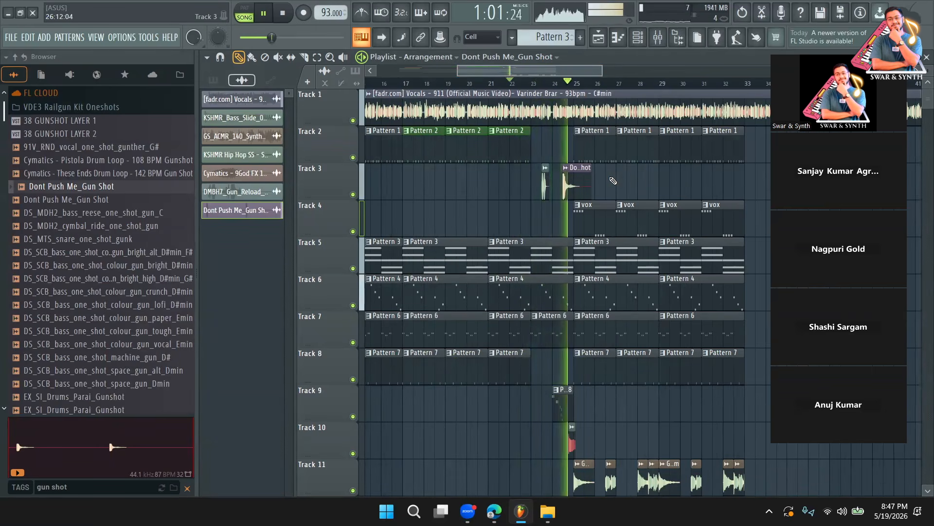
{"action": "scroll", "coordinate": [647, 234], "scroll_direction": "down", "scroll_amount": 1}
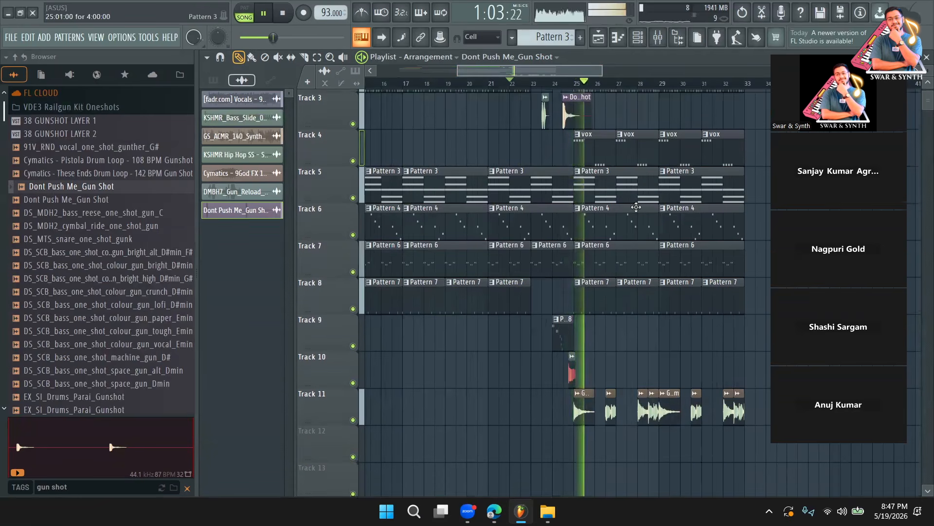
{"action": "scroll", "coordinate": [657, 244], "scroll_direction": "up", "scroll_amount": 1}
{"action": "left_click_drag", "start_coordinate": [602, 71], "coordinate": [735, 73]}
Copy the clips of bars 17–20 on Tracks 2 and 5–8 to bar 33, then delete the copied Pattern 2 clips from Track 2
{"action": "left_click_drag", "start_coordinate": [823, 61], "coordinate": [122, 61]}
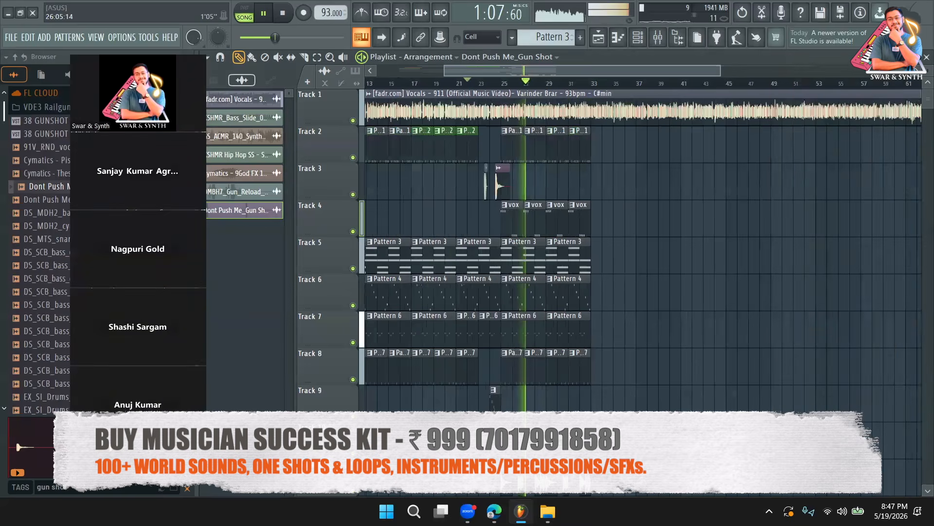
{"action": "left_click_drag", "start_coordinate": [545, 73], "coordinate": [494, 73]}
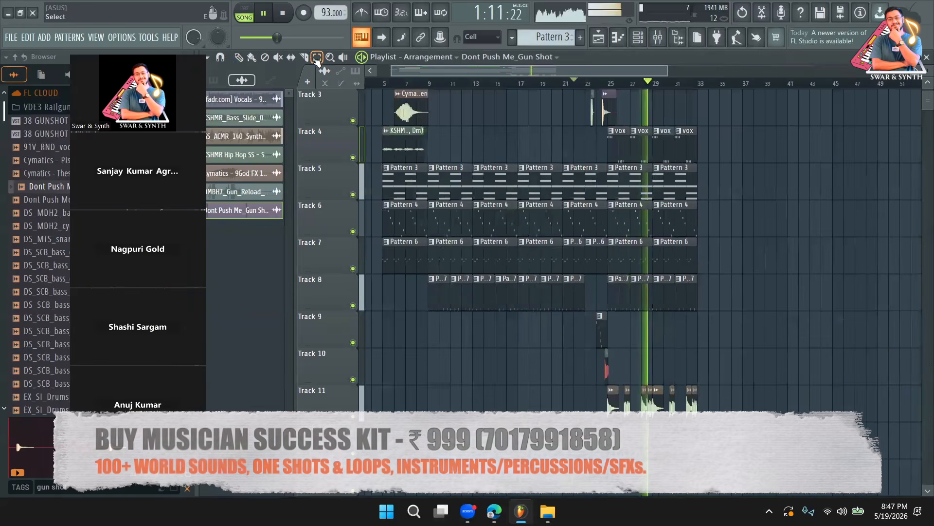
{"action": "key", "text": "z"}
{"action": "left_click_drag", "start_coordinate": [527, 152], "coordinate": [552, 395]}
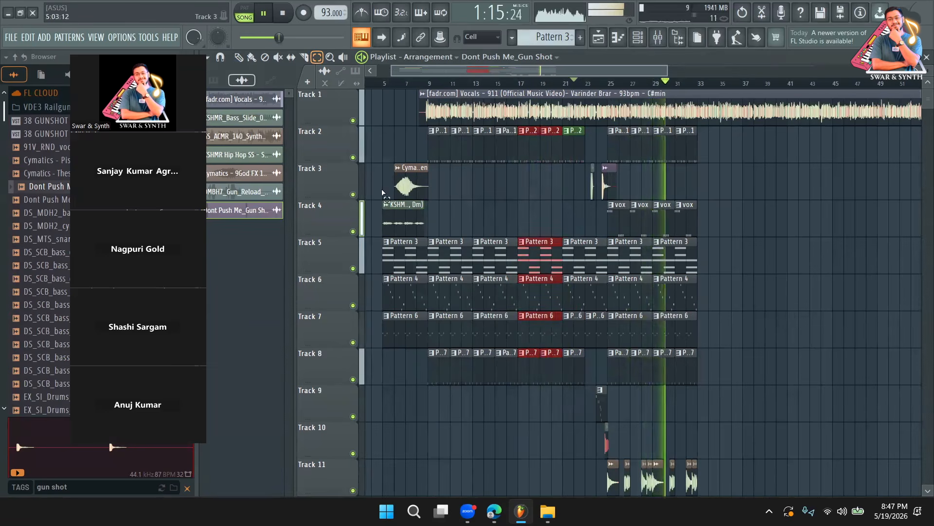
{"action": "left_click_drag", "start_coordinate": [524, 148], "coordinate": [706, 157]}
{"action": "key", "text": "space"}
{"action": "key", "text": "ctrl+d"}
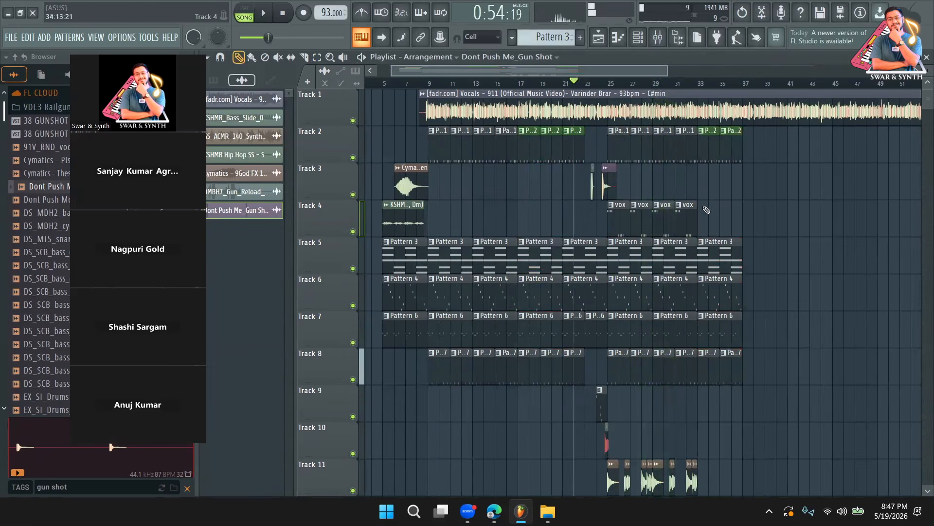
{"action": "right_click", "coordinate": [727, 146]}
Play from bar 33 and copy the clips of bars 9–16 on Tracks 2 and 5–8 to start at bar 37
{"action": "key", "text": "space"}
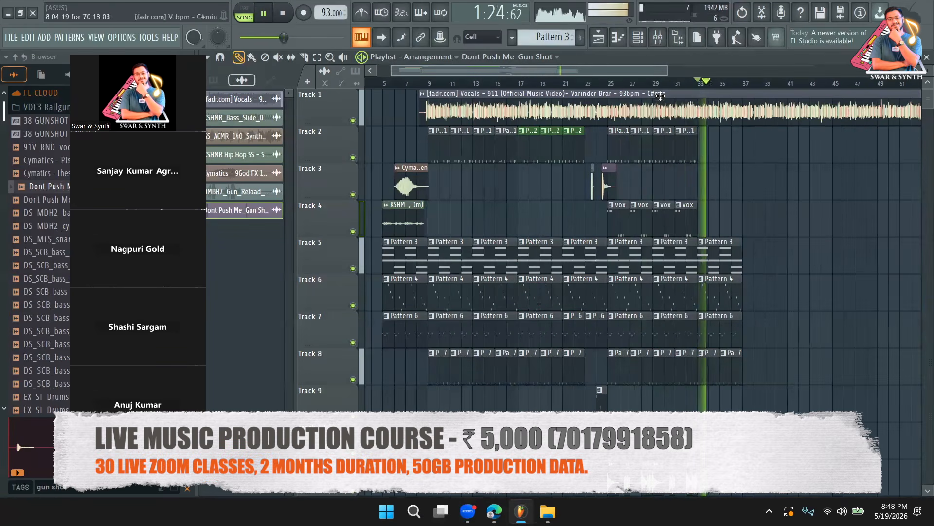
{"action": "left_click_drag", "start_coordinate": [653, 75], "coordinate": [656, 75]}
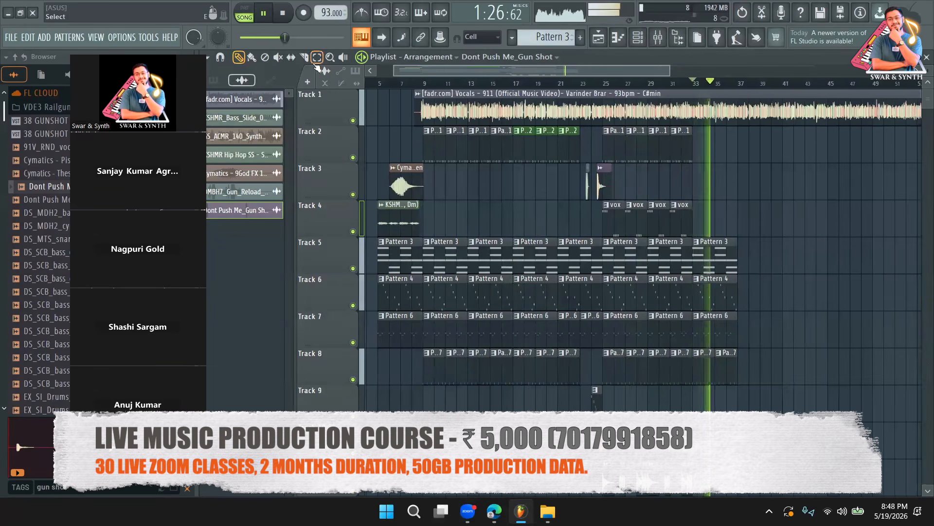
{"action": "left_click_drag", "start_coordinate": [430, 145], "coordinate": [508, 385]}
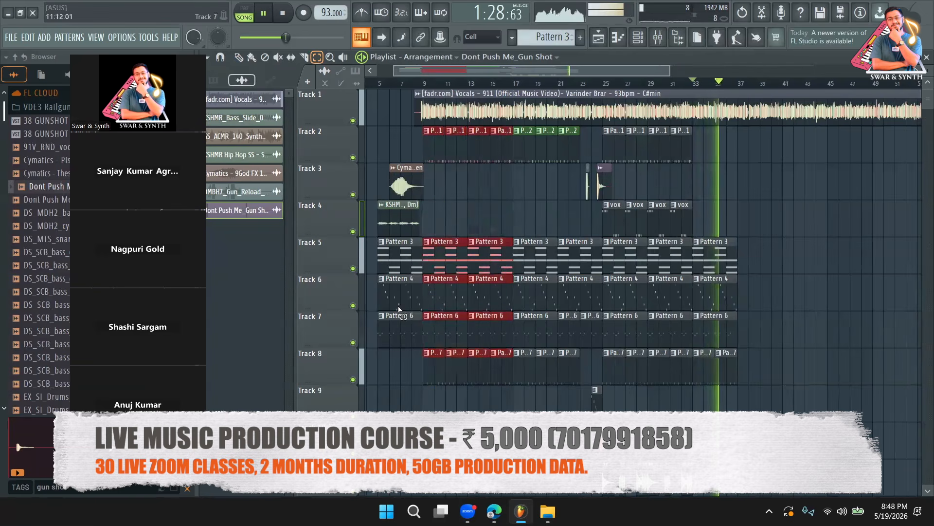
{"action": "left_click_drag", "start_coordinate": [438, 150], "coordinate": [742, 166]}
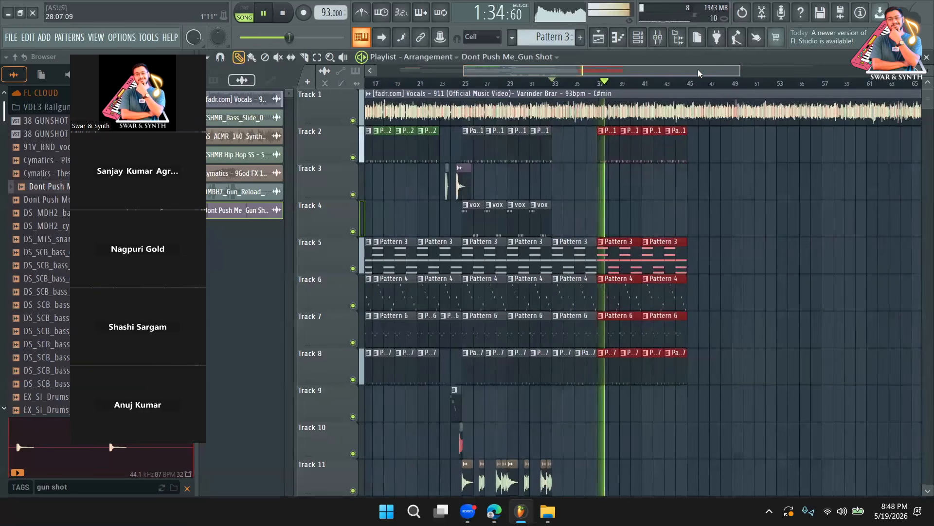
{"action": "left_click", "coordinate": [736, 200]}
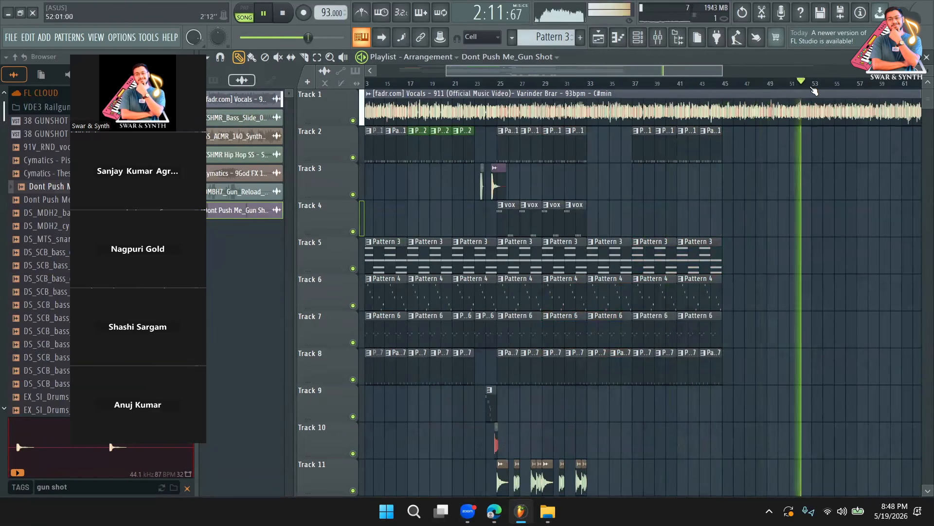
Check the vocal around bar 54, then copy the clips of bars 21–32 on Tracks 2–11 to start at bar 57
{"action": "left_click", "coordinate": [828, 84]}
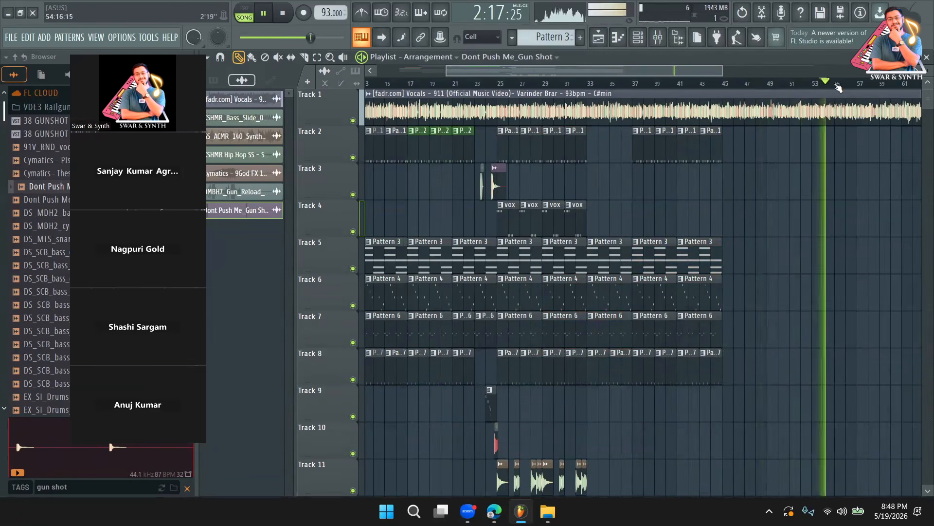
{"action": "key", "text": "space"}
{"action": "left_click_drag", "start_coordinate": [677, 70], "coordinate": [706, 71]}
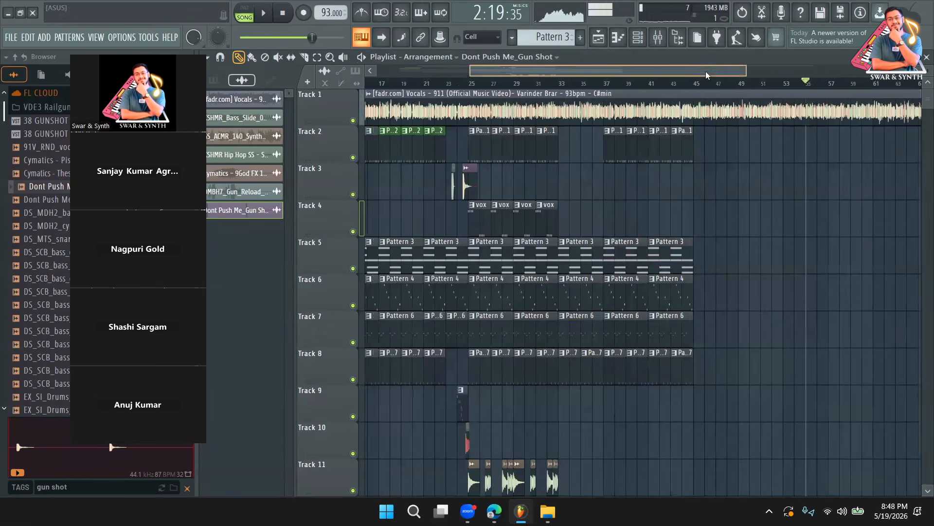
{"action": "left_click_drag", "start_coordinate": [433, 147], "coordinate": [514, 484]}
{"action": "left_click", "coordinate": [475, 405]}
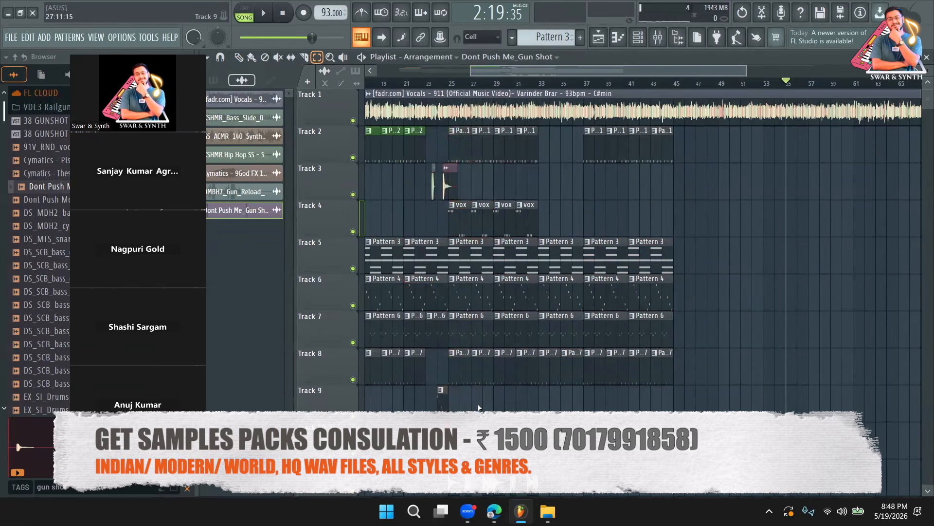
{"action": "scroll", "coordinate": [478, 406], "scroll_direction": "down", "scroll_amount": 2}
{"action": "left_click_drag", "start_coordinate": [534, 409], "coordinate": [405, 157]}
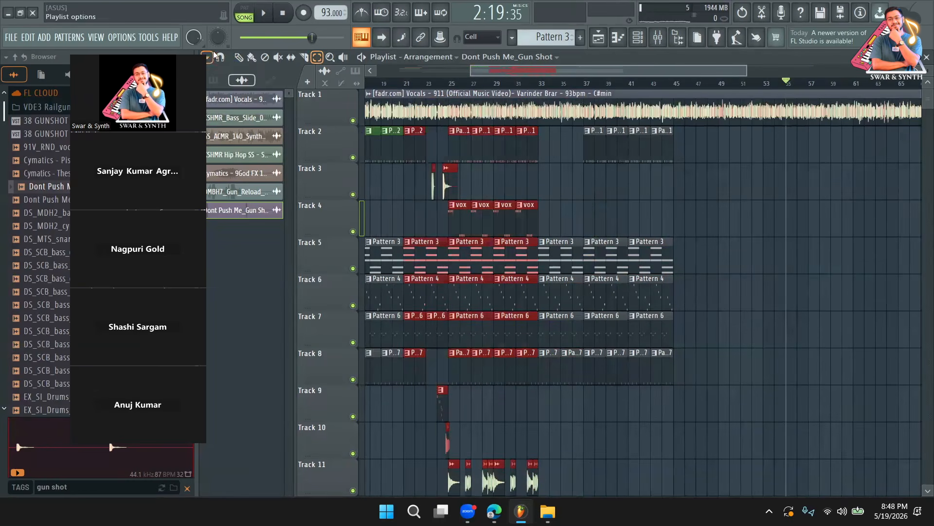
{"action": "left_click_drag", "start_coordinate": [472, 160], "coordinate": [818, 155]}
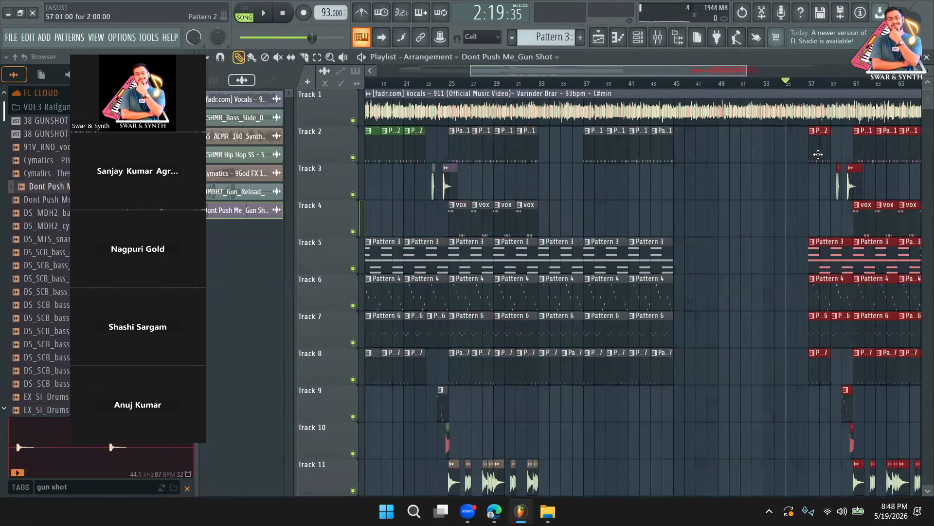
Play the copied section from about bar 61 to compare its placement with the vocal
{"action": "left_click_drag", "start_coordinate": [697, 69], "coordinate": [748, 69]}
{"action": "left_click", "coordinate": [732, 84]}
{"action": "key", "text": "space"}
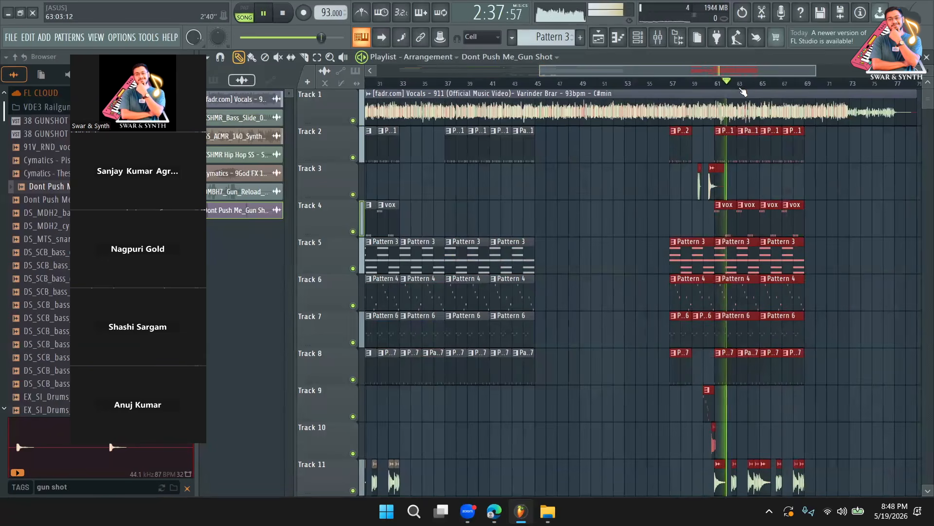
{"action": "left_click", "coordinate": [754, 91]}
{"action": "left_click", "coordinate": [752, 85]}
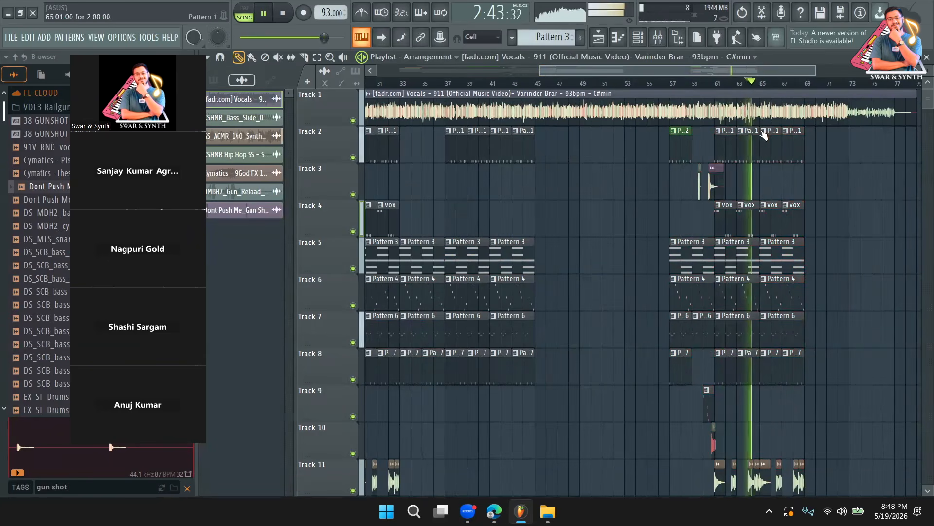
Select the whole copied block on Tracks 2–11 and move it to start at bar 65
{"action": "left_click", "coordinate": [317, 57]}
{"action": "scroll", "coordinate": [677, 234], "scroll_direction": "down", "scroll_amount": 2}
{"action": "scroll", "coordinate": [677, 235], "scroll_direction": "down", "scroll_amount": 1}
{"action": "left_click_drag", "start_coordinate": [826, 435], "coordinate": [642, 128]}
{"action": "left_click", "coordinate": [239, 58]}
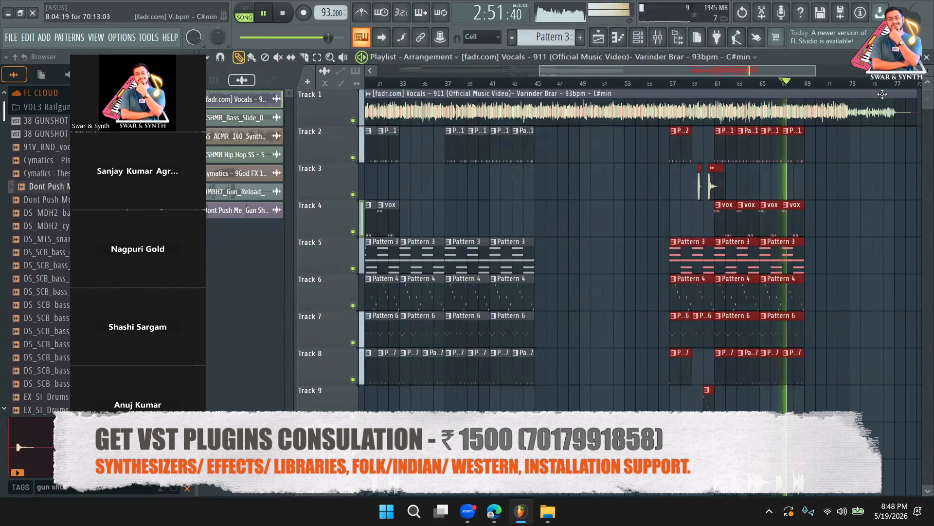
{"action": "left_click_drag", "start_coordinate": [726, 147], "coordinate": [816, 148]}
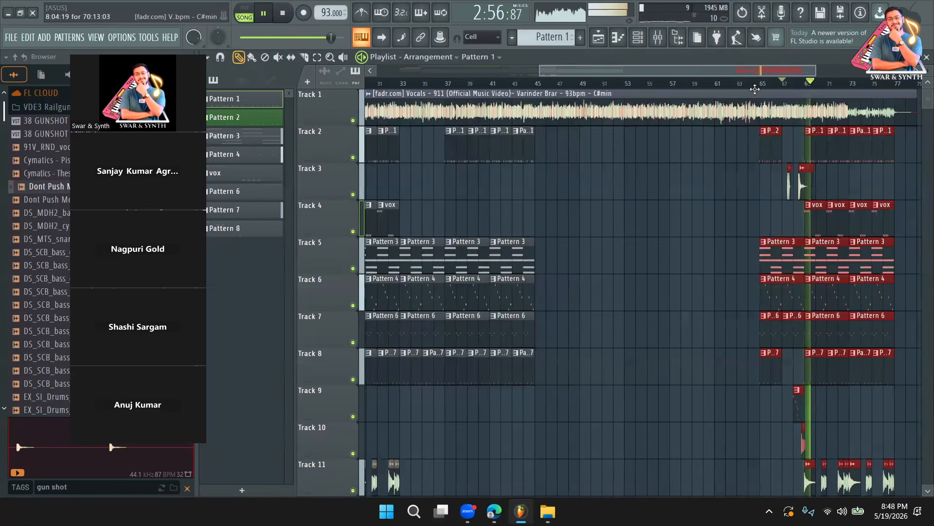
Reduce the track heights, solo Track 2 and open Pattern 1 at bar 9 in the Channel rack to review its drum steps
{"action": "left_click_drag", "start_coordinate": [816, 71], "coordinate": [593, 68]}
{"action": "left_click", "coordinate": [853, 77]}
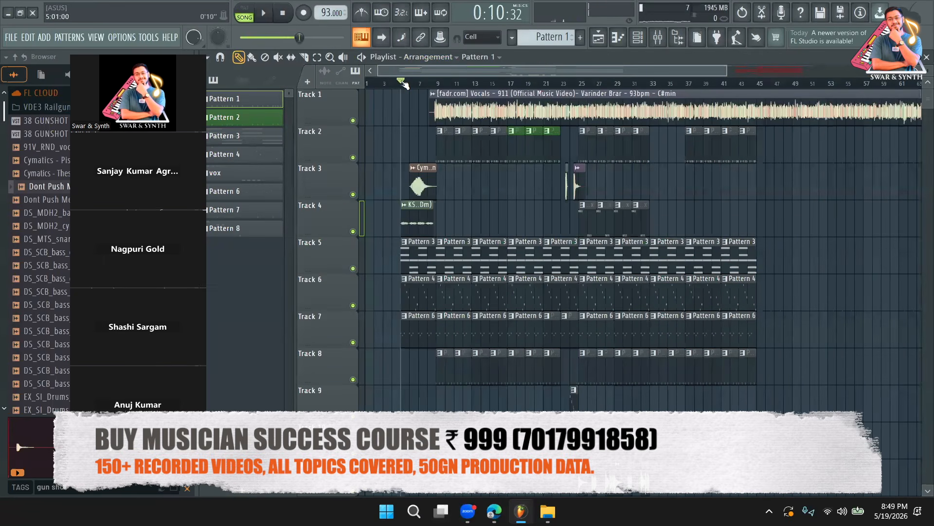
{"action": "scroll", "coordinate": [643, 244], "scroll_direction": "down", "scroll_amount": 2, "text": "alt"}
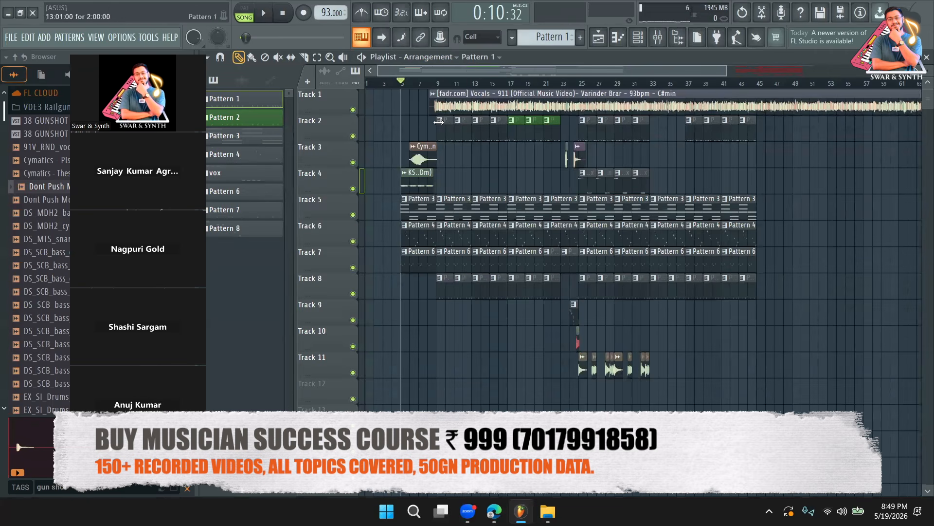
{"action": "right_click", "coordinate": [354, 137]}
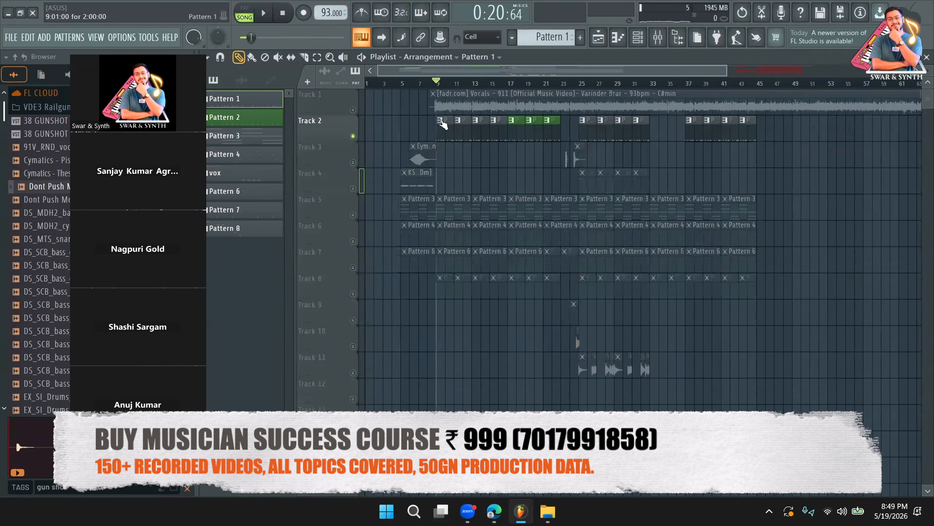
{"action": "double_click", "coordinate": [442, 123]}
{"action": "left_click", "coordinate": [637, 37]}
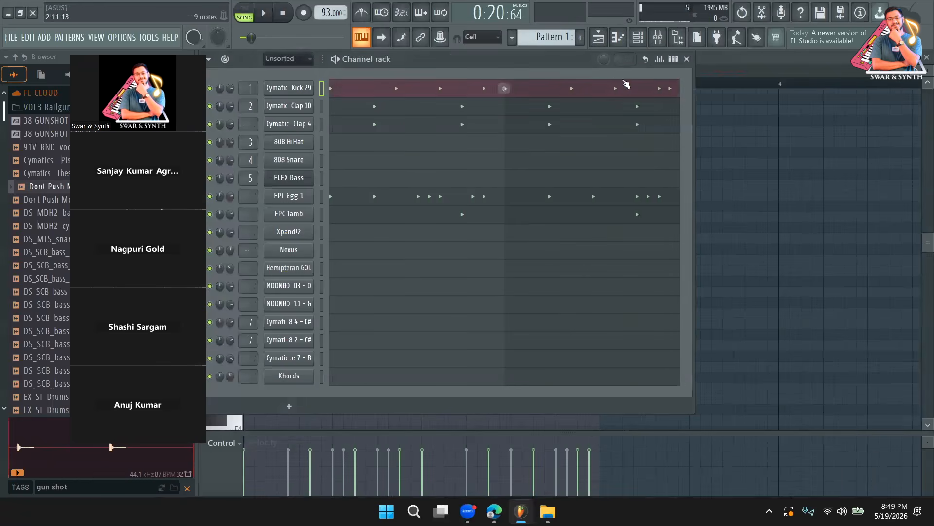
Play from bar 9 with Track 5 soloed, bring in Tracks 6, 7 and 8 one by one, and re-enable all tracks
{"action": "key", "text": "space"}
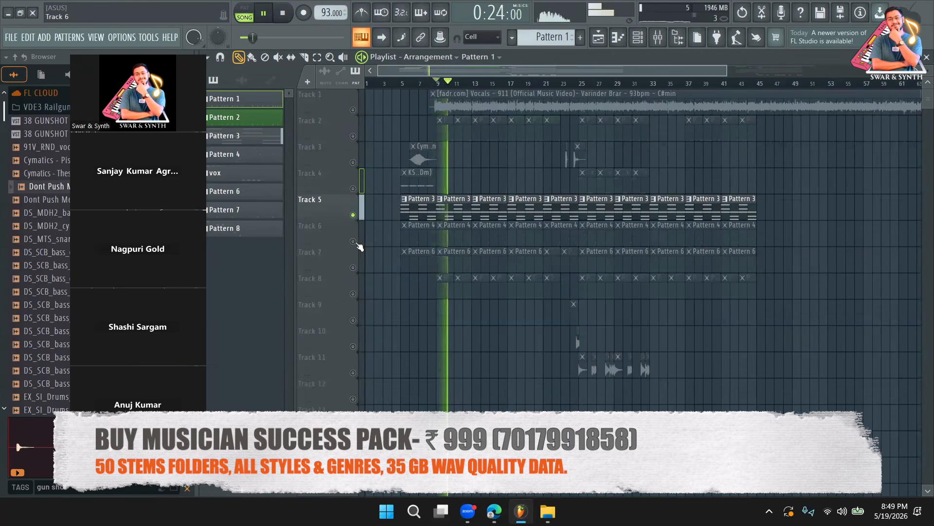
{"action": "left_click", "coordinate": [353, 242]}
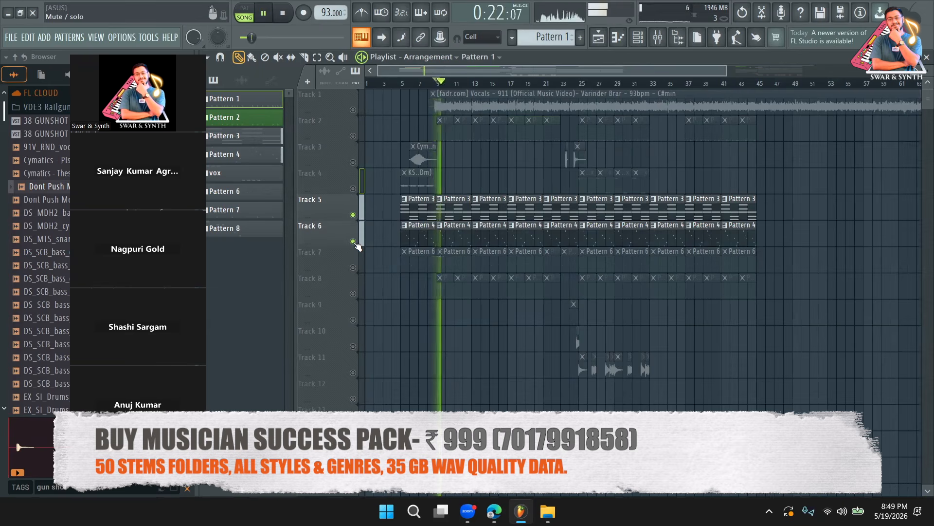
{"action": "left_click", "coordinate": [353, 267]}
{"action": "key", "text": "space"}
{"action": "key", "text": "space"}
{"action": "left_click", "coordinate": [353, 294]}
{"action": "key", "text": "space"}
{"action": "key", "text": "space"}
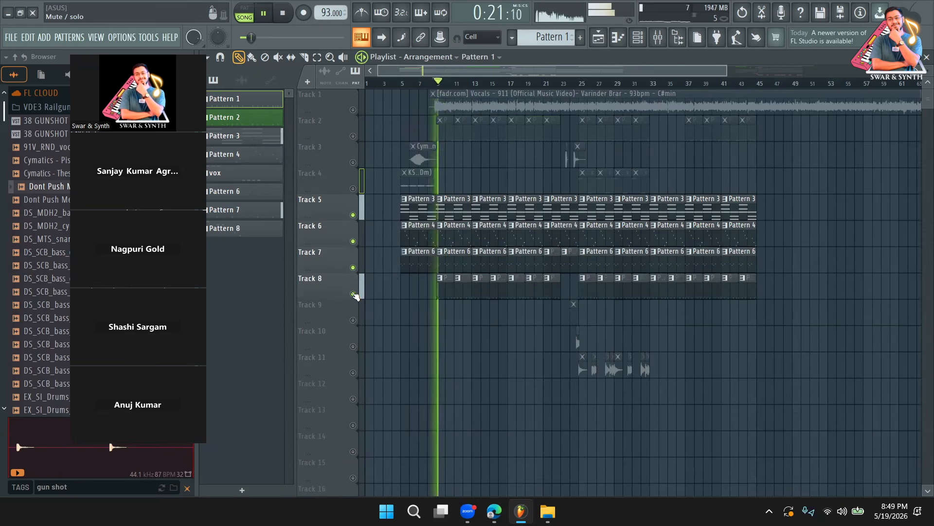
{"action": "key", "text": "space"}
{"action": "right_click", "coordinate": [354, 294]}
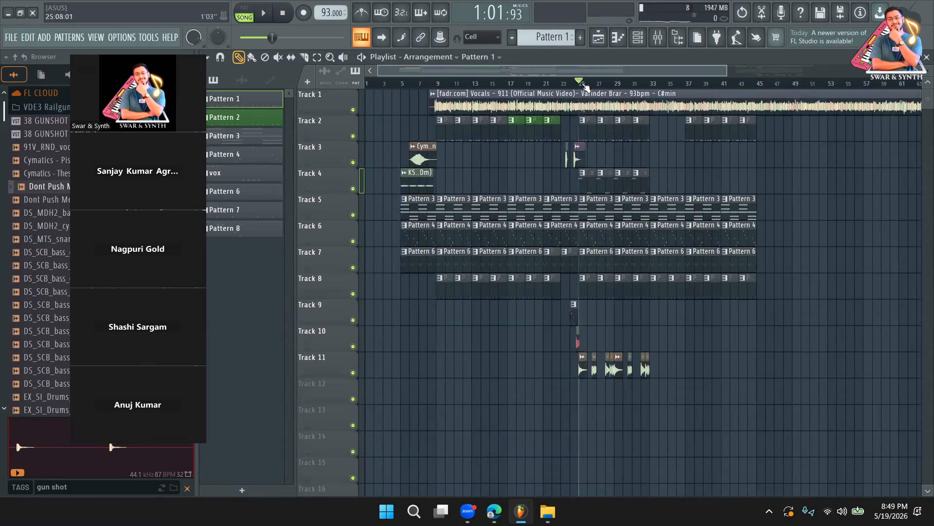
Play the full arrangement from bar 25 and save the project as 911 trap in its own project folder
{"action": "key", "text": "space"}
{"action": "left_click_drag", "start_coordinate": [727, 72], "coordinate": [640, 71]}
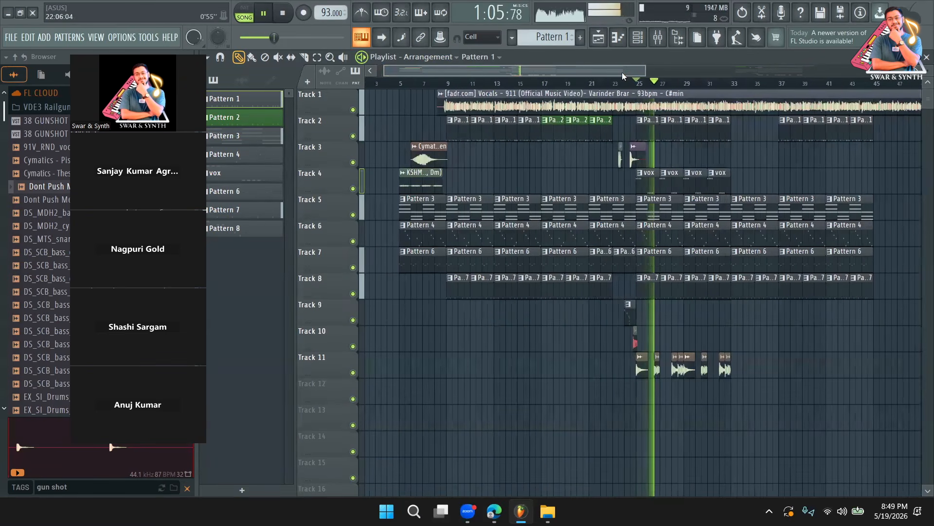
{"action": "key", "text": "ctrl+s"}
{"action": "type", "text": "911 trap"}
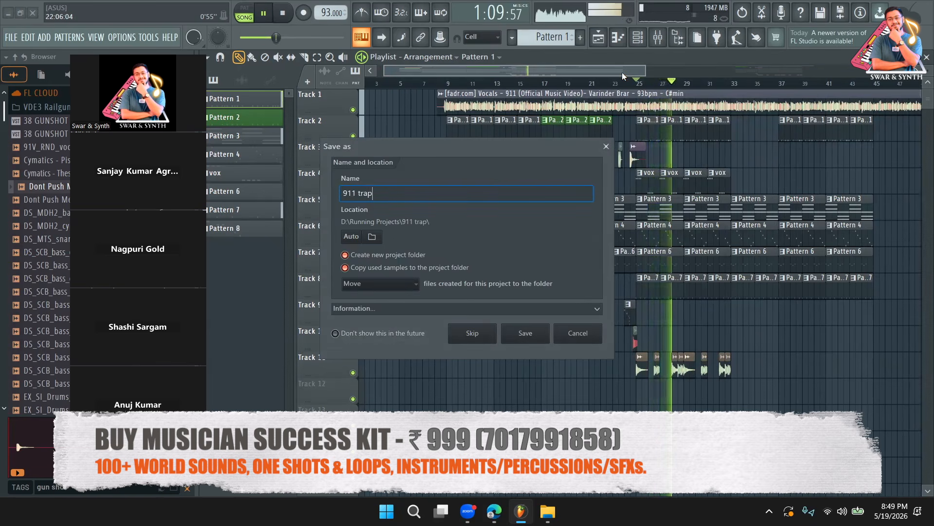
{"action": "key", "text": "Return"}
{"action": "key", "text": "space"}
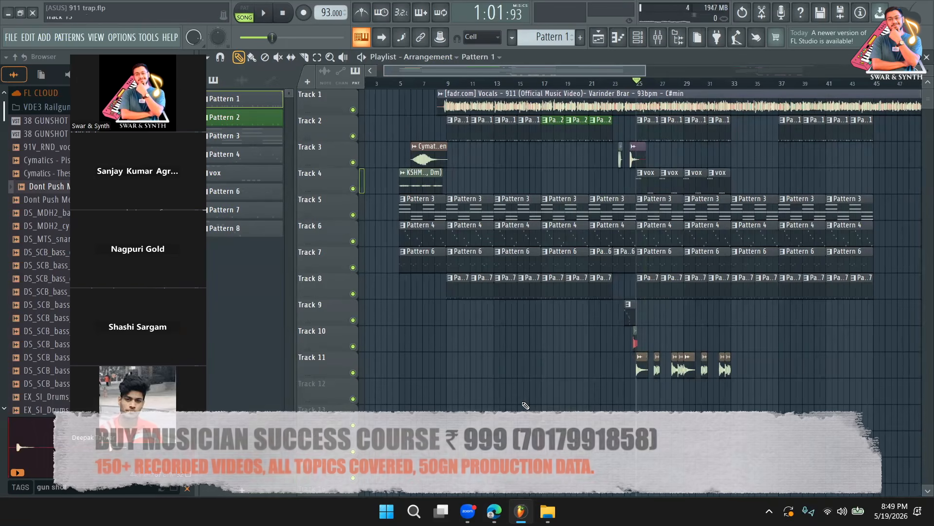
Solo Track 8 from bar 9, add Track 2 to the playback, and check Pattern 7 in the Piano roll
{"action": "right_click", "coordinate": [353, 294]}
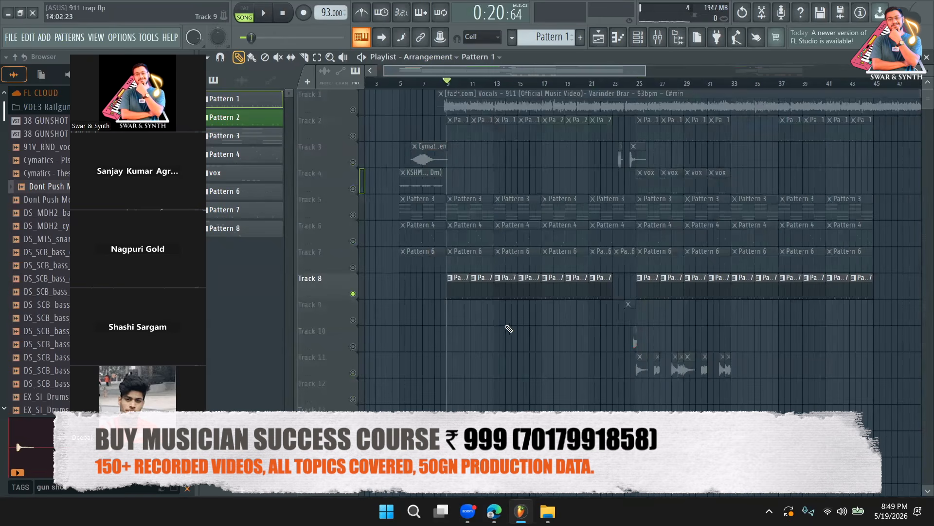
{"action": "key", "text": "space"}
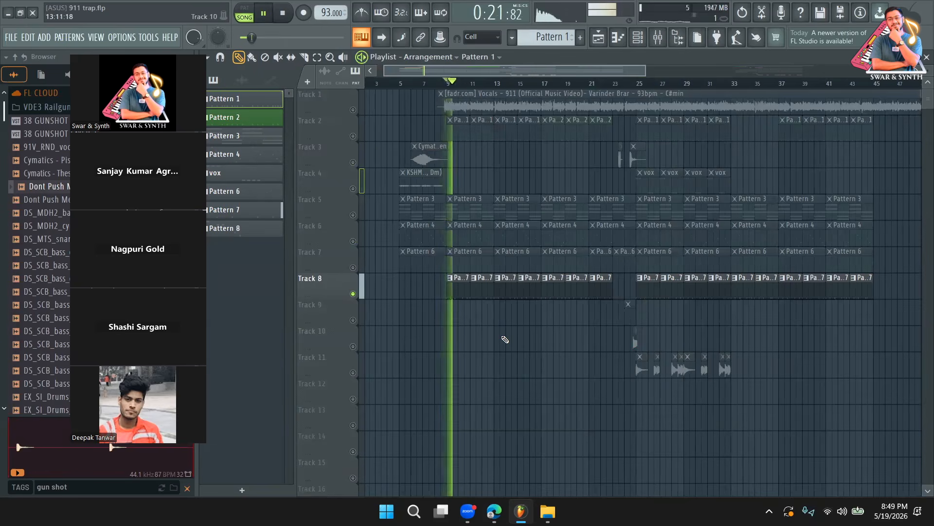
{"action": "left_click", "coordinate": [353, 136]}
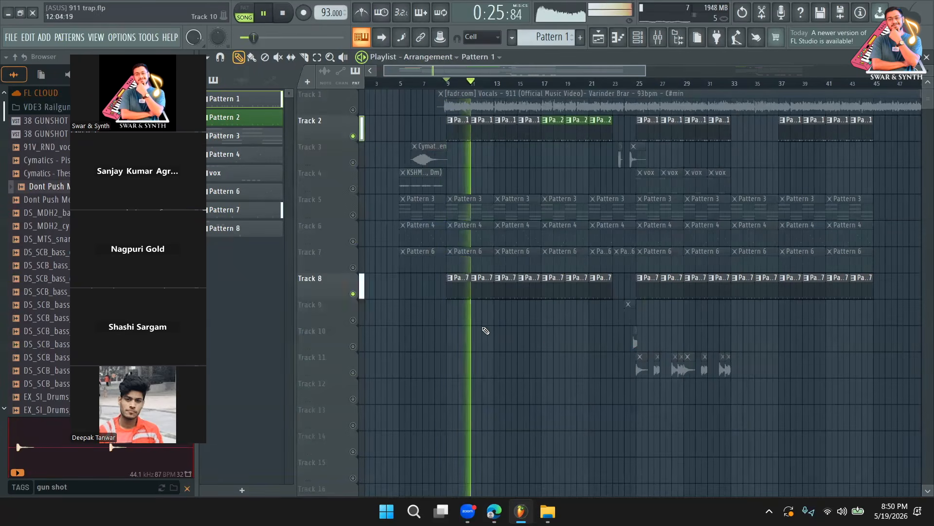
{"action": "double_click", "coordinate": [488, 296]}
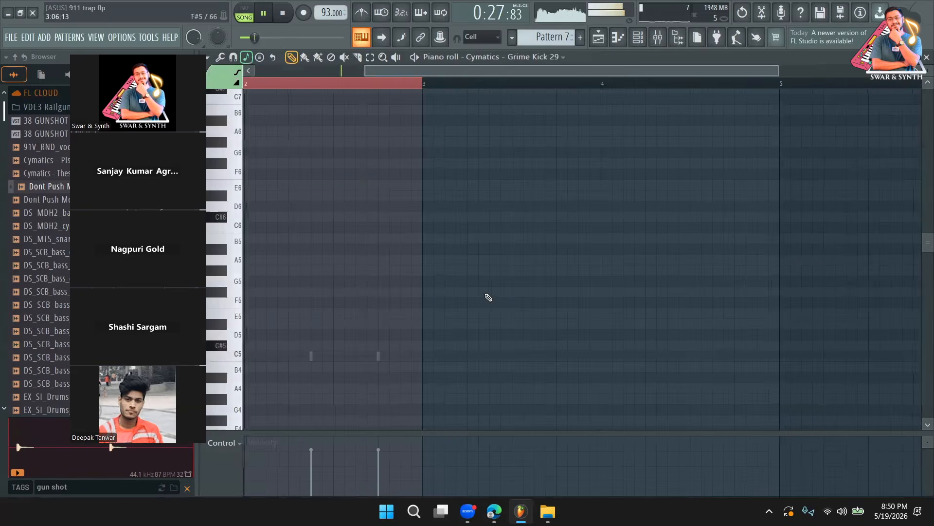
{"action": "left_click", "coordinate": [601, 40]}
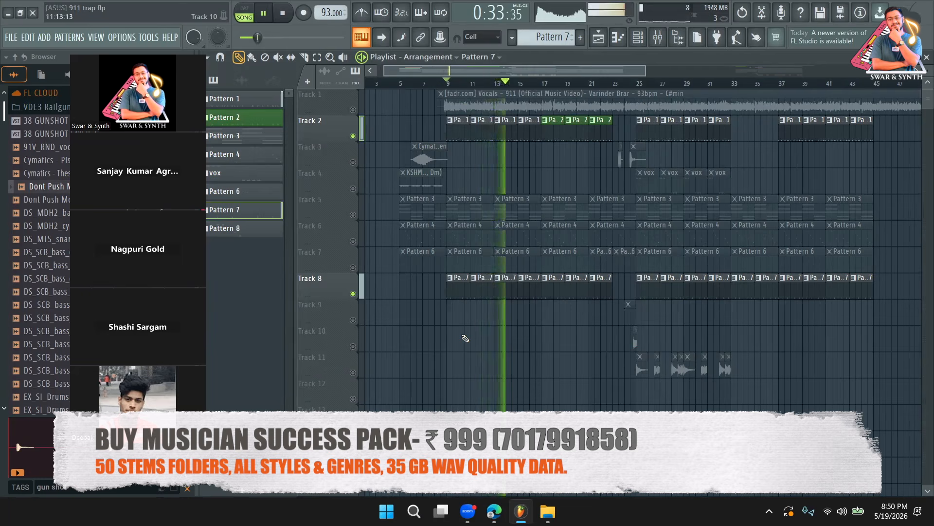
{"action": "key", "text": "space"}
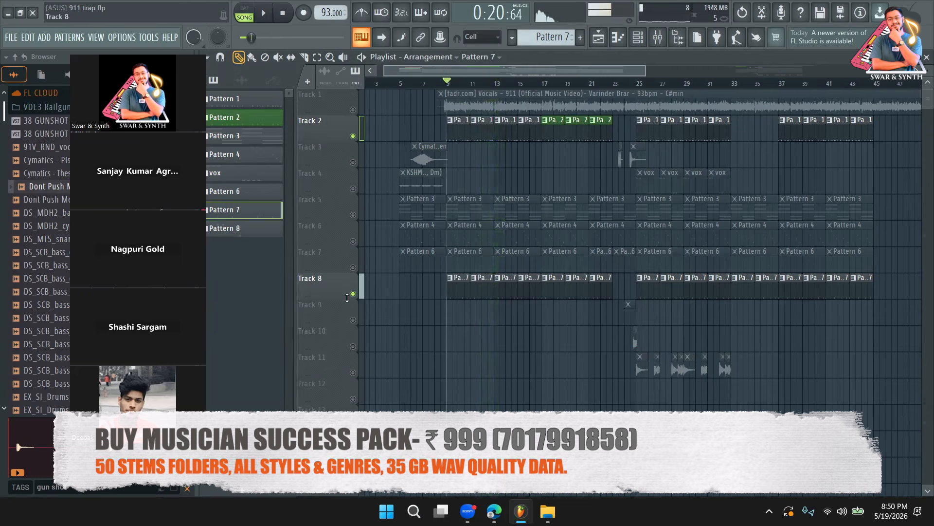
Compare Track 2 from bar 9 with Track 8 muted and unmuted, and reopen Pattern 7 in the Piano roll
{"action": "left_click", "coordinate": [353, 294]}
{"action": "key", "text": "space"}
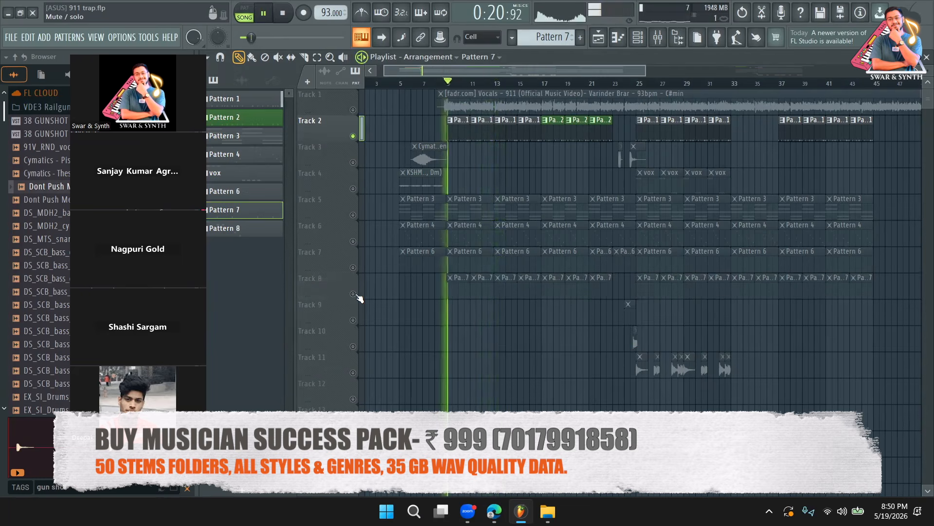
{"action": "key", "text": "space"}
{"action": "left_click", "coordinate": [353, 295]}
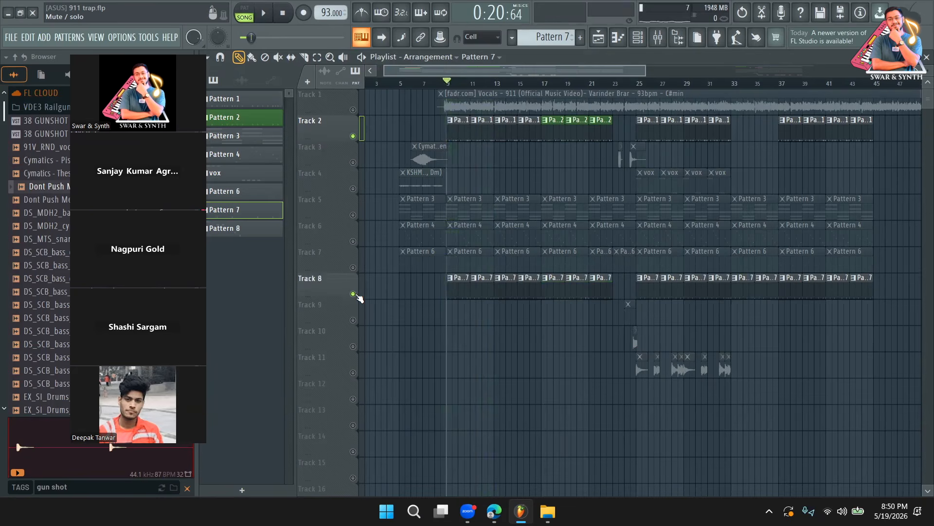
{"action": "key", "text": "space"}
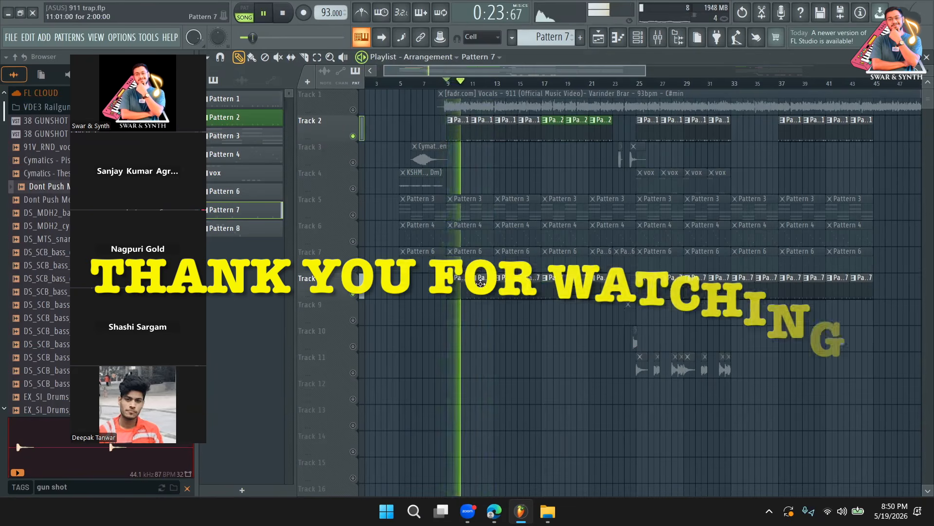
{"action": "double_click", "coordinate": [495, 283]}
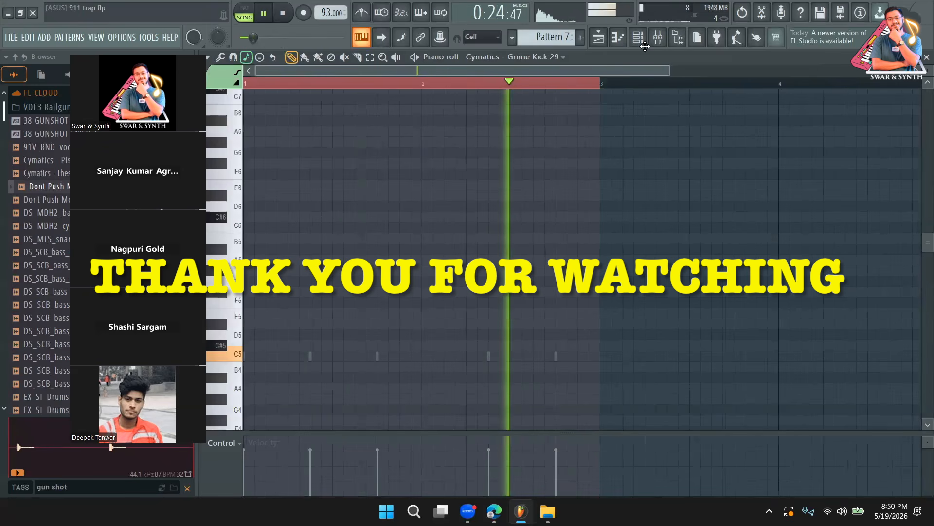